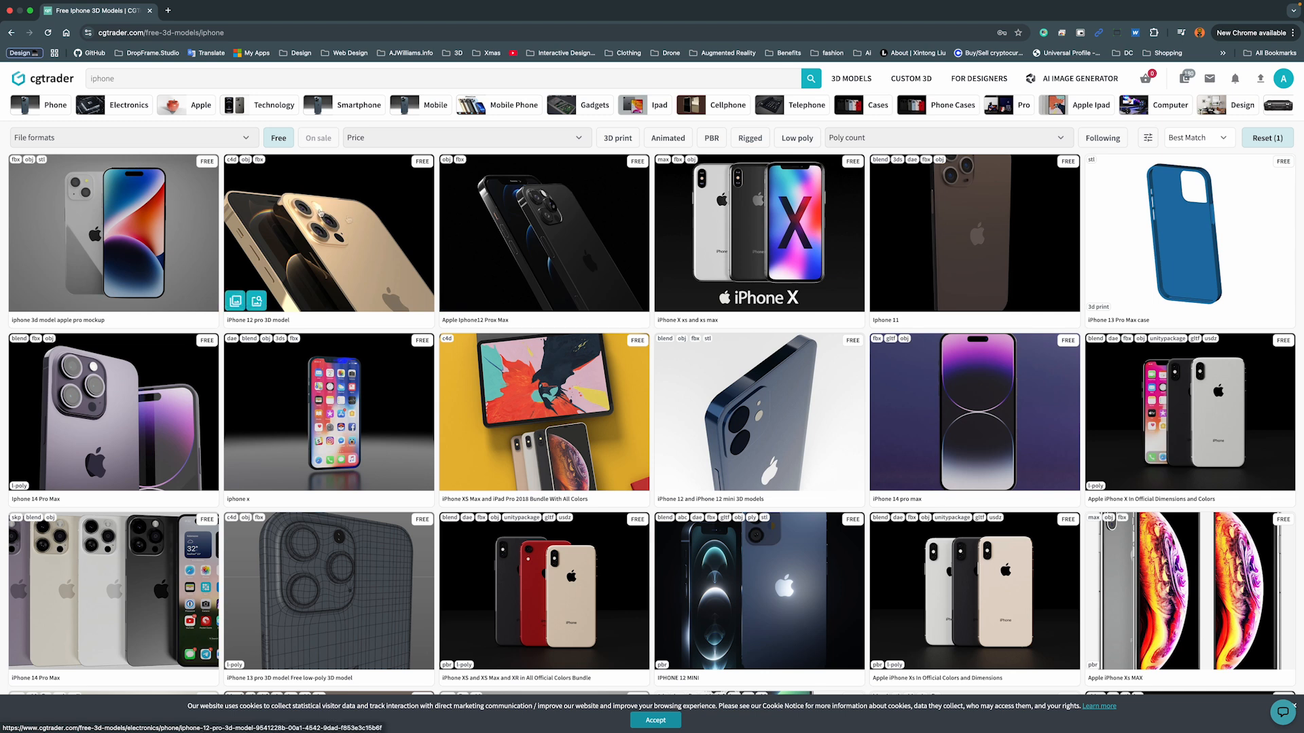
{"action": "scroll", "coordinate": [321, 254], "scroll_direction": "down", "scroll_amount": 1}
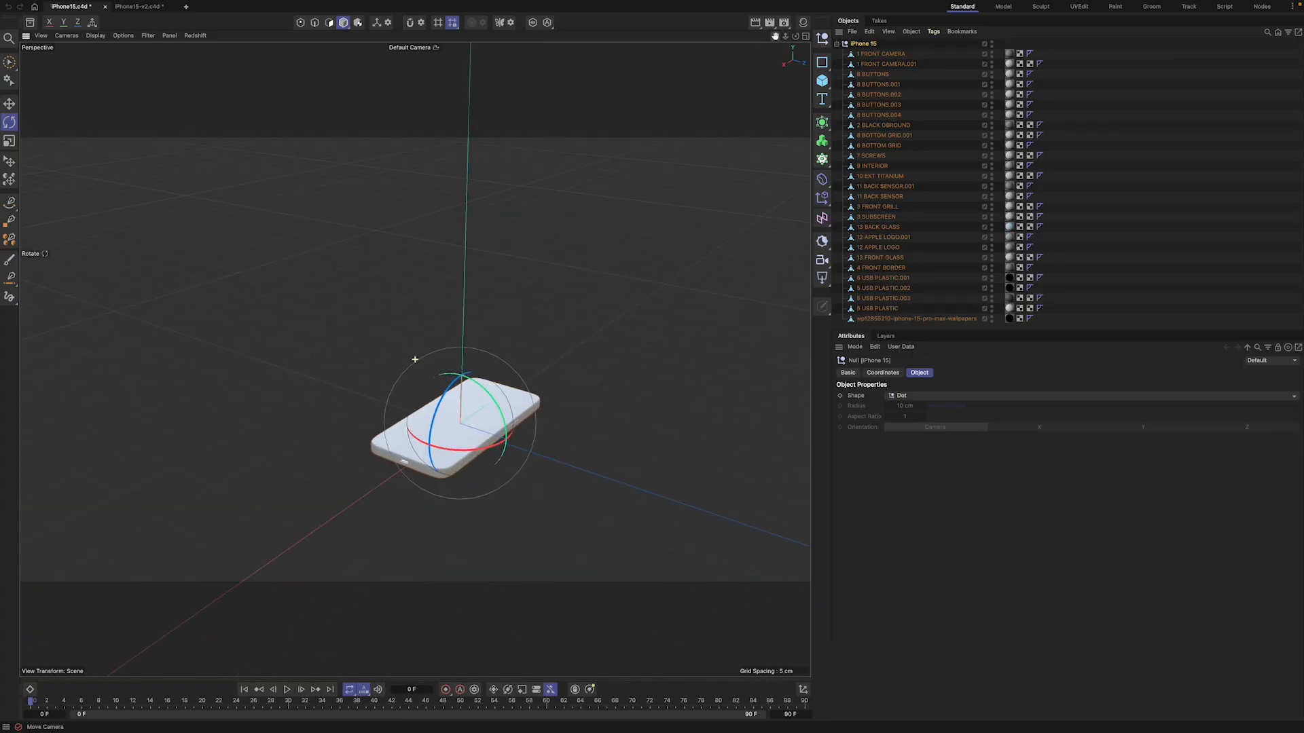
Step: Group the wallpapers, 3 SUBSCREEN and 13 FRONT GLASS objects under a null named Screen
{"action": "left_click_drag", "start_coordinate": [785, 36], "coordinate": [740, 143]}
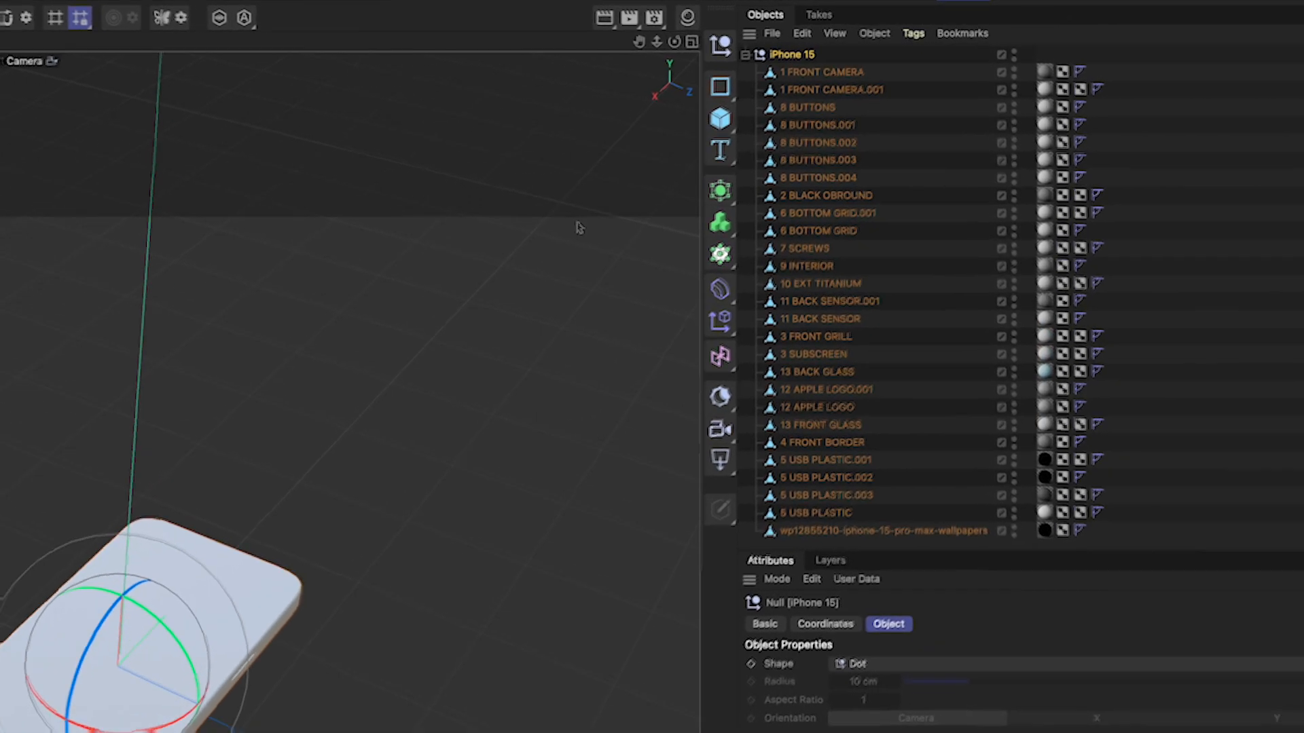
{"action": "left_click", "coordinate": [413, 467]}
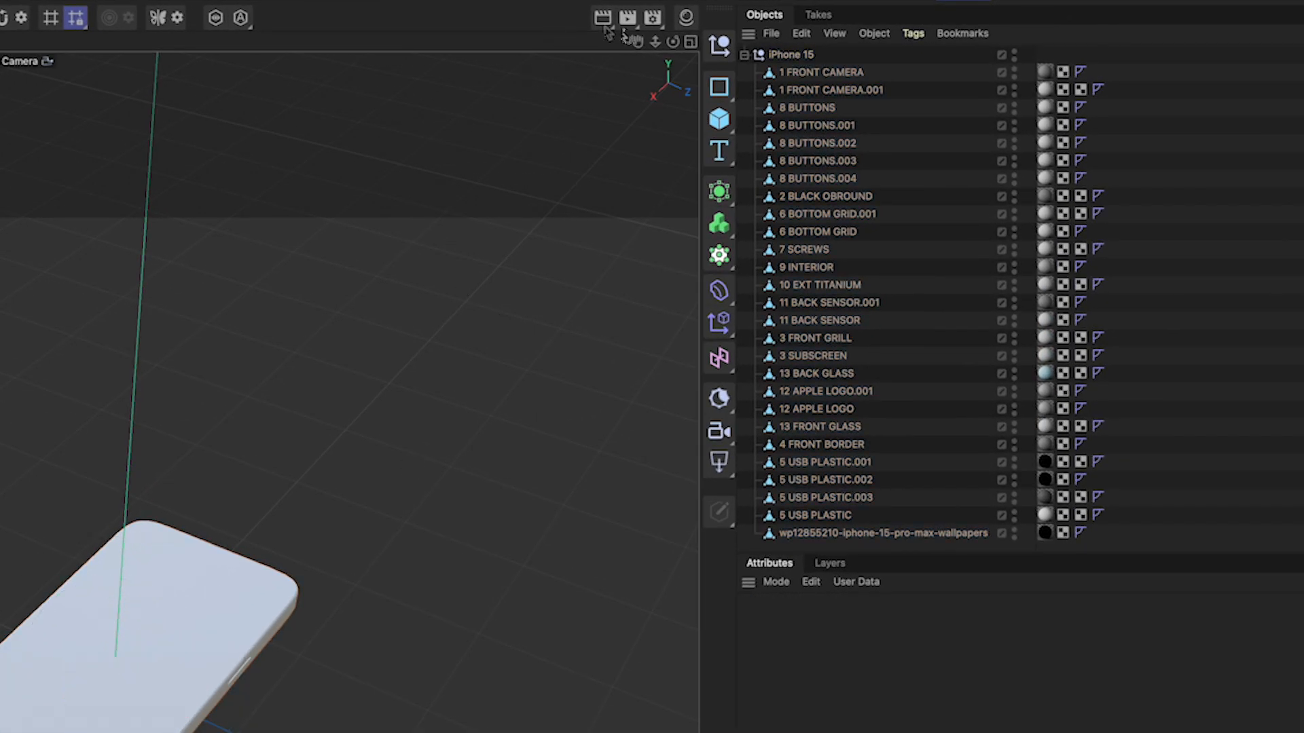
{"action": "left_click_drag", "start_coordinate": [632, 49], "coordinate": [638, 45]}
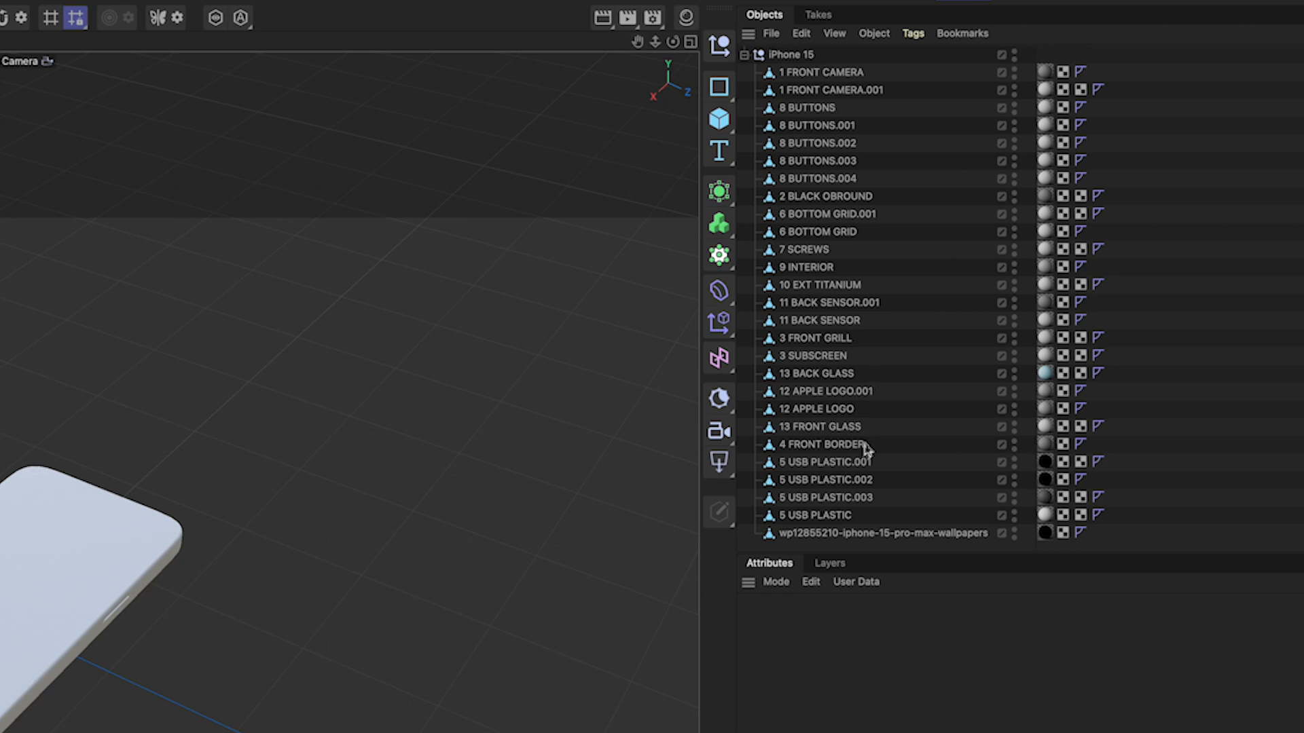
{"action": "left_click", "coordinate": [843, 535]}
{"action": "left_click", "coordinate": [813, 355], "text": "ctrl"}
{"action": "left_click", "coordinate": [788, 427], "text": "ctrl"}
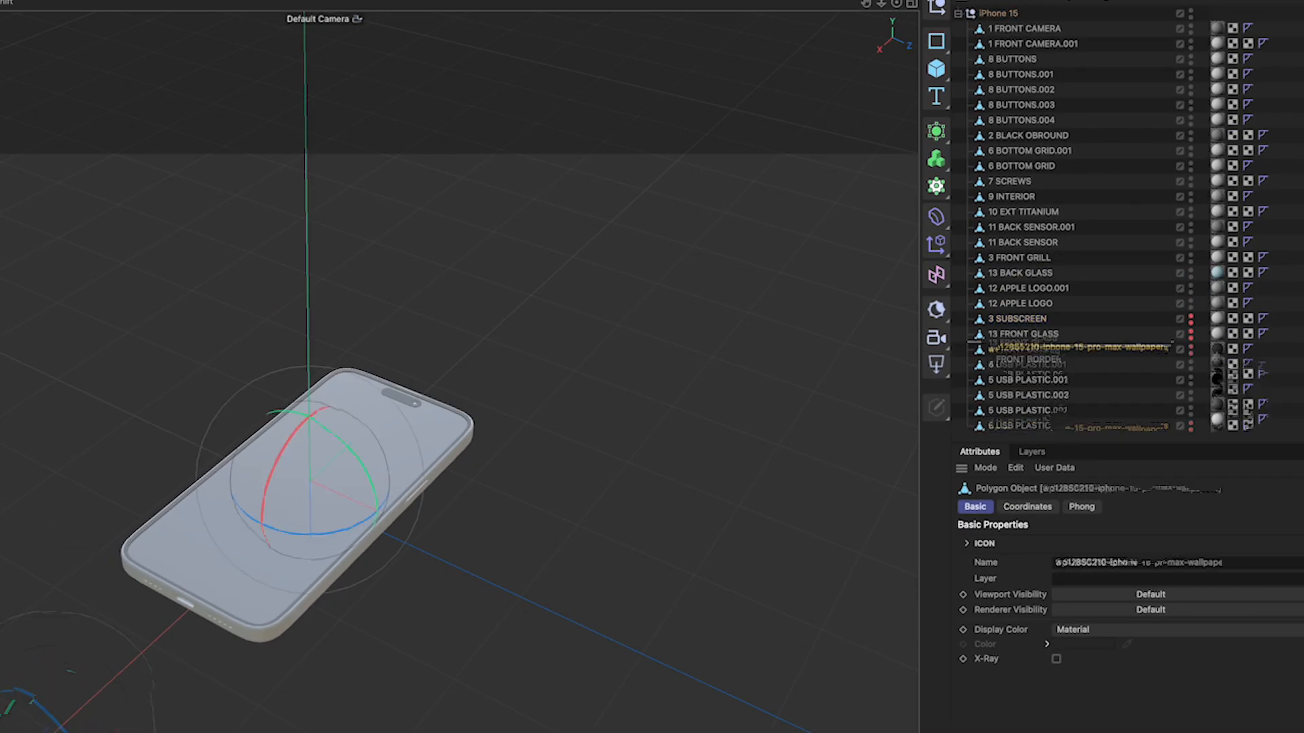
{"action": "key", "text": "alt+g"}
{"action": "double_click", "coordinate": [994, 319]}
{"action": "type", "text": "Screen"}
{"action": "key", "text": "Return"}
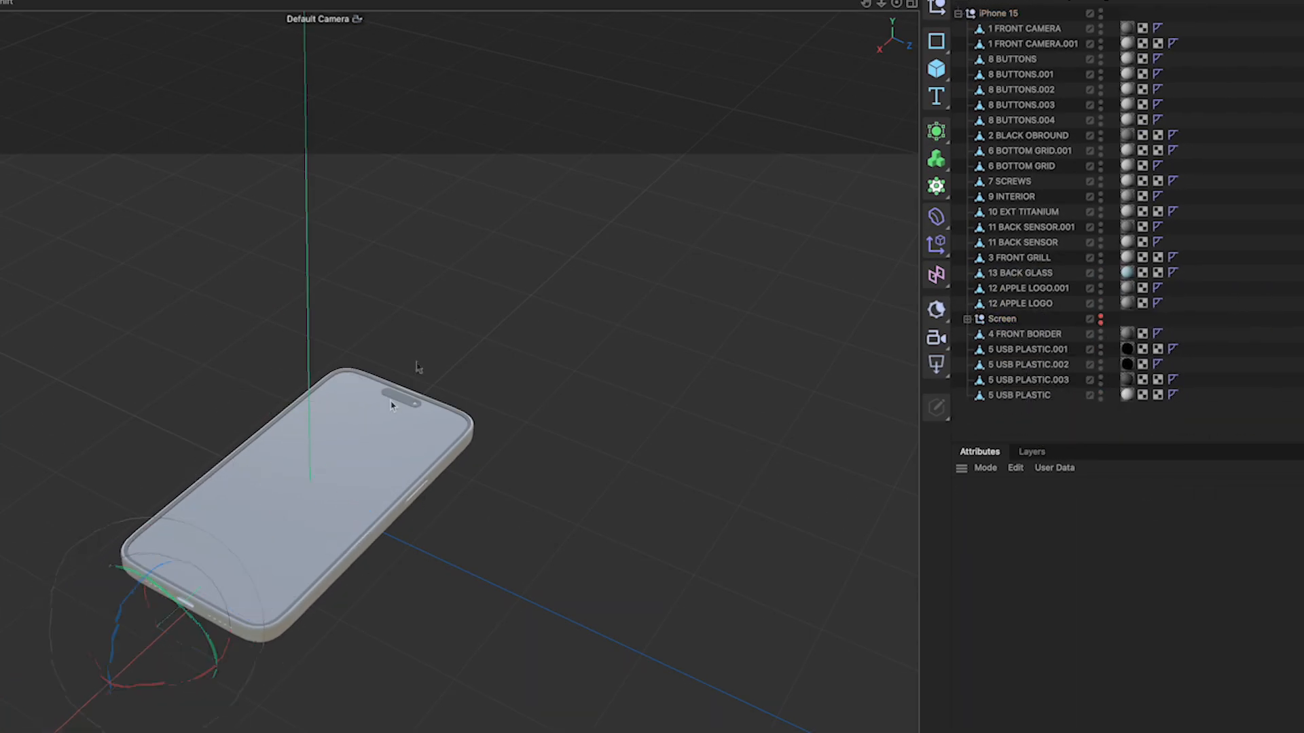
Step: Group the phone's interior and Apple logo parts under a null named Hide
{"action": "left_click", "coordinate": [1012, 197]}
{"action": "left_click_drag", "start_coordinate": [1009, 195], "coordinate": [1009, 326]}
{"action": "left_click", "coordinate": [1100, 318], "text": "alt"}
{"action": "left_click_drag", "start_coordinate": [1237, 295], "coordinate": [1018, 296]}
{"action": "right_click", "coordinate": [658, 360]}
{"action": "left_click", "coordinate": [720, 516]}
{"action": "left_click", "coordinate": [1019, 304], "text": "ctrl"}
{"action": "key", "text": "alt+g"}
{"action": "double_click", "coordinate": [999, 289]}
{"action": "type", "text": "Hide"}
Step: Move the back glass into the Hide group and turn off the group's visibility
{"action": "left_click", "coordinate": [1052, 257]}
{"action": "left_click_drag", "start_coordinate": [1060, 257], "coordinate": [999, 288]}
{"action": "left_click", "coordinate": [1101, 273], "text": "alt"}
Step: Move 11 BACK SENSOR.001 and the four USB PLASTIC objects into the Hide group
{"action": "left_click", "coordinate": [1033, 211]}
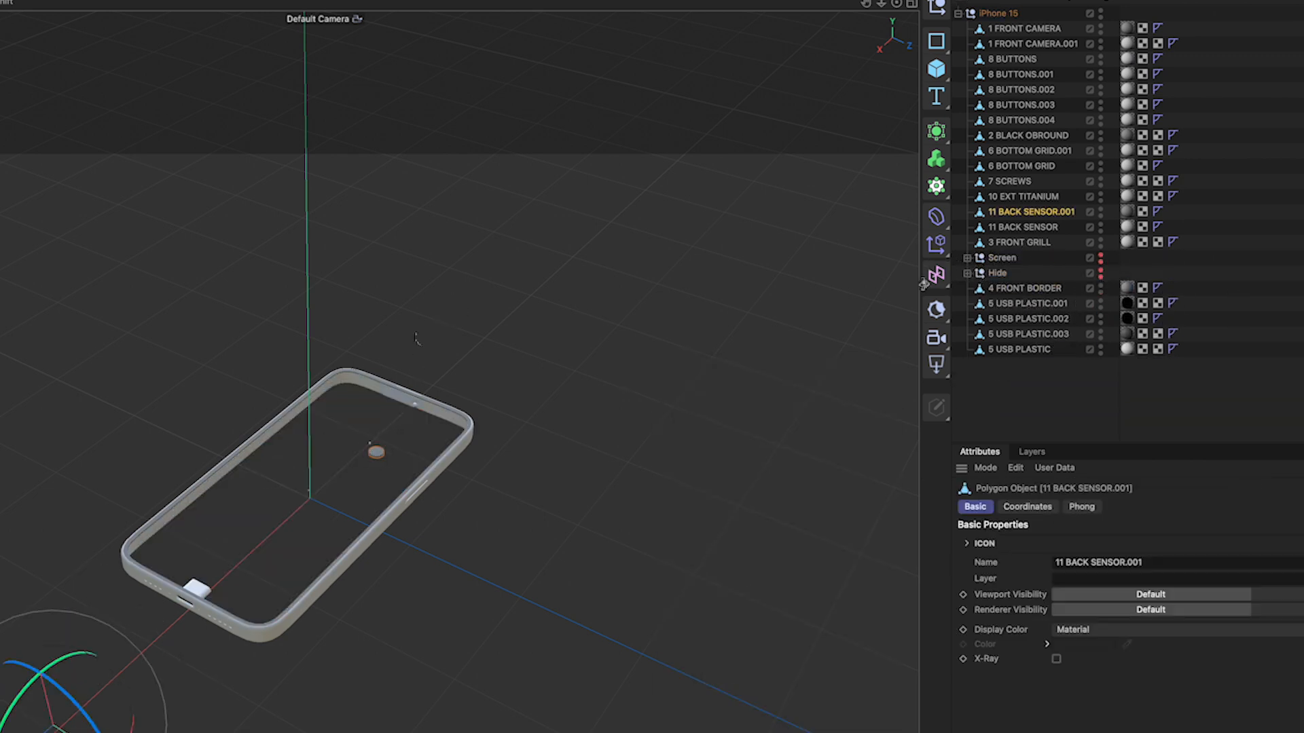
{"action": "left_click_drag", "start_coordinate": [1032, 212], "coordinate": [1001, 272]}
{"action": "left_click", "coordinate": [374, 449]}
{"action": "left_click", "coordinate": [197, 588]}
{"action": "left_click_drag", "start_coordinate": [1045, 415], "coordinate": [1005, 349]}
{"action": "left_click_drag", "start_coordinate": [1012, 350], "coordinate": [998, 258]}
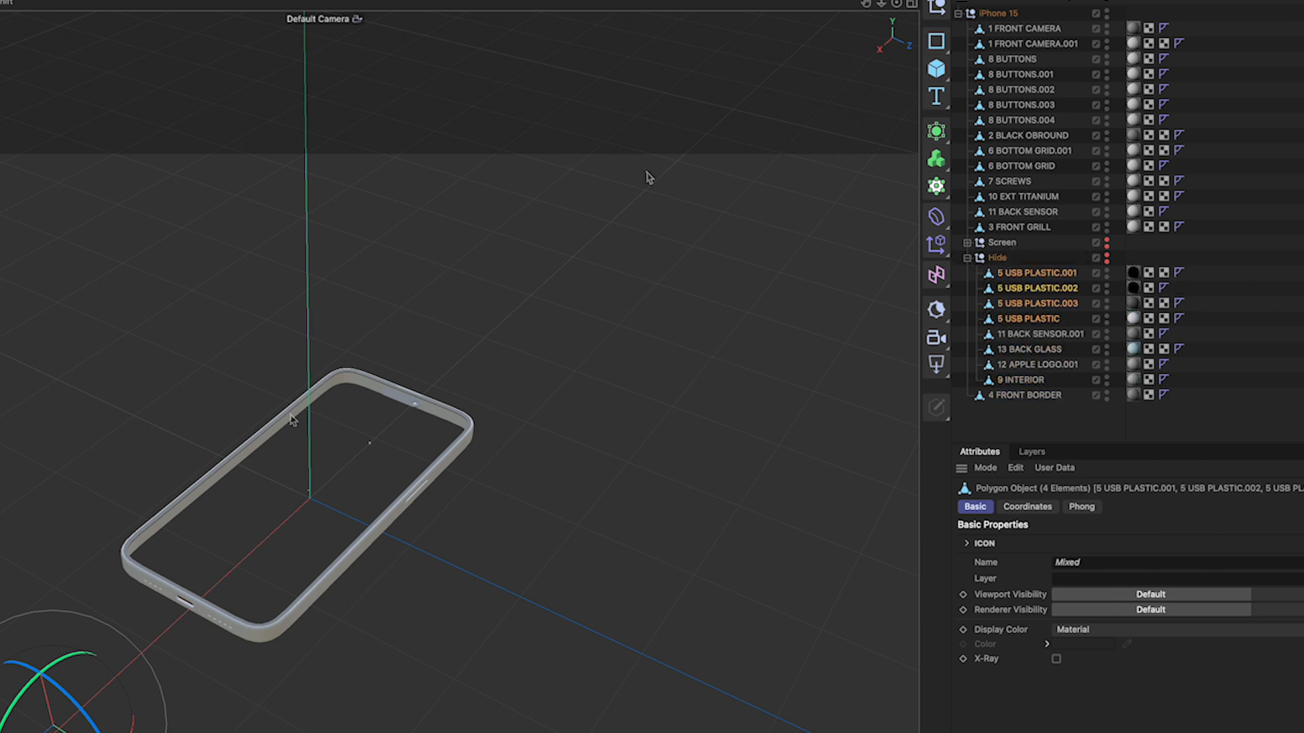
Step: Move the remaining 11 BACK SENSOR object into the Hide group
{"action": "left_click", "coordinate": [649, 178]}
{"action": "left_click_drag", "start_coordinate": [372, 445], "coordinate": [340, 452], "text": "alt"}
{"action": "left_click_drag", "start_coordinate": [1023, 212], "coordinate": [998, 258]}
{"action": "scroll", "coordinate": [329, 485], "scroll_direction": "up", "scroll_amount": 5}
{"action": "left_click", "coordinate": [249, 509]}
{"action": "left_click", "coordinate": [249, 519]}
{"action": "key", "text": "ctrl+z"}
{"action": "key", "text": "ctrl+z"}
Step: Merge 1 FRONT CAMERA and 1 FRONT CAMERA.001 into one object and try placing it in the Screen group
{"action": "left_click", "coordinate": [968, 244]}
{"action": "left_click", "coordinate": [1030, 260]}
{"action": "left_click", "coordinate": [1010, 210]}
{"action": "left_click_drag", "start_coordinate": [1031, 259], "coordinate": [1026, 220]}
{"action": "left_click", "coordinate": [1024, 164]}
{"action": "left_click", "coordinate": [1025, 43]}
{"action": "left_click", "coordinate": [1027, 30], "text": "shift"}
{"action": "right_click", "coordinate": [1011, 42]}
{"action": "left_click", "coordinate": [1080, 439]}
{"action": "left_click_drag", "start_coordinate": [1023, 29], "coordinate": [1006, 227]}
{"action": "key", "text": "super+z"}
Step: Combine the front camera parts into a single object in the Screen group
{"action": "left_click", "coordinate": [1014, 47], "text": "shift"}
{"action": "left_click", "coordinate": [1021, 46]}
{"action": "left_click", "coordinate": [1023, 29]}
{"action": "left_click_drag", "start_coordinate": [1027, 120], "coordinate": [1003, 212]}
{"action": "left_click", "coordinate": [1030, 45], "text": "shift"}
{"action": "right_click", "coordinate": [1031, 44]}
{"action": "left_click", "coordinate": [1179, 443]}
Step: Merge the remaining frame parts, including the buttons, grids and border, into one object and rename it Trim
{"action": "left_click", "coordinate": [1013, 29]}
{"action": "left_click_drag", "start_coordinate": [897, 4], "coordinate": [896, 2]}
{"action": "left_click", "coordinate": [1023, 44]}
{"action": "left_click", "coordinate": [1023, 135]}
{"action": "left_click", "coordinate": [1032, 167]}
{"action": "left_click", "coordinate": [1013, 28], "text": "shift"}
{"action": "left_click", "coordinate": [1036, 180], "text": "shift"}
{"action": "right_click", "coordinate": [1038, 179]}
{"action": "left_click", "coordinate": [1155, 576]}
{"action": "double_click", "coordinate": [1008, 28]}
{"action": "type", "text": "Trim"}
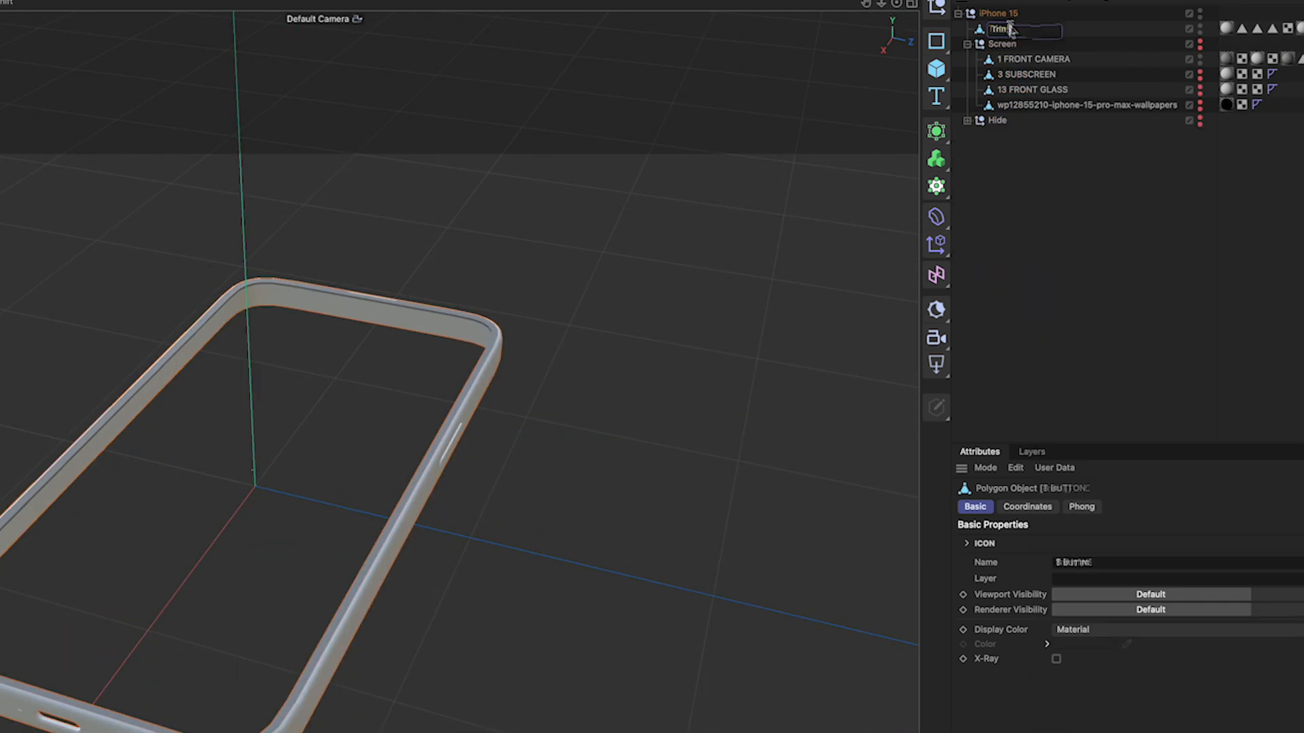
{"action": "key", "text": "Return"}
Step: Collapse the Screen group and turn its visibility back on
{"action": "left_click", "coordinate": [967, 44]}
{"action": "left_click", "coordinate": [1040, 43]}
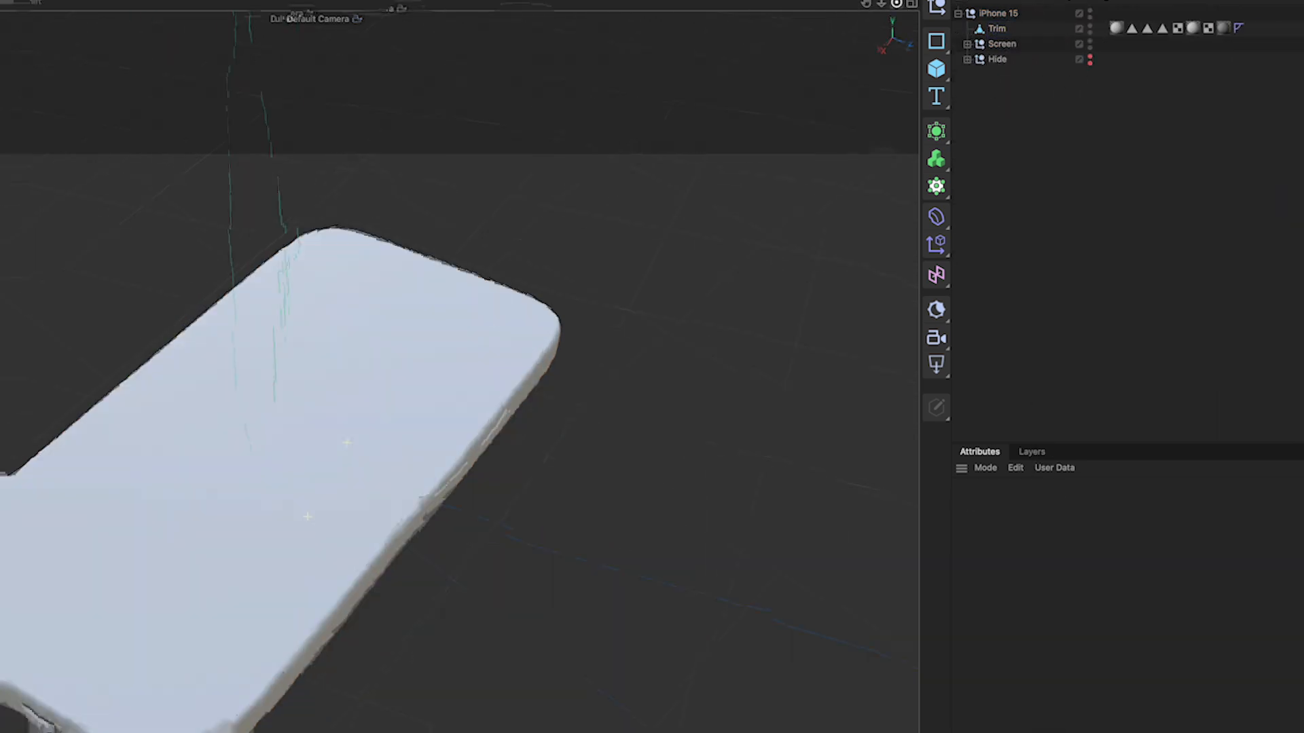
{"action": "left_click_drag", "start_coordinate": [896, 3], "coordinate": [881, 4]}
Step: Add a Figure primitive at the origin as a size reference for the phone
{"action": "left_click_drag", "start_coordinate": [936, 69], "coordinate": [1028, 209]}
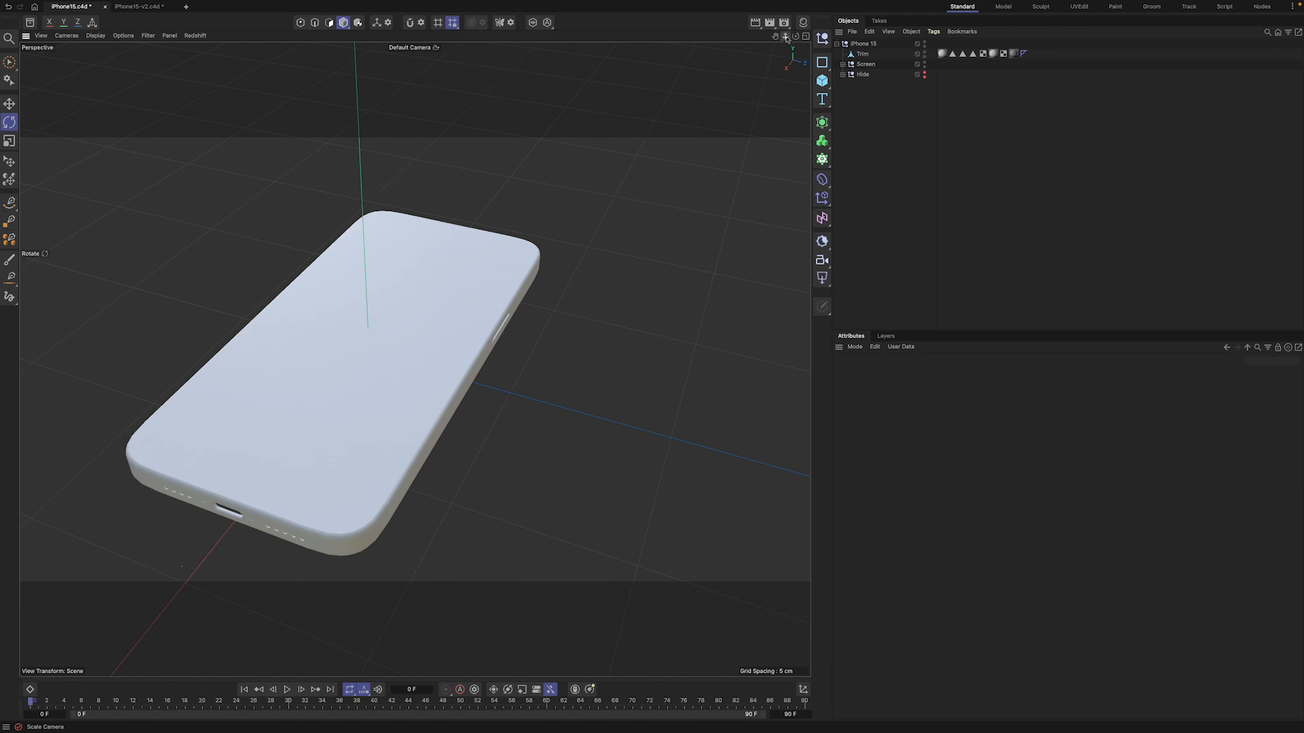
{"action": "left_click_drag", "start_coordinate": [786, 38], "coordinate": [754, 39]}
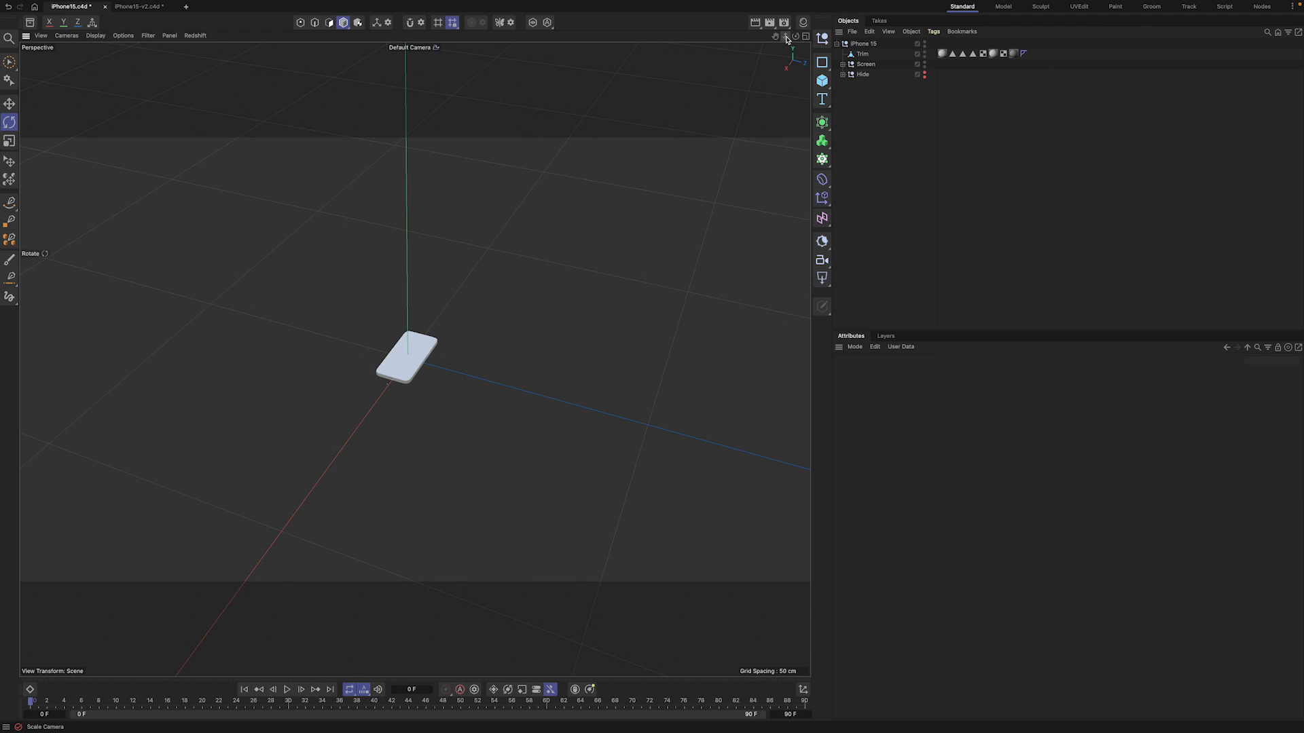
{"action": "left_click", "coordinate": [821, 82]}
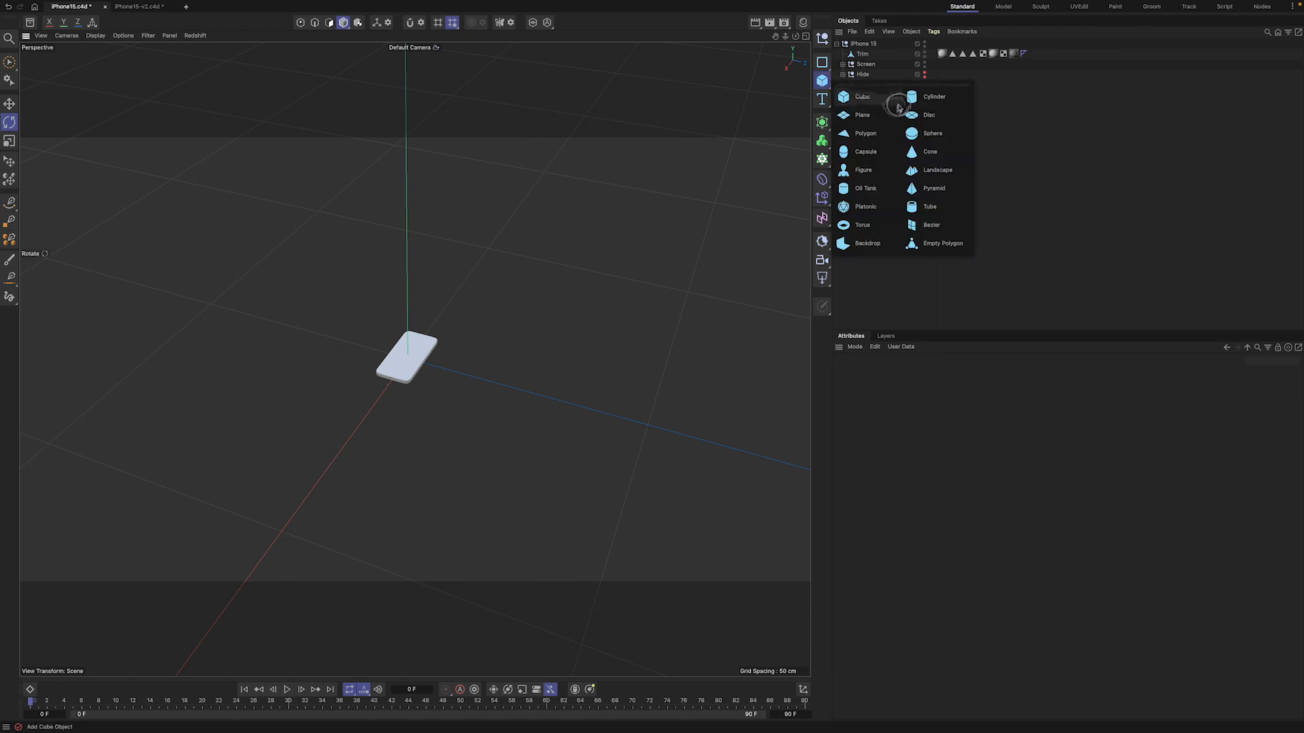
{"action": "left_click", "coordinate": [874, 174]}
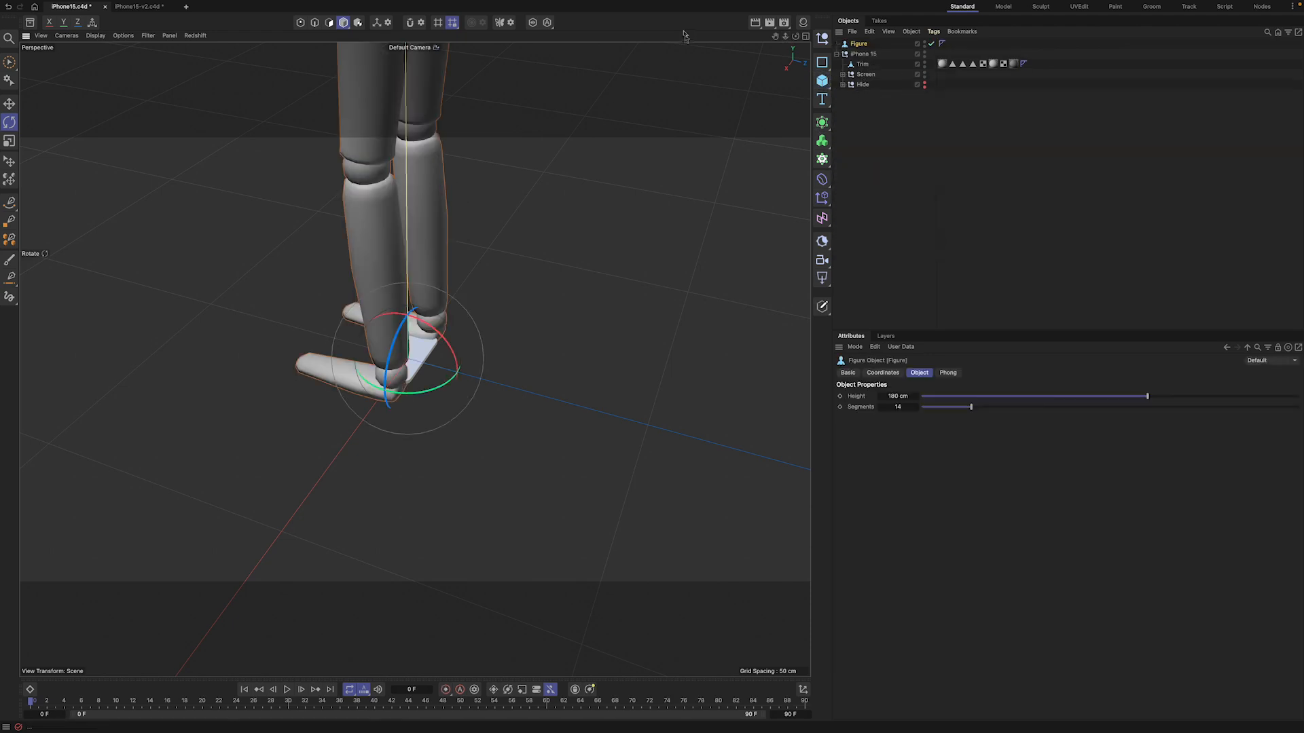
Step: Scale the iPhone 15 group up uniformly until it extends past both of the figure's feet
{"action": "left_click_drag", "start_coordinate": [795, 36], "coordinate": [743, 38]}
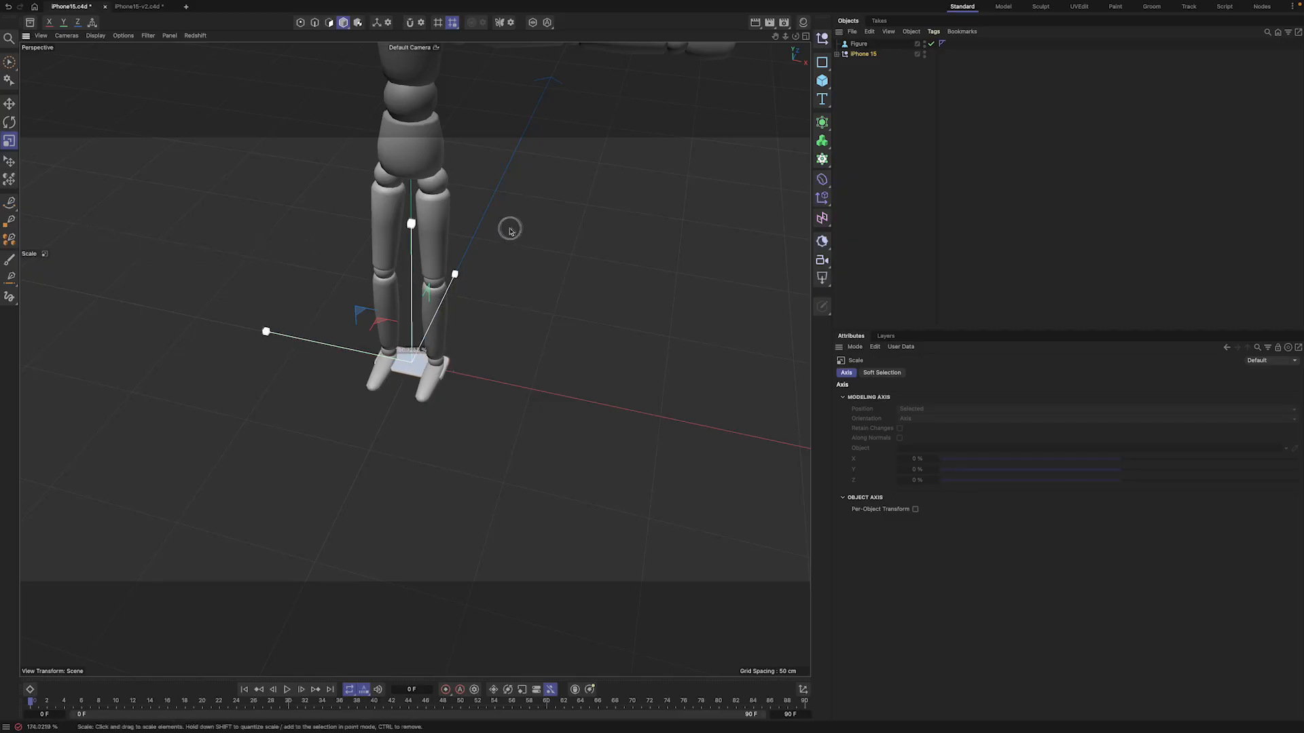
{"action": "left_click_drag", "start_coordinate": [211, 251], "coordinate": [423, 230]}
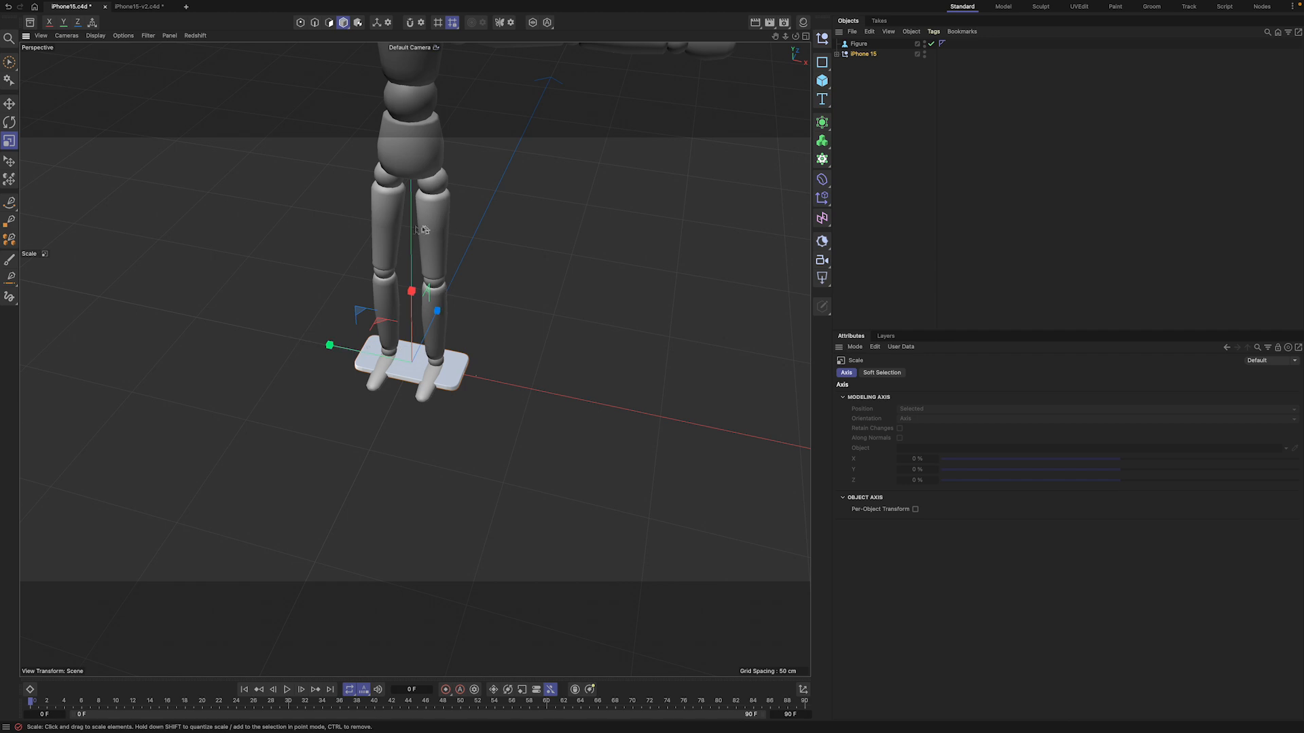
{"action": "left_click_drag", "start_coordinate": [294, 236], "coordinate": [455, 233]}
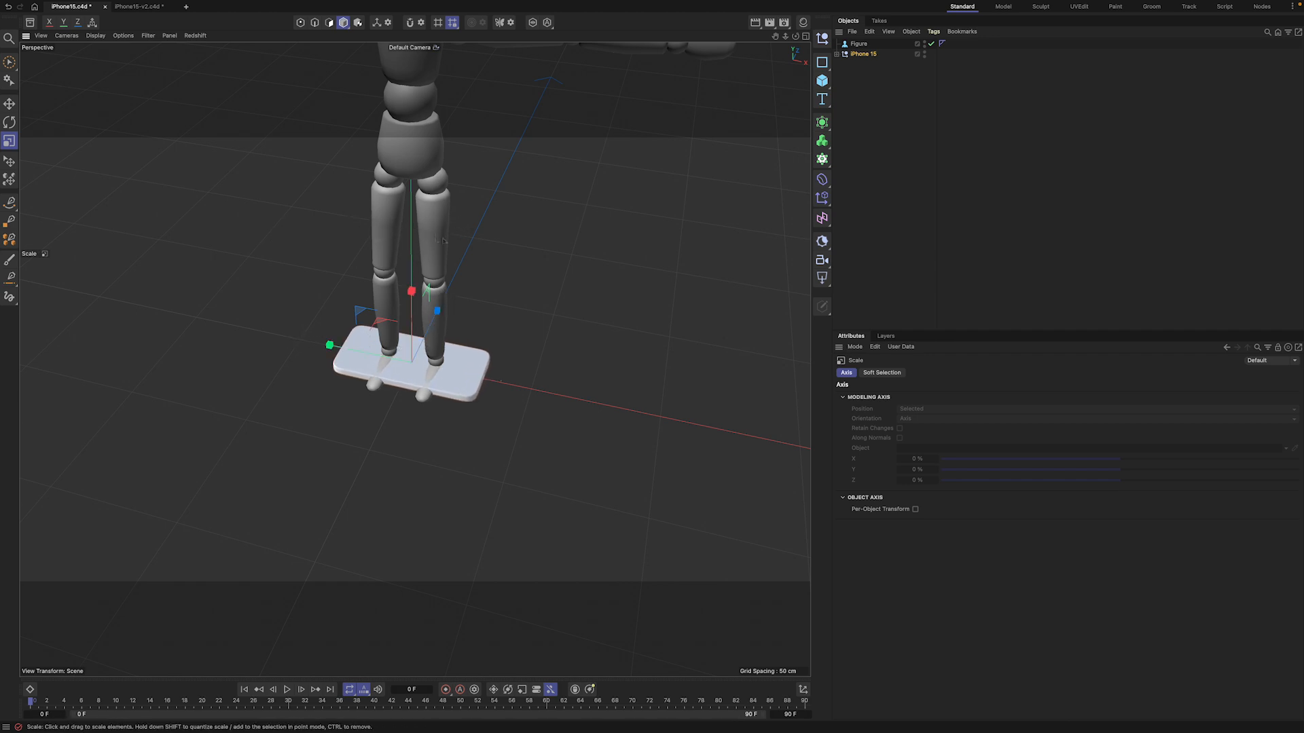
{"action": "left_click_drag", "start_coordinate": [277, 240], "coordinate": [308, 231]}
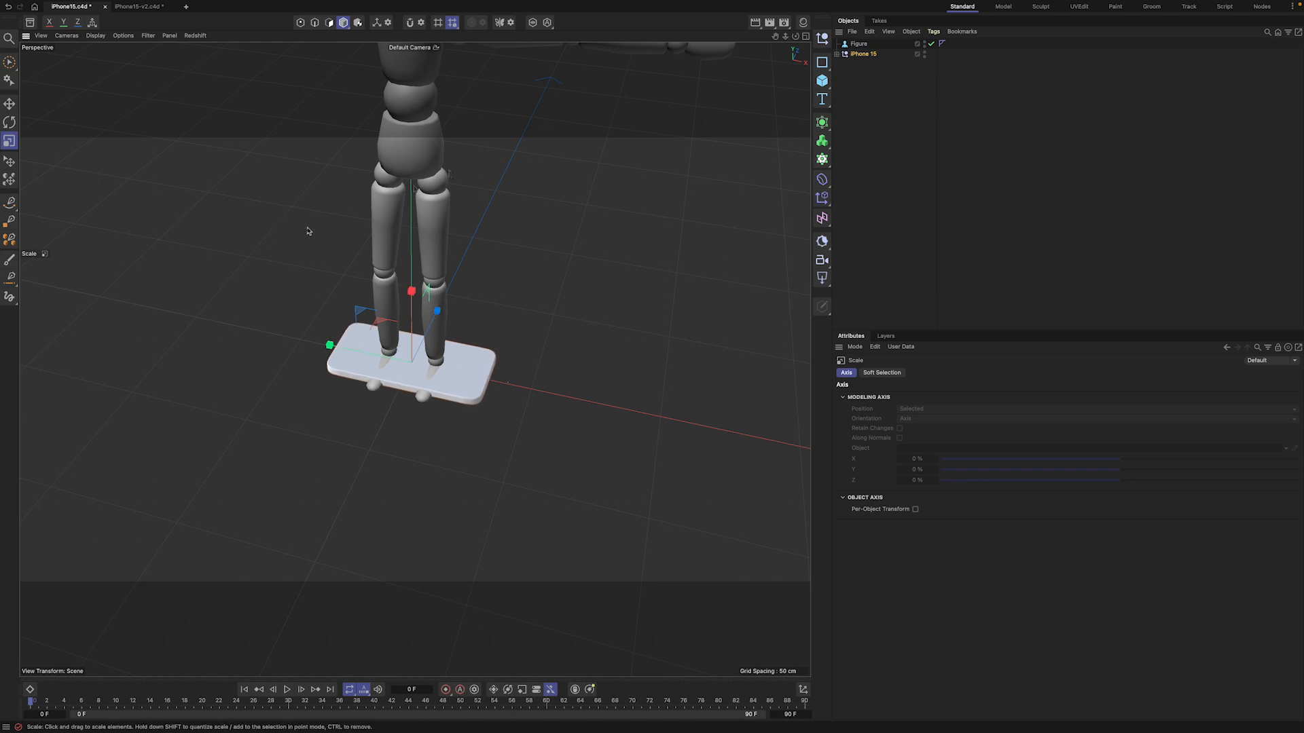
Step: Replace the figure with a Plane primitive 250 cm wide and 250 cm high beneath the phone
{"action": "left_click", "coordinate": [859, 43]}
{"action": "key", "text": "Delete"}
{"action": "left_click_drag", "start_coordinate": [819, 85], "coordinate": [880, 114]}
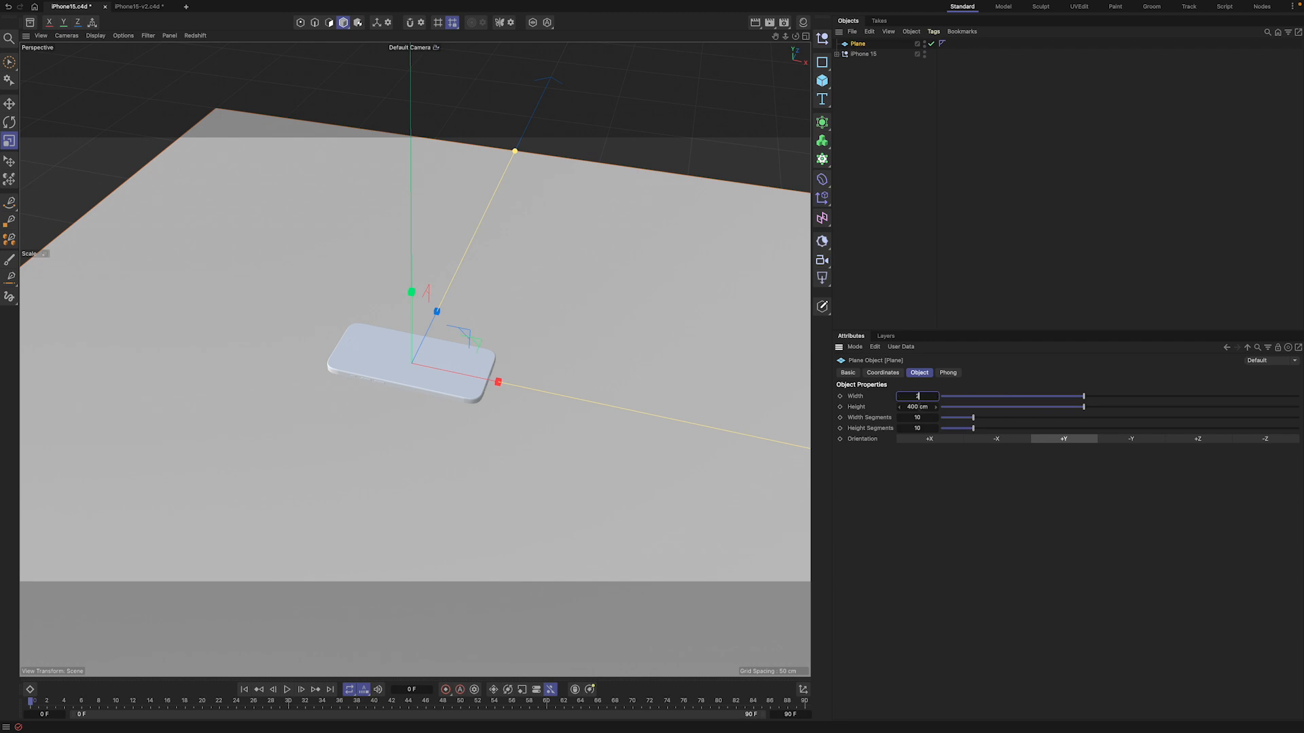
{"action": "left_click", "coordinate": [921, 408]}
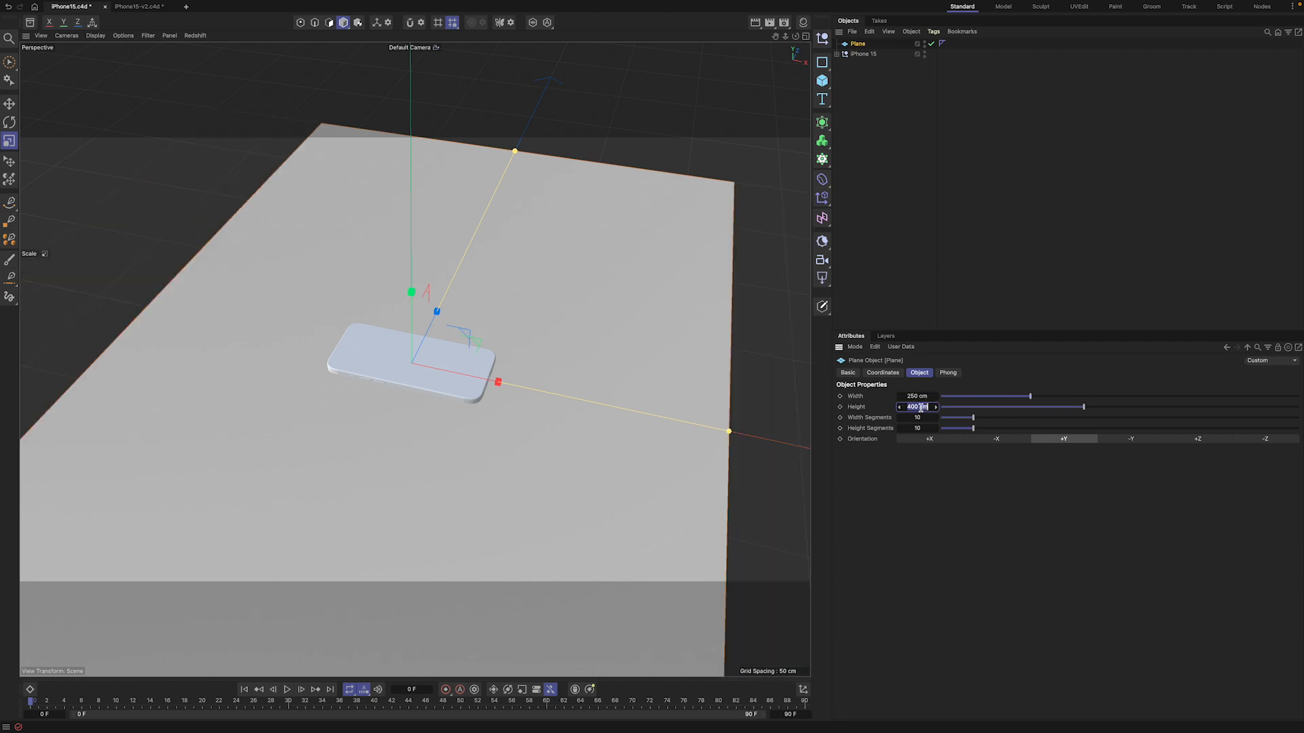
{"action": "type", "text": "25"}
{"action": "type", "text": "0"}
{"action": "key", "text": "Return"}
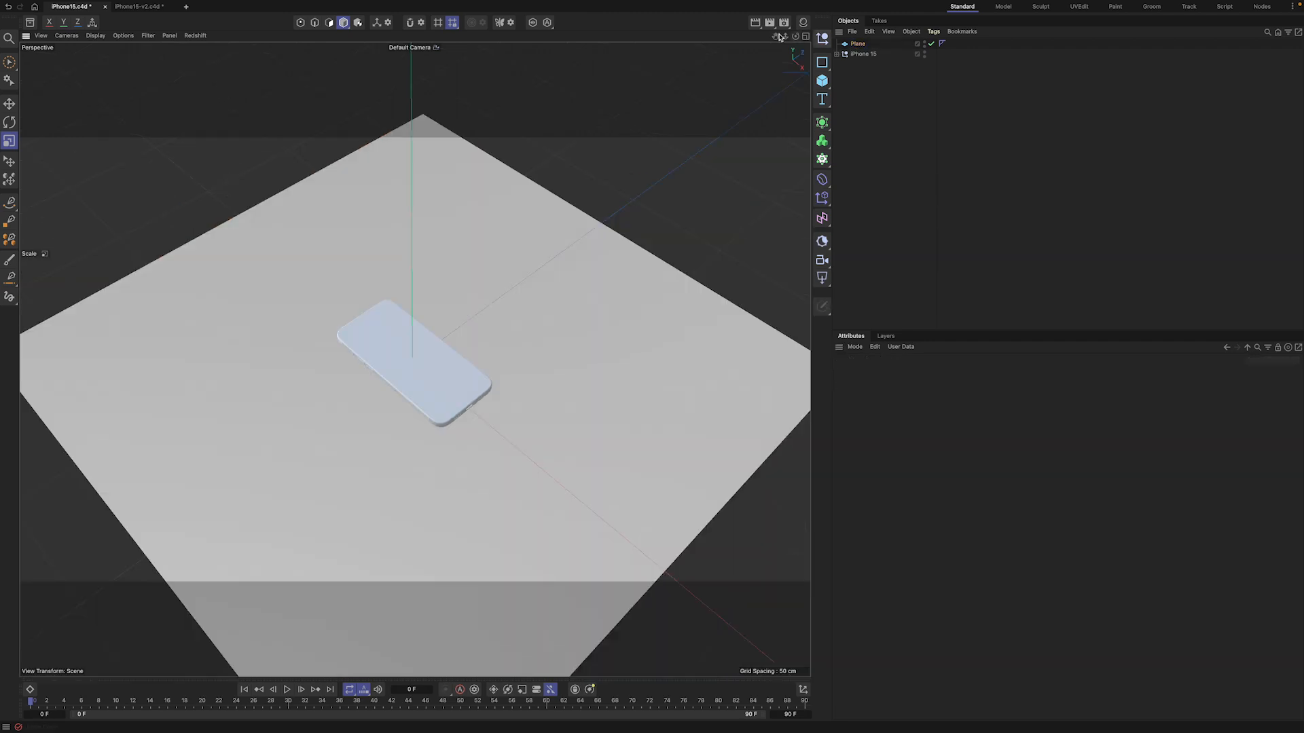
{"action": "mouse_move", "coordinate": [779, 39]}
{"action": "left_mouse_down"}
{"action": "mouse_move", "coordinate": [791, 67]}
{"action": "mouse_move", "coordinate": [780, 43]}
{"action": "left_mouse_up"}
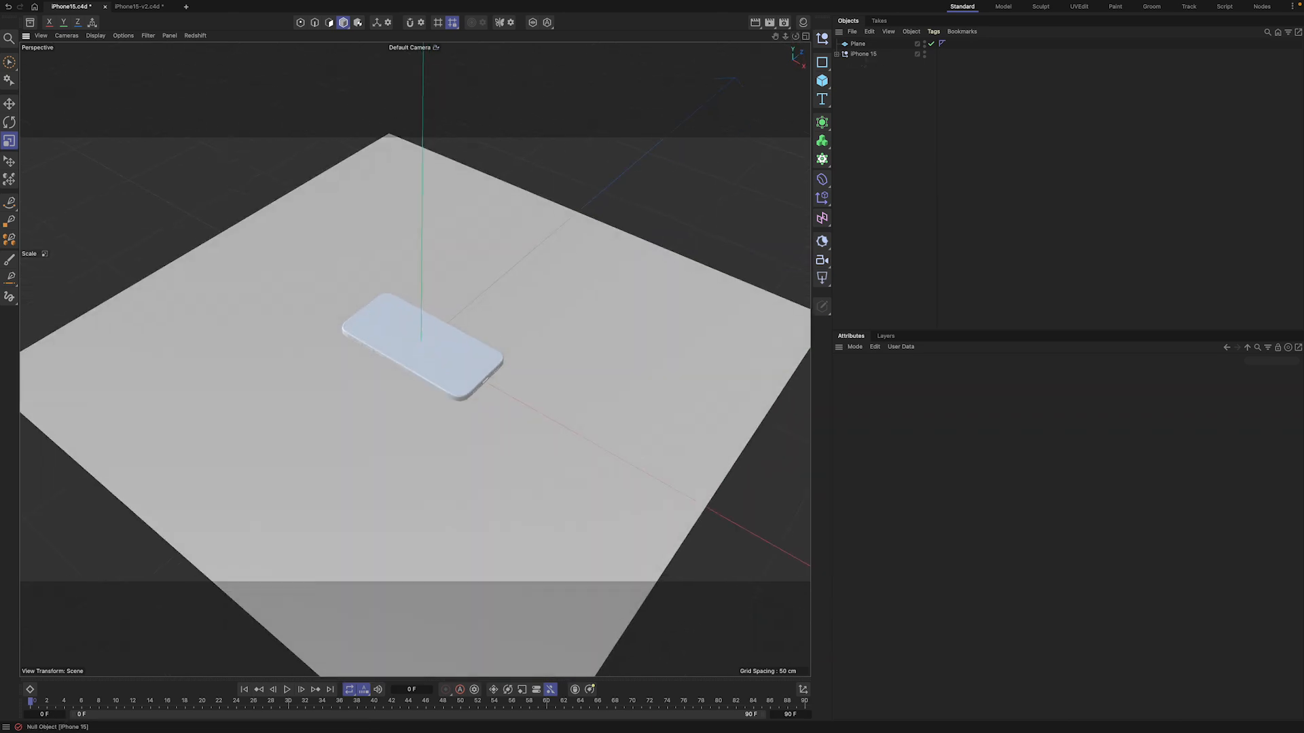
{"action": "left_click", "coordinate": [862, 54]}
{"action": "left_click", "coordinate": [523, 5]}
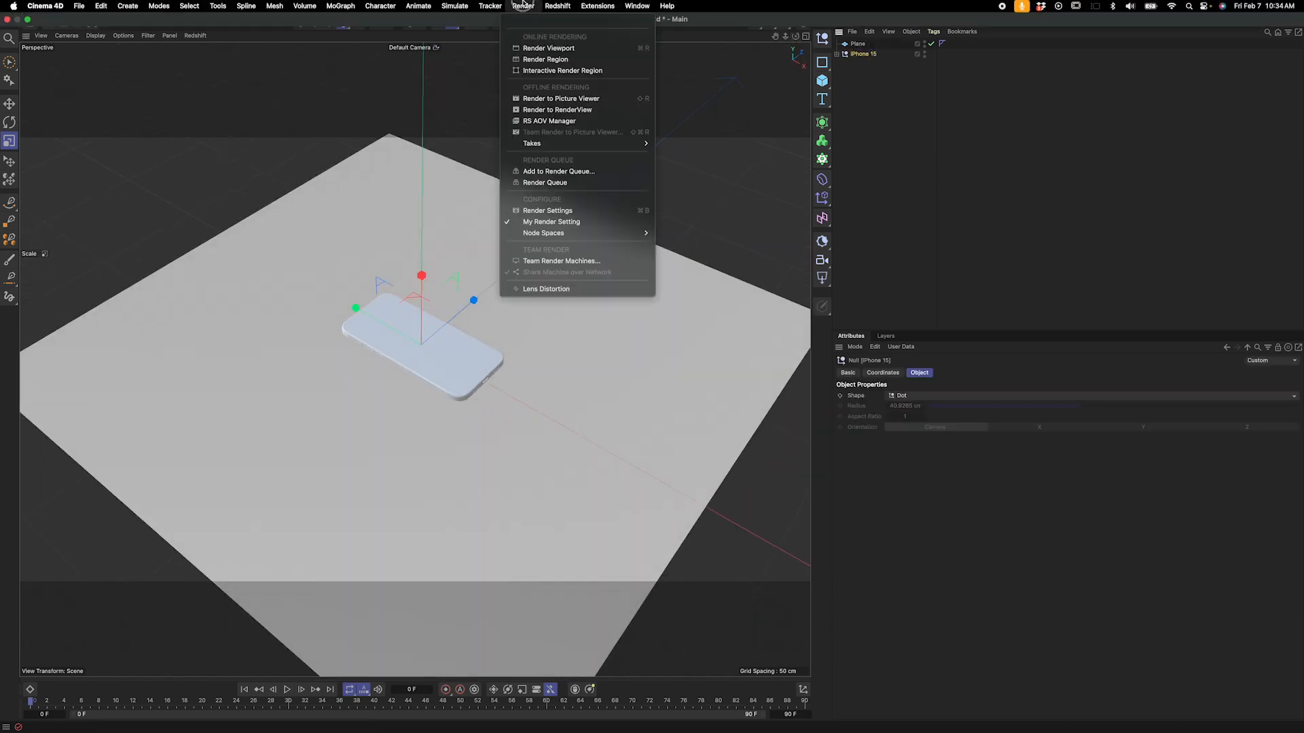
{"action": "left_click", "coordinate": [803, 135]}
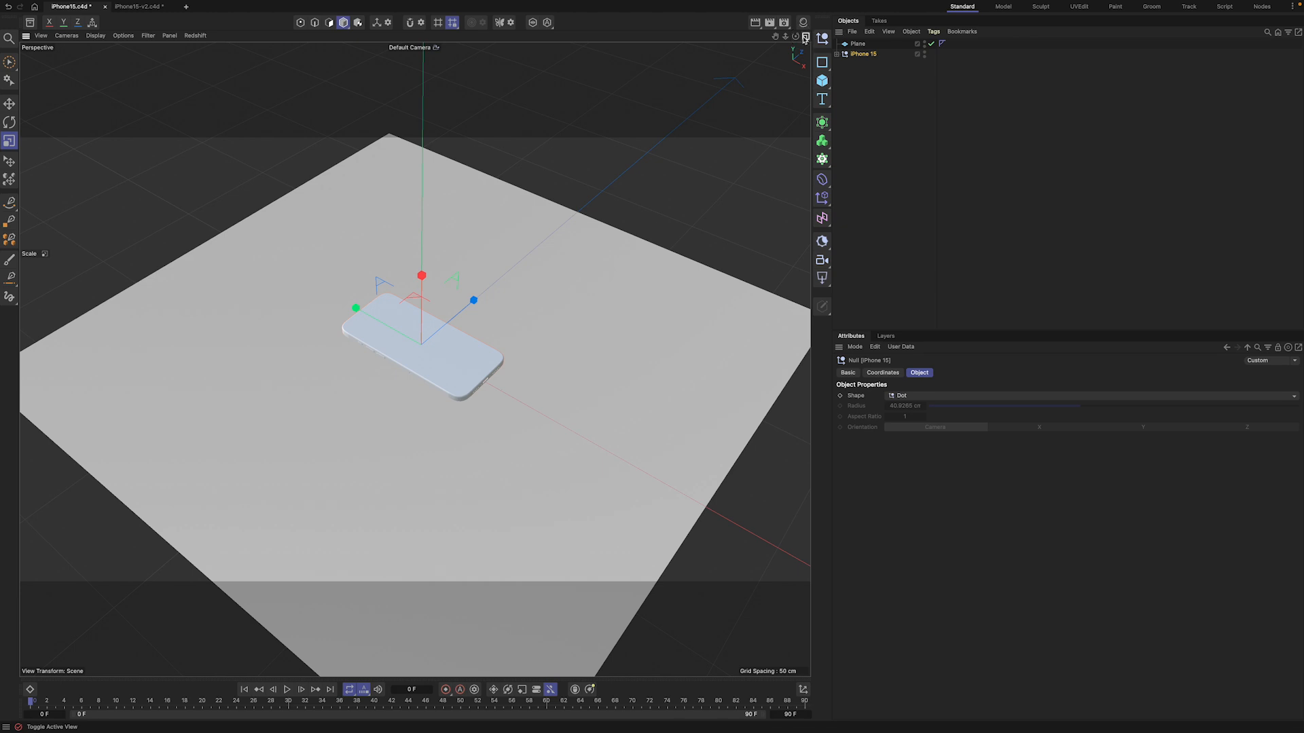
{"action": "left_click", "coordinate": [806, 36]}
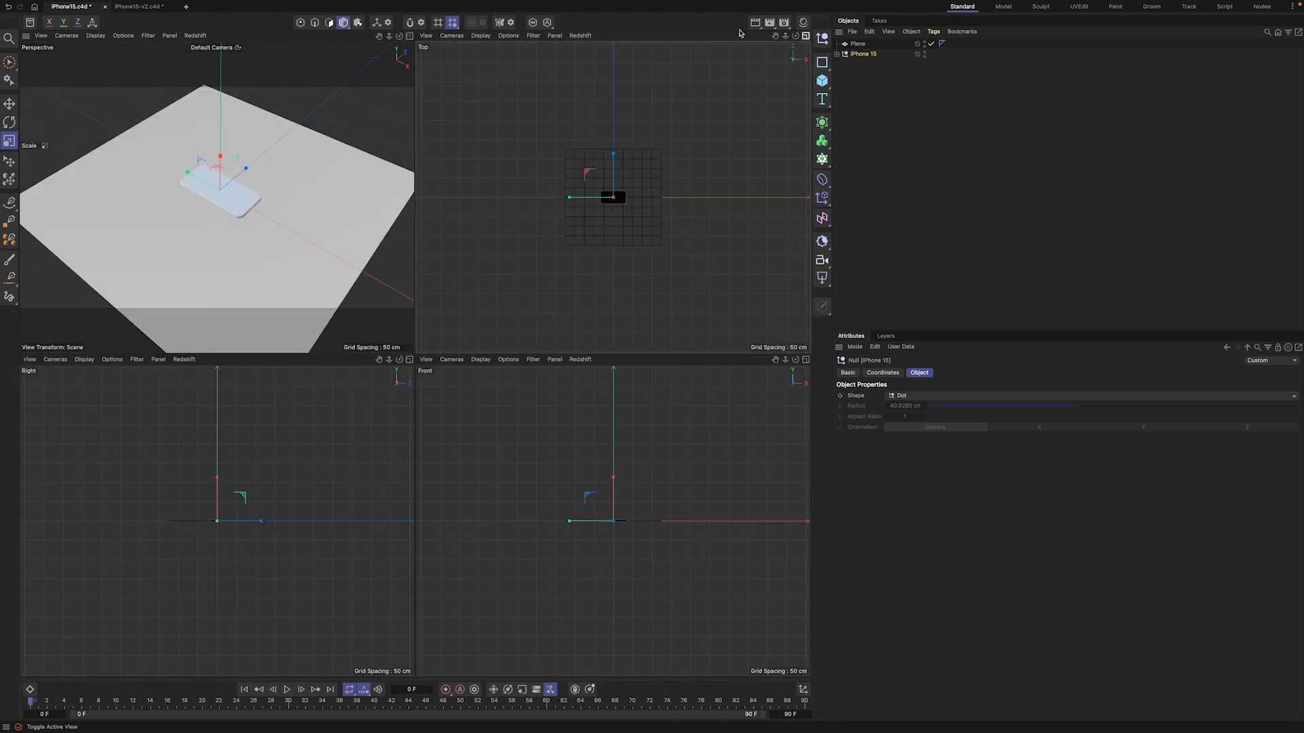
{"action": "left_click", "coordinate": [805, 37]}
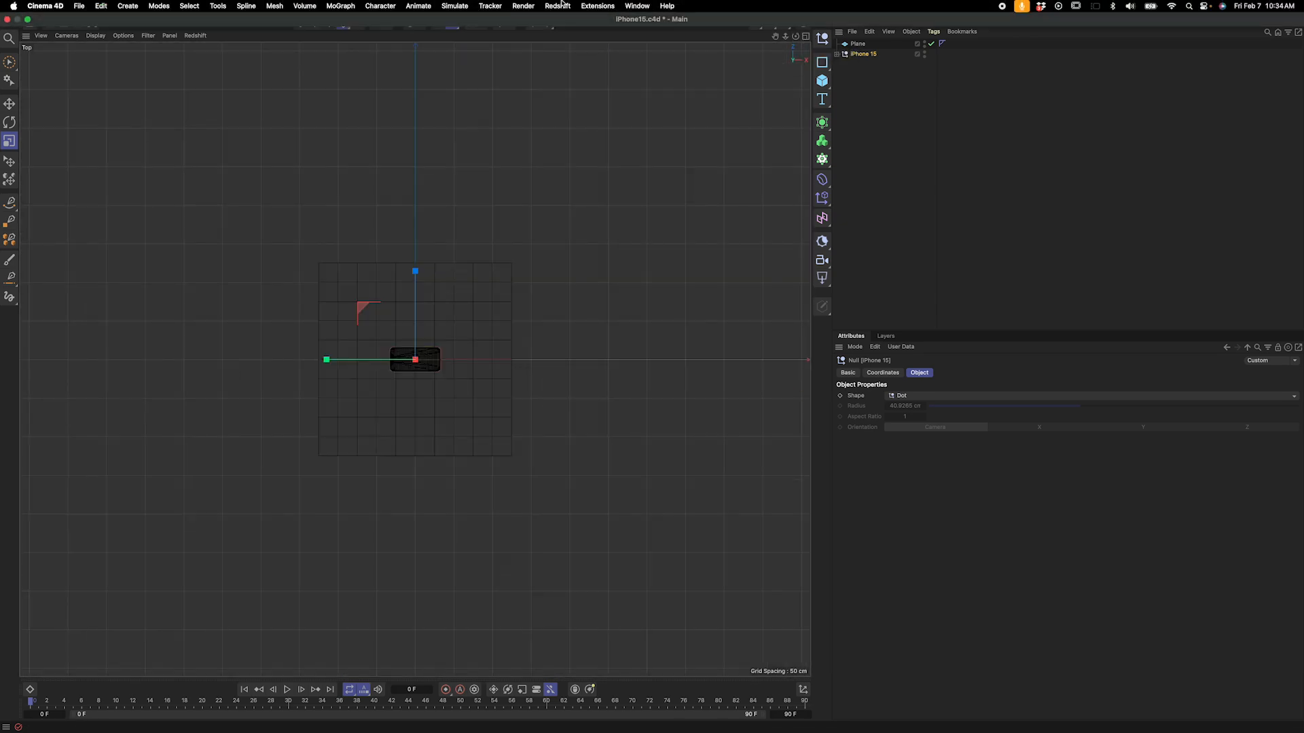
{"action": "left_click", "coordinate": [561, 5]}
{"action": "left_click", "coordinate": [597, 204]}
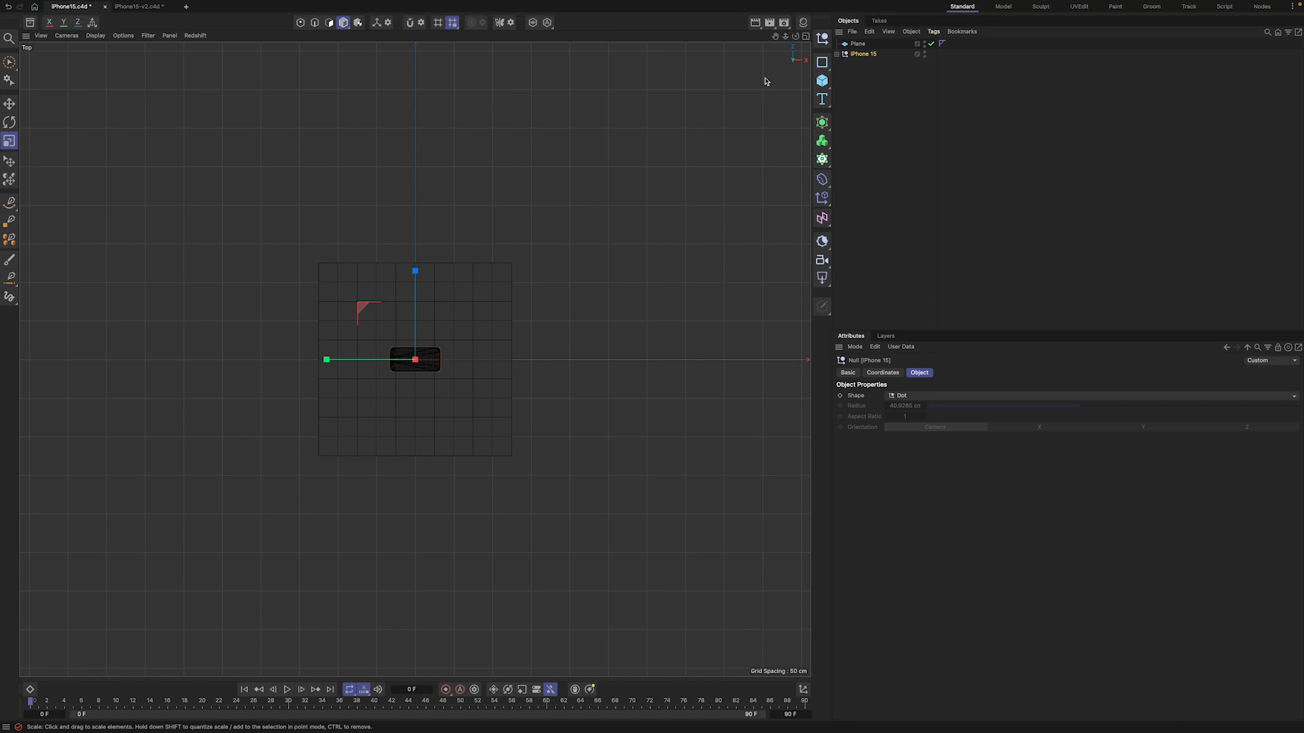
{"action": "middle_click", "coordinate": [447, 100]}
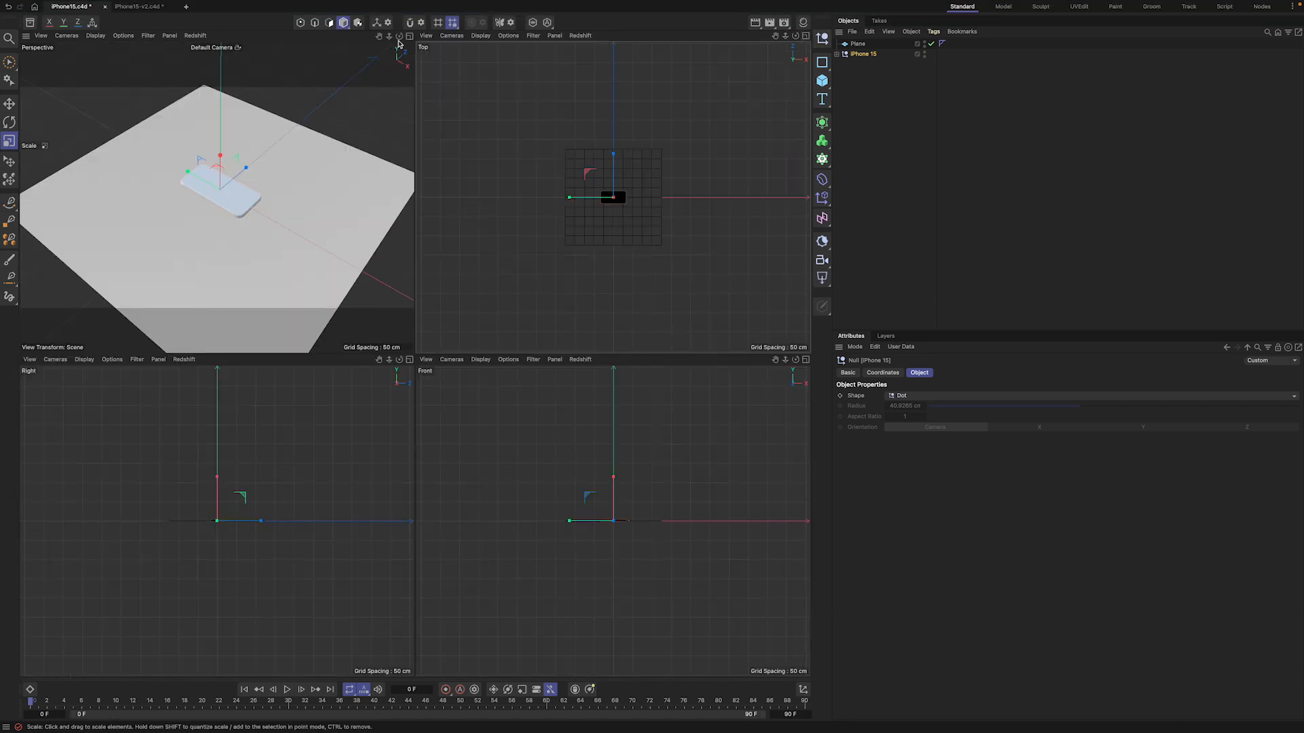
{"action": "key", "text": "F1"}
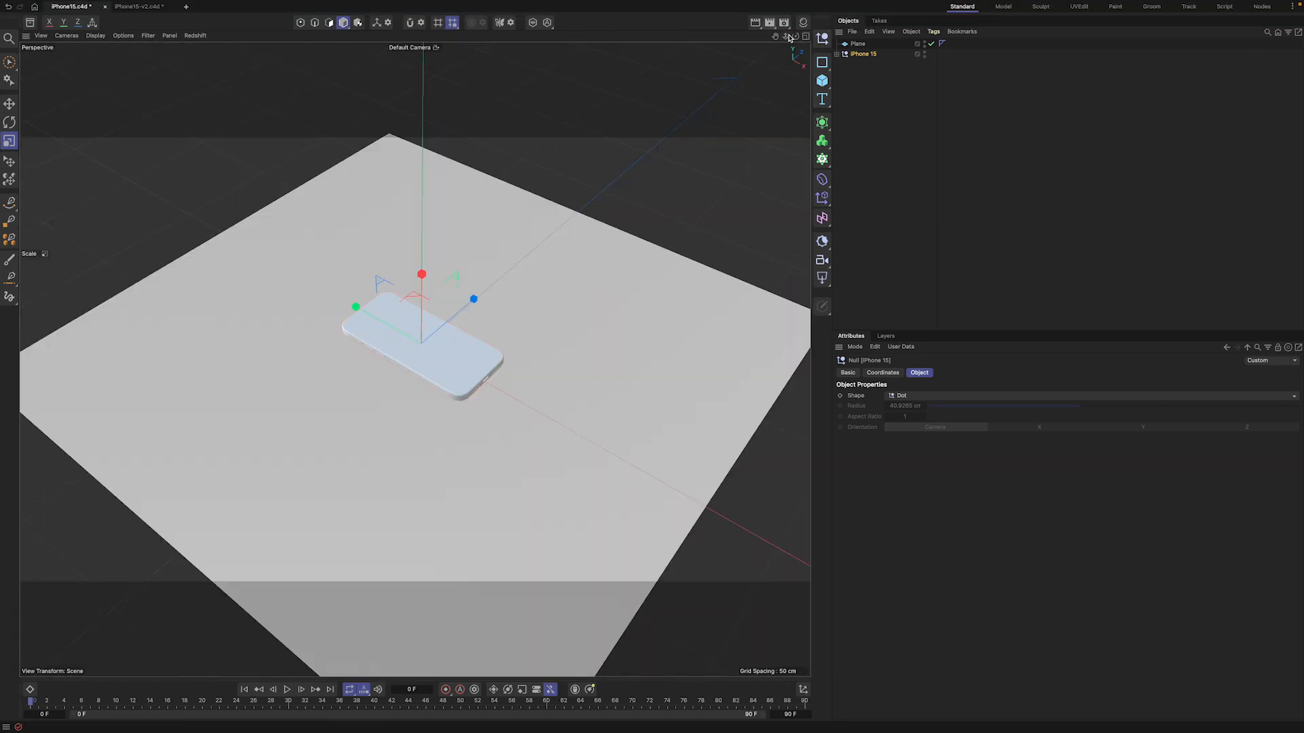
Step: Expand the iPhone 15 and Screen groups and isolate the wallpaper mesh by hiding the subscreen and front glass
{"action": "left_click_drag", "start_coordinate": [785, 36], "coordinate": [857, 36]}
{"action": "left_click", "coordinate": [837, 55]}
{"action": "left_click", "coordinate": [843, 74]}
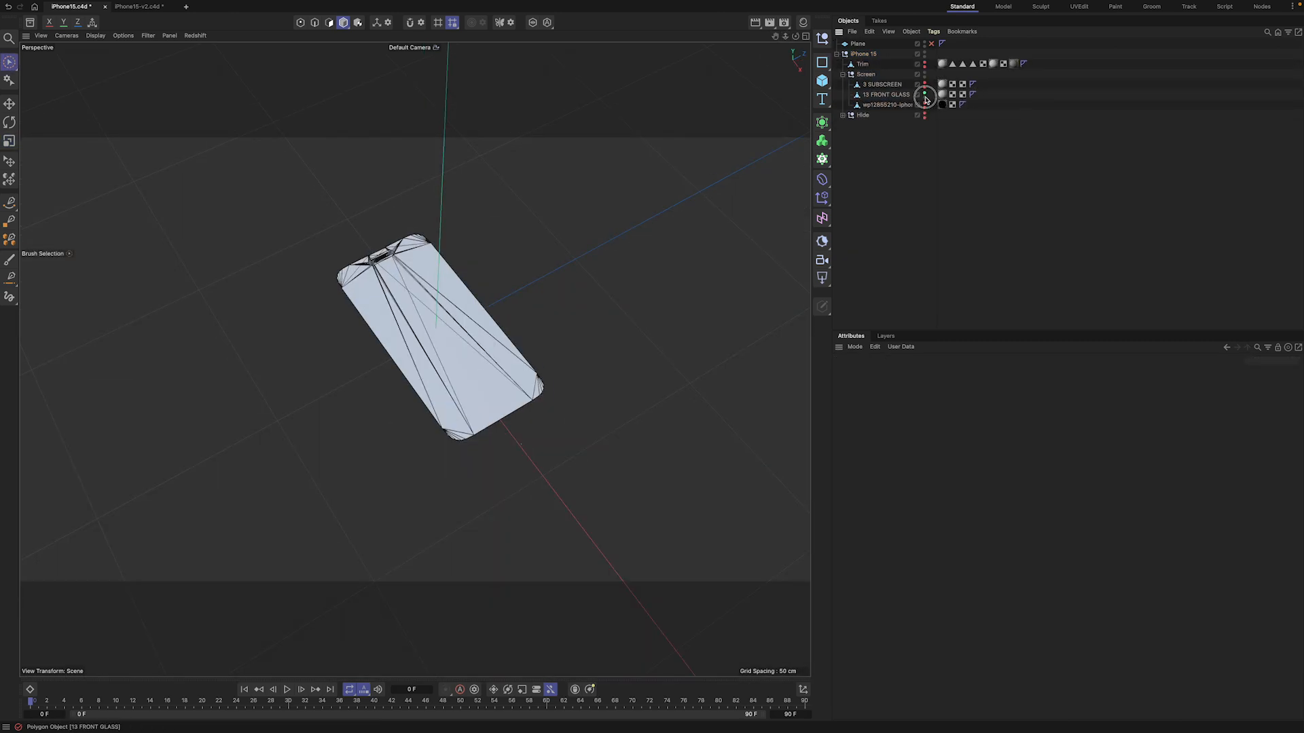
{"action": "left_click_drag", "start_coordinate": [925, 83], "coordinate": [924, 102]}
{"action": "left_click", "coordinate": [925, 102]}
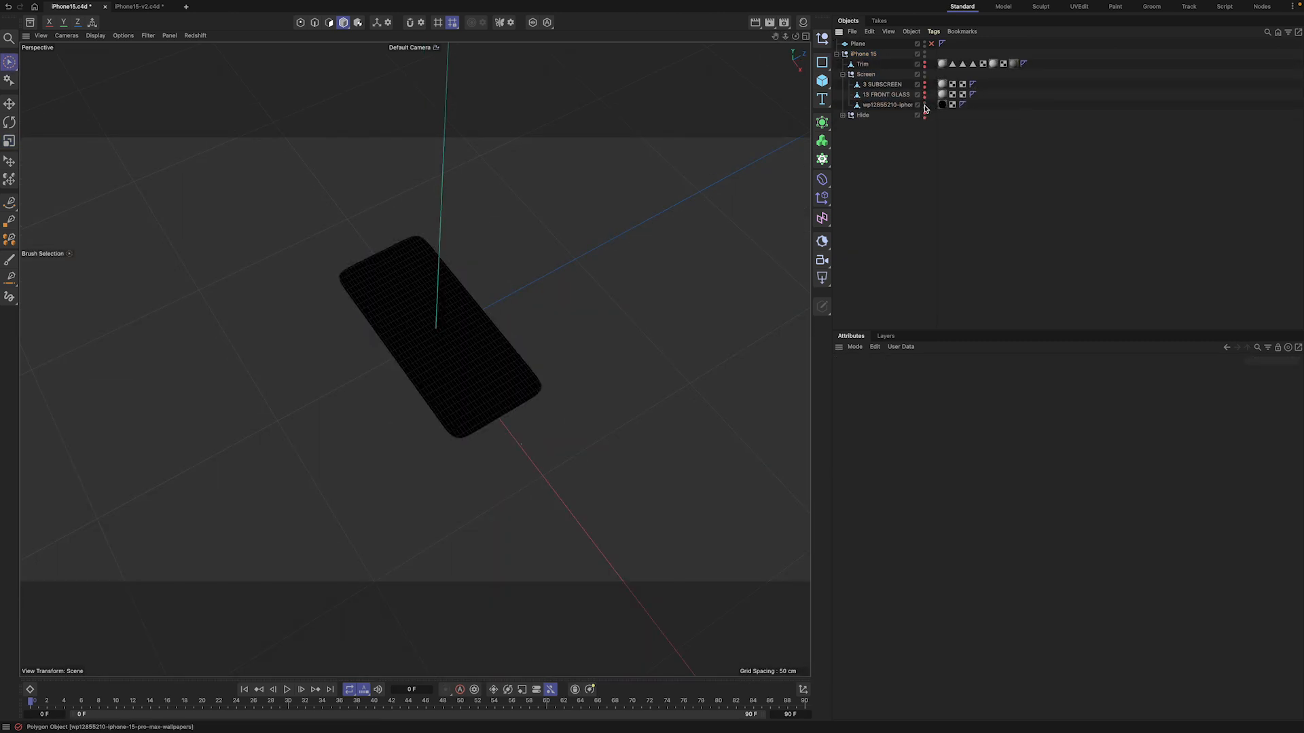
Step: Rename the wp12855210-iphone-15-pro-max-wallpapers object to wallpaper
{"action": "left_click", "coordinate": [888, 104]}
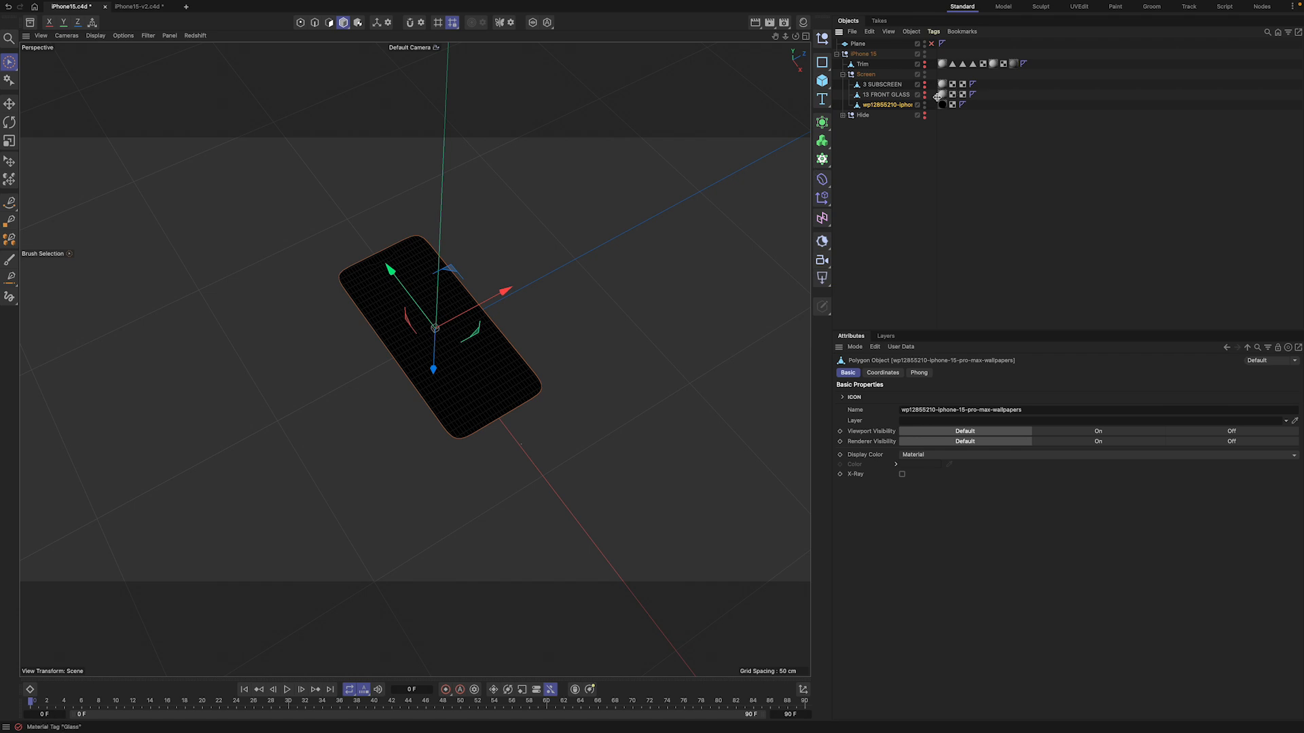
{"action": "double_click", "coordinate": [901, 105]}
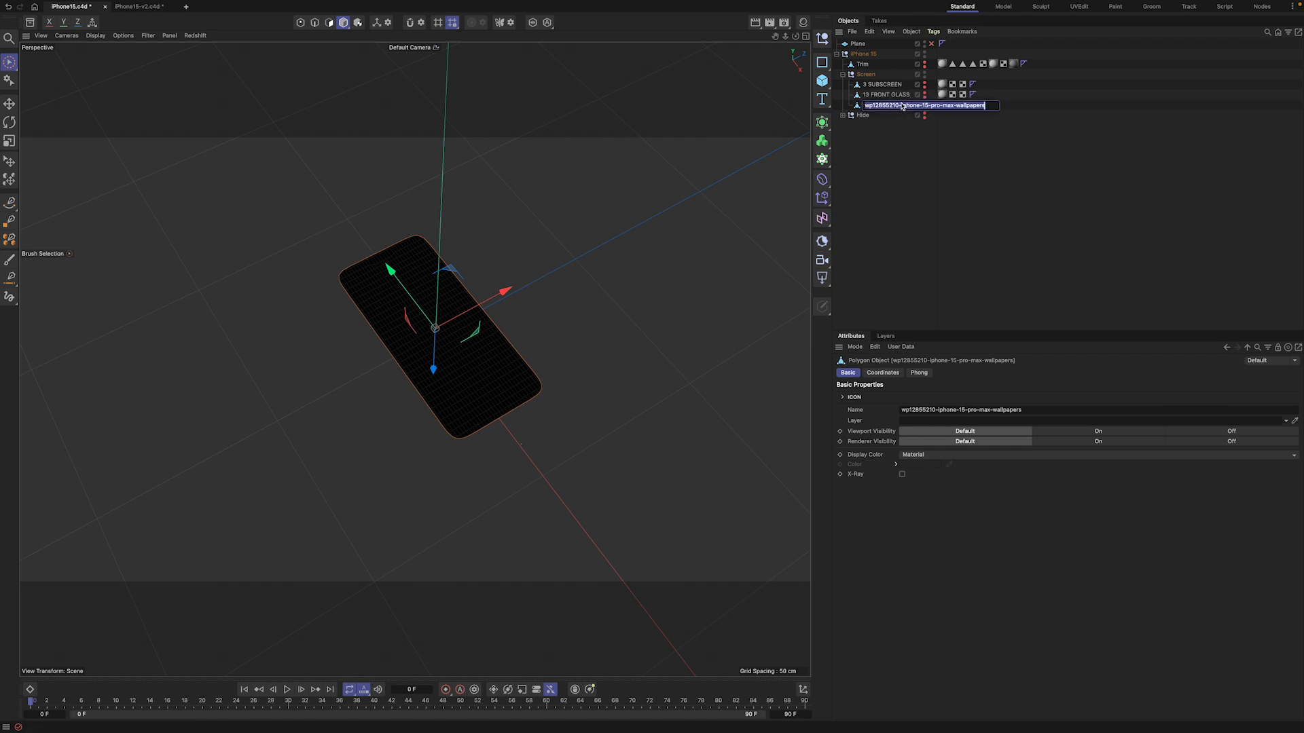
{"action": "type", "text": "wa"}
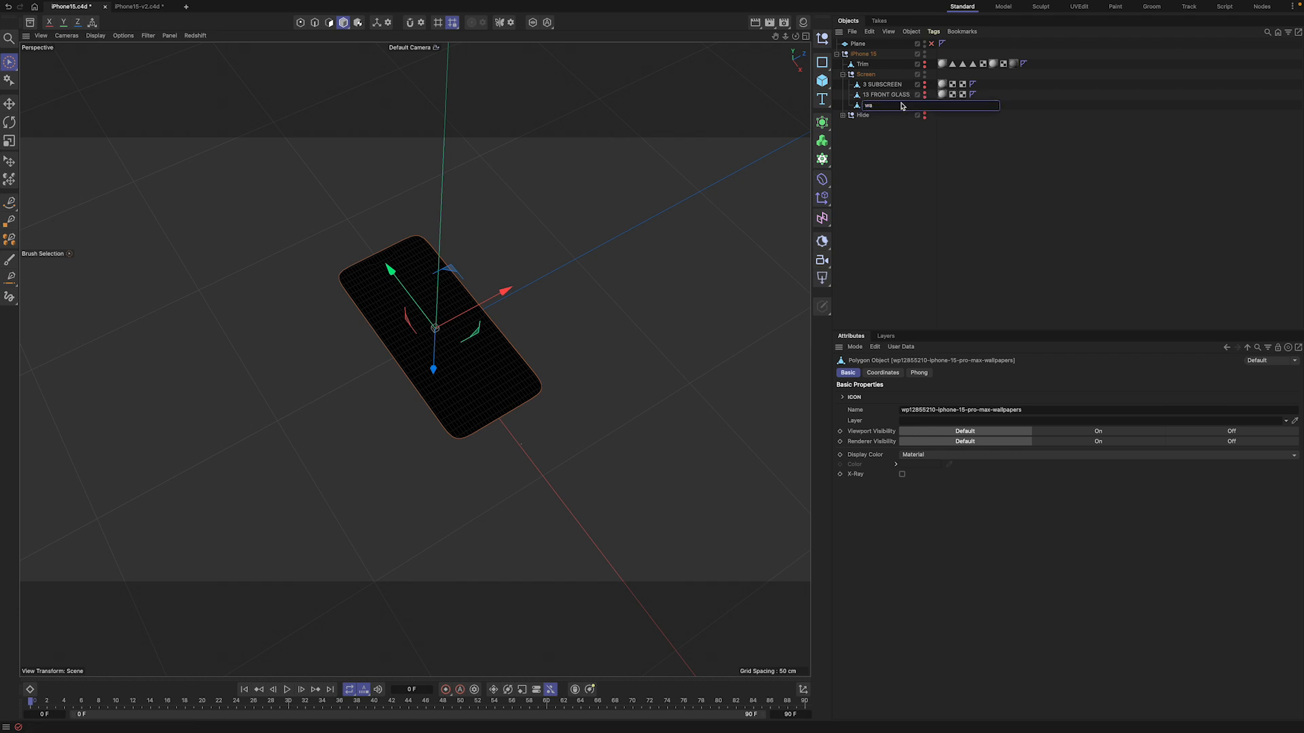
{"action": "type", "text": "llpaper"}
{"action": "key", "text": "Return"}
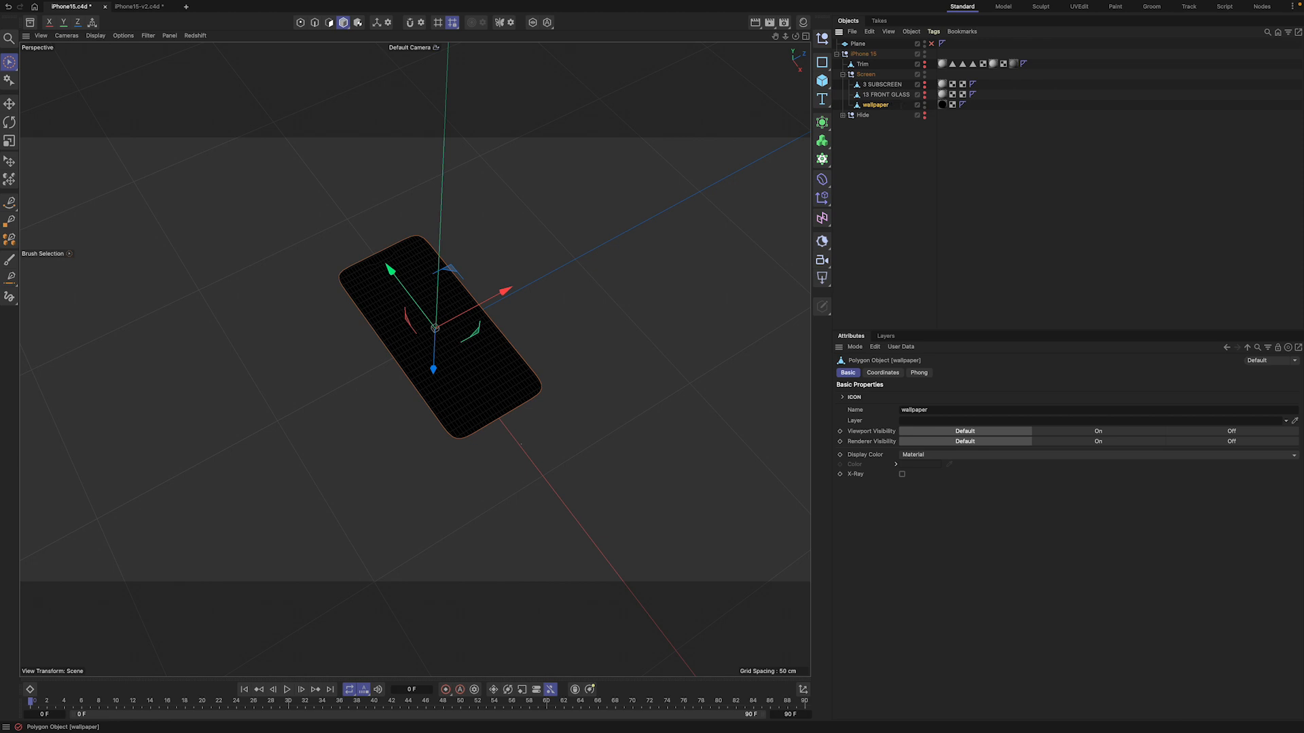
Step: Duplicate the wallpaper mesh outside the iPhone 15 group, decline absolute texture paths, and select all polygons of the copy
{"action": "left_click", "coordinate": [894, 104]}
{"action": "left_click", "coordinate": [886, 106]}
{"action": "key", "text": "super+c"}
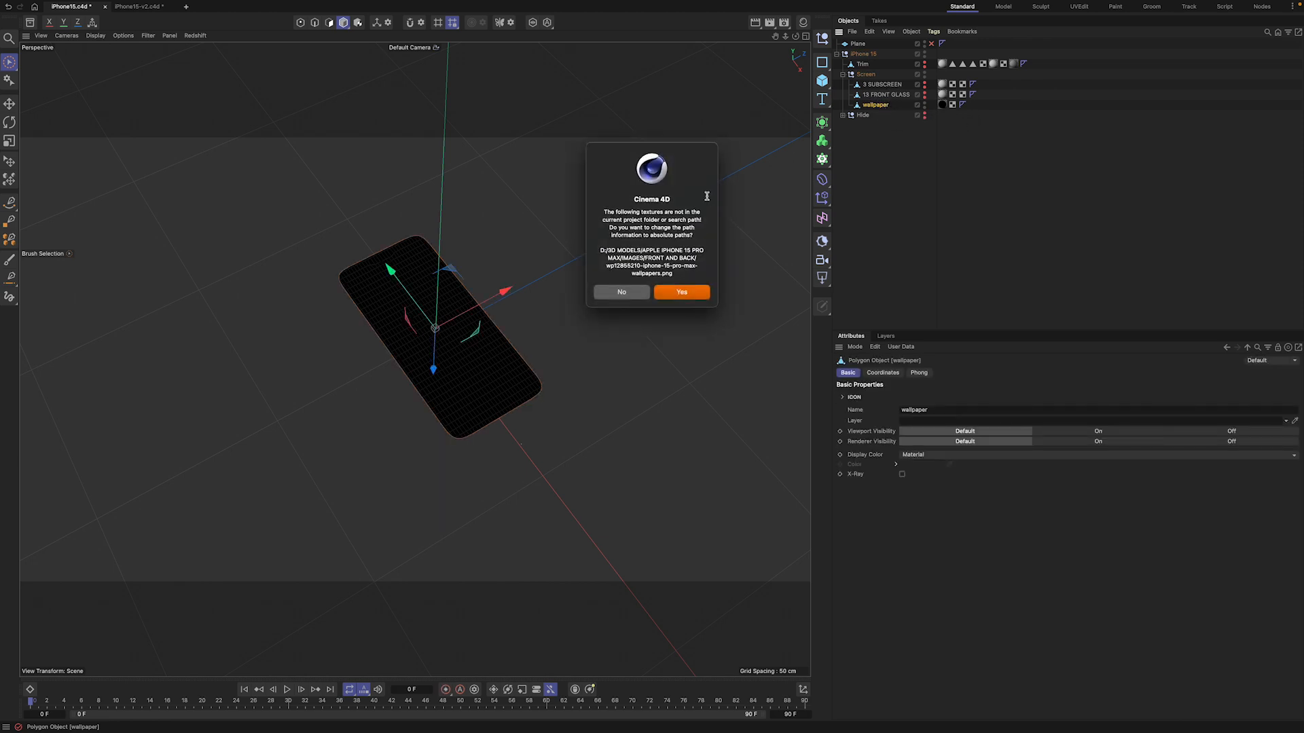
{"action": "left_click", "coordinate": [622, 292]}
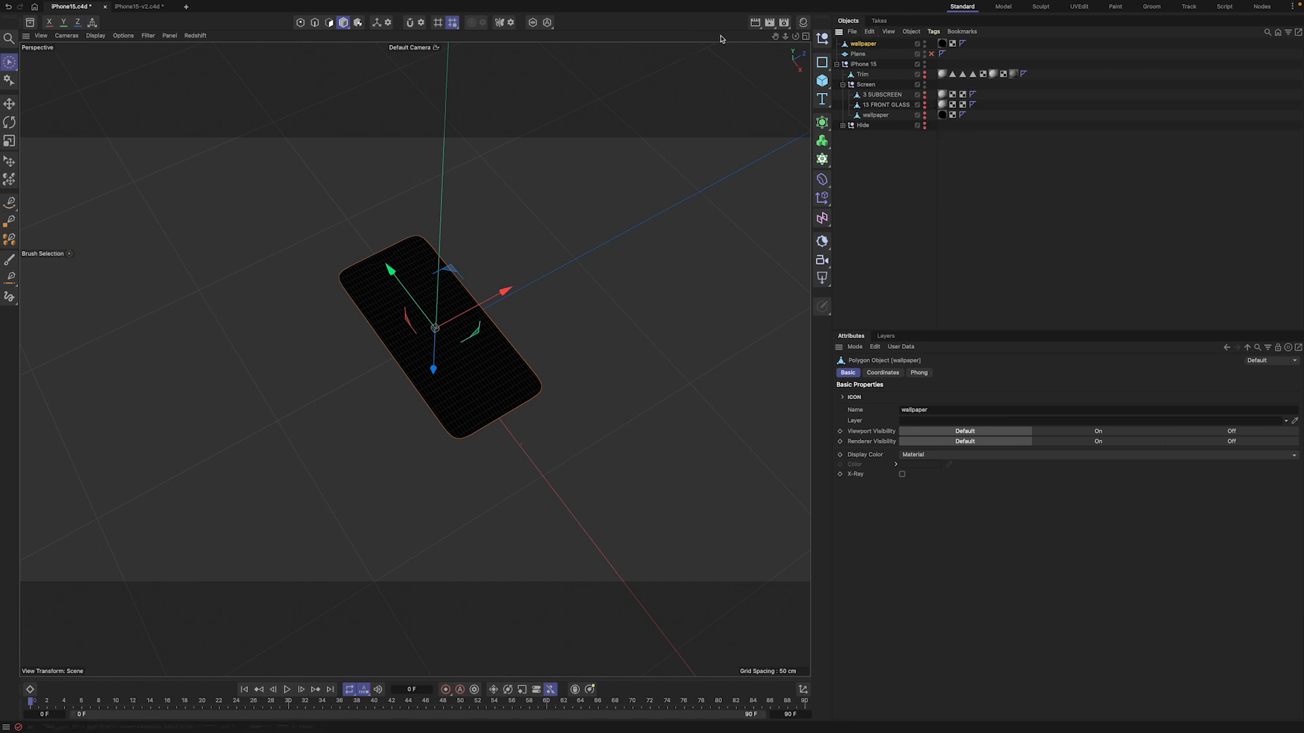
{"action": "left_click_drag", "start_coordinate": [796, 36], "coordinate": [803, 36]}
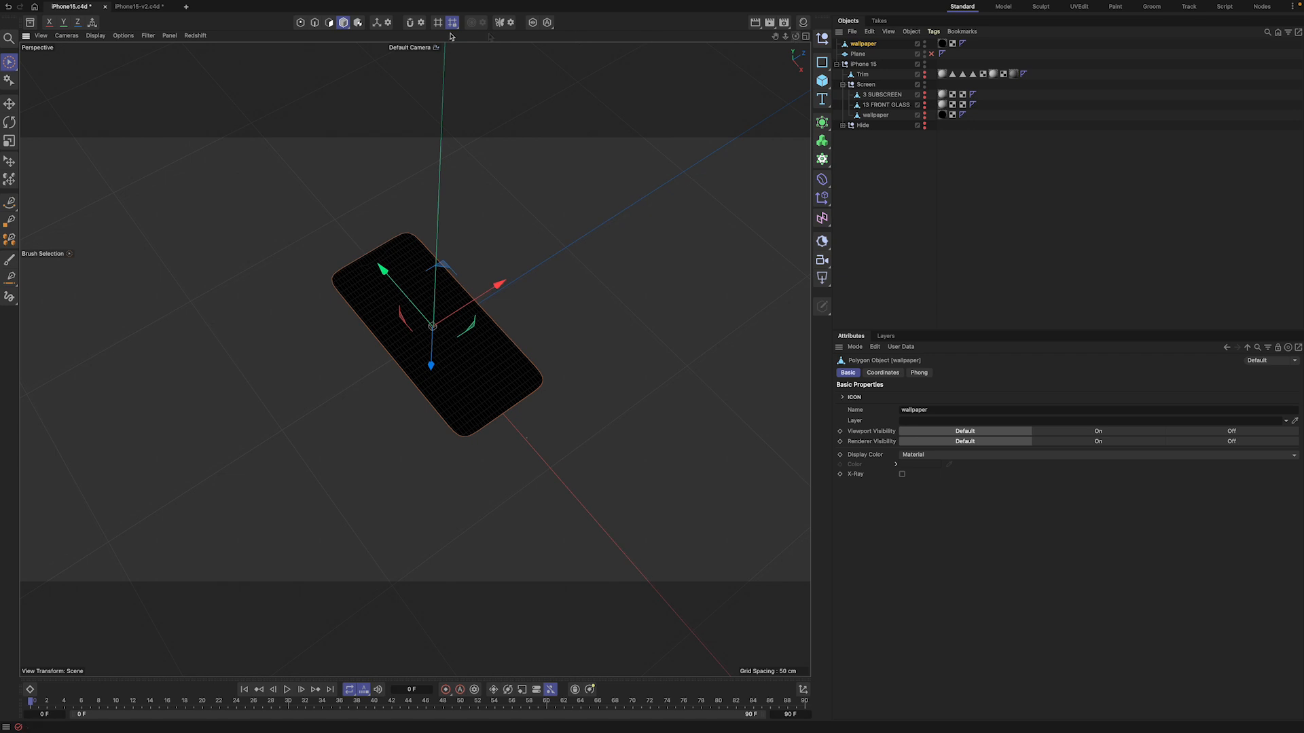
{"action": "left_click", "coordinate": [330, 23]}
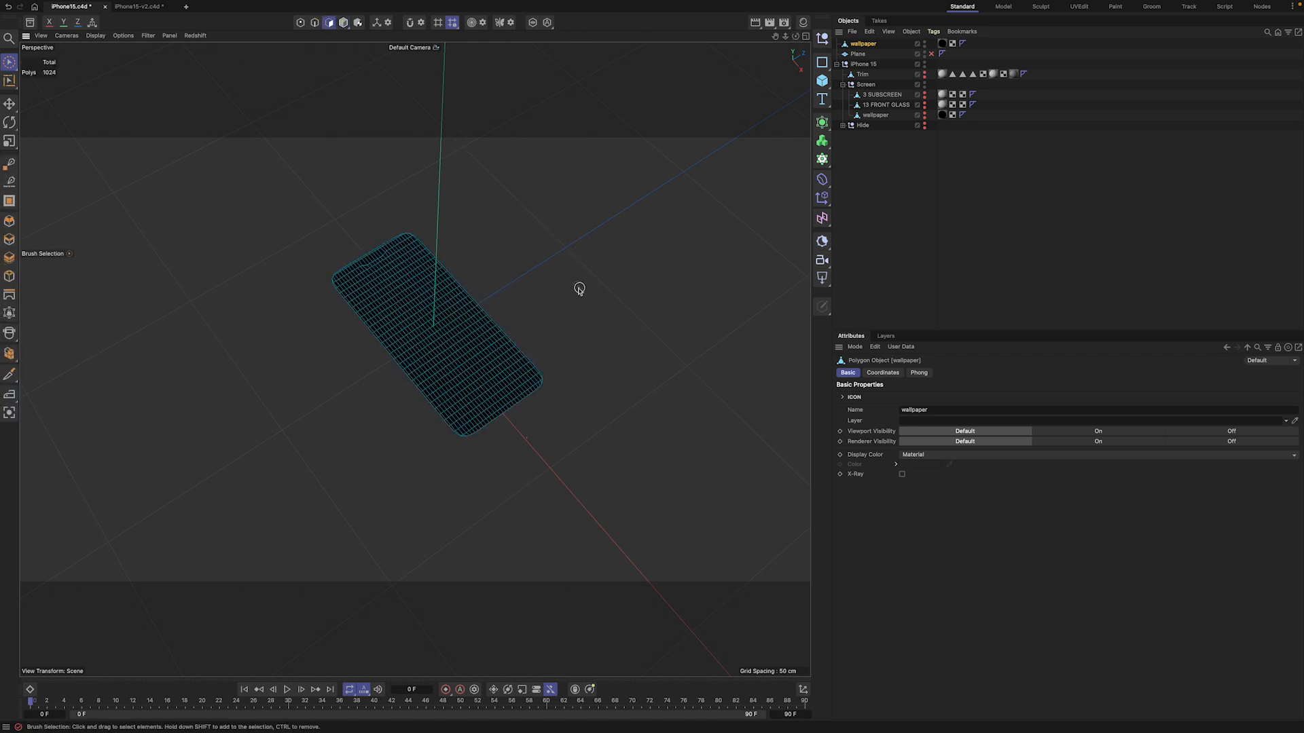
{"action": "key", "text": "ctrl+a"}
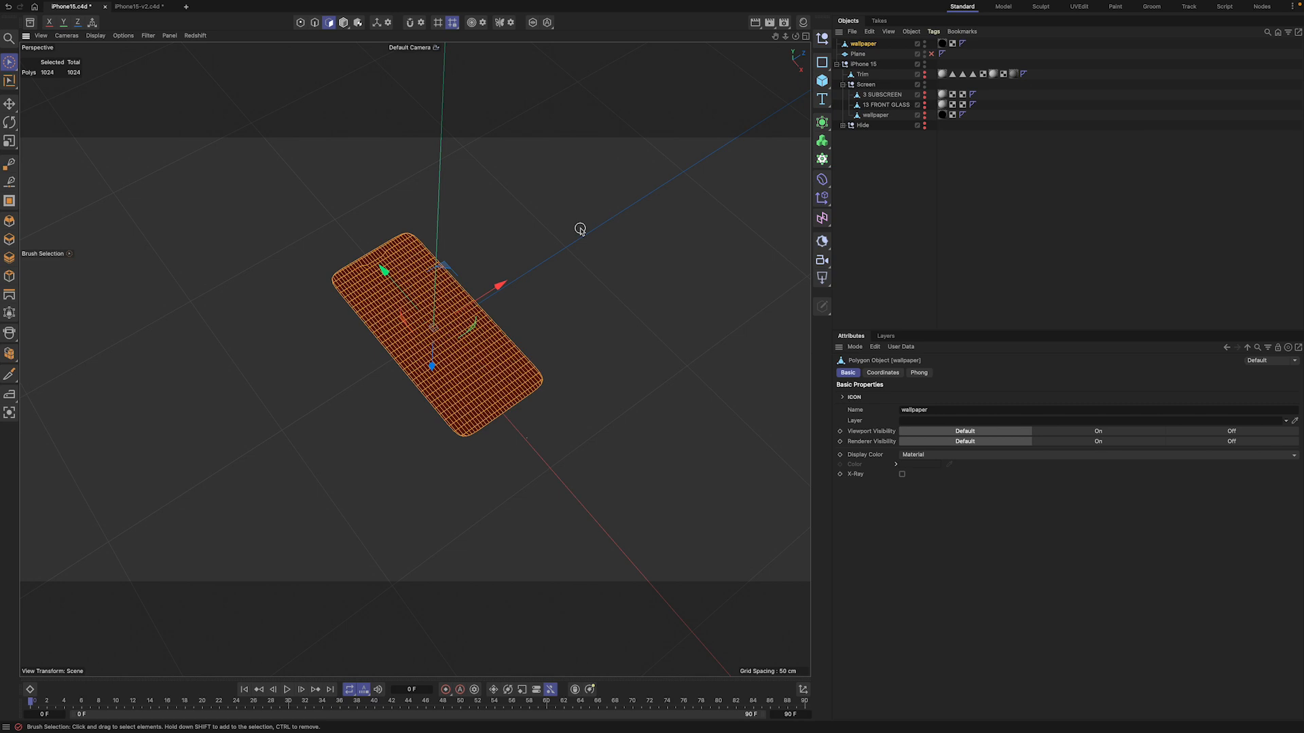
Step: Try to extrude the wallpaper copy's polygons downward into a box
{"action": "key", "text": "d"}
{"action": "left_click_drag", "start_coordinate": [556, 231], "coordinate": [609, 203]}
{"action": "key", "text": "ctrl+z"}
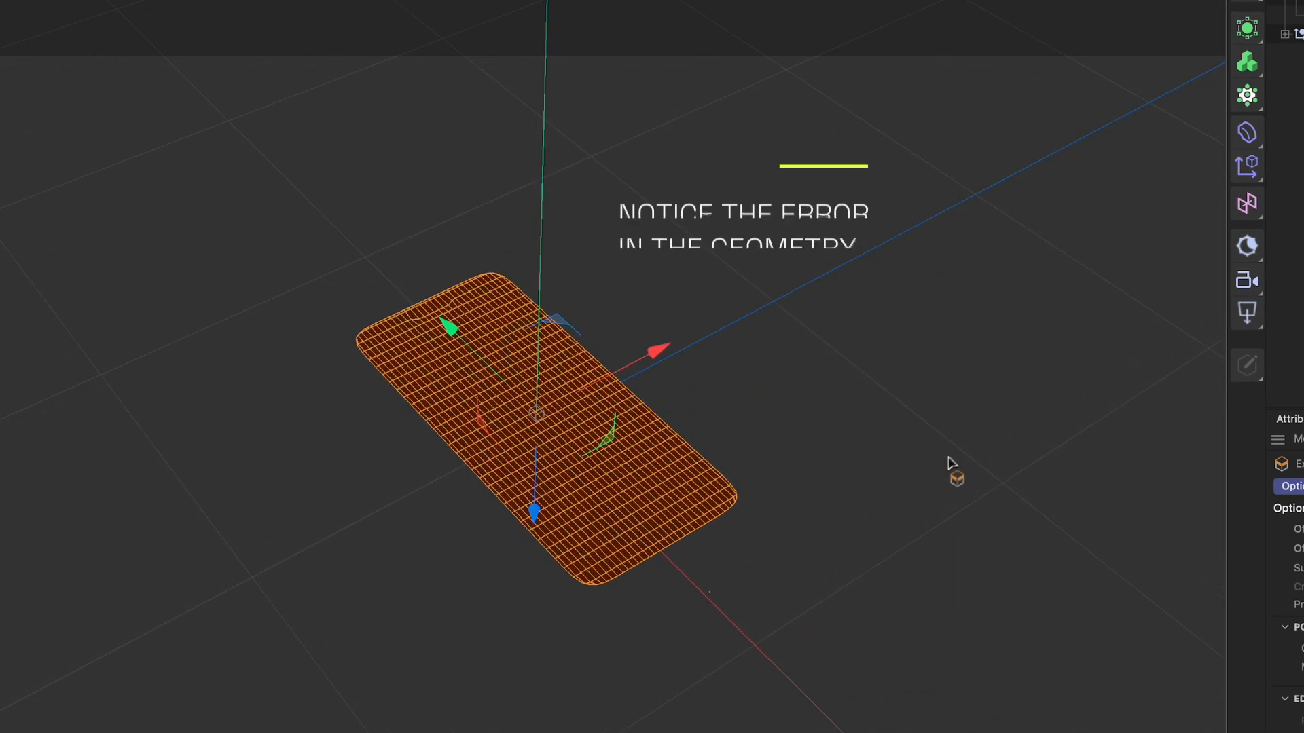
{"action": "left_click_drag", "start_coordinate": [948, 457], "coordinate": [910, 458]}
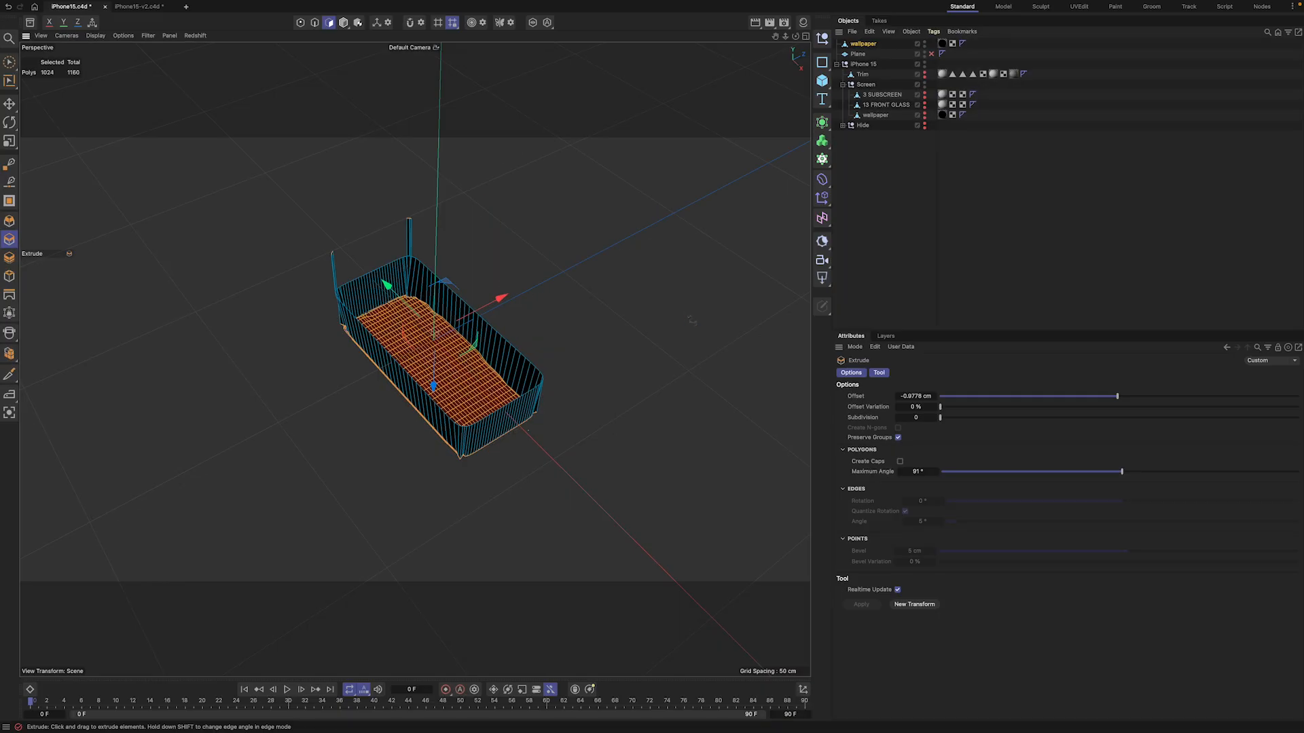
{"action": "key", "text": "ctrl+z"}
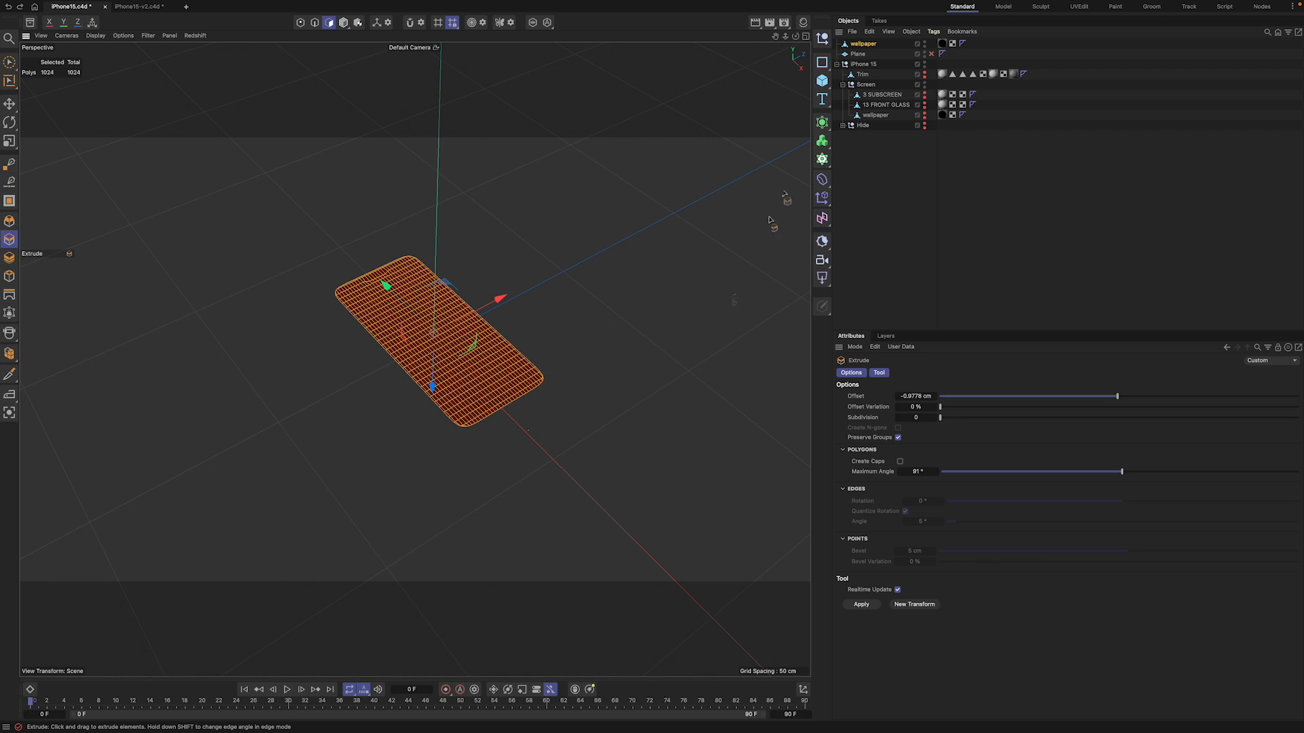
Step: Put the wallpaper copy under a Remesh generator and make the generator editable
{"action": "key", "text": "shift+c"}
{"action": "type", "text": "remes"}
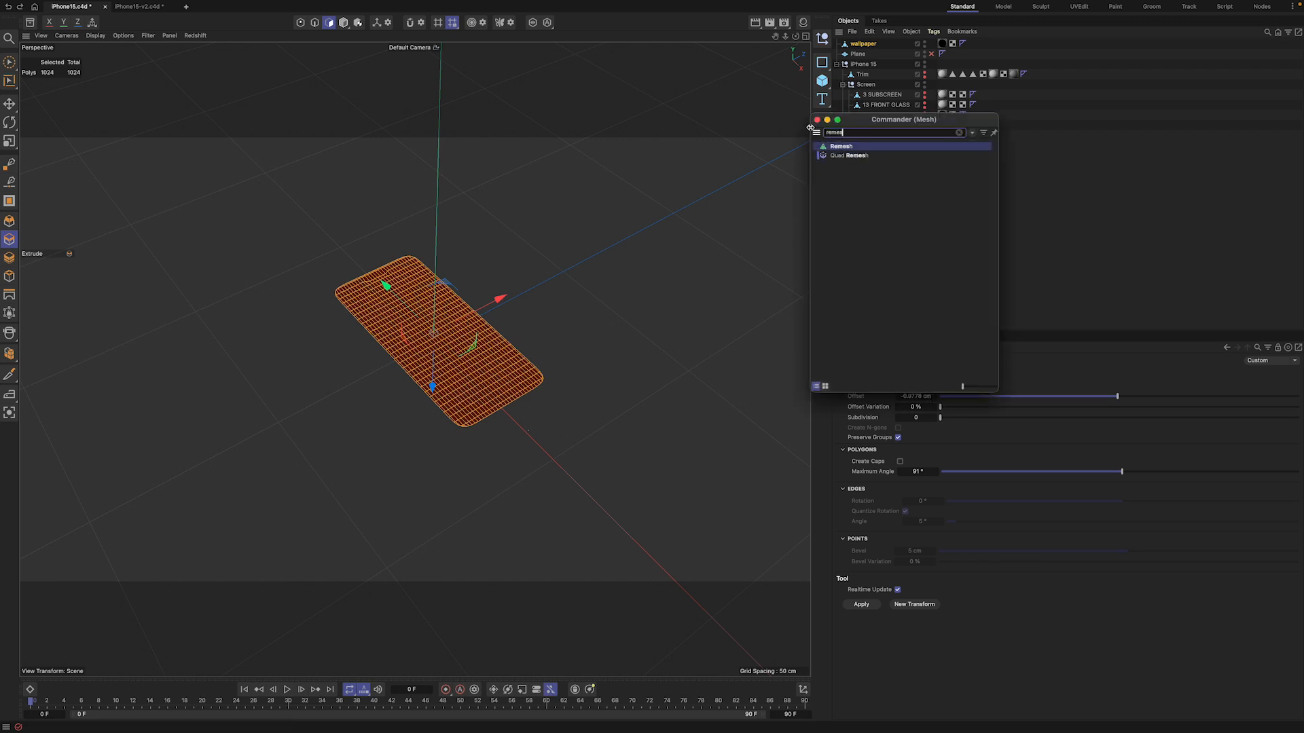
{"action": "key", "text": "Return"}
{"action": "left_click_drag", "start_coordinate": [864, 55], "coordinate": [864, 45]}
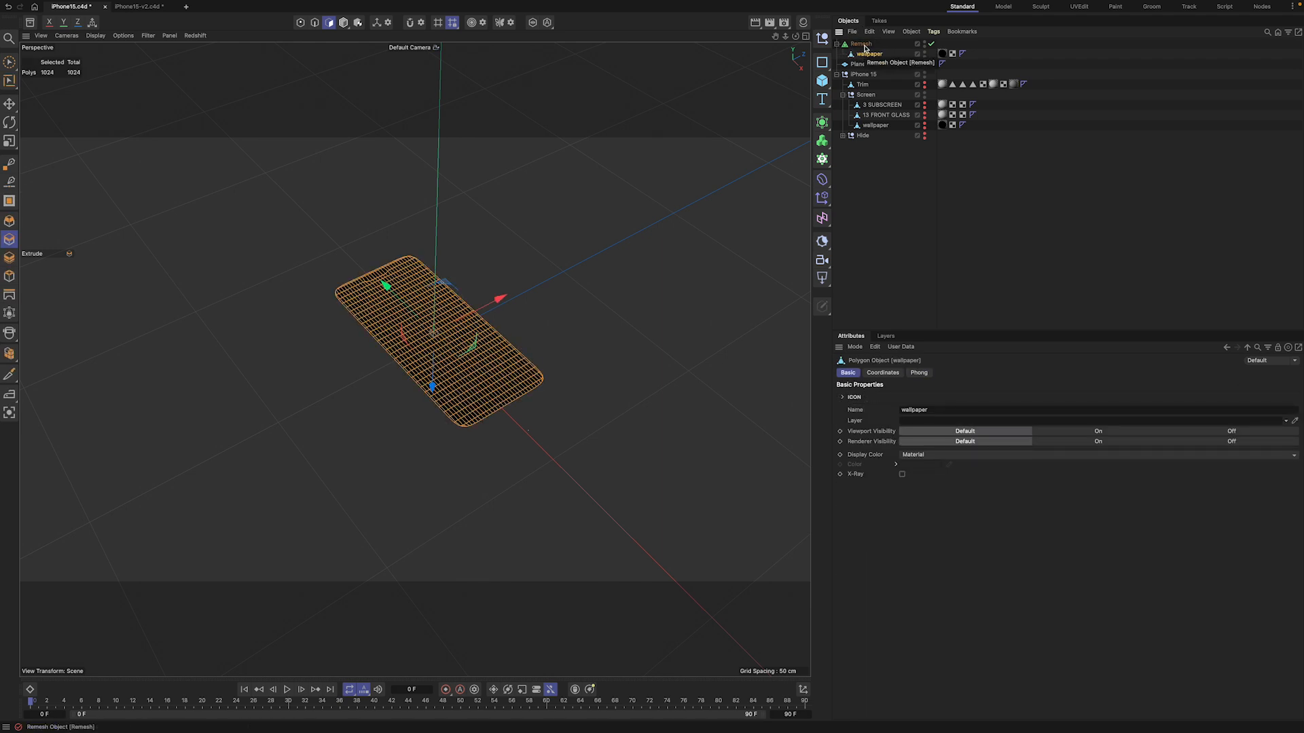
{"action": "right_click", "coordinate": [865, 47]}
{"action": "left_click", "coordinate": [857, 47]}
{"action": "key", "text": "c"}
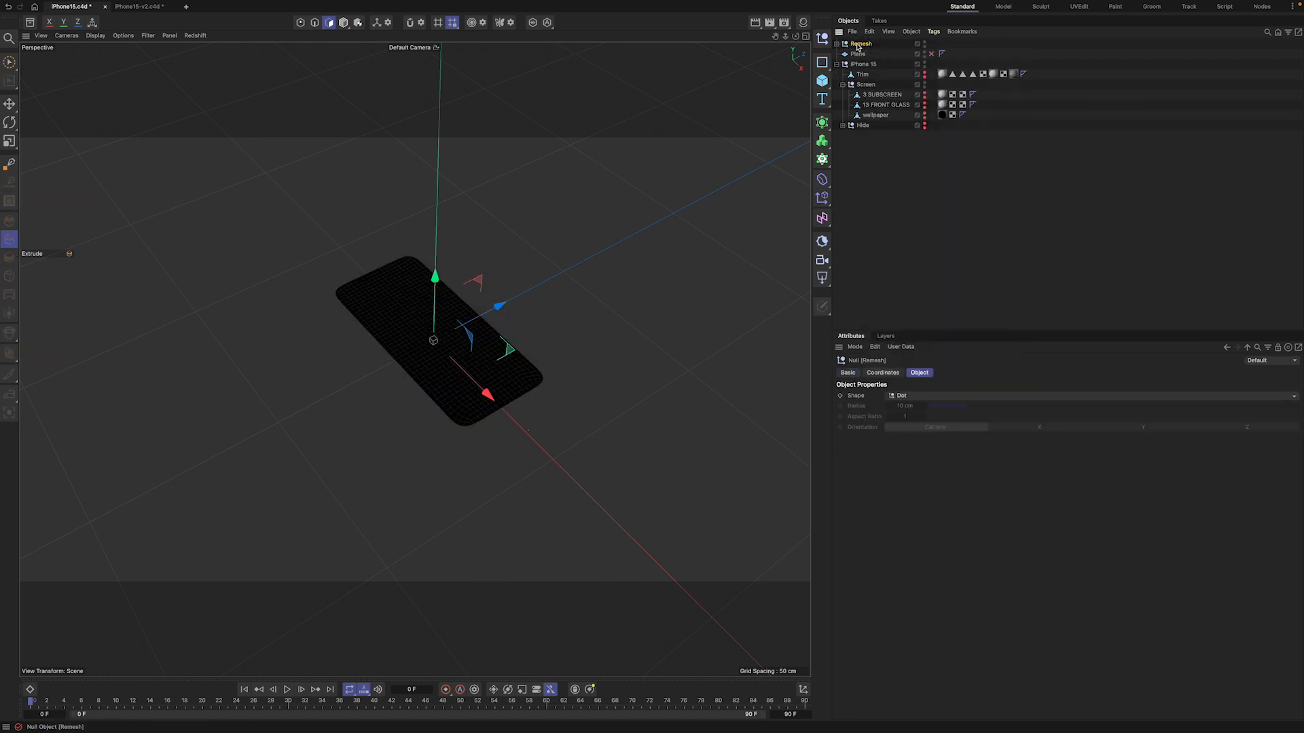
Step: Move the wallpaper_remesh mesh out of the Remesh null and delete the empty null
{"action": "left_click", "coordinate": [837, 44]}
{"action": "left_click_drag", "start_coordinate": [871, 53], "coordinate": [865, 40]}
{"action": "left_click", "coordinate": [861, 54]}
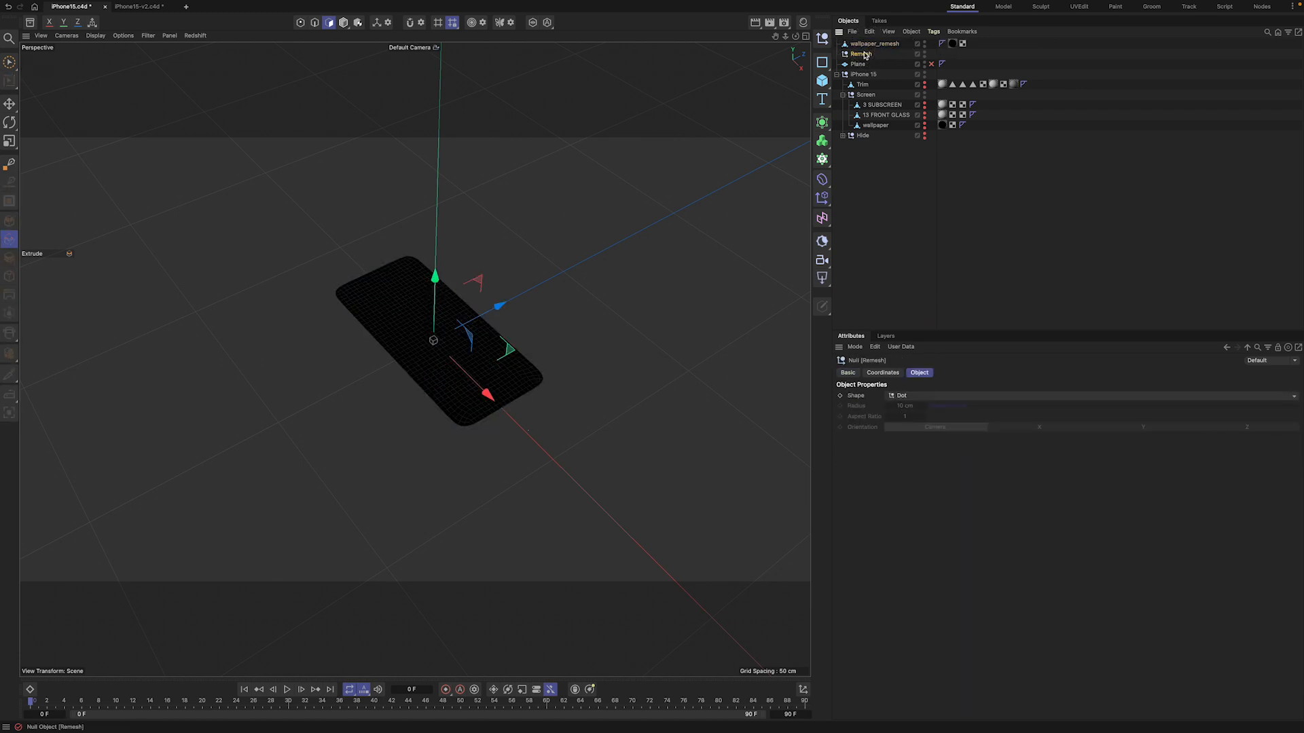
{"action": "key", "text": "Delete"}
Step: Extrude all polygons of wallpaper_remesh with an offset of about -1.06 cm to form an open box
{"action": "left_click", "coordinate": [872, 43]}
{"action": "key", "text": "ctrl+a"}
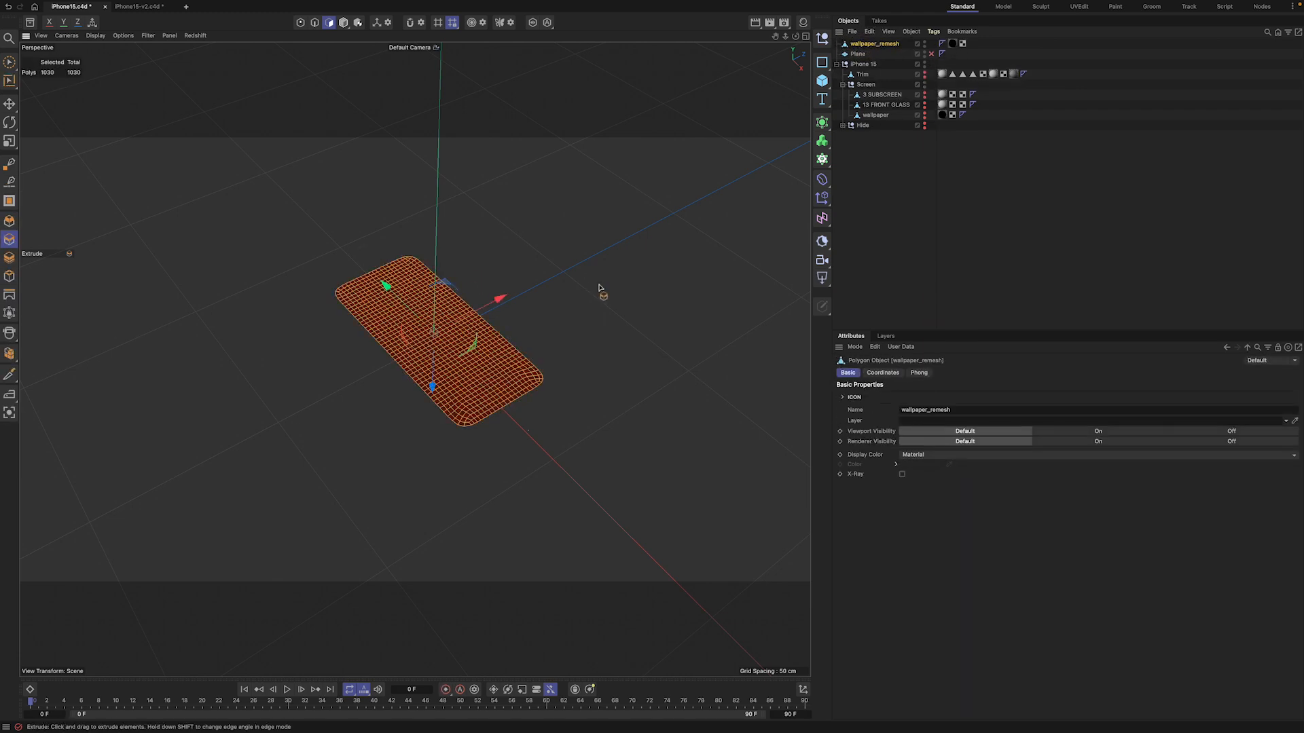
{"action": "key", "text": "m"}
{"action": "key", "text": "t"}
{"action": "left_click_drag", "start_coordinate": [584, 275], "coordinate": [541, 275]}
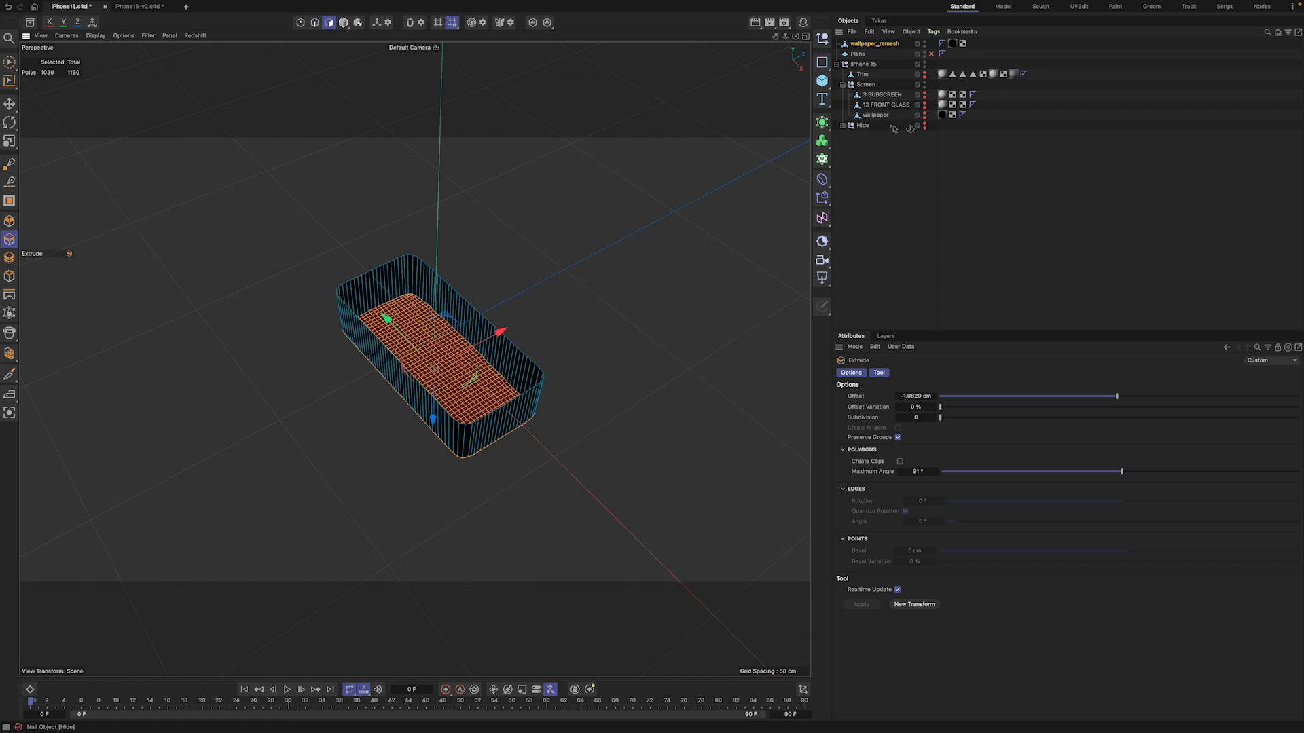
Step: Switch the viewport to Gouraud shading without lines and remove the black material from wallpaper_remesh
{"action": "left_click", "coordinate": [872, 116]}
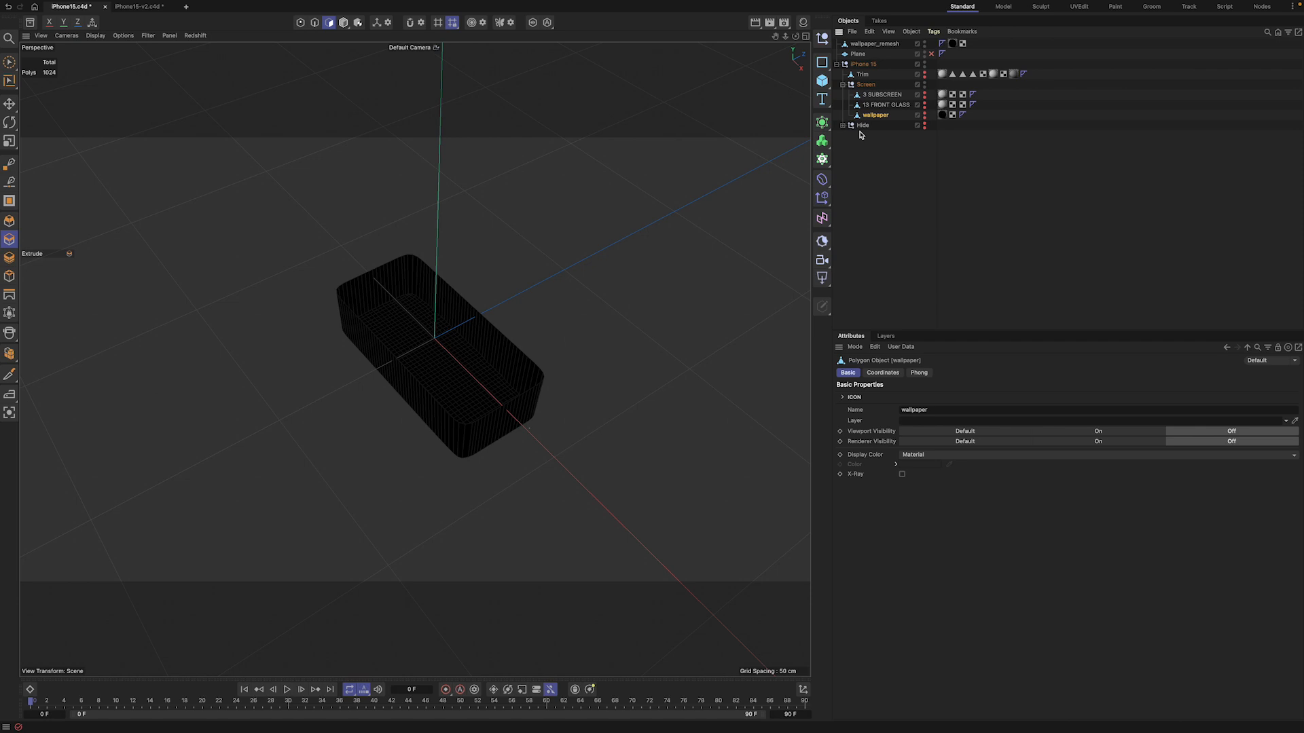
{"action": "middle_click_drag", "start_coordinate": [558, 264], "coordinate": [556, 266], "text": "alt"}
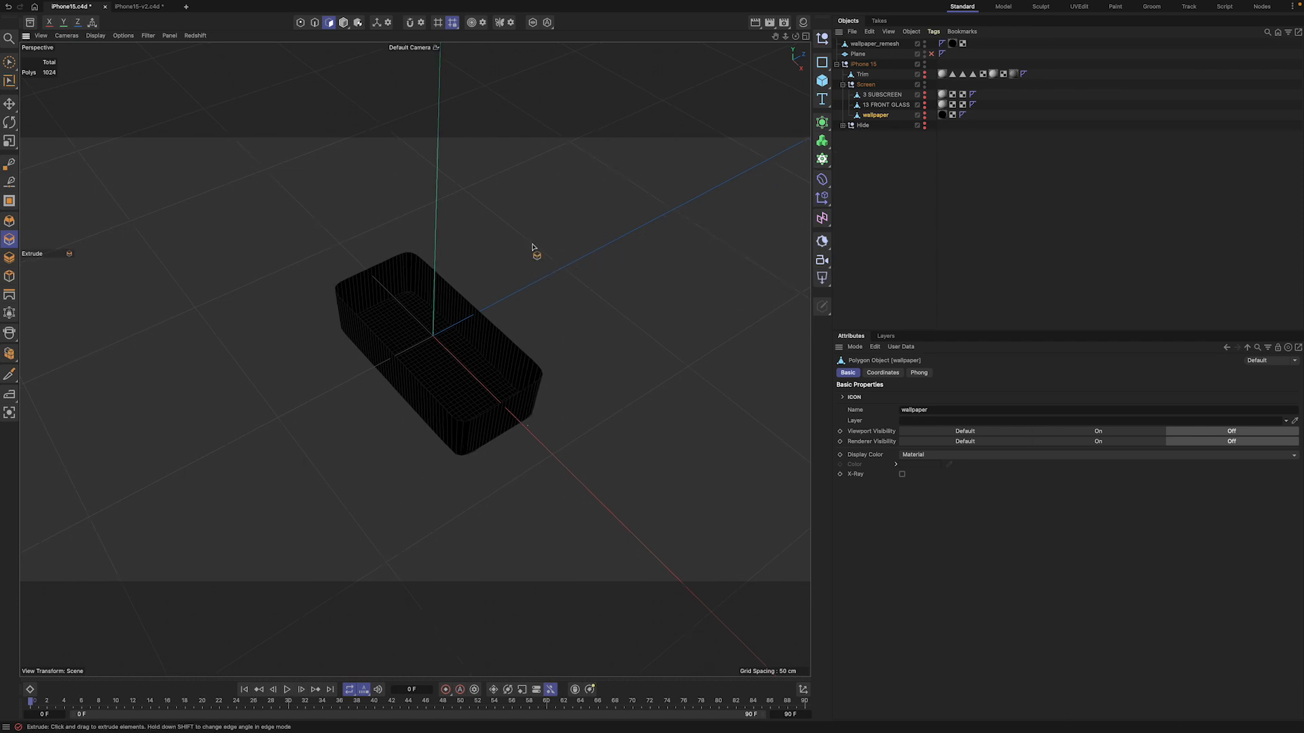
{"action": "key", "text": "n"}
{"action": "key", "text": "a"}
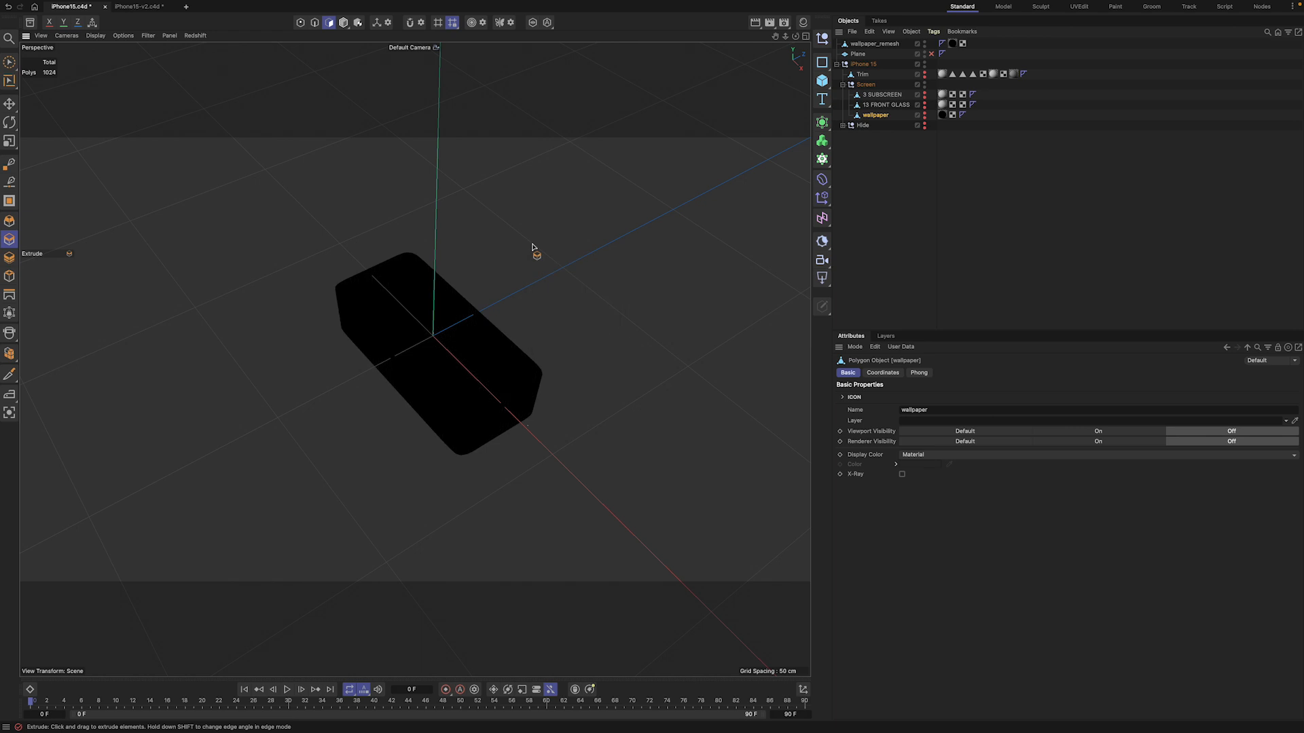
{"action": "left_click", "coordinate": [950, 45]}
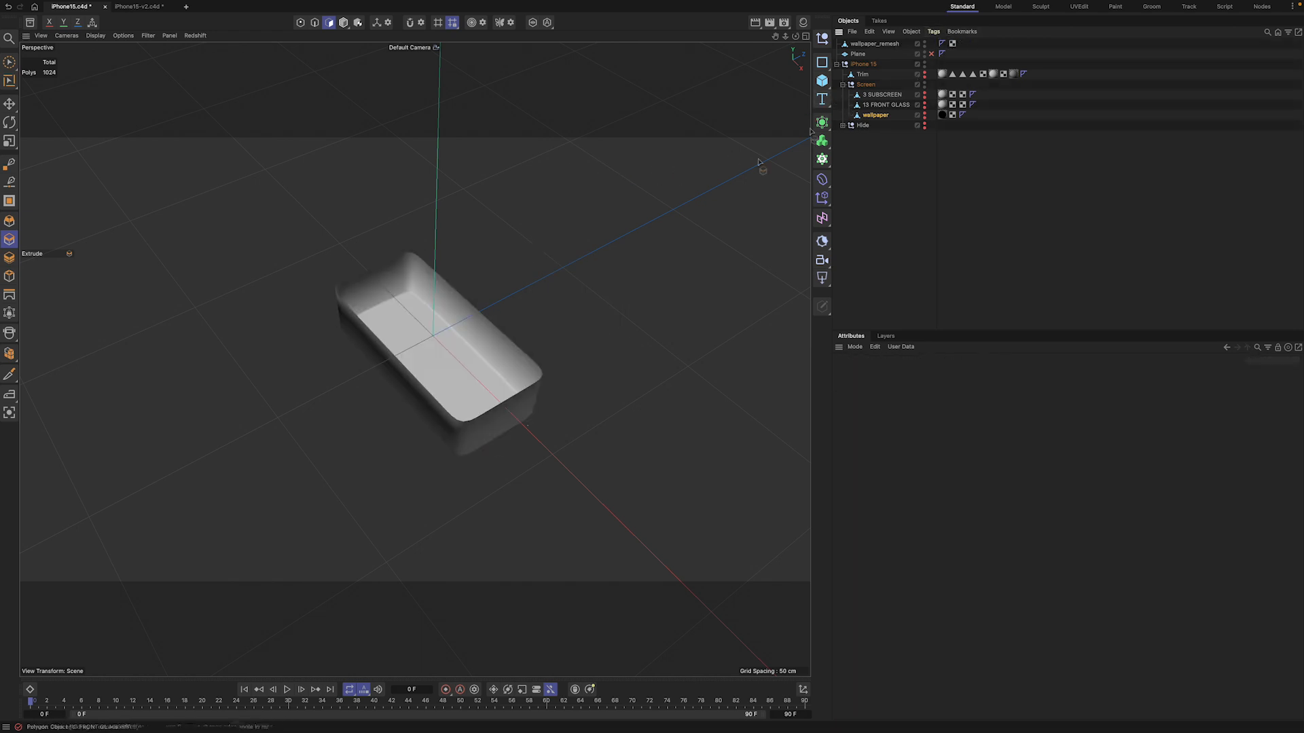
{"action": "left_click_drag", "start_coordinate": [795, 36], "coordinate": [754, 27]}
{"action": "left_click_drag", "start_coordinate": [414, 359], "coordinate": [415, 359], "text": "alt"}
{"action": "right_click_drag", "start_coordinate": [415, 359], "coordinate": [415, 360], "text": "alt"}
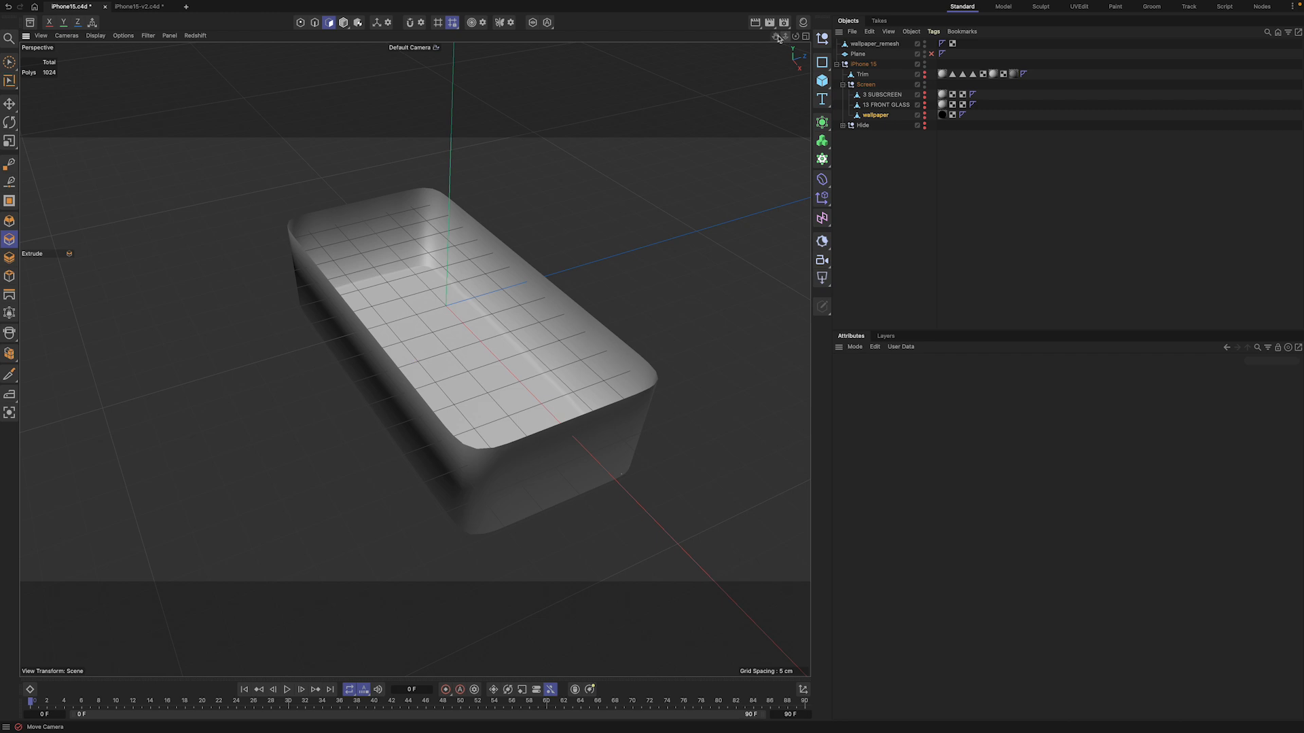
{"action": "scroll", "coordinate": [439, 131], "scroll_direction": "up", "scroll_amount": 3}
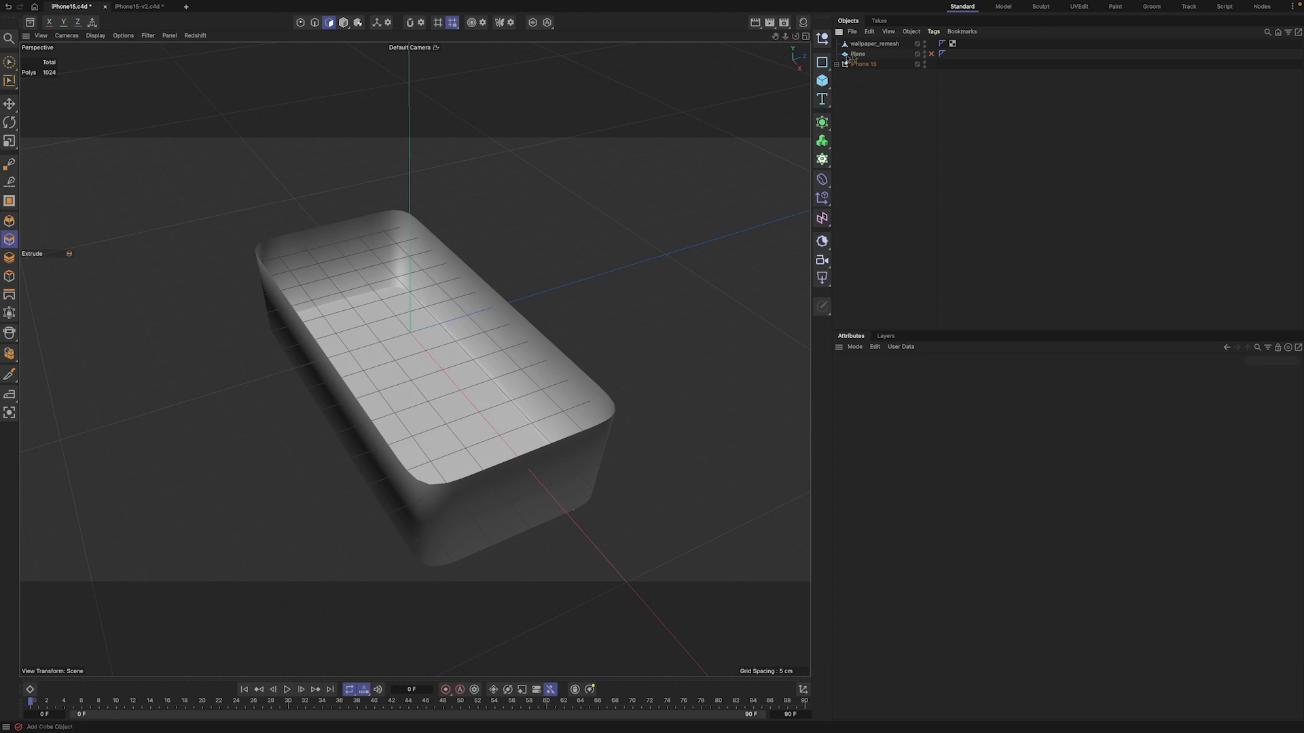
Step: Rename the wallpaper_remesh object to Catcher and move it into the iPhone 15 group above Trim
{"action": "double_click", "coordinate": [881, 45]}
{"action": "type", "text": "c"}
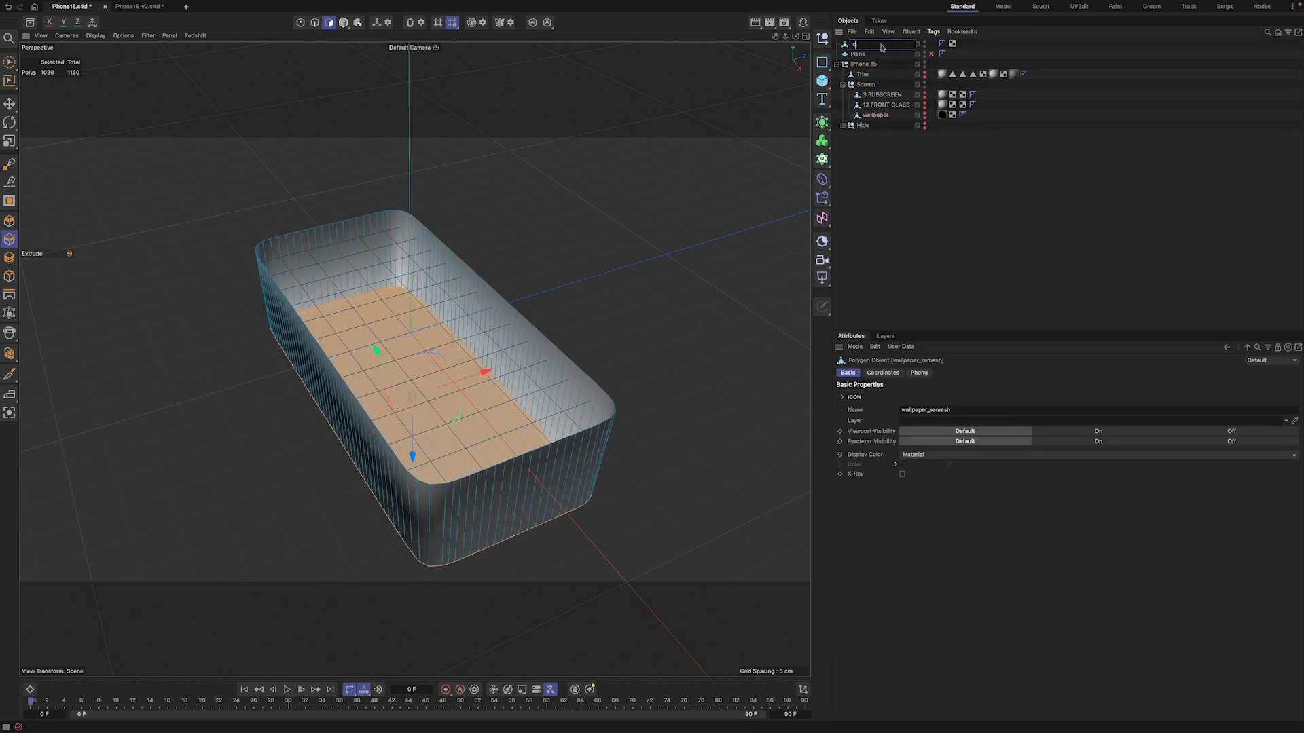
{"action": "type", "text": "atchere"}
{"action": "key", "text": "Return"}
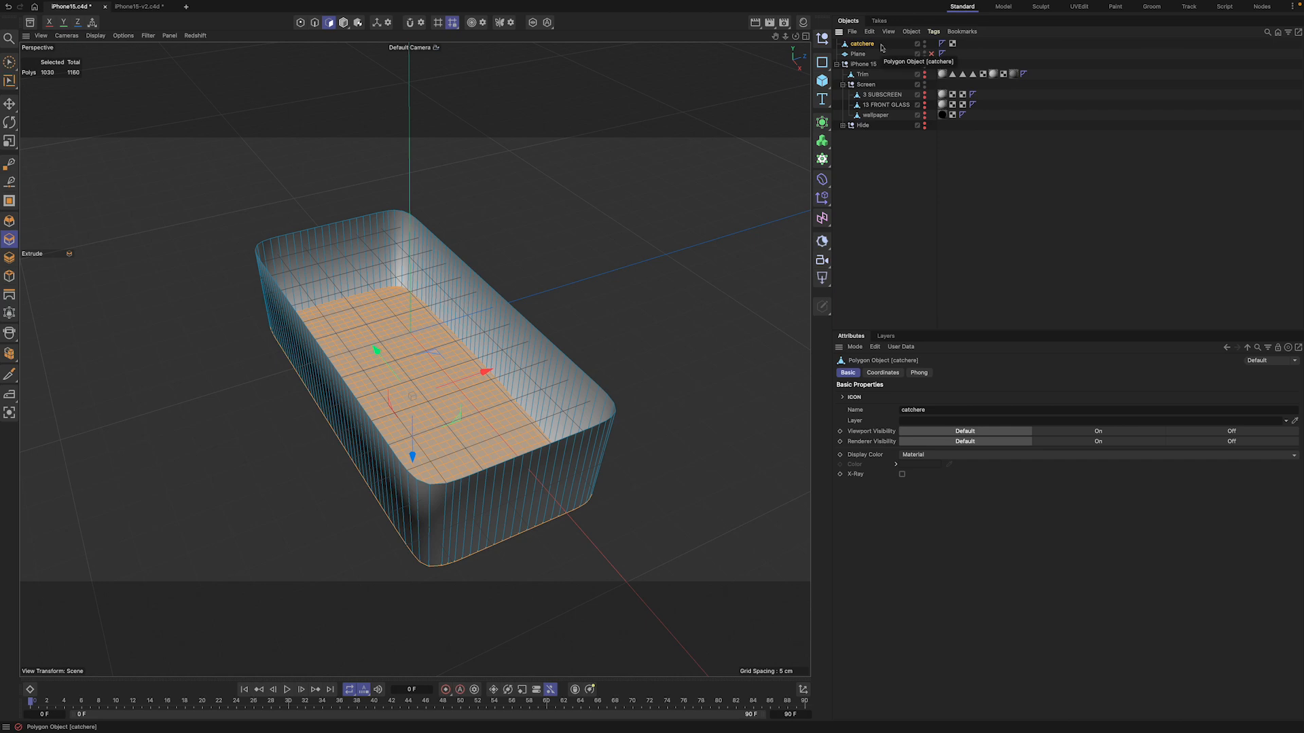
{"action": "left_click", "coordinate": [343, 23]}
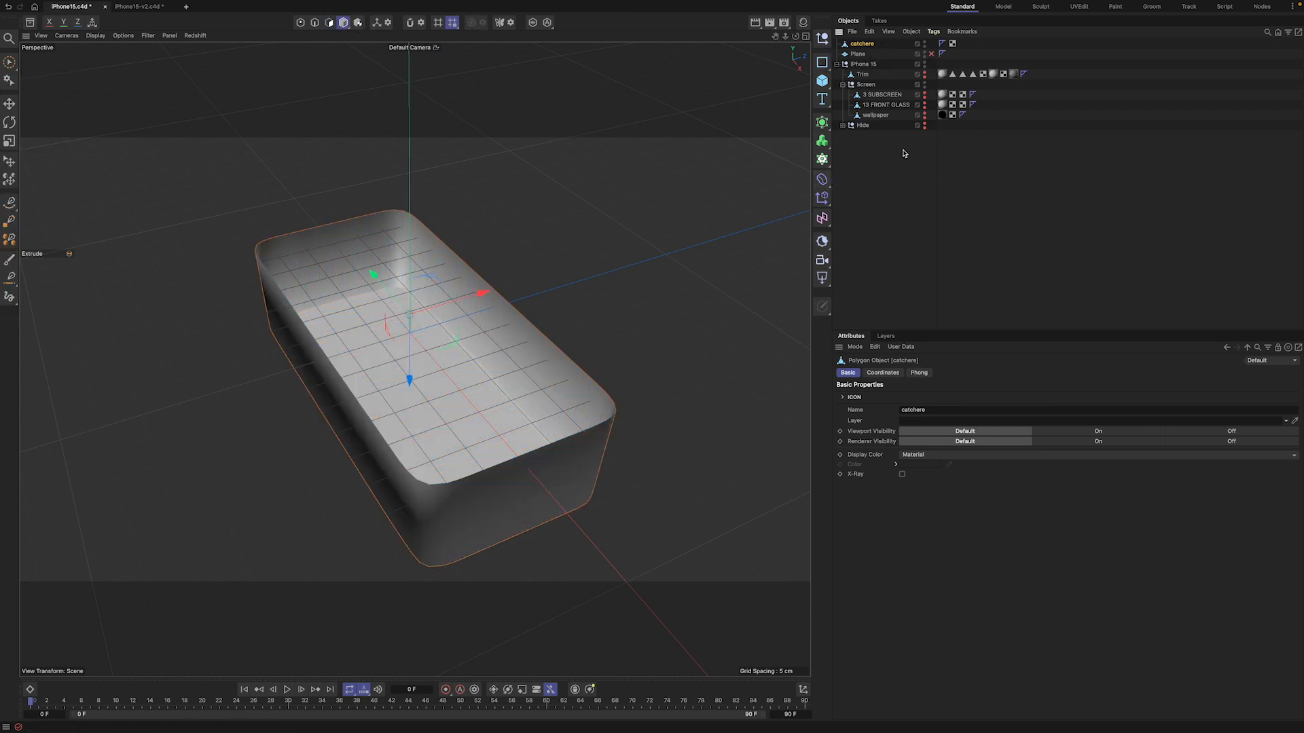
{"action": "double_click", "coordinate": [868, 46]}
{"action": "type", "text": "Catcher"}
{"action": "key", "text": "Return"}
{"action": "left_click_drag", "start_coordinate": [865, 45], "coordinate": [869, 72]}
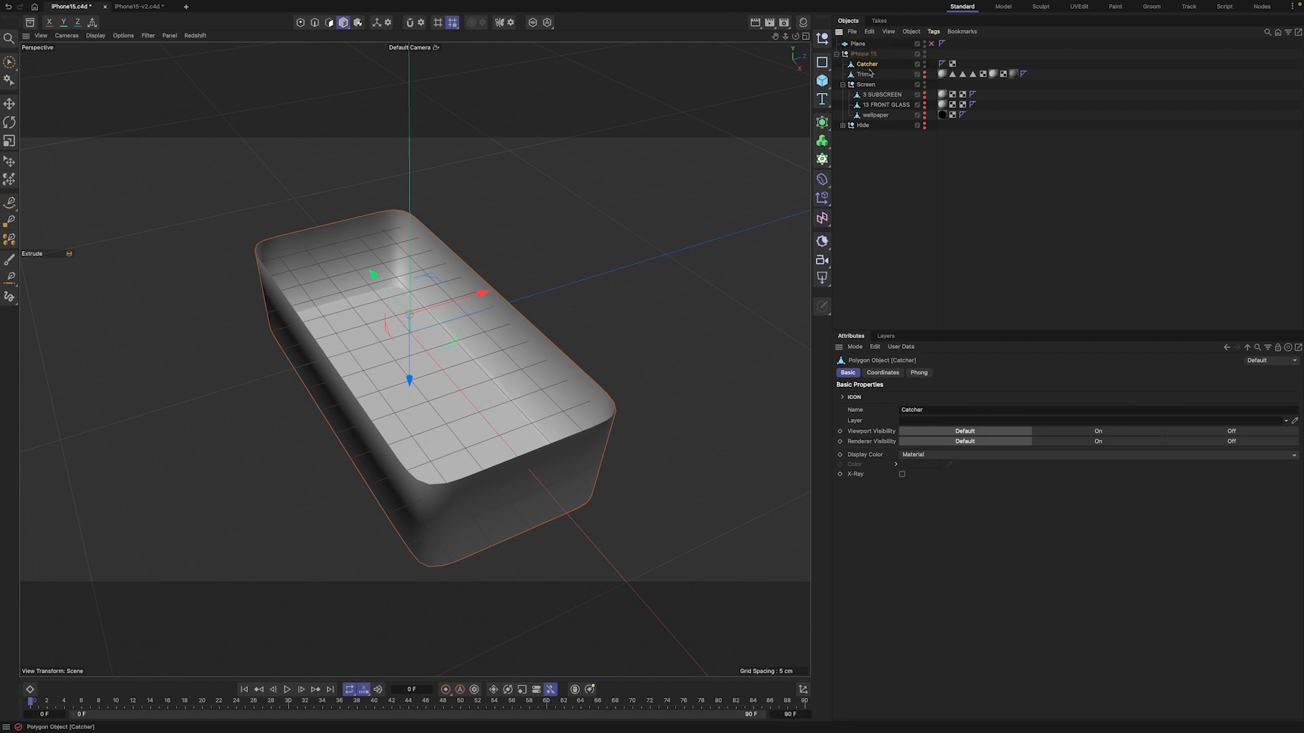
Step: Unhide the Trim, subscreen, front glass and wallpaper parts of the phone
{"action": "left_click", "coordinate": [925, 72]}
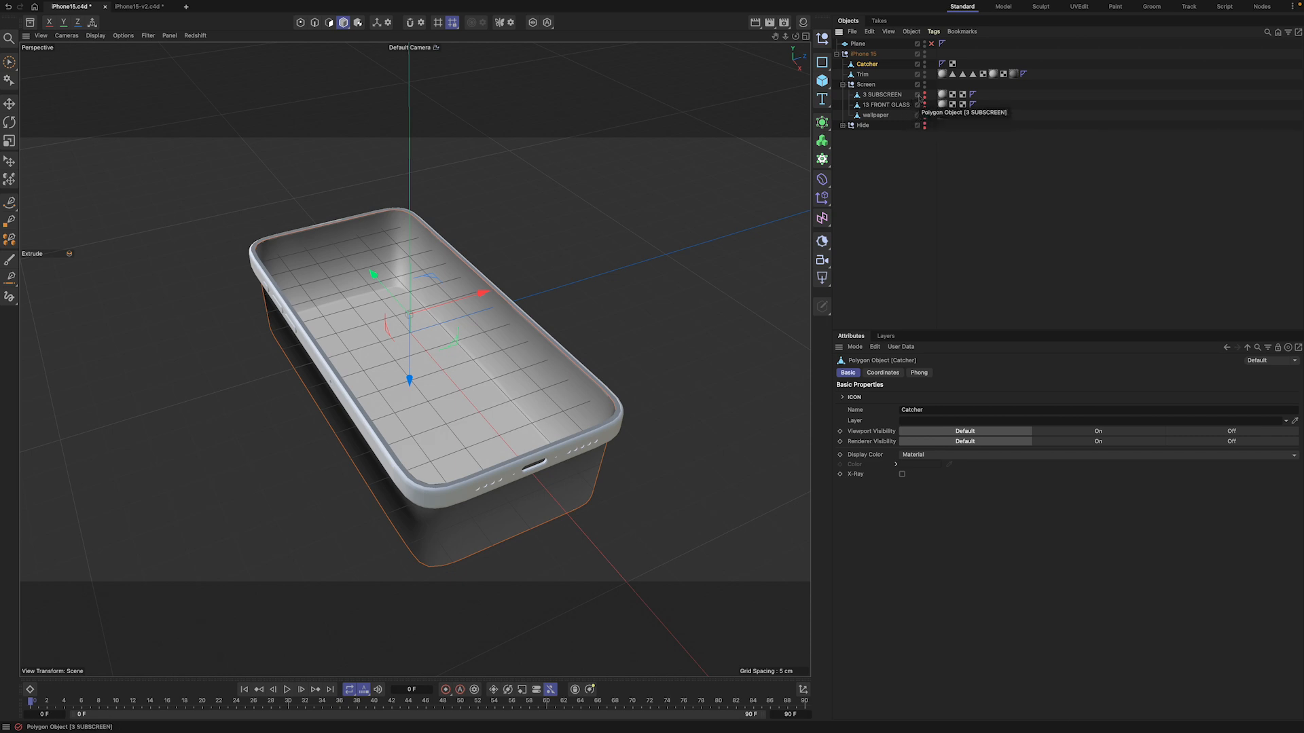
{"action": "left_click", "coordinate": [925, 96]}
{"action": "left_click", "coordinate": [924, 105]}
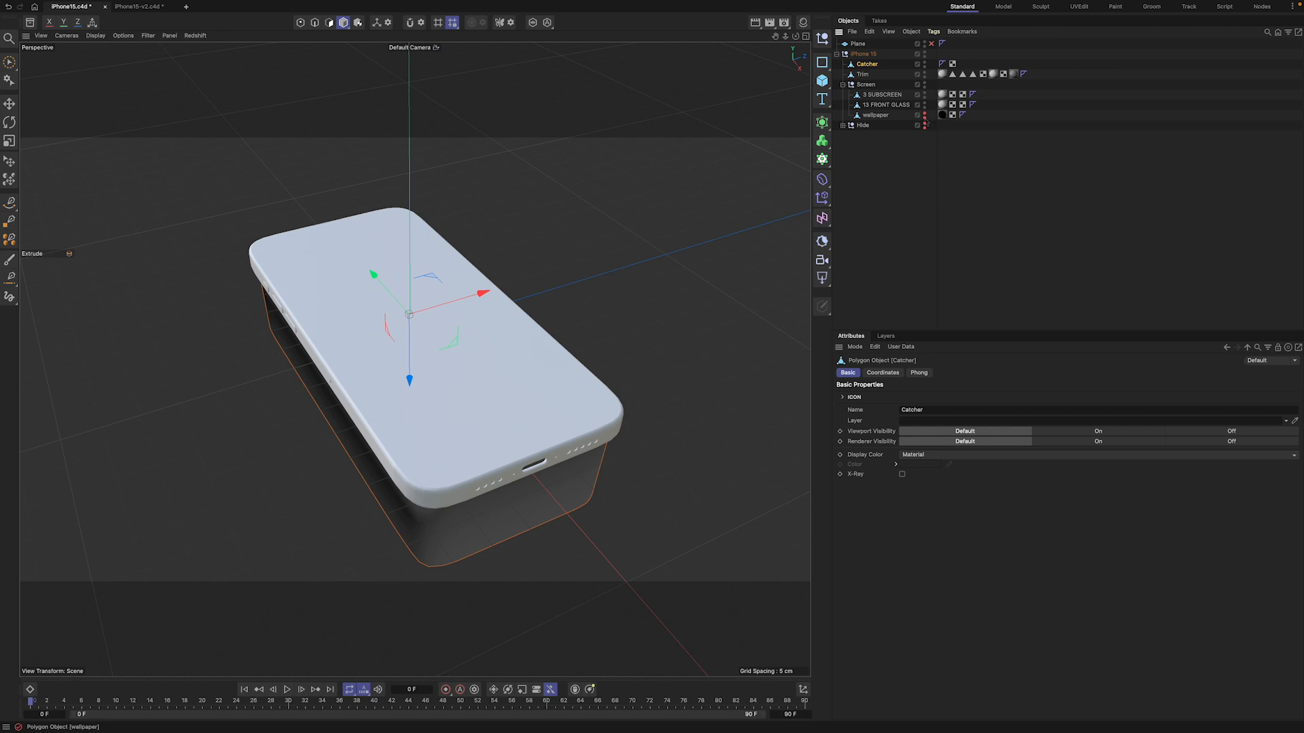
{"action": "left_click", "coordinate": [924, 120]}
{"action": "left_click_drag", "start_coordinate": [795, 36], "coordinate": [815, 73]}
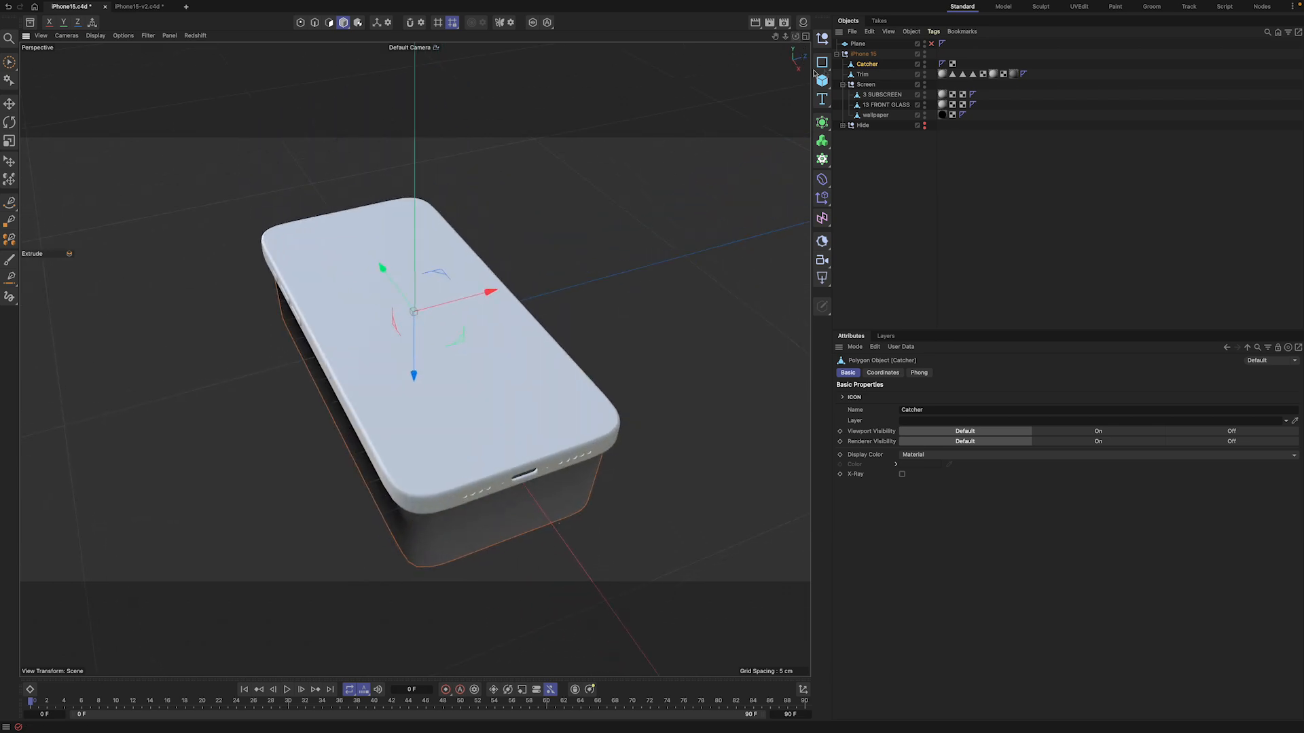
Step: Hide and collapse the Screen group and enable the ground Plane
{"action": "left_click", "coordinate": [924, 82]}
{"action": "left_click", "coordinate": [842, 84]}
{"action": "mouse_move", "coordinate": [785, 36]}
{"action": "left_mouse_down"}
{"action": "mouse_move", "coordinate": [774, 40]}
{"action": "mouse_move", "coordinate": [798, 46]}
{"action": "left_mouse_up"}
{"action": "left_click", "coordinate": [863, 74]}
{"action": "left_click", "coordinate": [931, 44]}
Step: Add a Boolean generator with the ground Plane as its child
{"action": "left_click", "coordinate": [858, 176]}
{"action": "key", "text": "shift+c"}
{"action": "type", "text": "bo"}
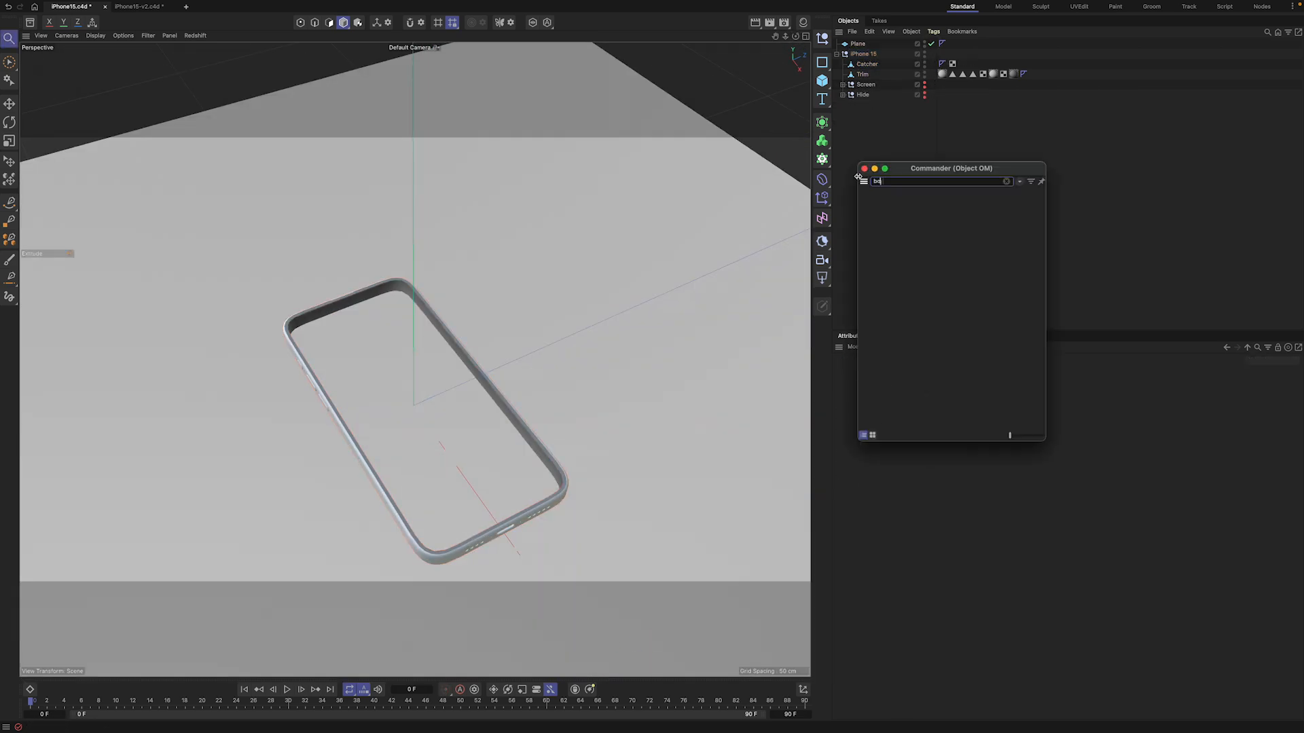
{"action": "key", "text": "Return"}
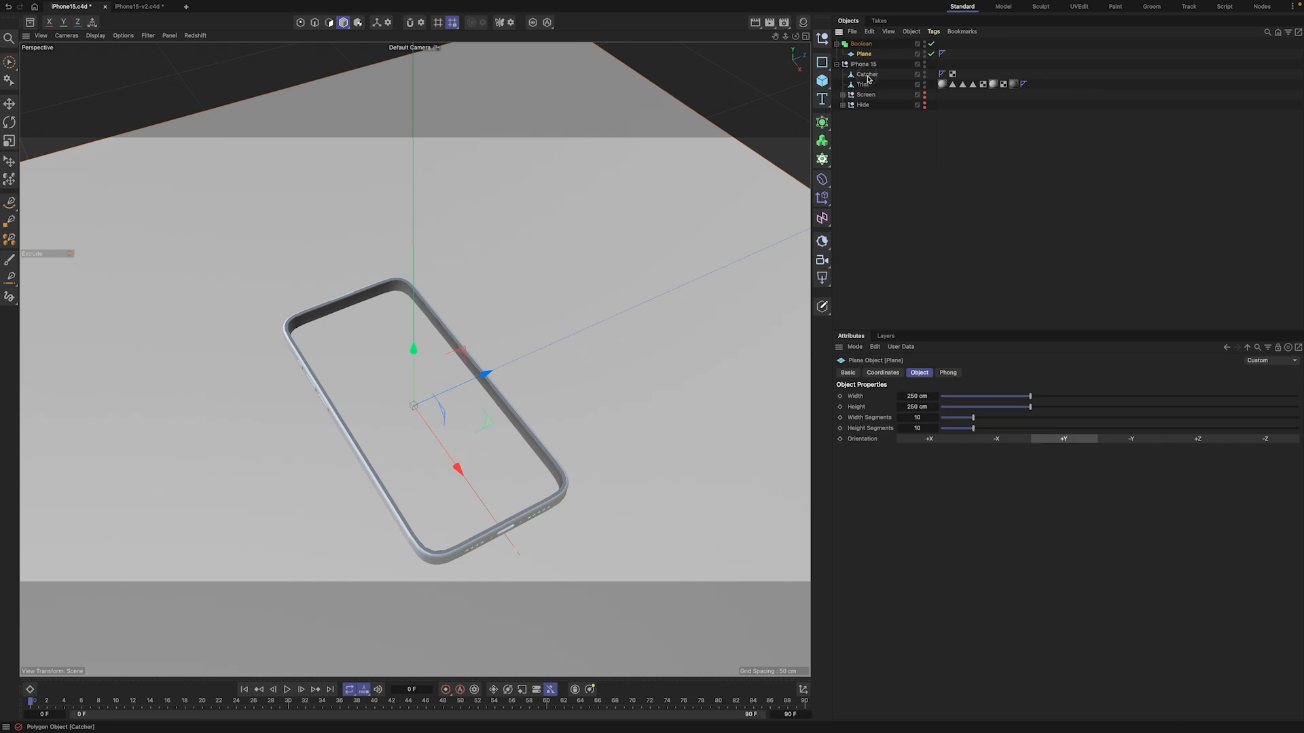
Step: Place the Catcher above the Plane inside the Boolean to cut the phone-shaped hole, keeping a duplicate Catcher outside it
{"action": "mouse_move", "coordinate": [795, 36]}
{"action": "left_mouse_down"}
{"action": "mouse_move", "coordinate": [798, 47]}
{"action": "mouse_move", "coordinate": [868, 49]}
{"action": "mouse_move", "coordinate": [795, 21]}
{"action": "left_mouse_up"}
{"action": "left_click", "coordinate": [9, 62]}
{"action": "key", "text": "super+c"}
{"action": "key", "text": "super+v"}
{"action": "left_click_drag", "start_coordinate": [417, 391], "coordinate": [418, 399]}
{"action": "left_click", "coordinate": [558, 270]}
{"action": "left_click", "coordinate": [438, 373]}
{"action": "left_click", "coordinate": [721, 105]}
{"action": "left_click", "coordinate": [806, 36]}
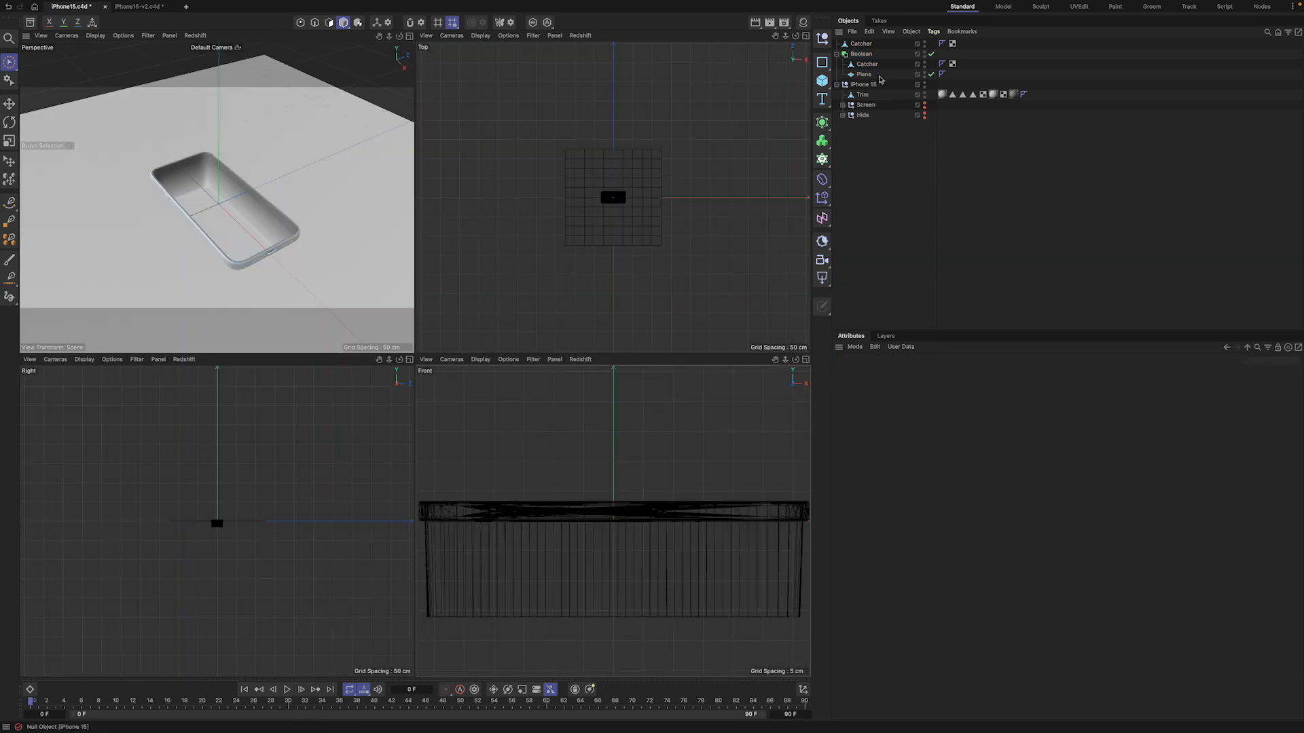
{"action": "left_click", "coordinate": [861, 44]}
{"action": "left_click", "coordinate": [410, 36]}
{"action": "mouse_move", "coordinate": [785, 36]}
{"action": "left_mouse_down"}
{"action": "mouse_move", "coordinate": [773, 42]}
{"action": "mouse_move", "coordinate": [802, 46]}
{"action": "left_mouse_up"}
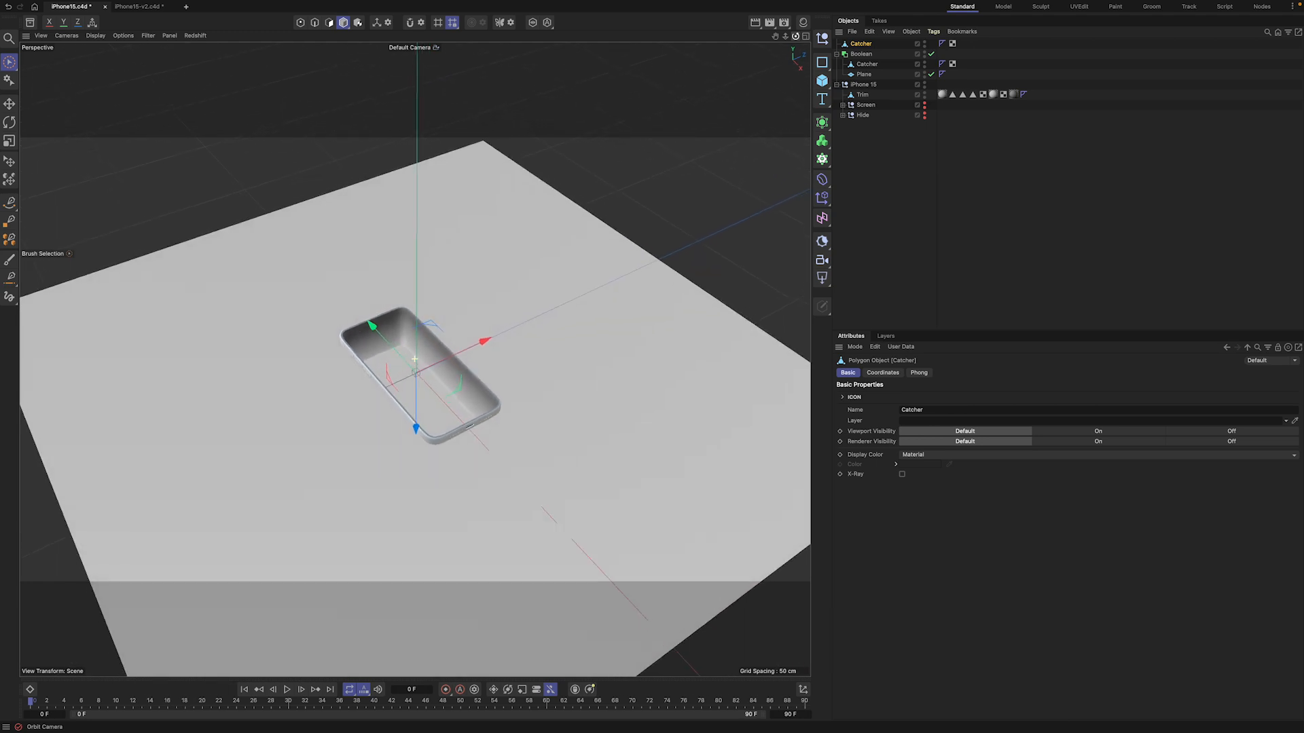
Step: Rename the Boolean generator to Cutout
{"action": "left_click", "coordinate": [859, 54]}
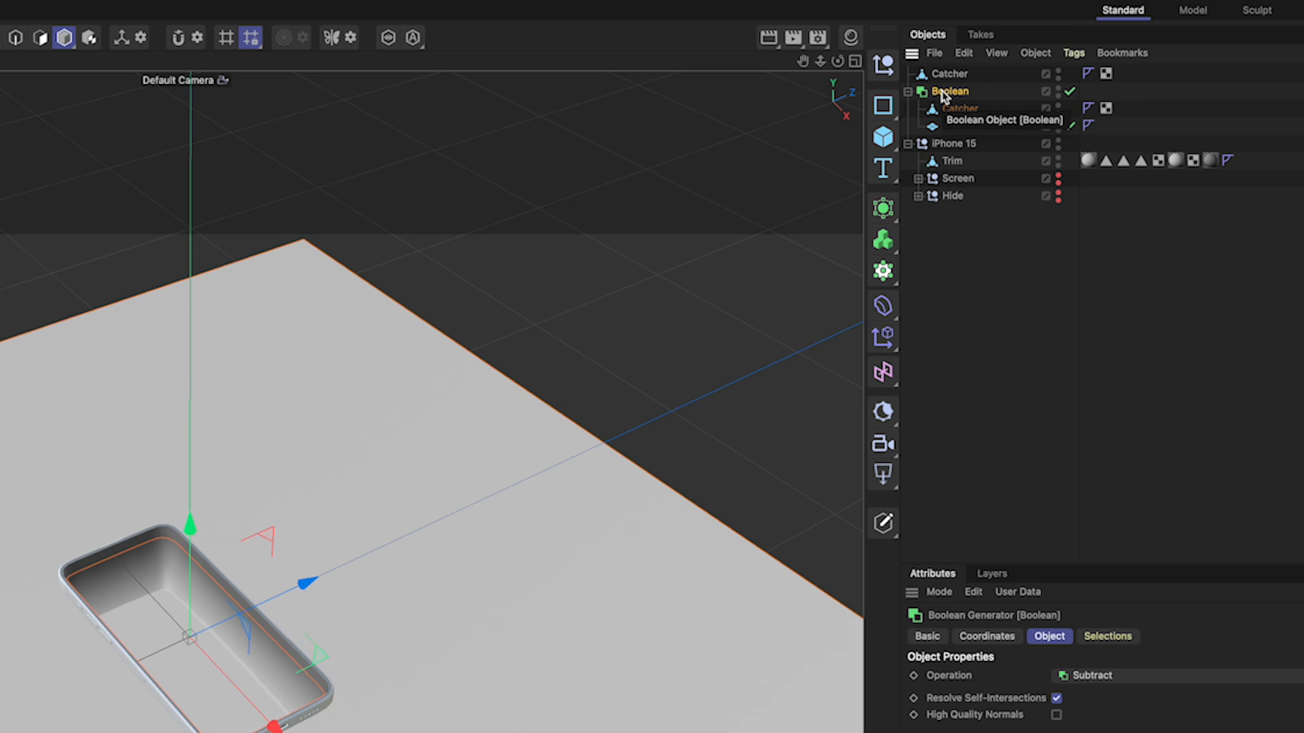
{"action": "left_click", "coordinate": [961, 112]}
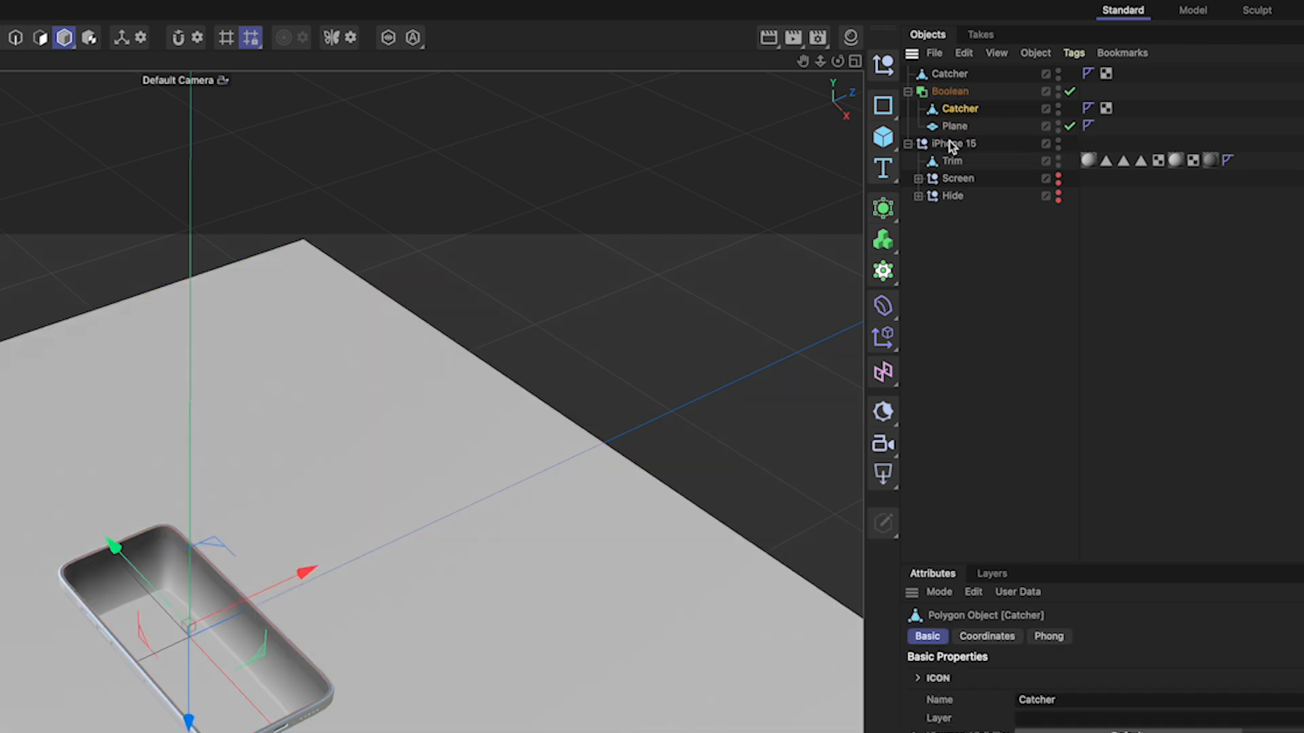
{"action": "double_click", "coordinate": [947, 92]}
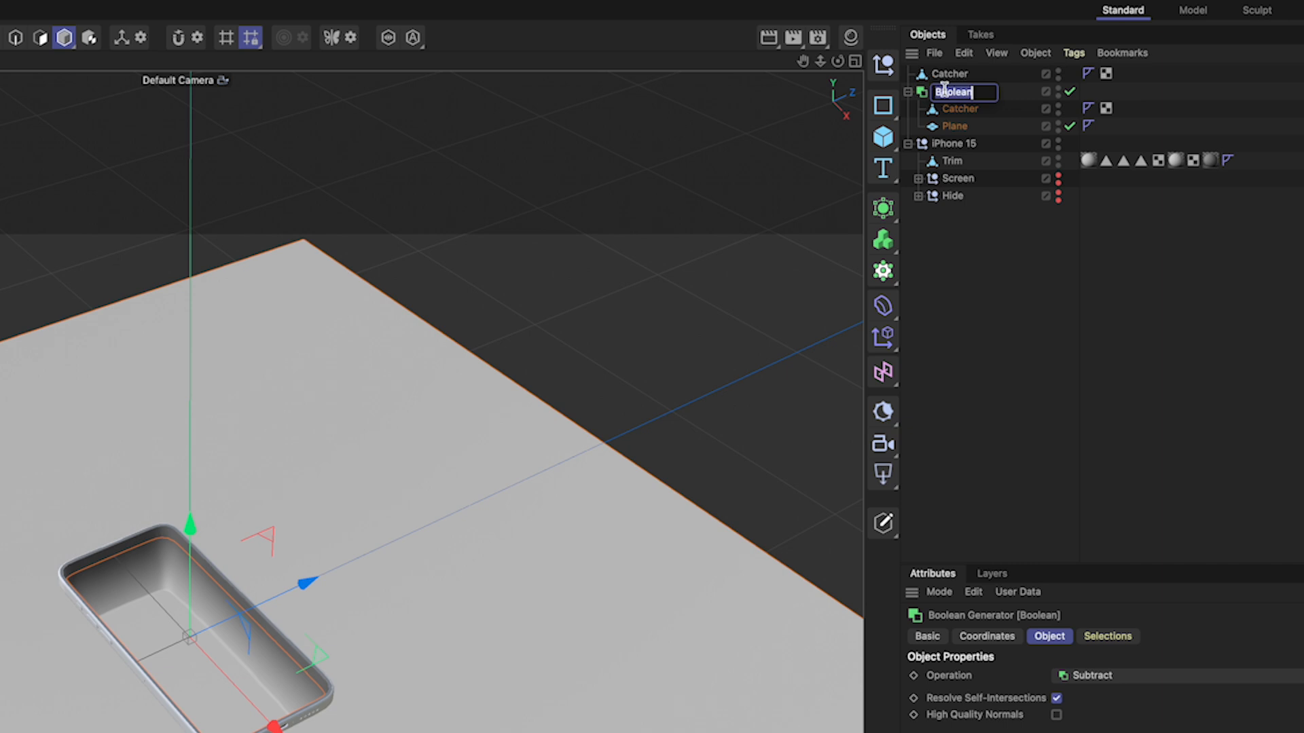
{"action": "type", "text": "Ca"}
{"action": "type", "text": "tout"}
{"action": "key", "text": "Return"}
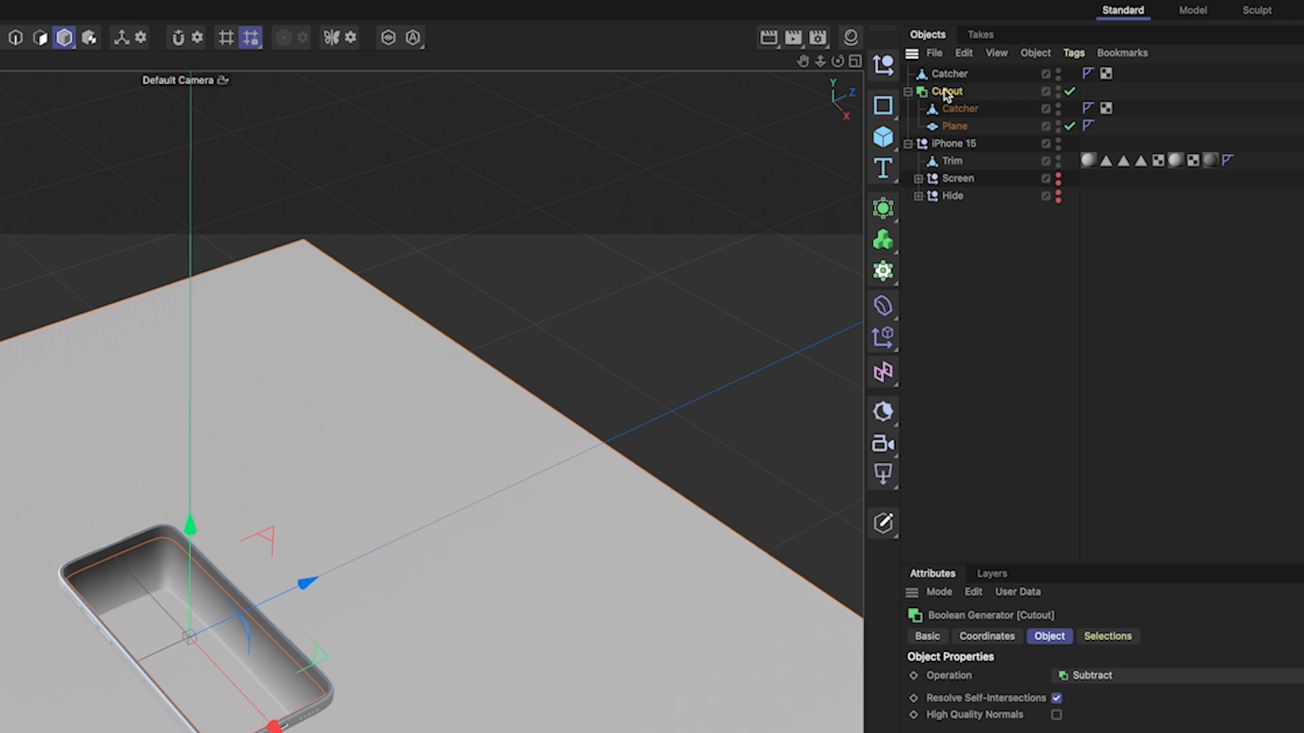
Step: Collapse the Cutout group and restore the visibility of the Catcher outside it
{"action": "left_click", "coordinate": [908, 92]}
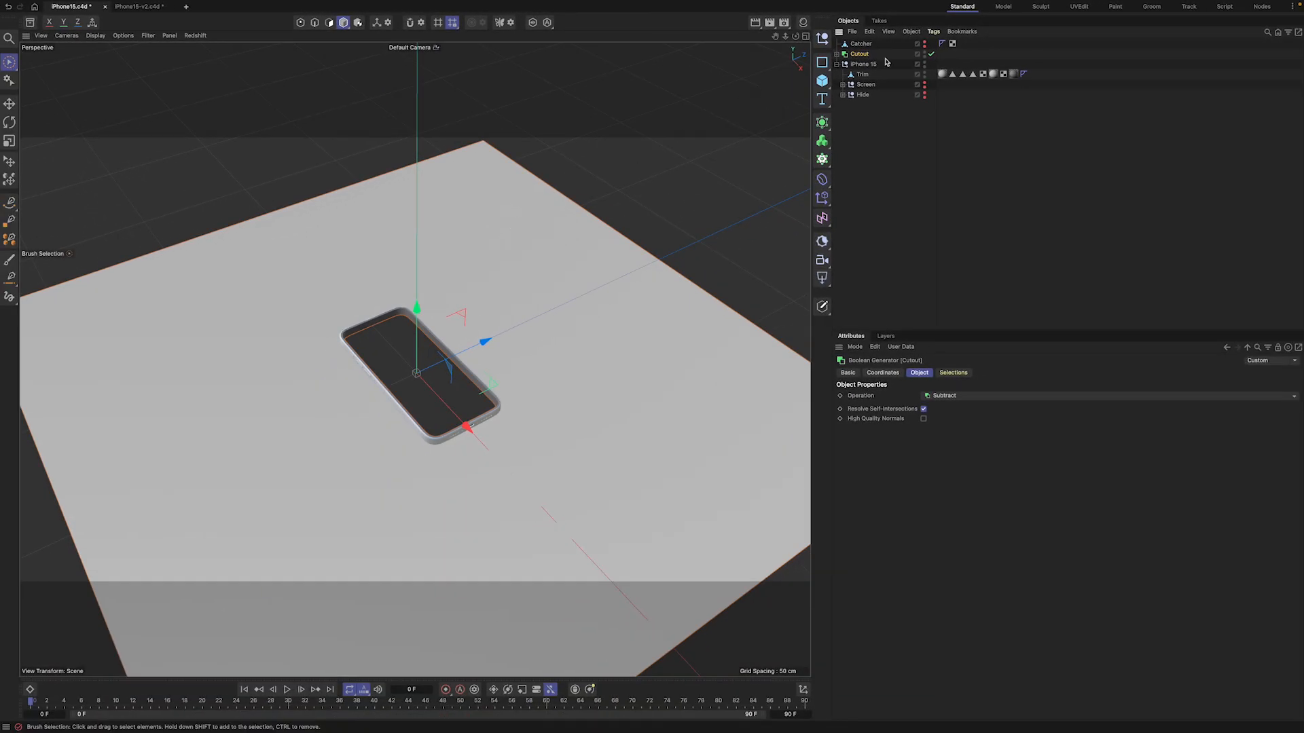
{"action": "left_click", "coordinate": [925, 42], "text": "alt"}
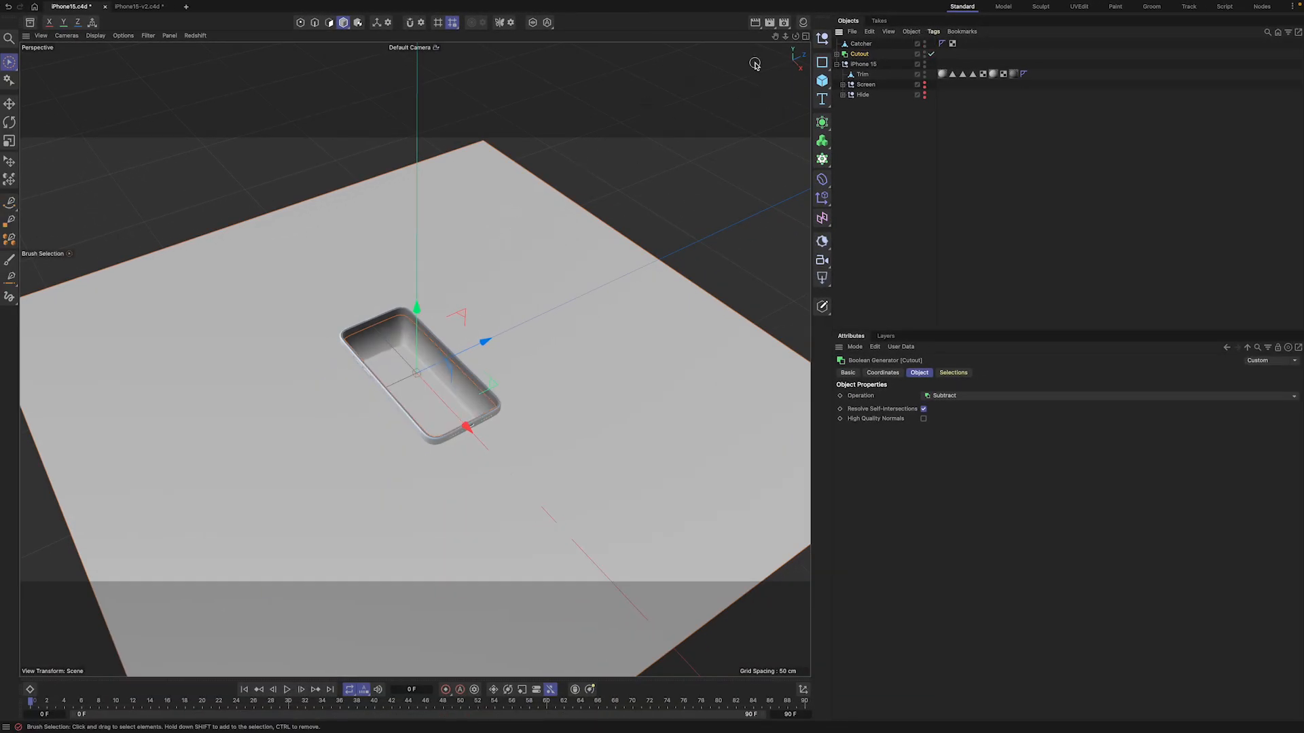
{"action": "left_click_drag", "start_coordinate": [795, 37], "coordinate": [832, 38]}
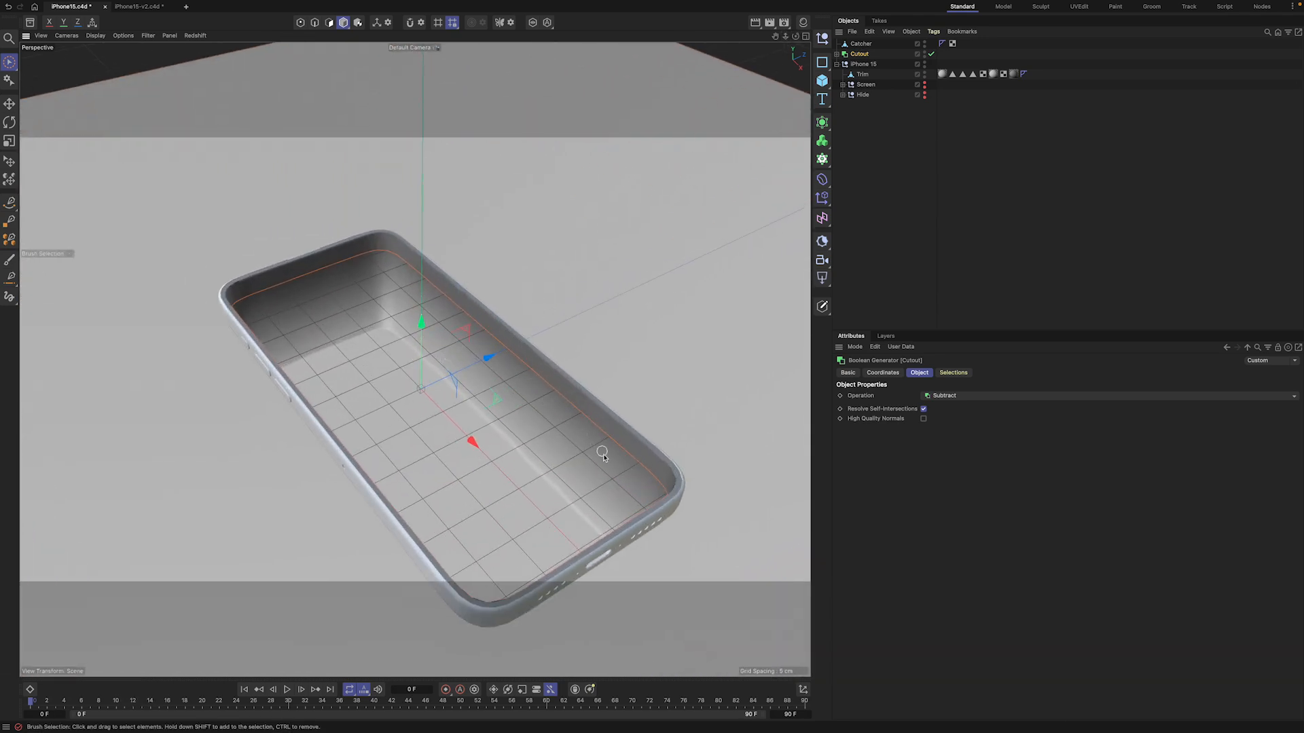
{"action": "left_click_drag", "start_coordinate": [422, 326], "coordinate": [424, 328]}
{"action": "left_click", "coordinate": [408, 276]}
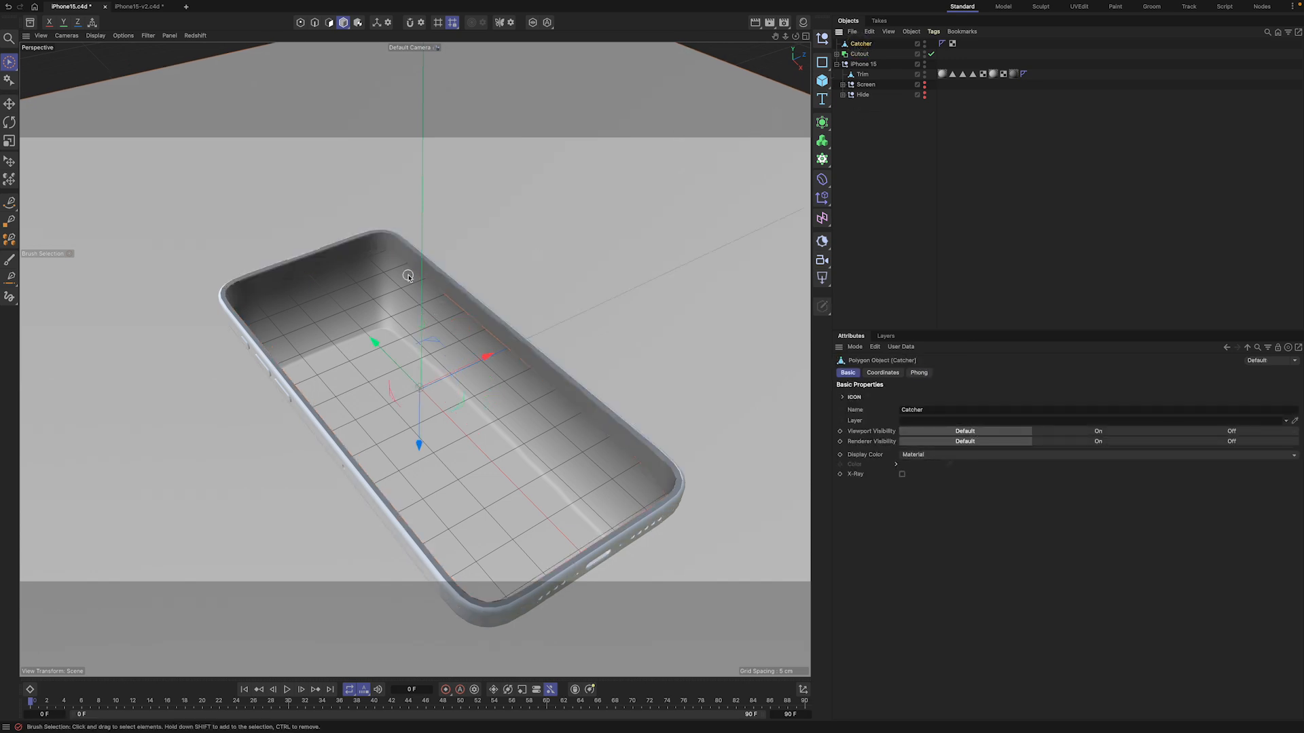
{"action": "left_click_drag", "start_coordinate": [420, 430], "coordinate": [417, 399]}
{"action": "key", "text": "ctrl+z"}
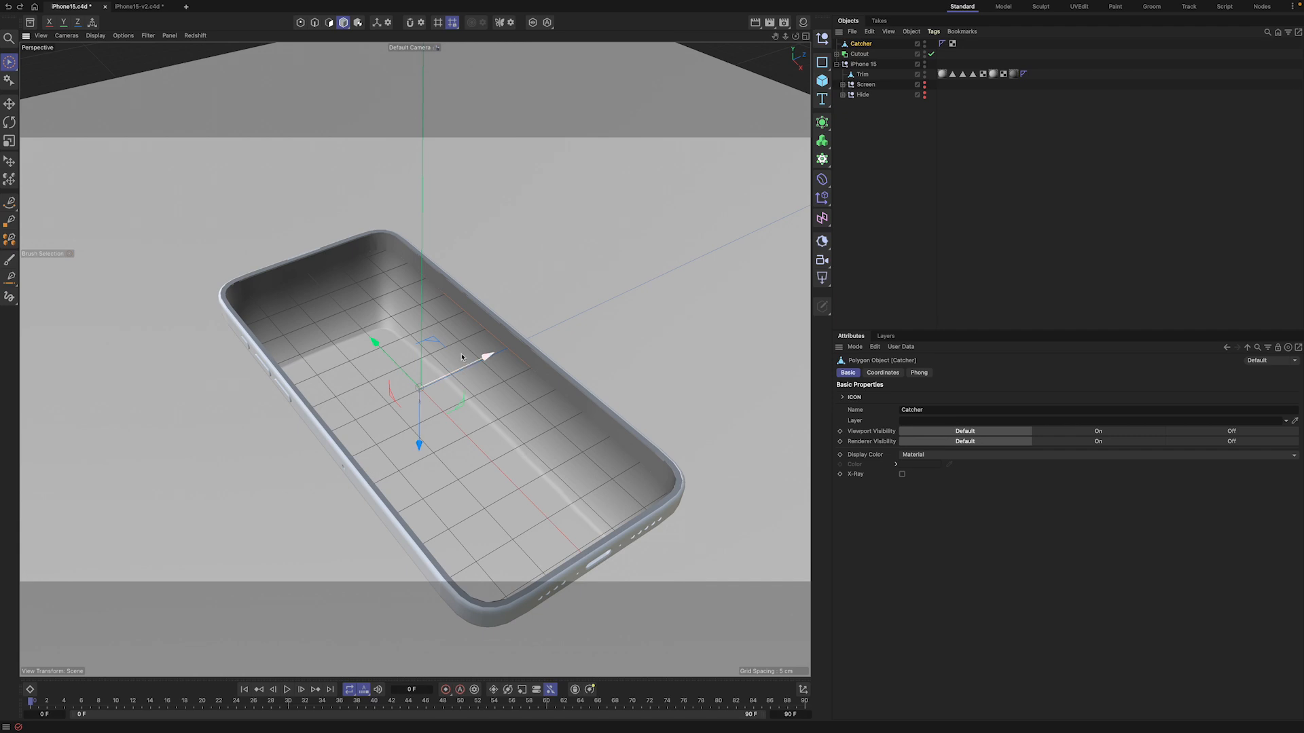
Step: Deselect the Catcher and collapse the iPhone 15 group
{"action": "left_click", "coordinate": [858, 218]}
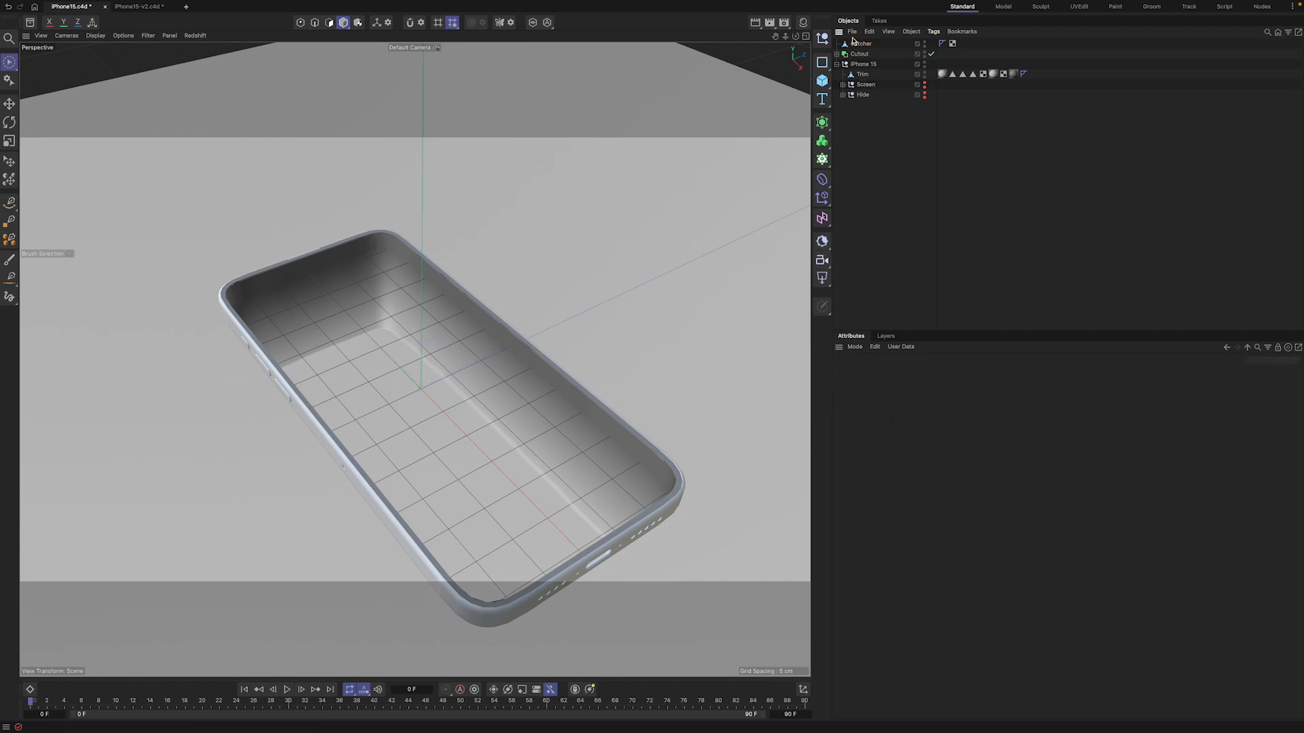
{"action": "left_click", "coordinate": [837, 63]}
{"action": "mouse_move", "coordinate": [795, 36]}
{"action": "left_mouse_down"}
{"action": "mouse_move", "coordinate": [740, 38]}
{"action": "mouse_move", "coordinate": [793, 41]}
{"action": "left_mouse_up"}
{"action": "left_click_drag", "start_coordinate": [785, 37], "coordinate": [740, 36]}
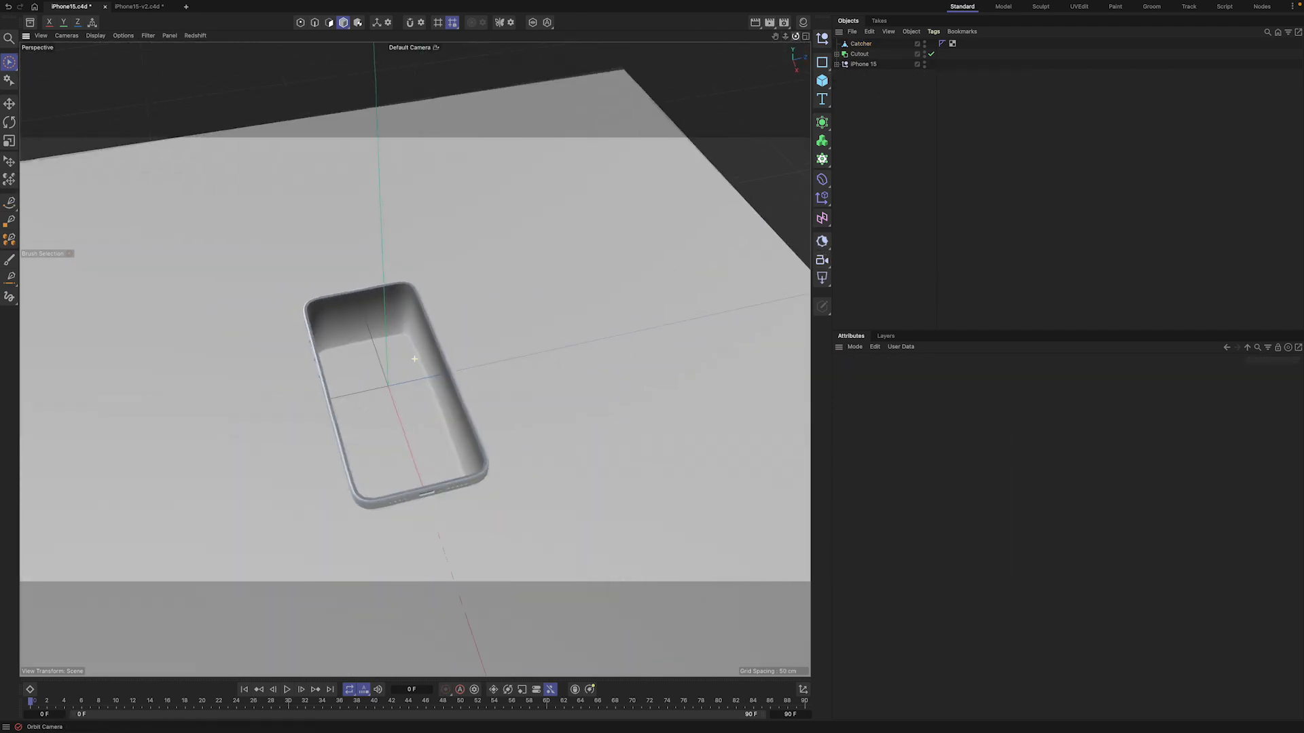
{"action": "mouse_move", "coordinate": [796, 37]}
{"action": "left_mouse_down"}
{"action": "mouse_move", "coordinate": [761, 38]}
{"action": "mouse_move", "coordinate": [792, 40]}
{"action": "left_mouse_up"}
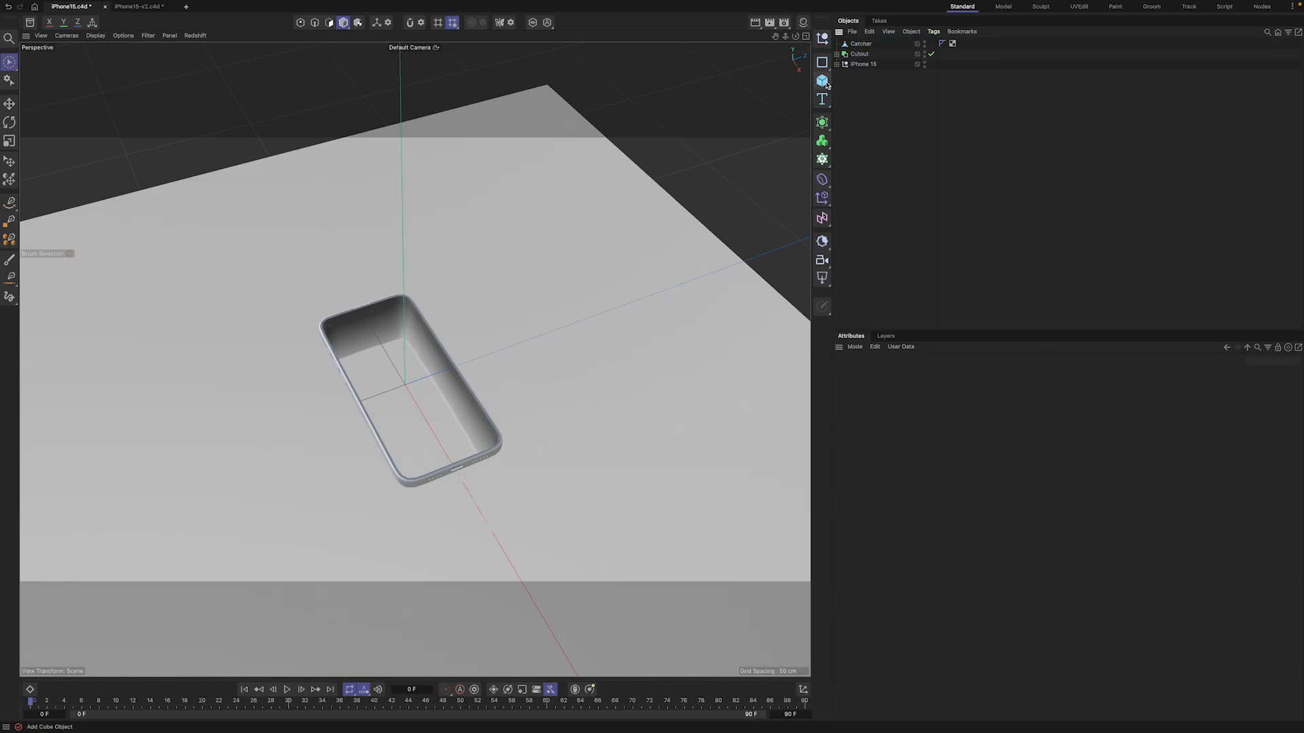
Step: Add a legacy particle Emitter to the scene
{"action": "left_click_drag", "start_coordinate": [821, 80], "coordinate": [850, 76]}
{"action": "mouse_move", "coordinate": [445, 2]}
{"action": "left_click", "coordinate": [374, 4]}
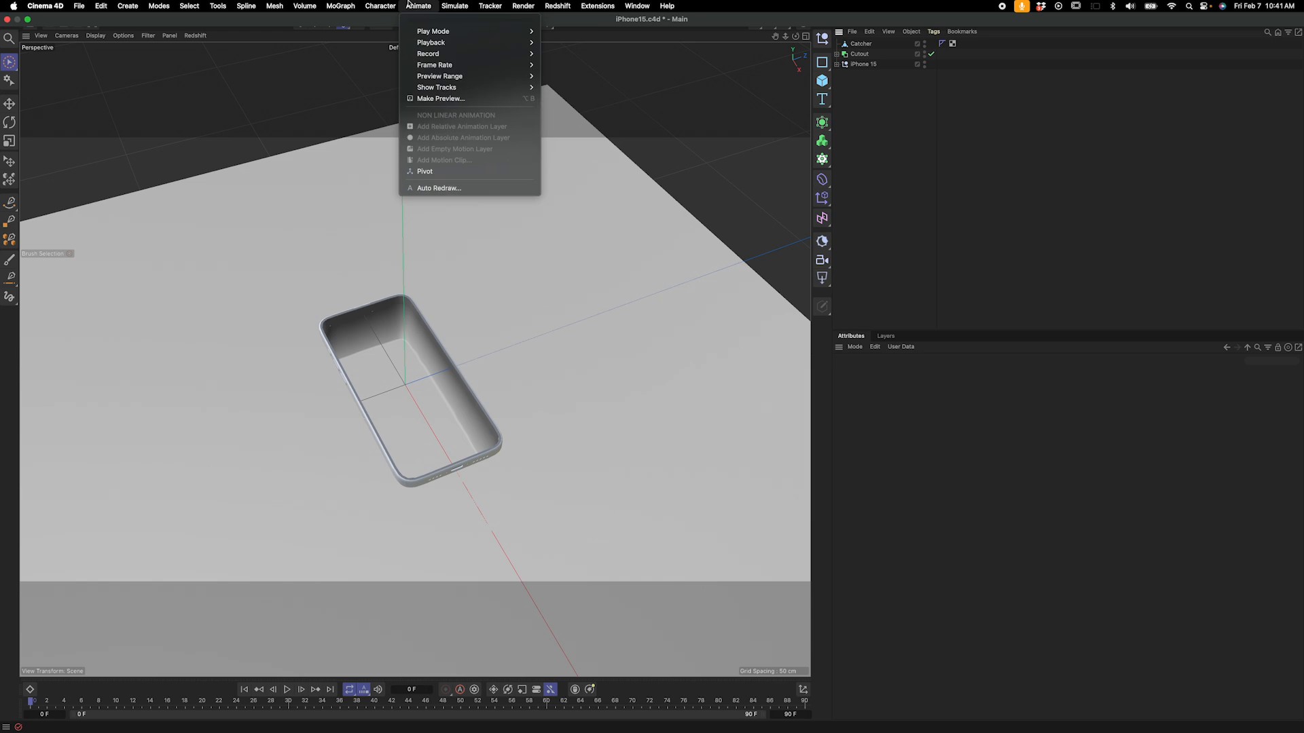
{"action": "mouse_move", "coordinate": [461, 3]}
{"action": "mouse_move", "coordinate": [494, 196]}
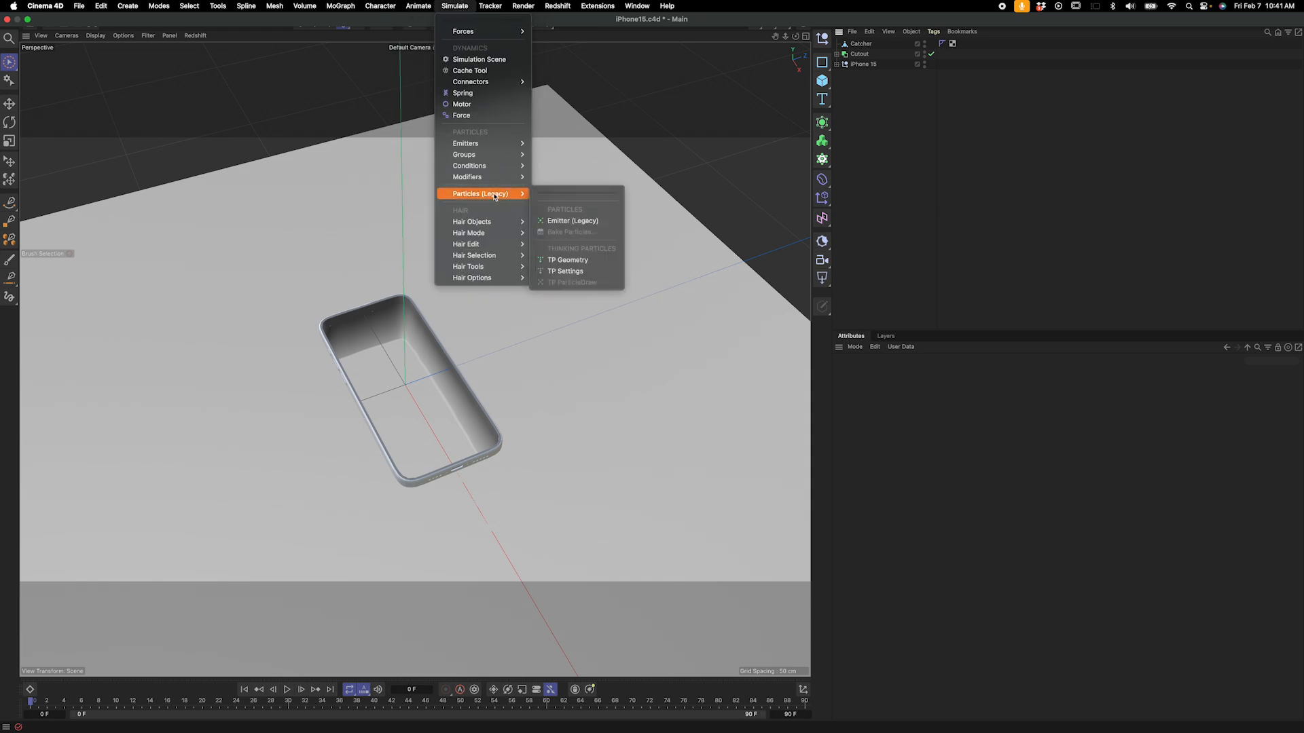
{"action": "left_click", "coordinate": [571, 221]}
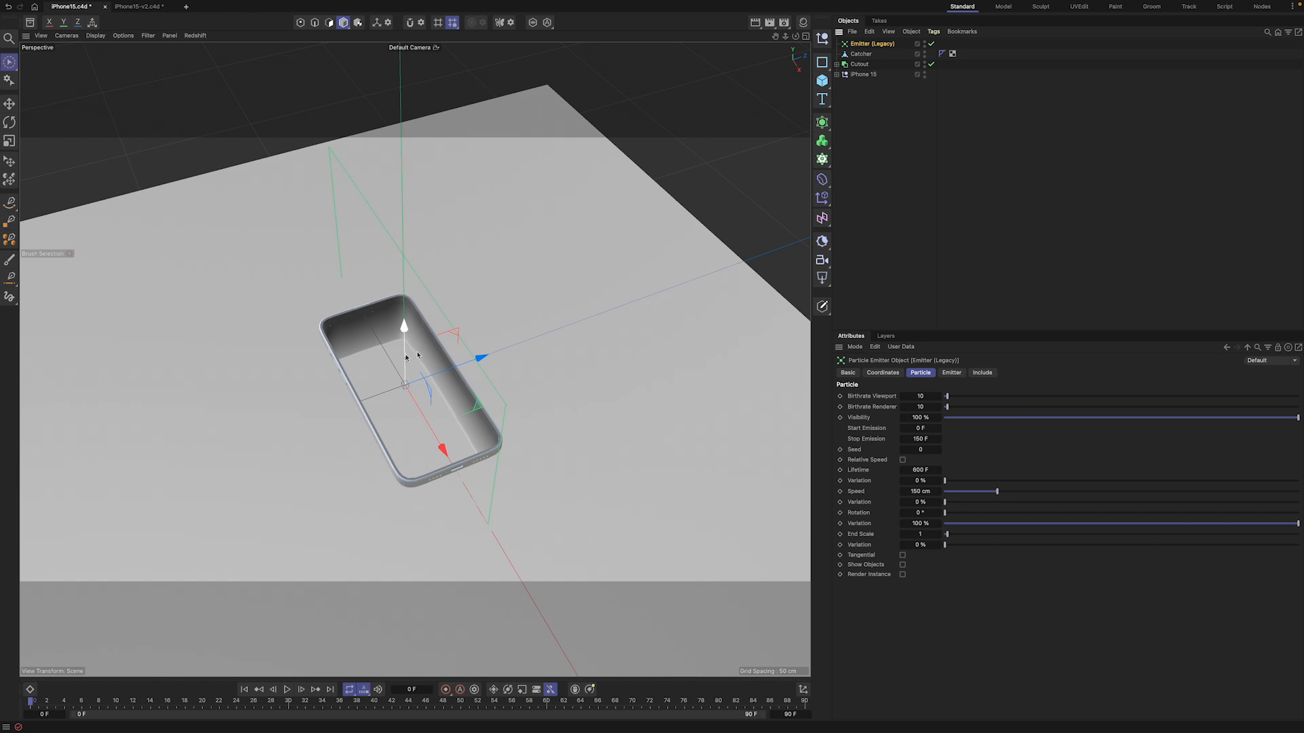
Step: Shrink the Emitter to an X-Size of 37 cm and a Y-Size of 46 cm, and rotate it to emit upward
{"action": "left_click", "coordinate": [952, 372]}
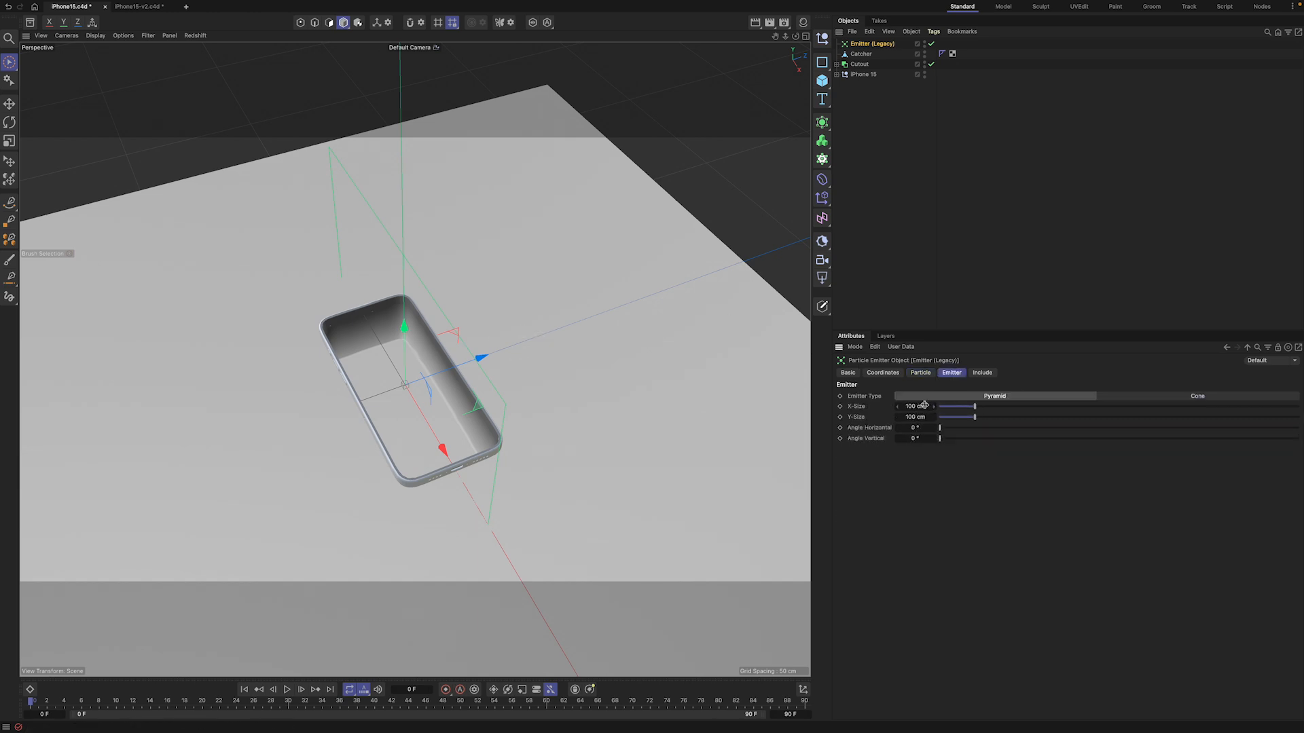
{"action": "left_click", "coordinate": [950, 407]}
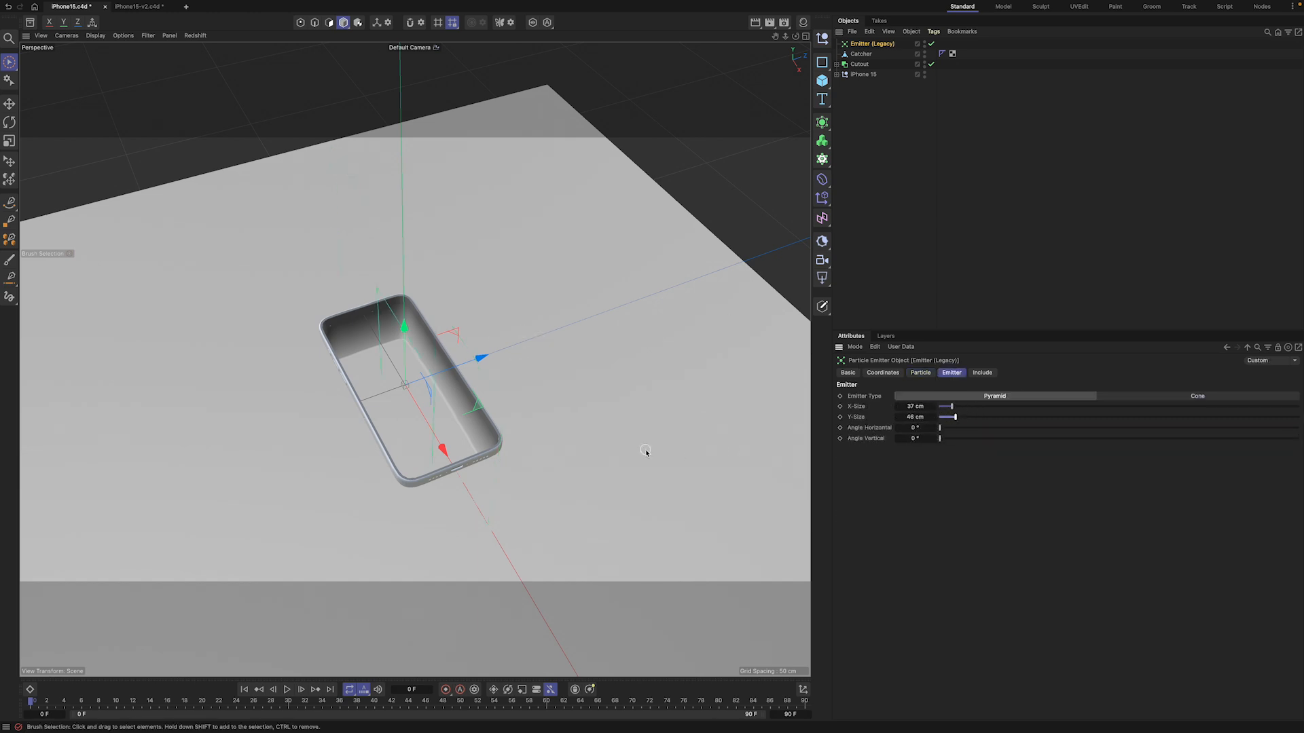
{"action": "key", "text": "r"}
{"action": "left_click_drag", "start_coordinate": [382, 354], "coordinate": [358, 416]}
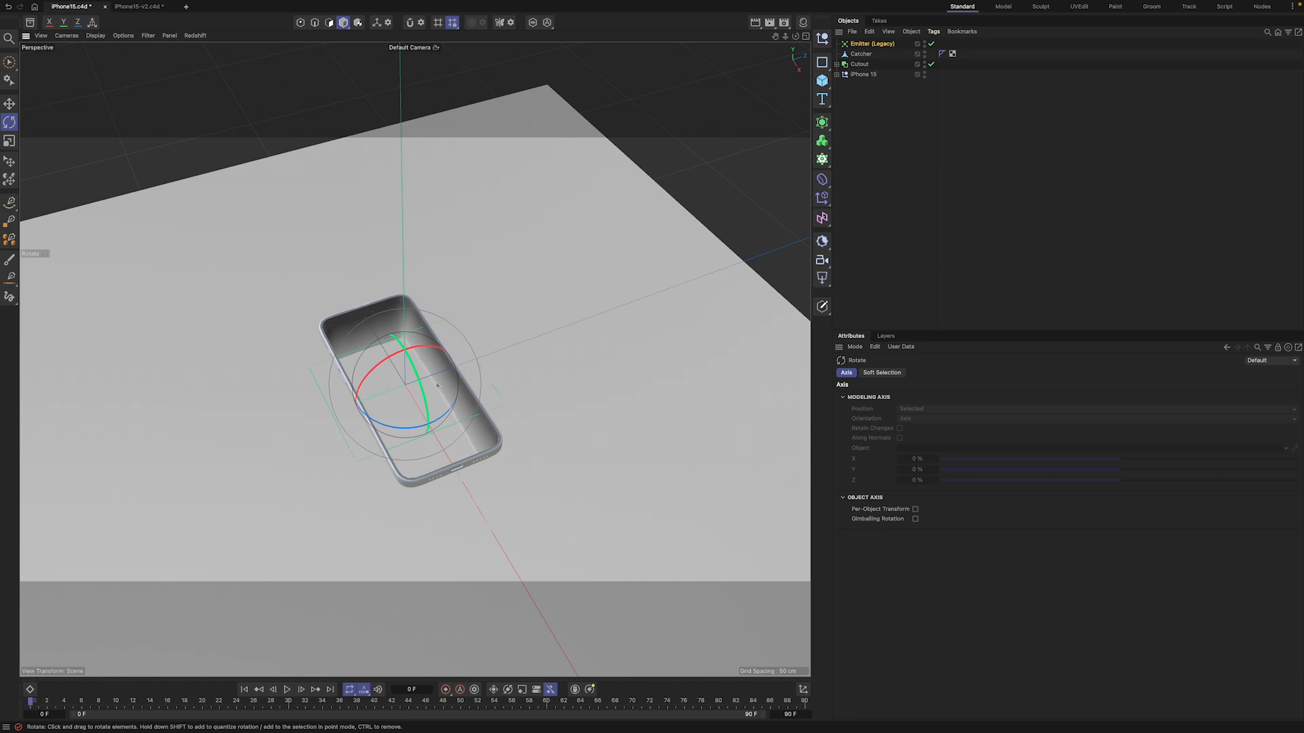
Step: Reduce the Emitter to an X-Size of 28 cm and a Y-Size of 21 cm to fit inside the phone cutout
{"action": "left_click", "coordinate": [9, 62]}
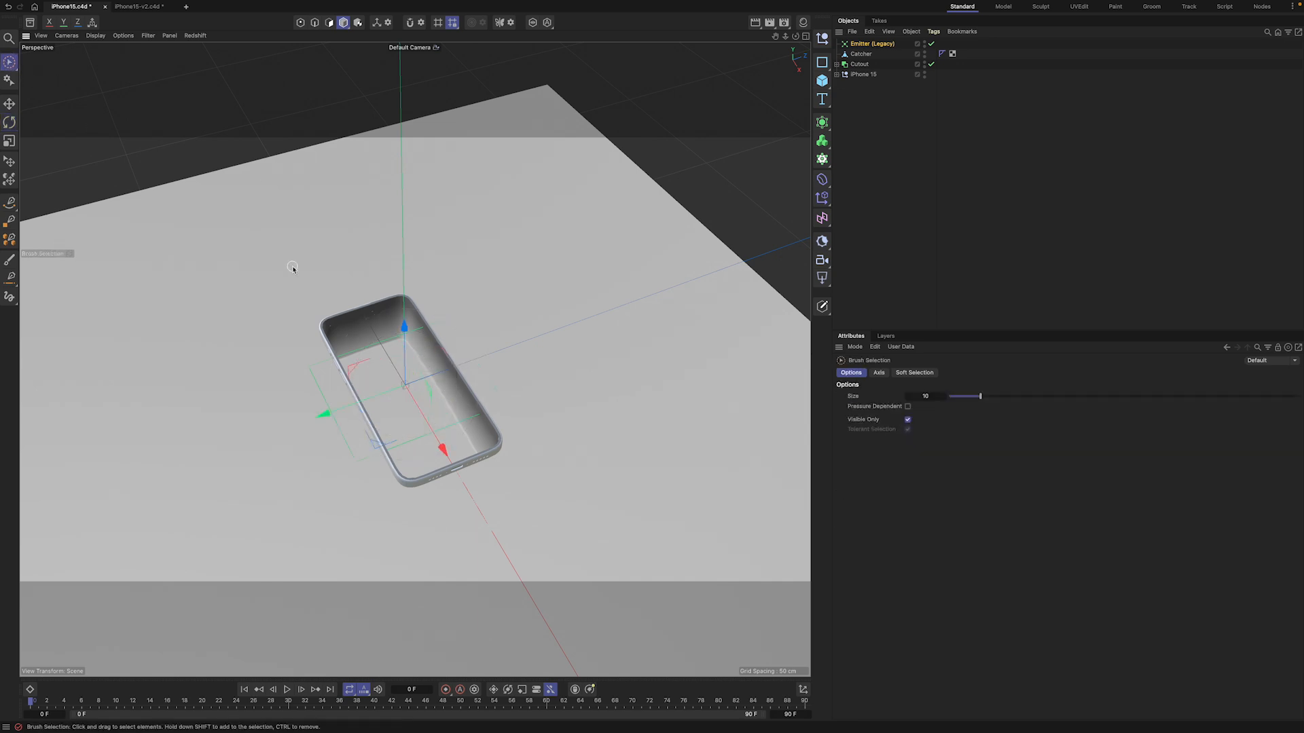
{"action": "left_click", "coordinate": [871, 44]}
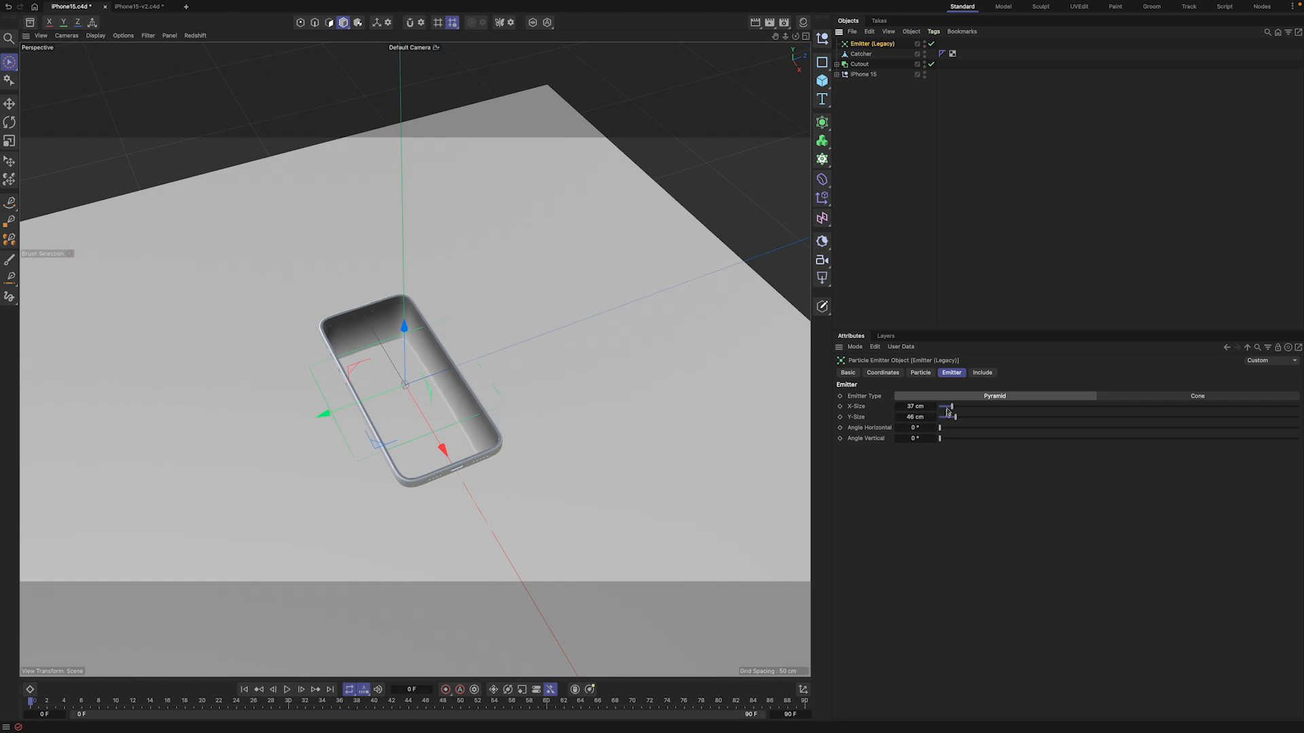
{"action": "left_click_drag", "start_coordinate": [956, 419], "coordinate": [945, 421]}
Step: Lower the Emitter into the recessed Catcher beneath the phone frame
{"action": "mouse_move", "coordinate": [785, 35]}
{"action": "left_mouse_down"}
{"action": "mouse_move", "coordinate": [811, 37]}
{"action": "mouse_move", "coordinate": [829, 1]}
{"action": "mouse_move", "coordinate": [816, 1]}
{"action": "left_mouse_up"}
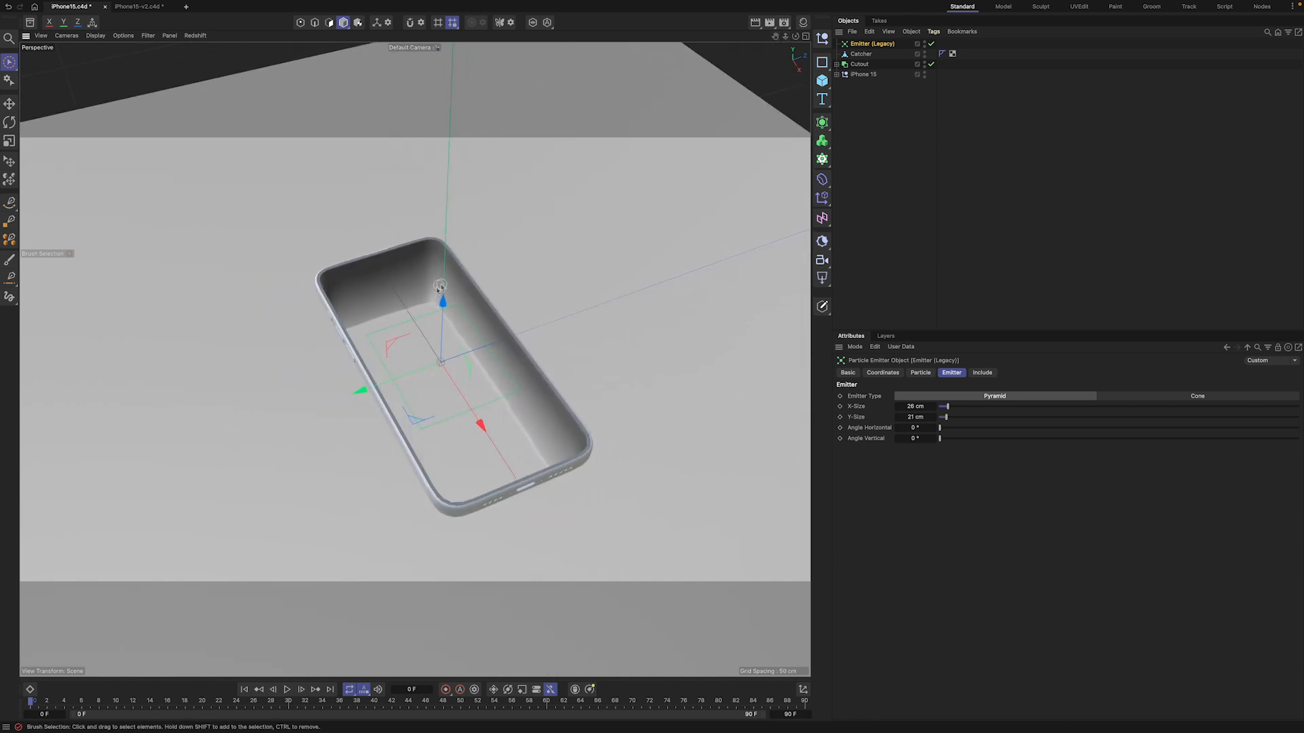
{"action": "left_click_drag", "start_coordinate": [440, 288], "coordinate": [441, 350]}
{"action": "left_click_drag", "start_coordinate": [361, 436], "coordinate": [402, 429]}
{"action": "left_click_drag", "start_coordinate": [449, 367], "coordinate": [449, 363]}
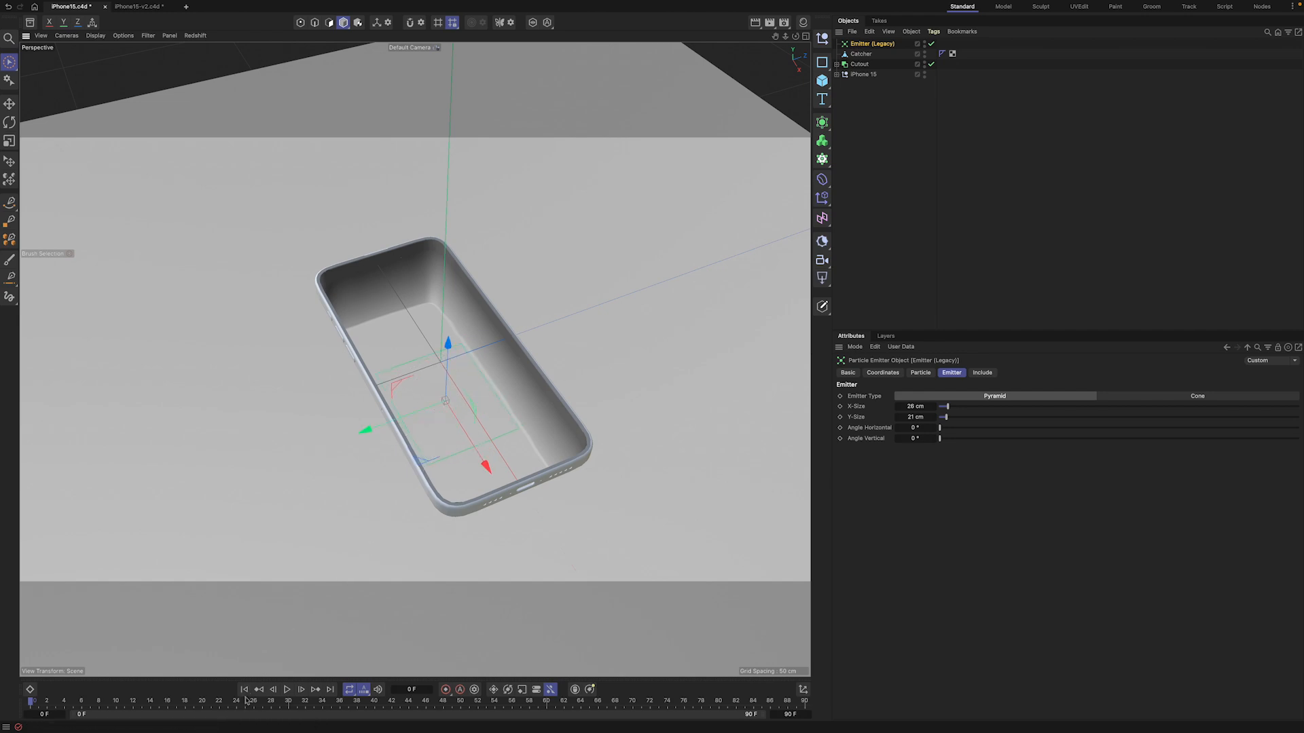
Step: Play back the particle emission and extend the timeline to 300 frames
{"action": "left_click", "coordinate": [288, 690]}
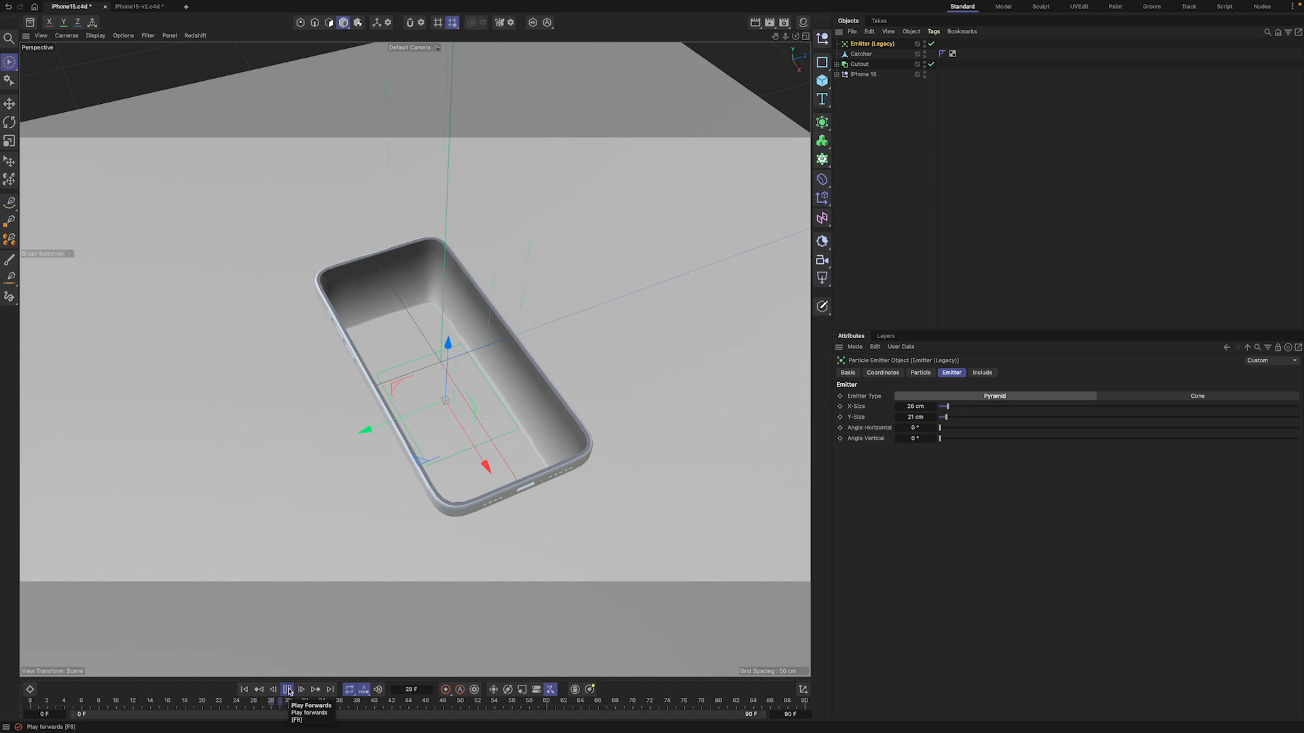
{"action": "left_click", "coordinate": [287, 690]}
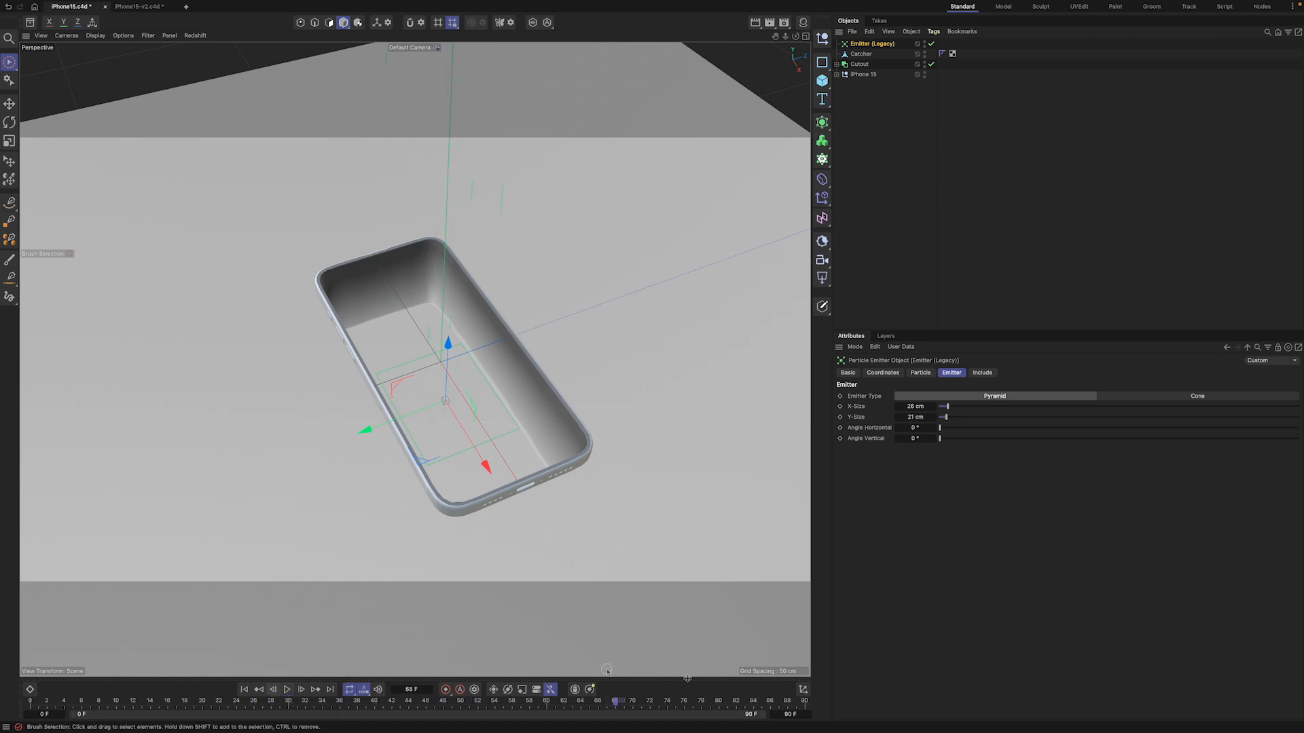
{"action": "left_click", "coordinate": [798, 712]}
{"action": "type", "text": "300"}
{"action": "key", "text": "Return"}
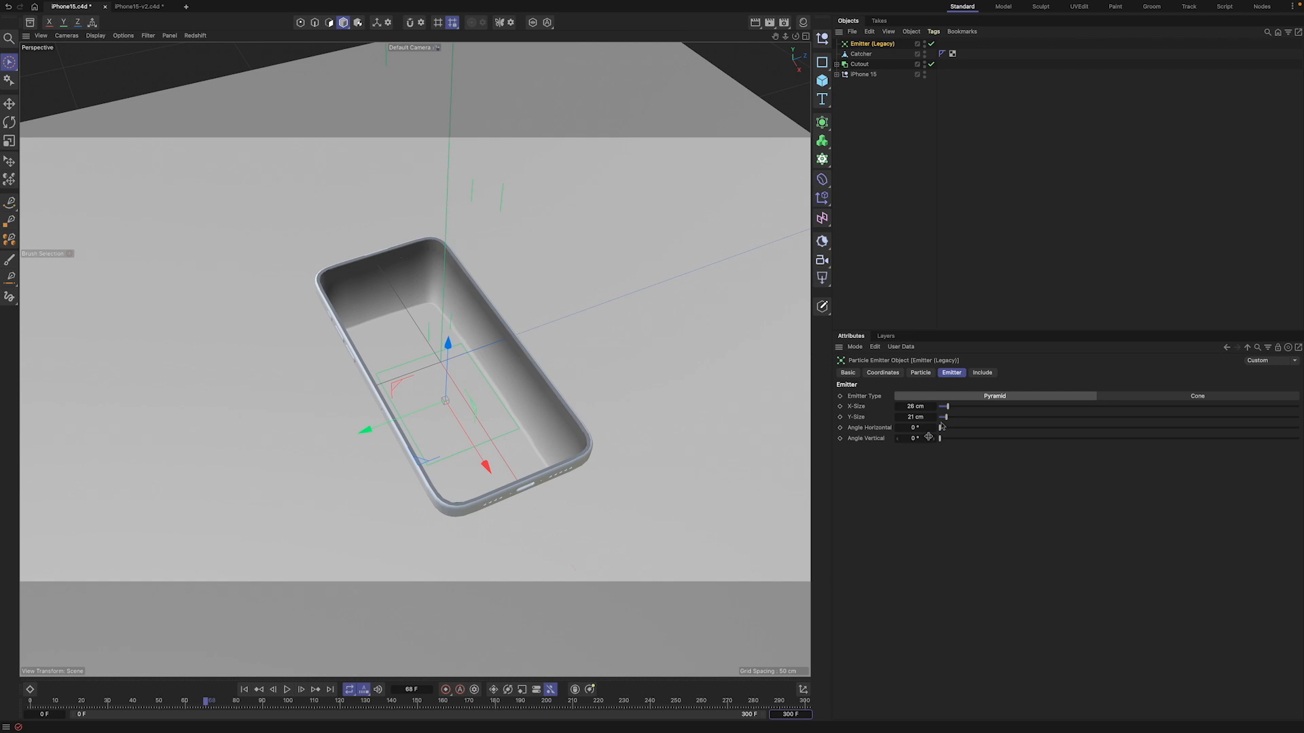
Step: Set the project's frame rate to 25 FPS
{"action": "key", "text": "ctrl+d"}
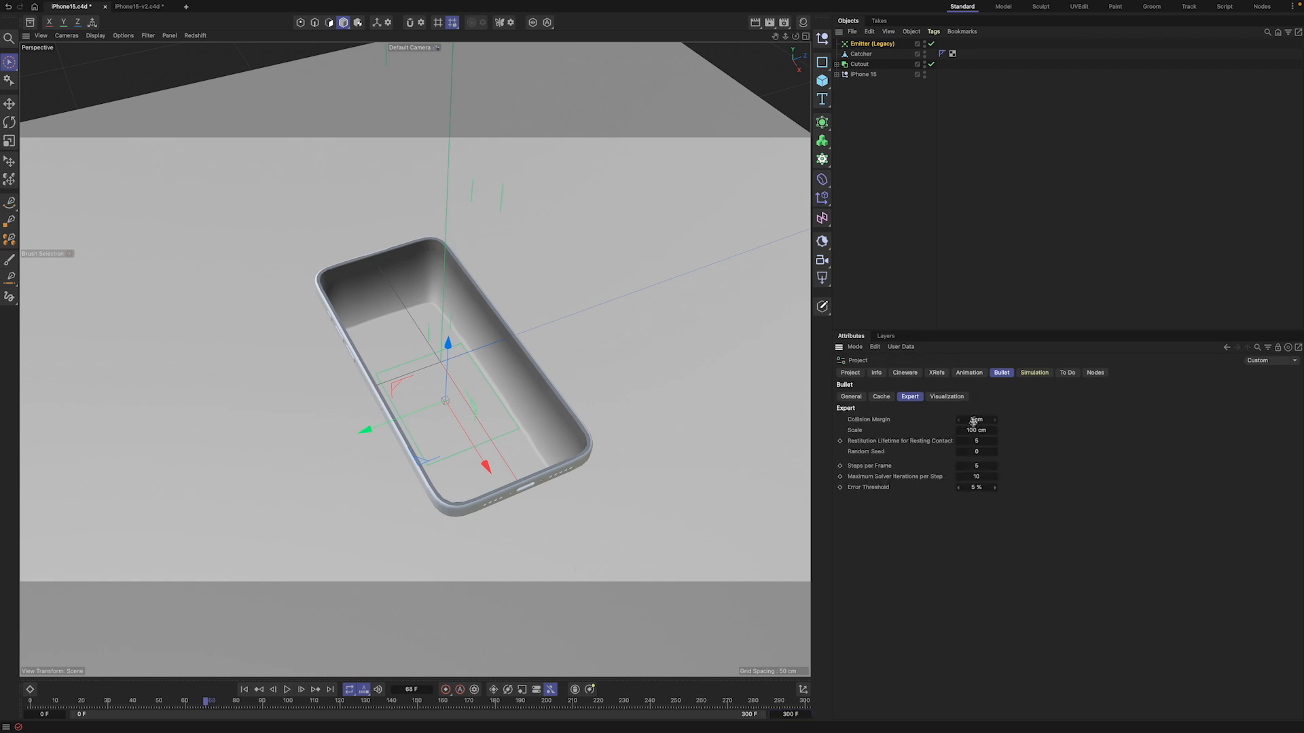
{"action": "left_click", "coordinate": [862, 399]}
{"action": "left_click", "coordinate": [850, 373]}
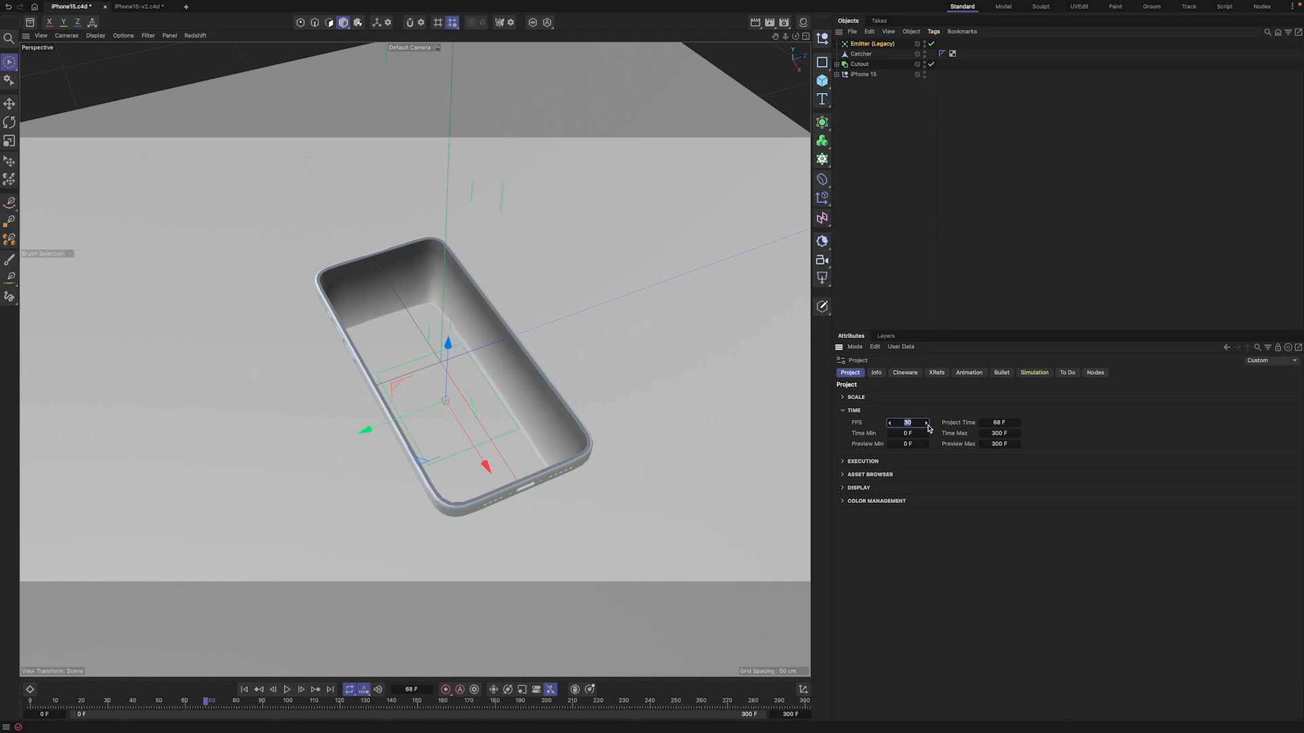
{"action": "type", "text": "25"}
{"action": "key", "text": "Return"}
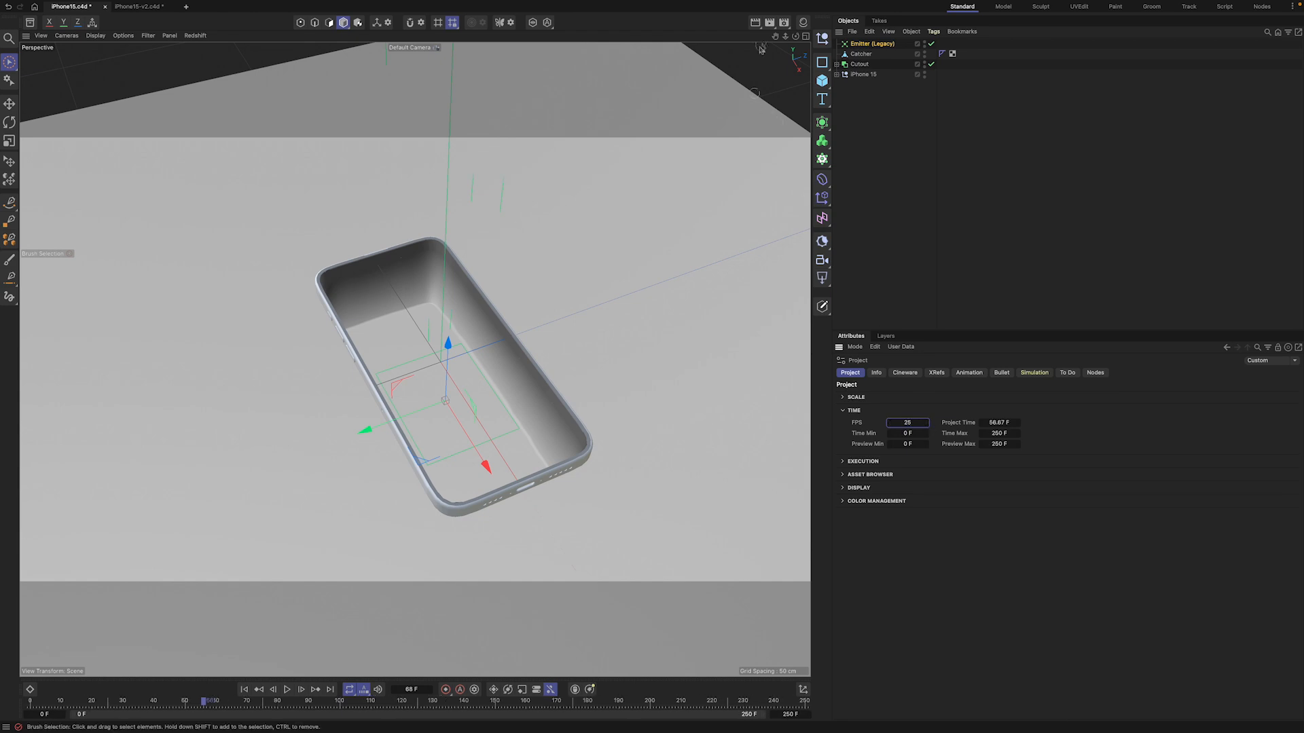
Step: Set the render output's frame range to All Frames and its frame rate to 25
{"action": "left_click", "coordinate": [784, 22]}
{"action": "left_click_drag", "start_coordinate": [854, 17], "coordinate": [588, 140]}
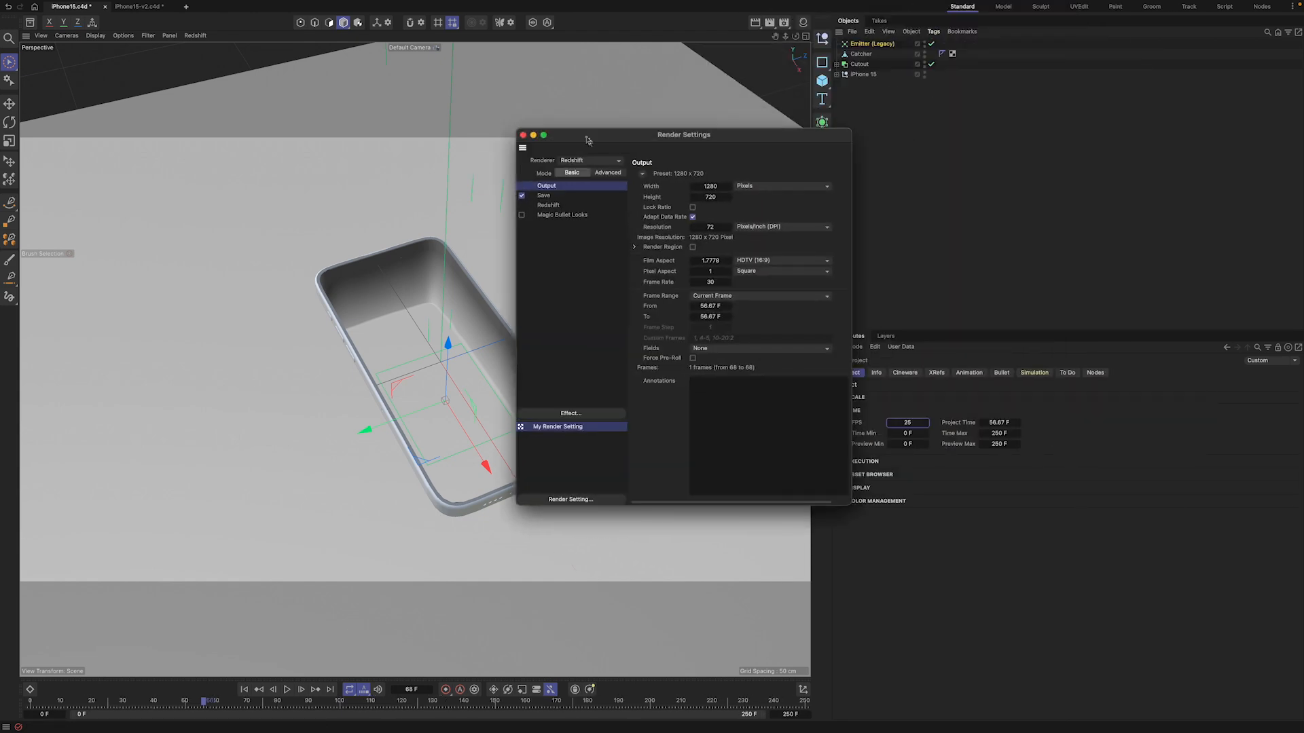
{"action": "left_click", "coordinate": [709, 299]}
{"action": "left_click", "coordinate": [721, 333]}
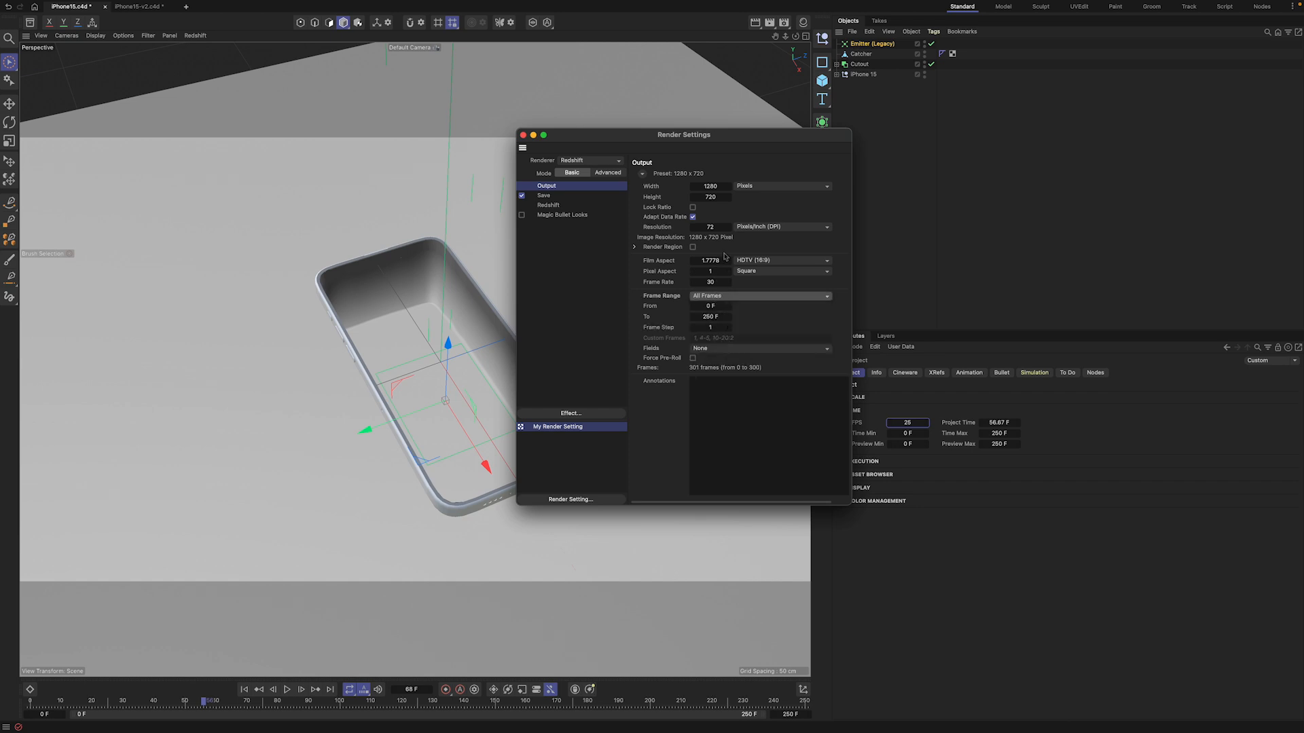
{"action": "left_click", "coordinate": [715, 282]}
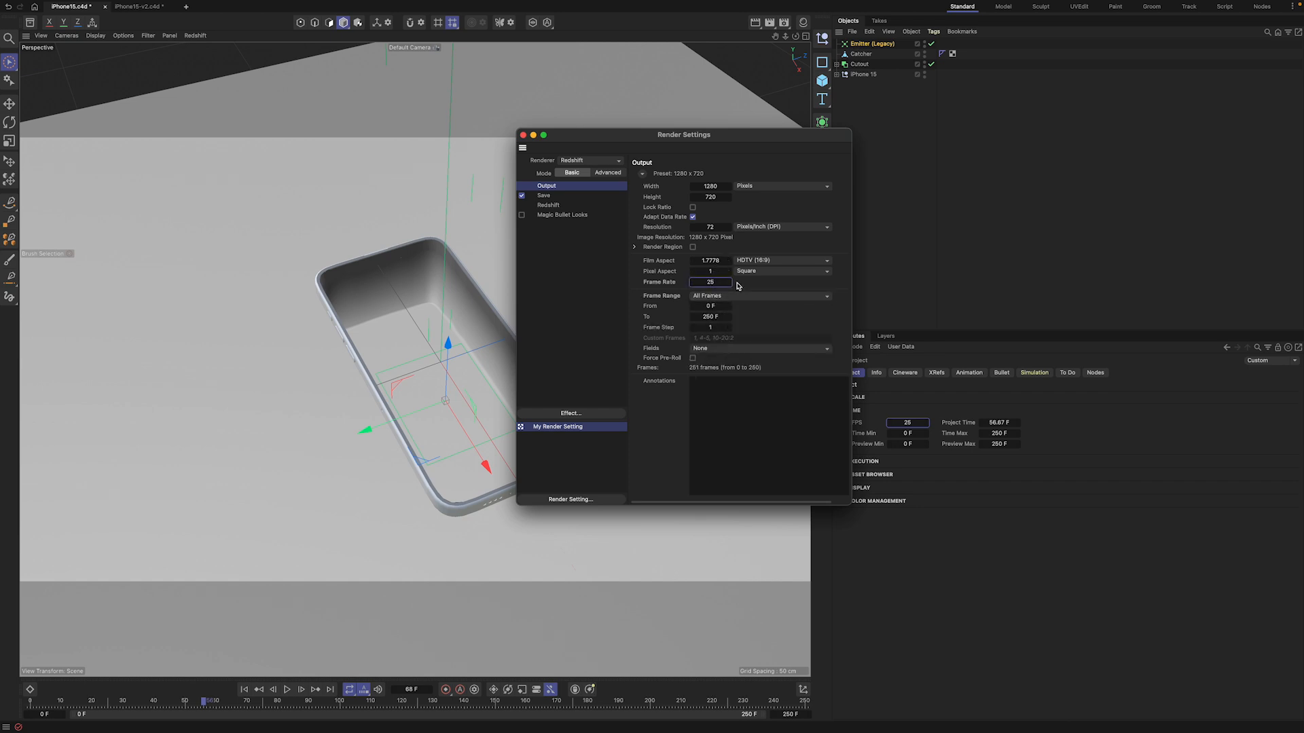
{"action": "left_click", "coordinate": [522, 134]}
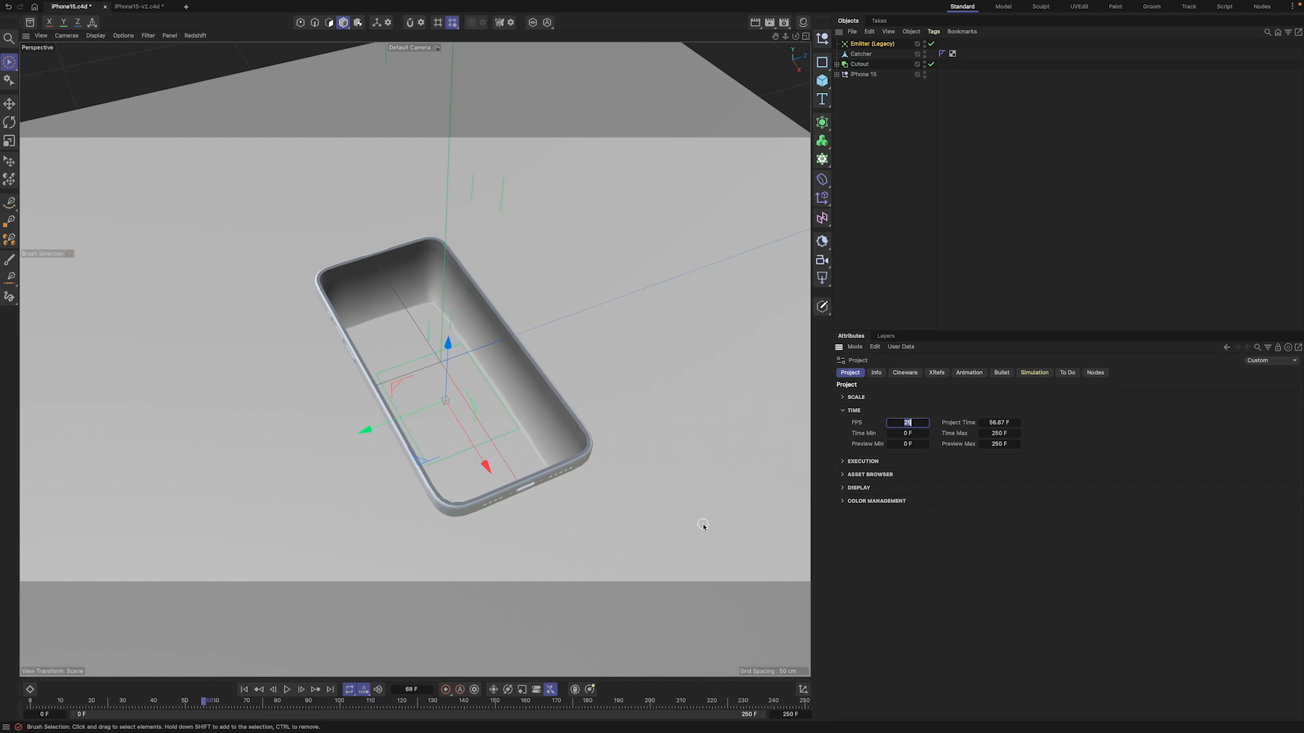
Step: Set the timeline's end to 300 frames
{"action": "left_click", "coordinate": [792, 715]}
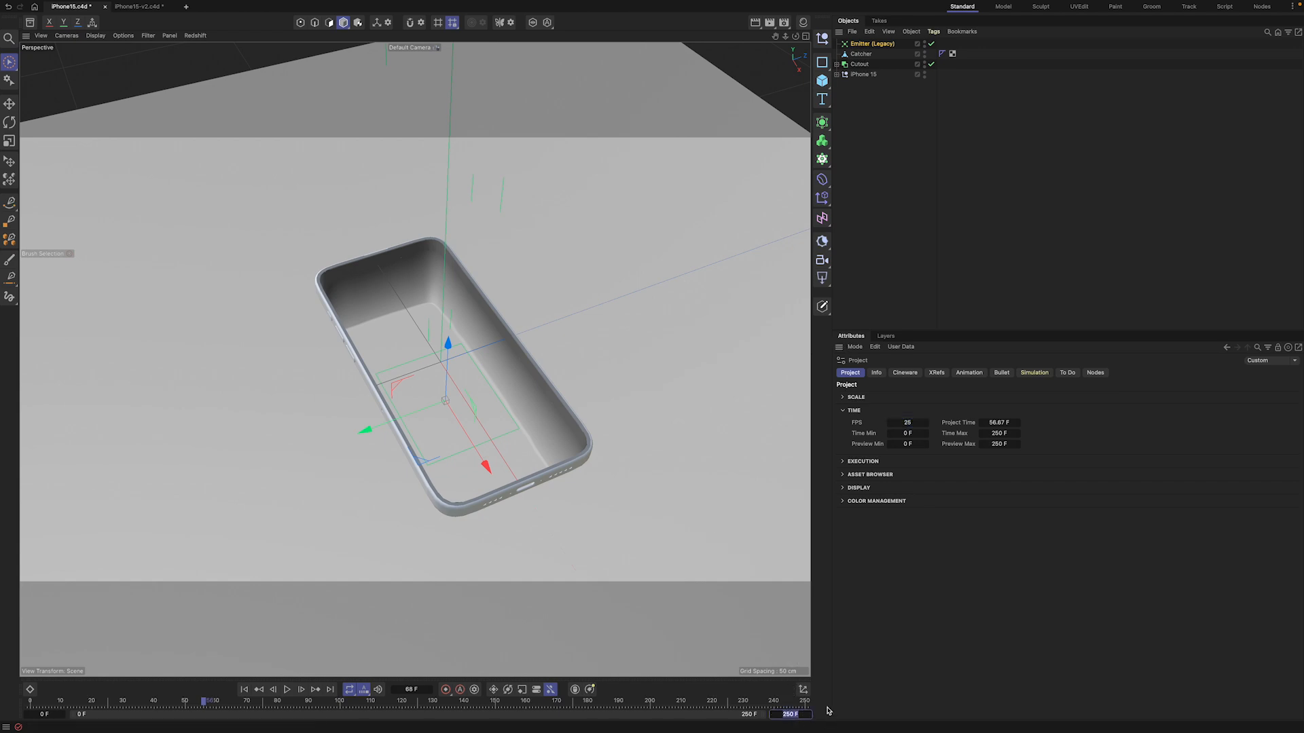
{"action": "type", "text": "00"}
{"action": "key", "text": "Return"}
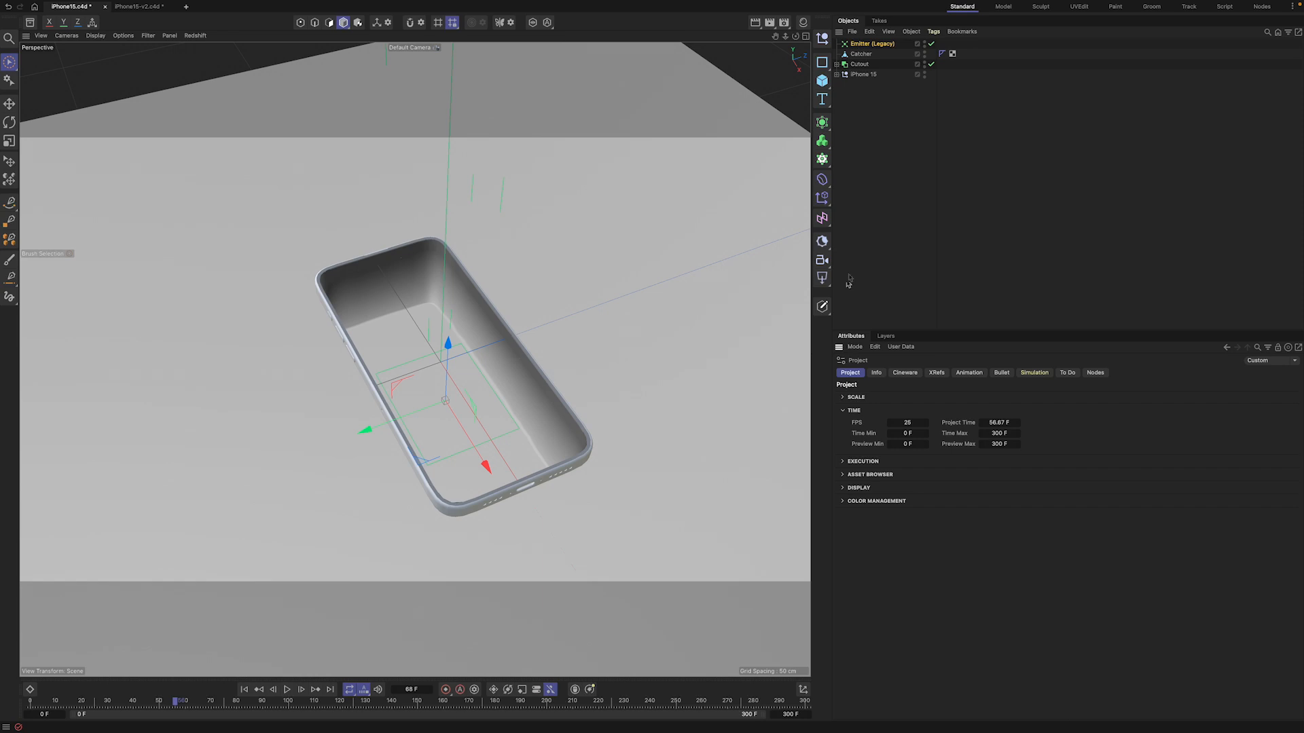
Step: Launch Adobe Illustrator
{"action": "key", "text": "super+space"}
{"action": "type", "text": "qu"}
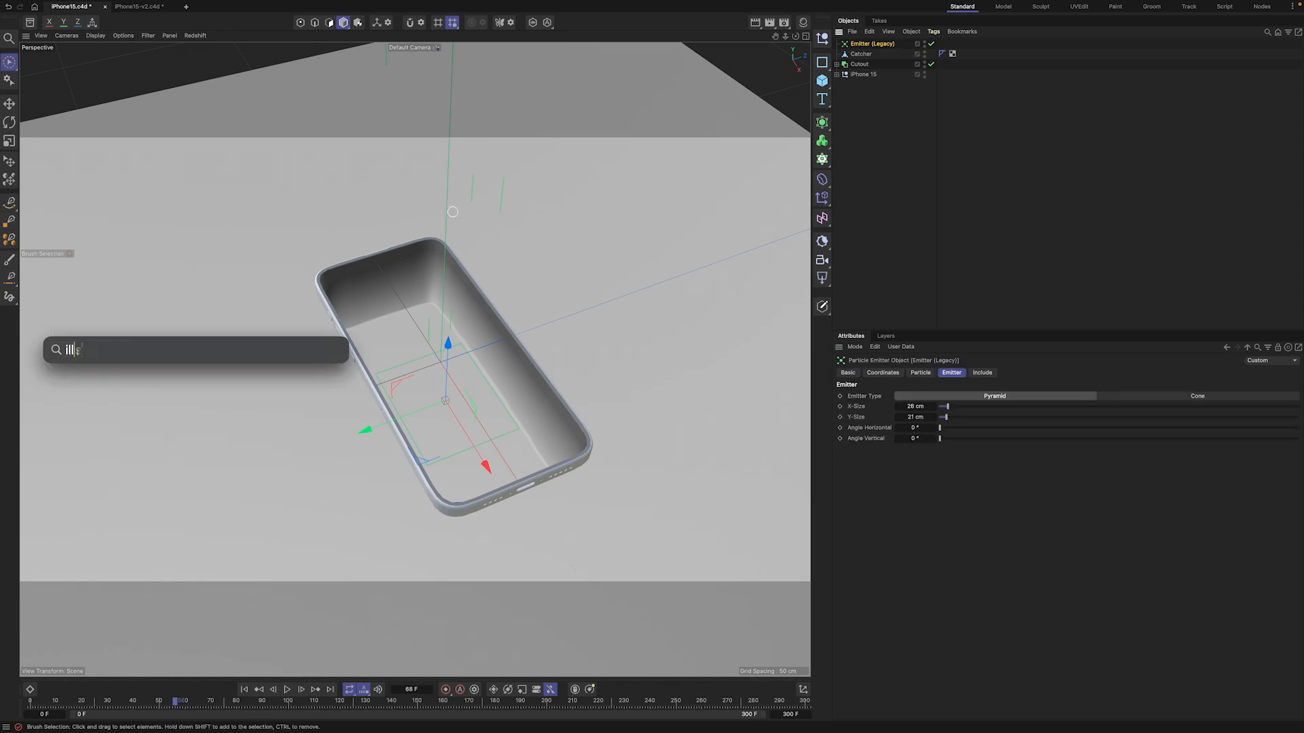
{"action": "key", "text": "Return"}
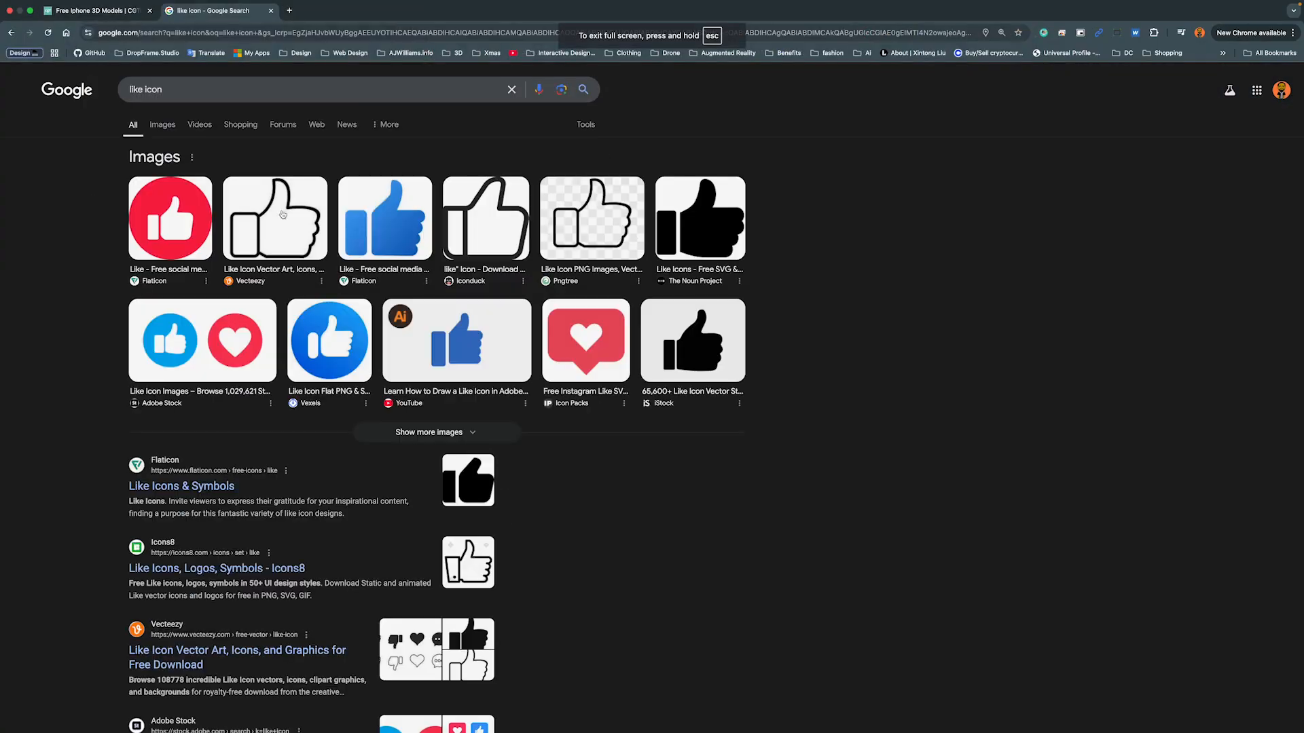
Step: Browse like icon results in the web browser, including vector images on Getty Images, for a thumbs-up shape
{"action": "left_click", "coordinate": [283, 215]}
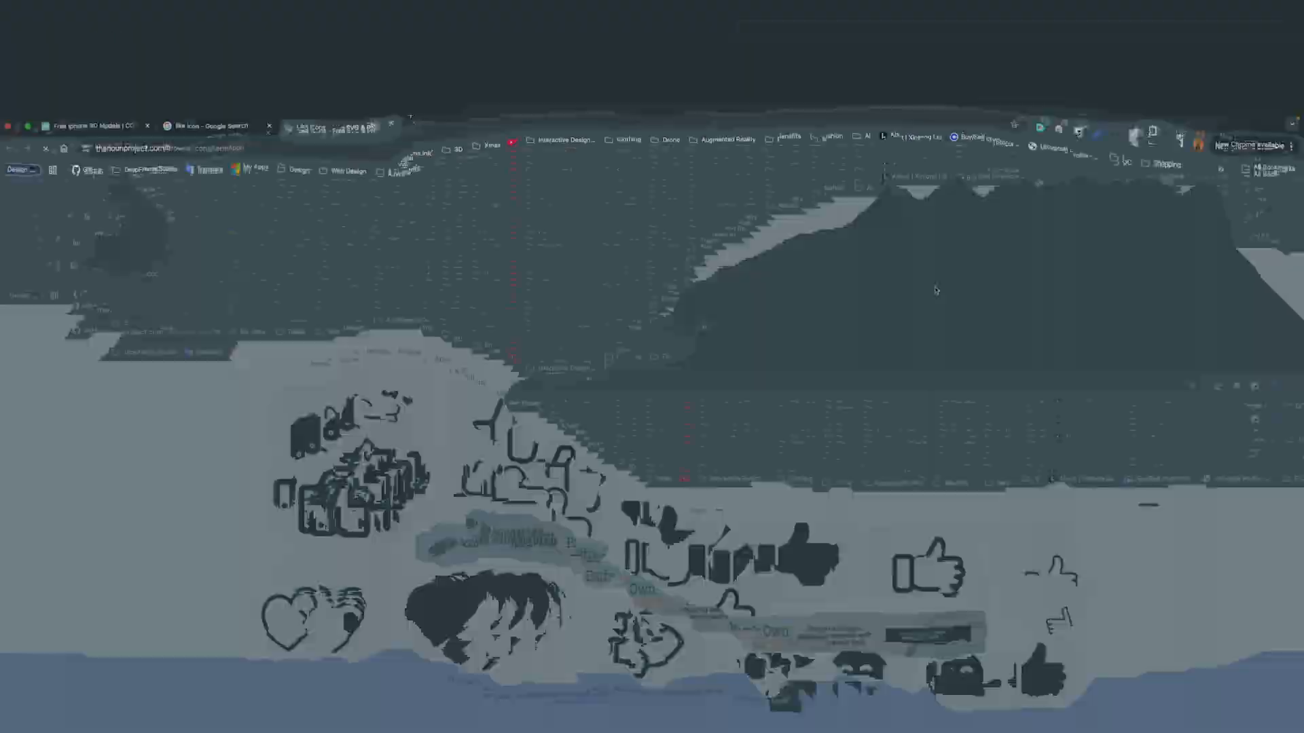
{"action": "right_click", "coordinate": [563, 265]}
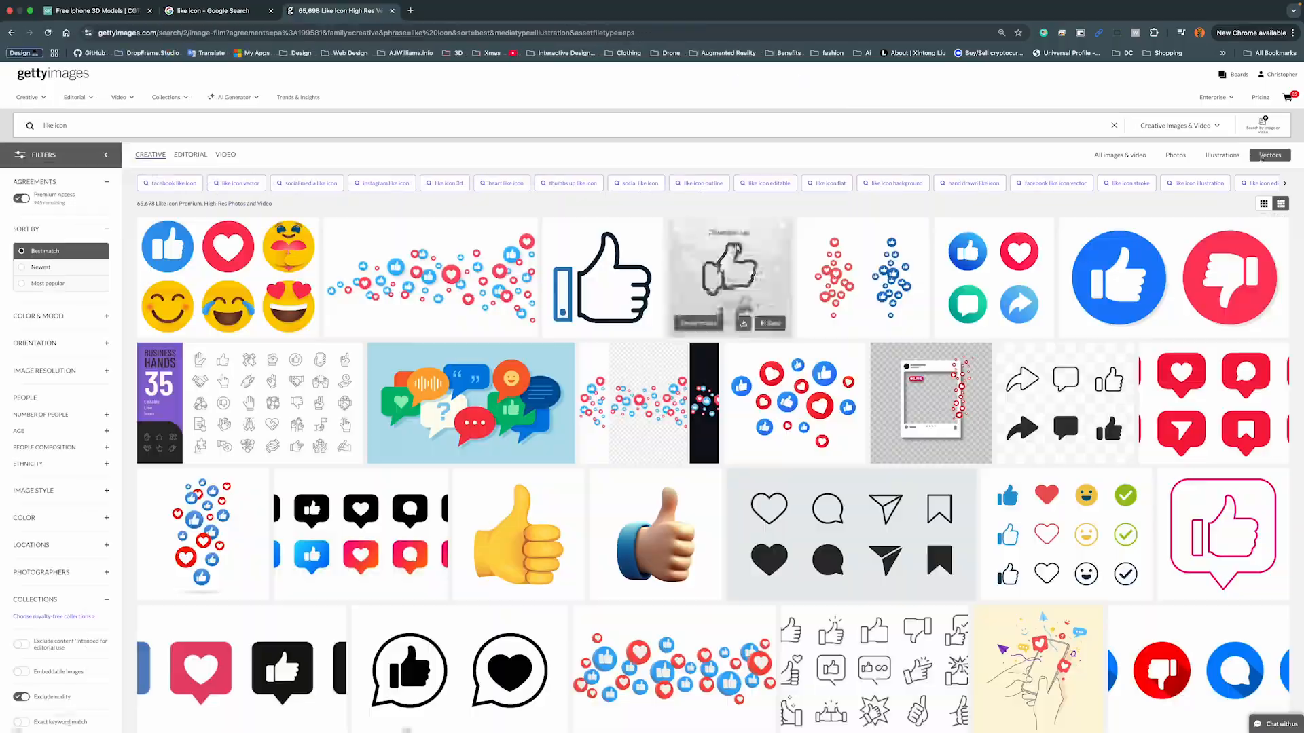
{"action": "scroll", "coordinate": [1070, 358], "scroll_direction": "down", "scroll_amount": 10}
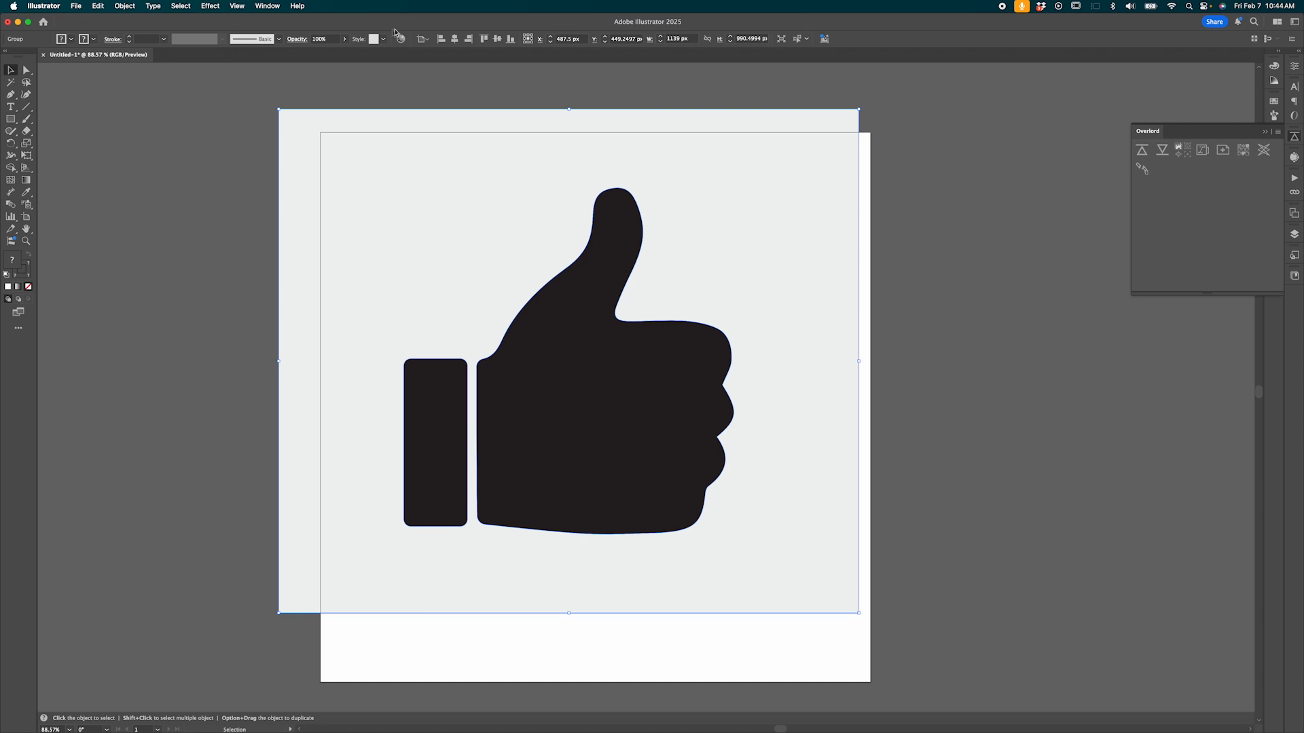
Step: Remove the grey background behind the thumbs-up artwork, scale the icon down and save the file as Like-3D.ai
{"action": "double_click", "coordinate": [541, 180]}
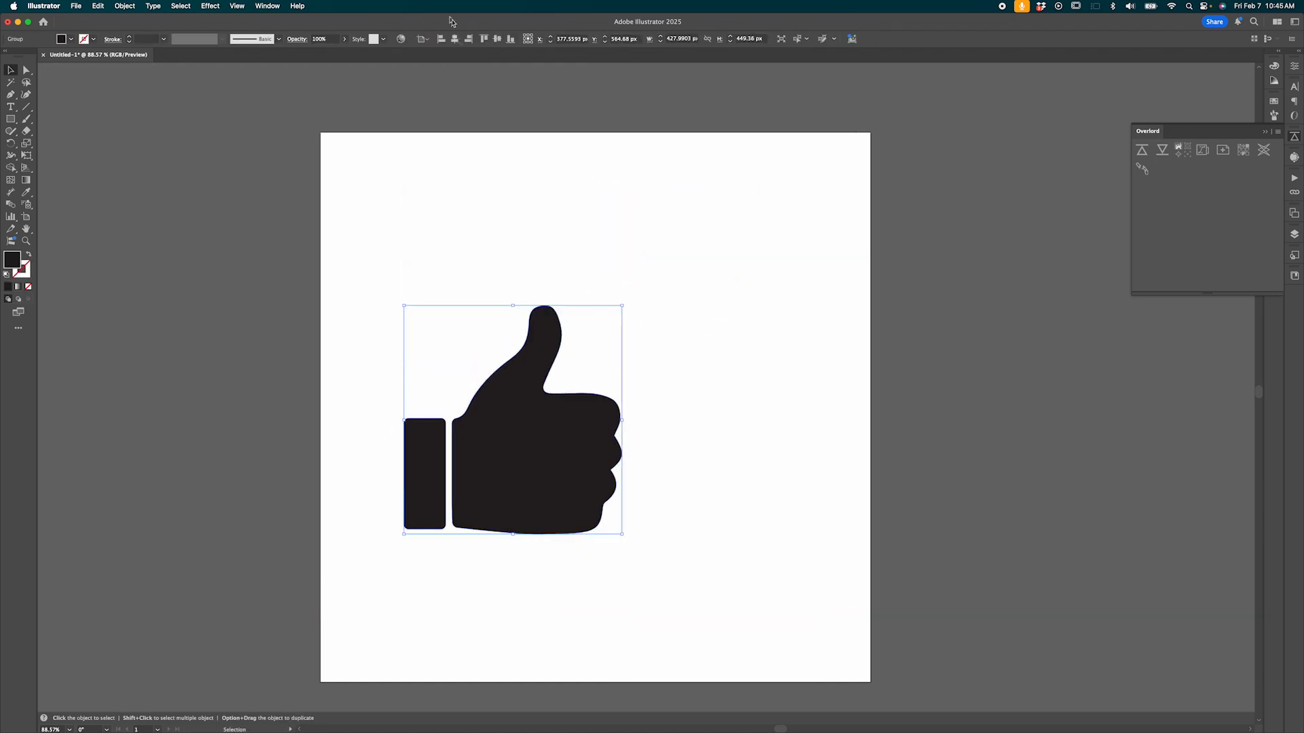
{"action": "key", "text": "super+s"}
{"action": "left_click", "coordinate": [593, 475]}
{"action": "type", "text": "L"}
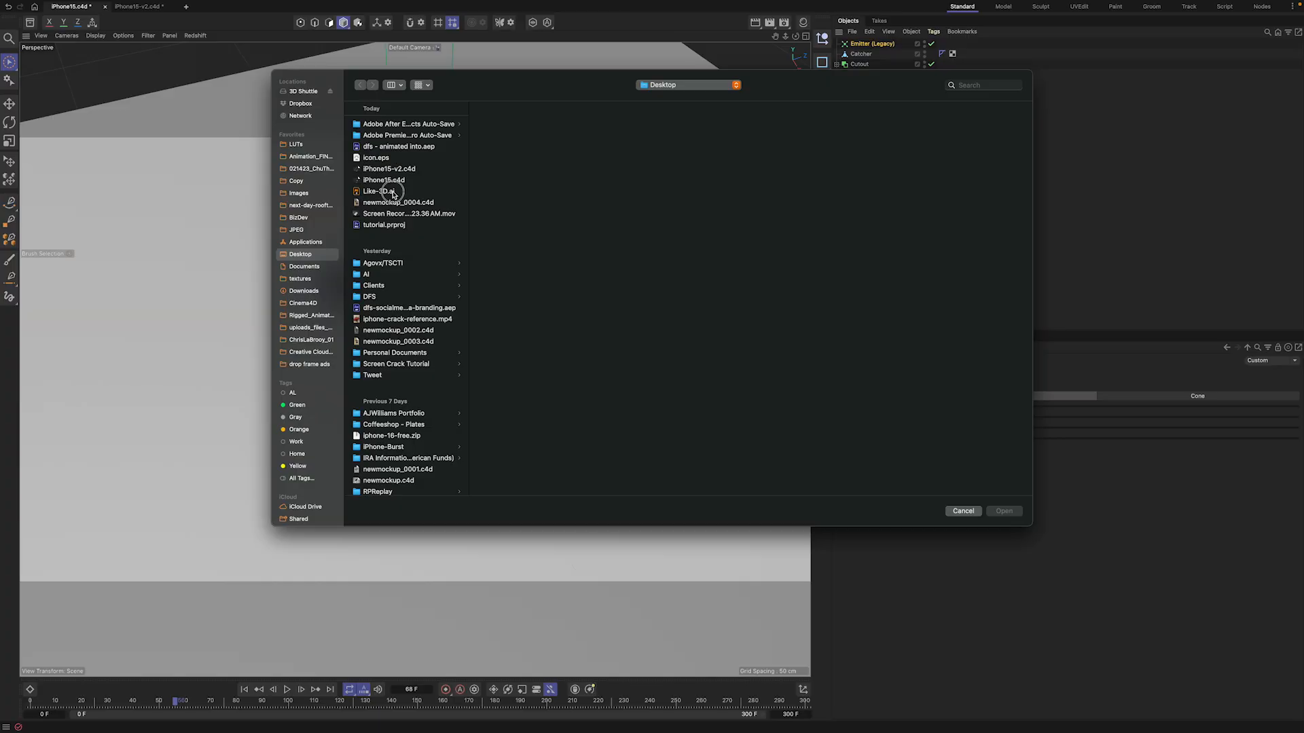
{"action": "left_click", "coordinate": [393, 194]}
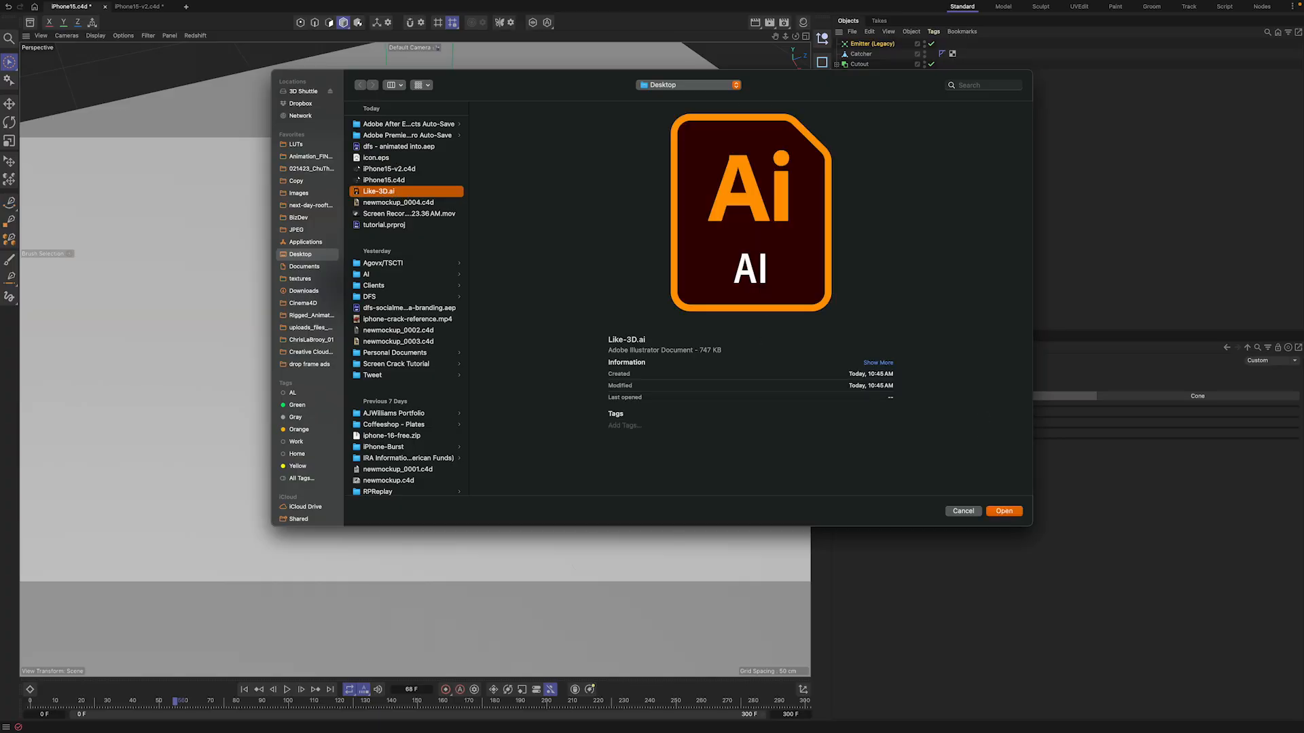
{"action": "left_click", "coordinate": [1003, 510]}
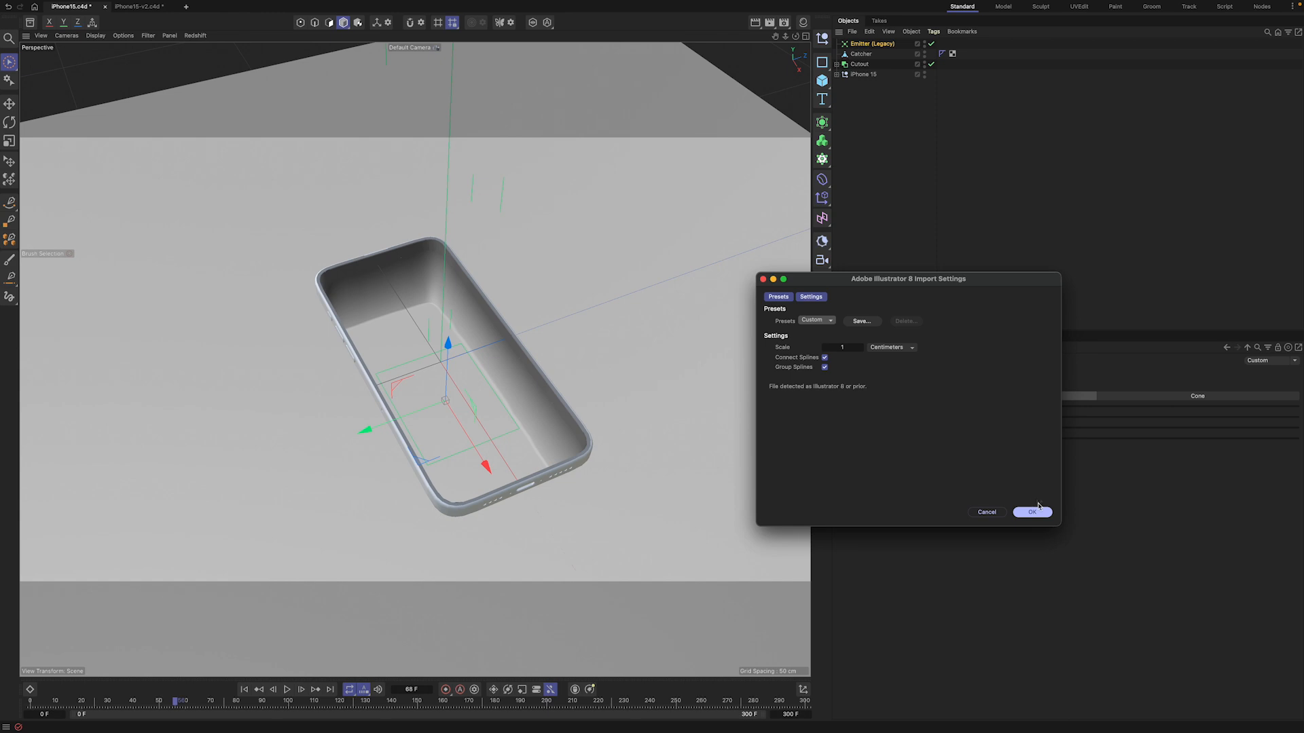
{"action": "left_click", "coordinate": [997, 510]}
Step: Merge Like-3D.ai into the iPhone scene at a scale of 1 centimeter with connected and grouped splines
{"action": "left_click", "coordinate": [852, 31]}
{"action": "left_click", "coordinate": [880, 60]}
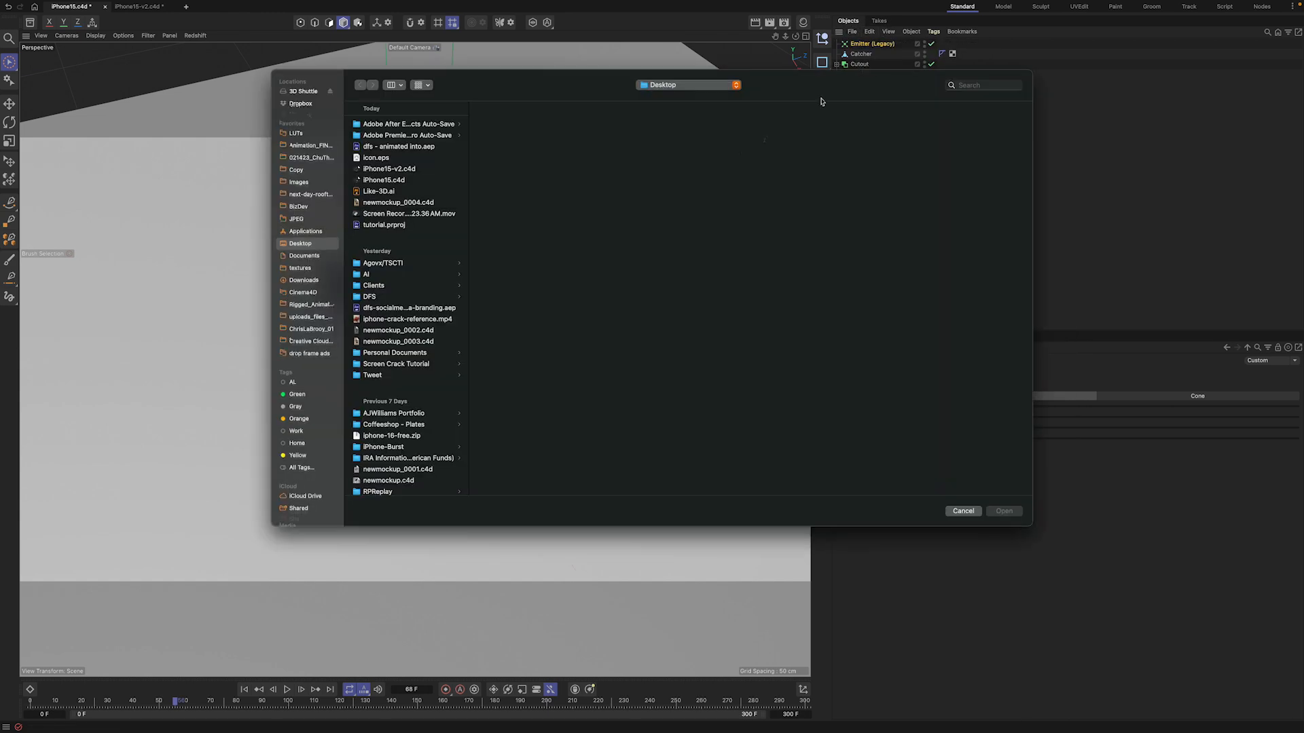
{"action": "left_click", "coordinate": [406, 193]}
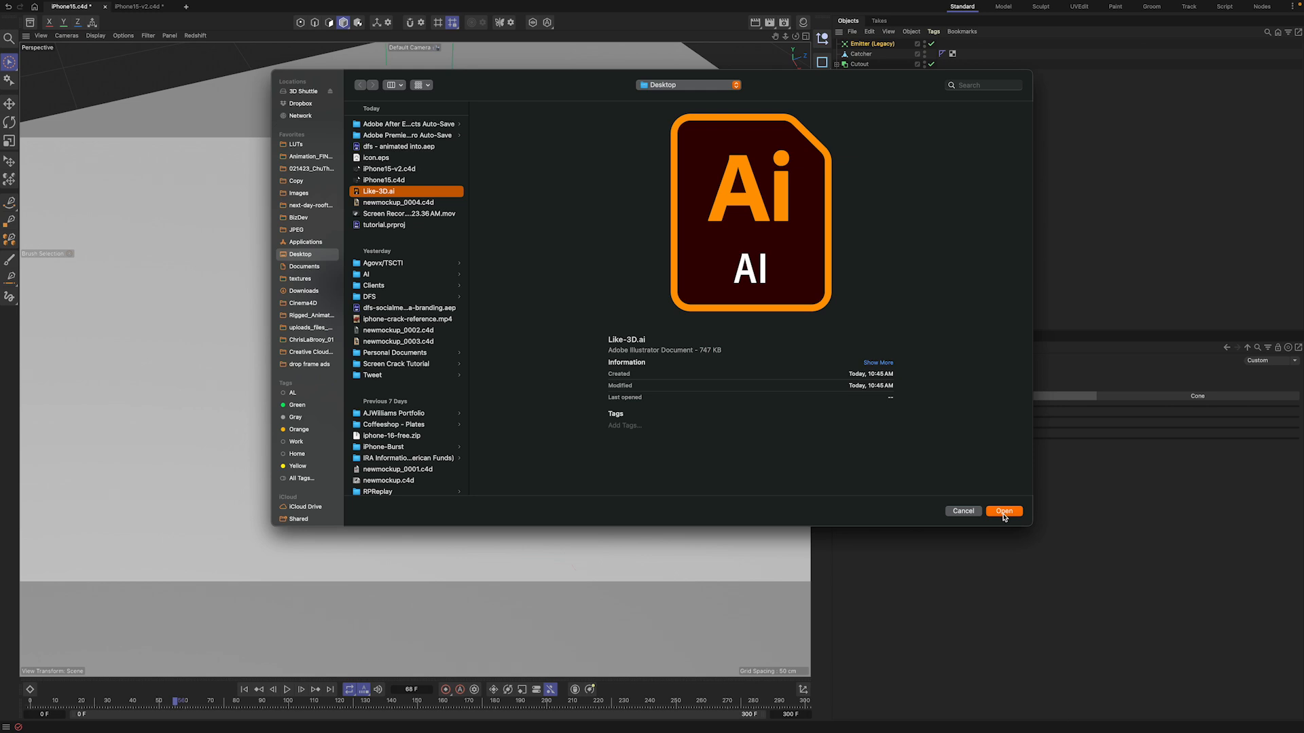
{"action": "left_click", "coordinate": [1004, 512]}
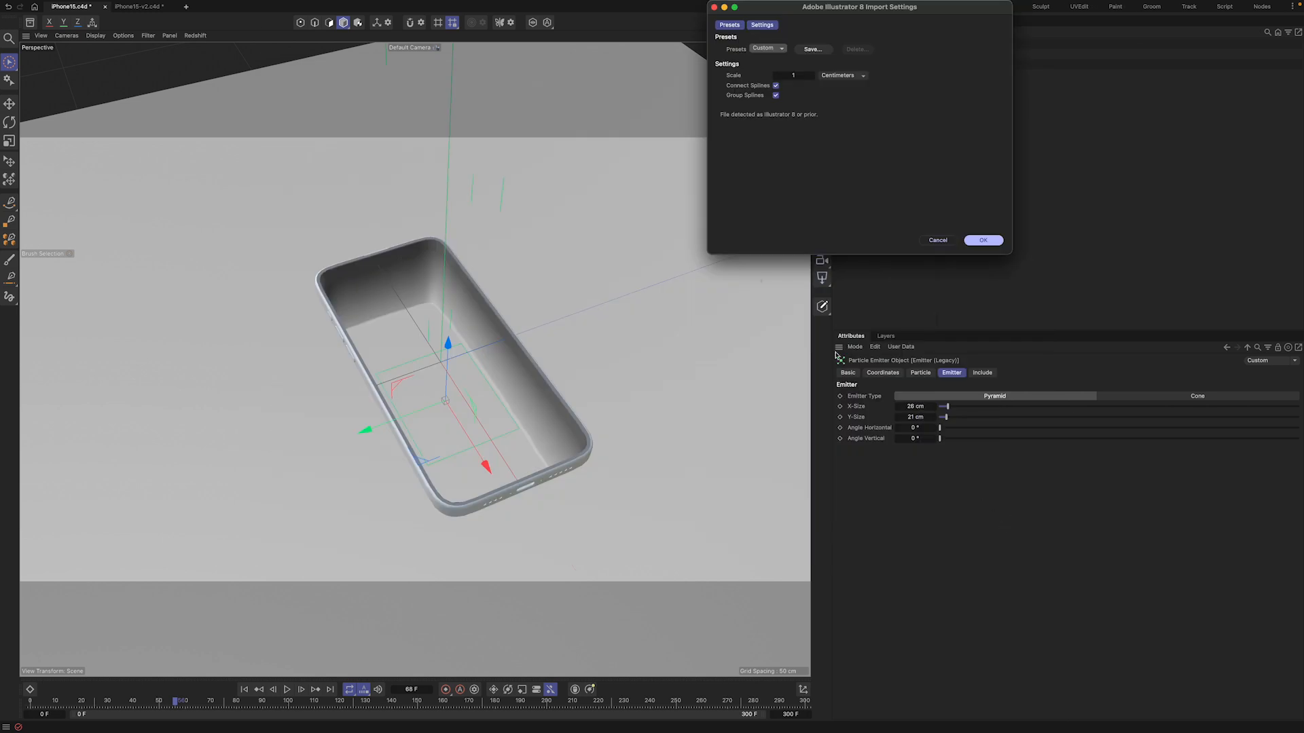
{"action": "left_click", "coordinate": [988, 240]}
Step: Combine the paths inside the Like-3D null into one spline with Connect Objects + Delete
{"action": "left_click_drag", "start_coordinate": [479, 435], "coordinate": [459, 334]}
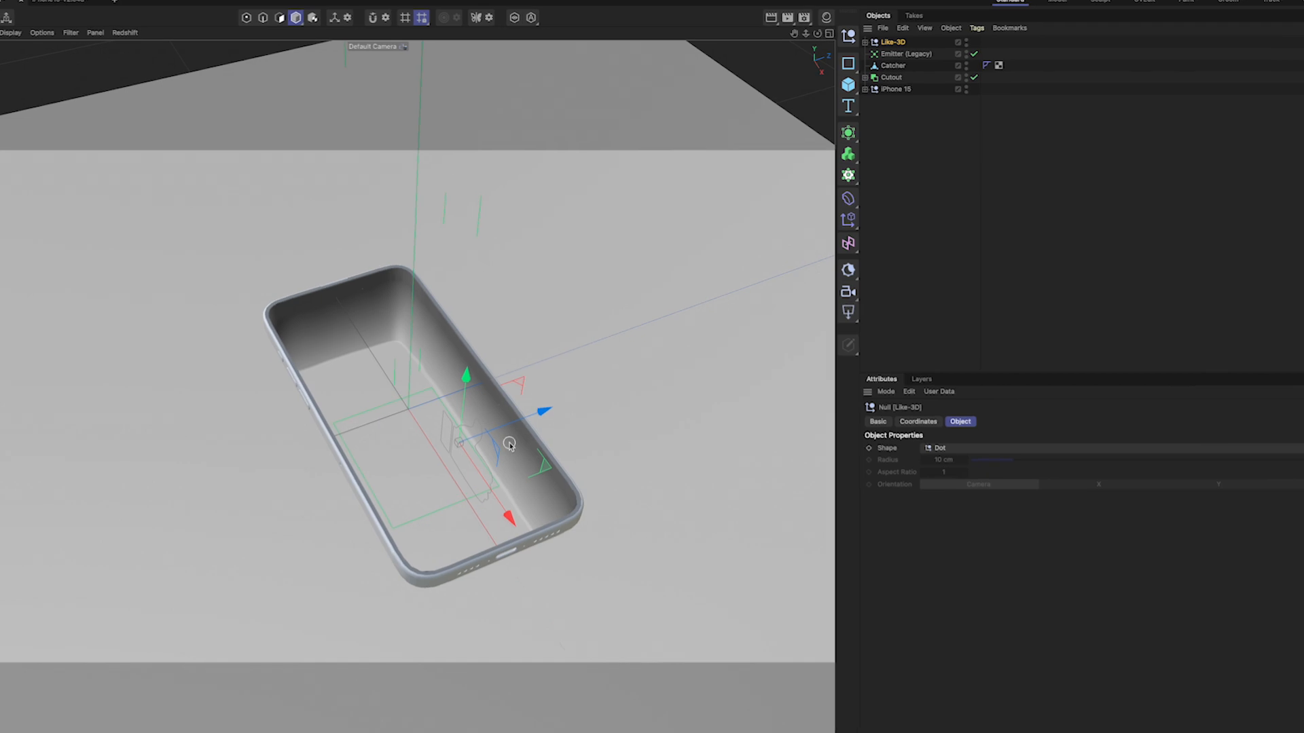
{"action": "left_click", "coordinate": [456, 465]}
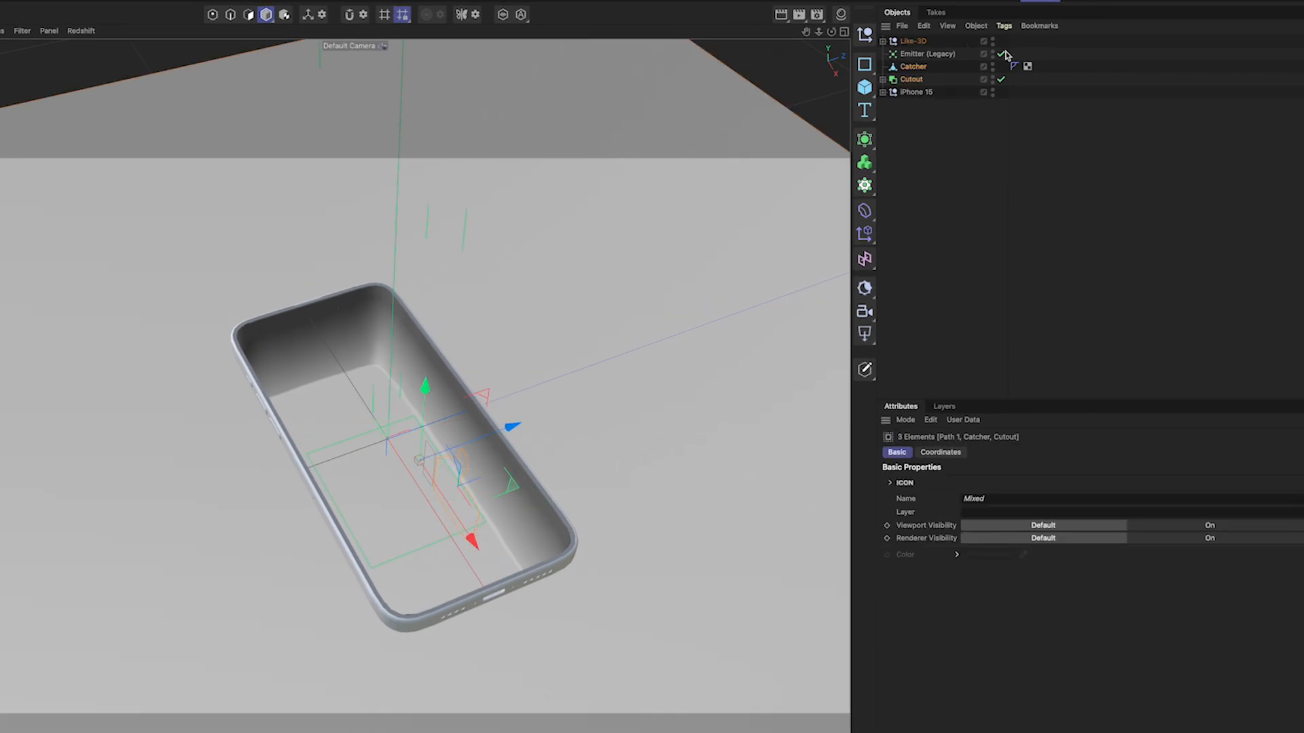
{"action": "left_click", "coordinate": [913, 42]}
{"action": "left_click", "coordinate": [883, 41]}
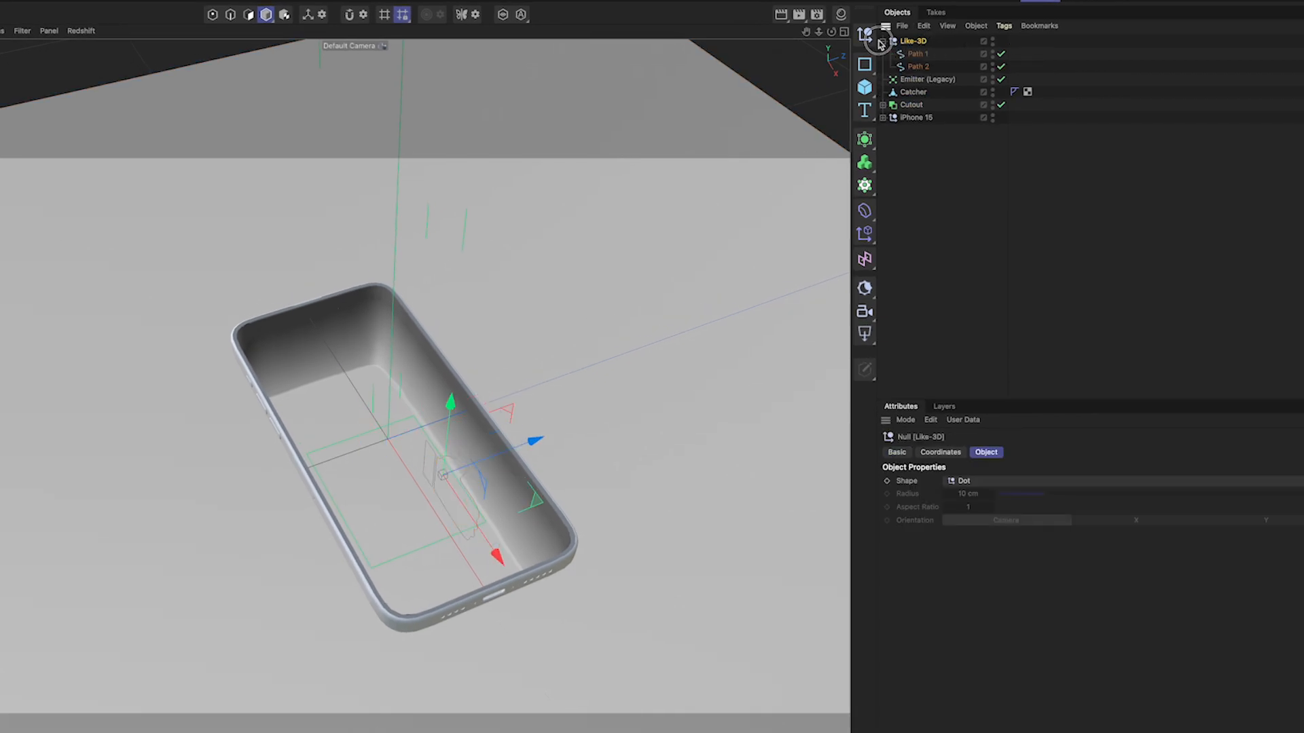
{"action": "left_click", "coordinate": [883, 41]}
{"action": "right_click", "coordinate": [927, 43]}
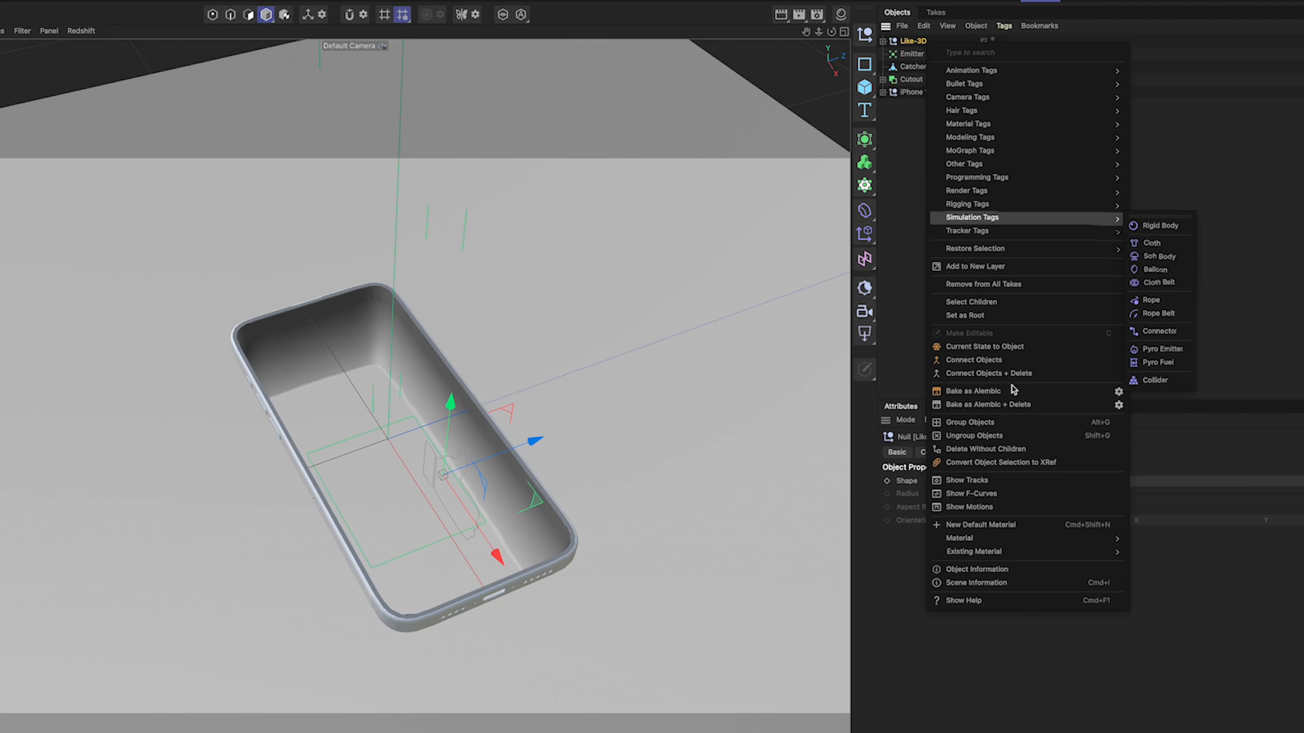
{"action": "left_click", "coordinate": [1029, 374]}
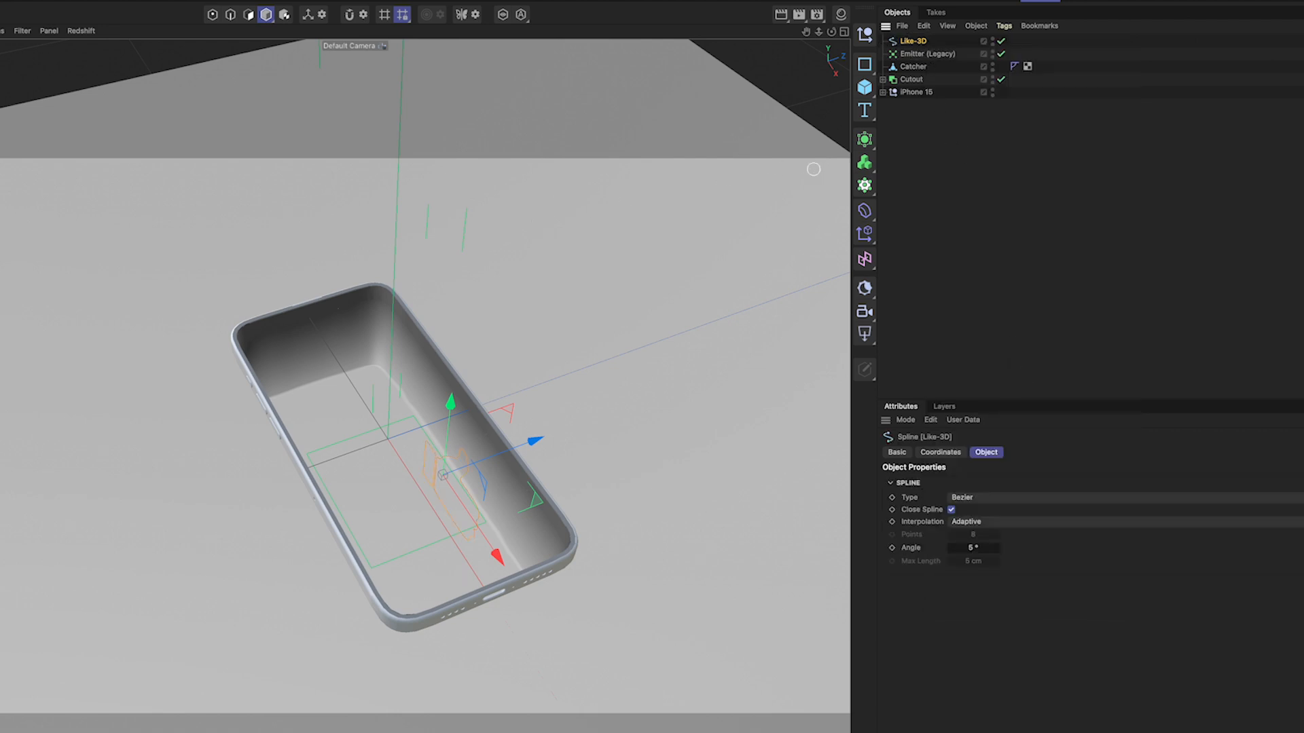
Step: Add an Extrude generator and nest the Like-3D spline inside it
{"action": "key", "text": "shift+c"}
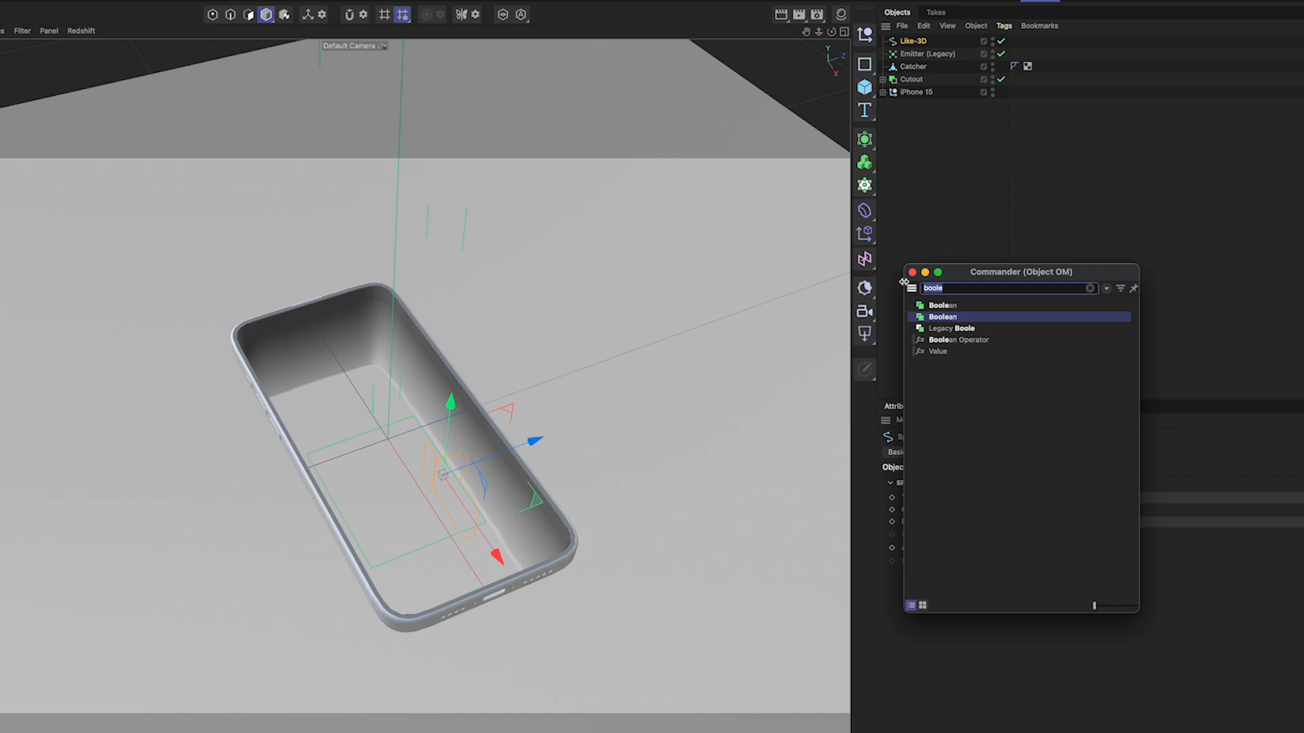
{"action": "key", "text": "BackSpace"}
{"action": "type", "text": "extr"}
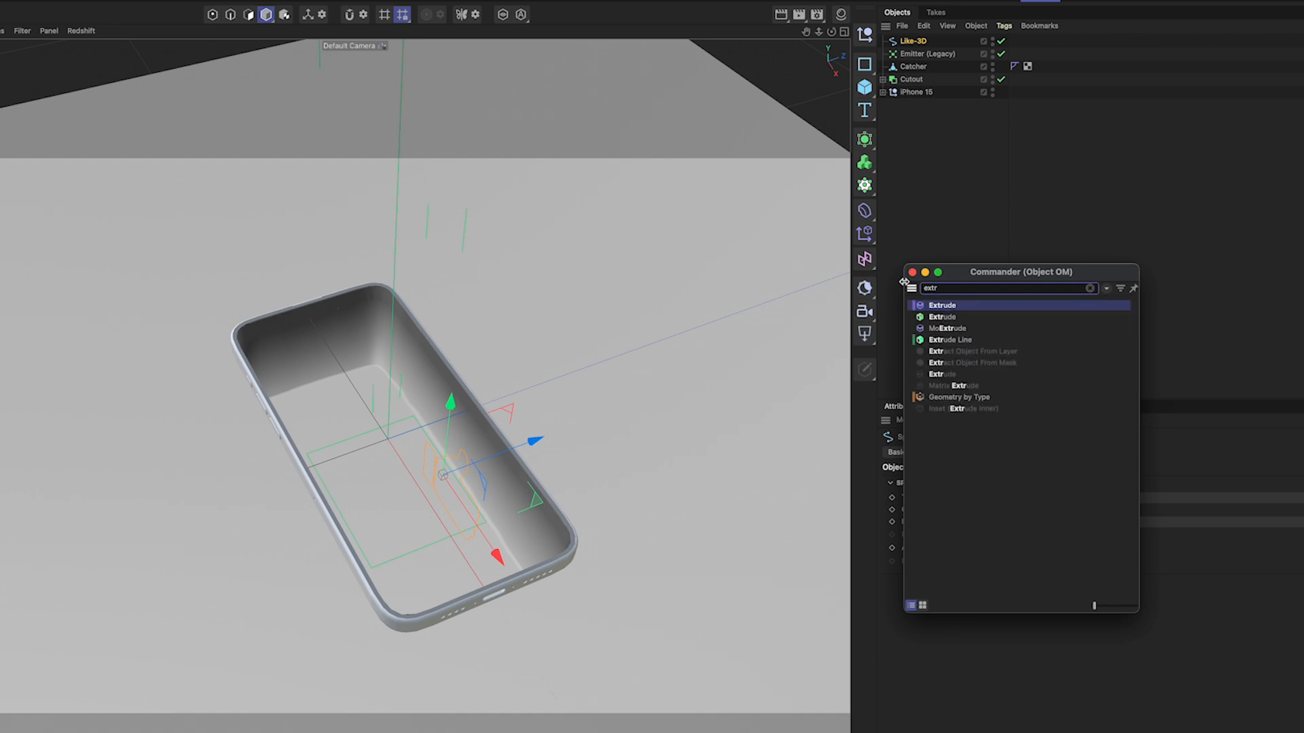
{"action": "key", "text": "Return"}
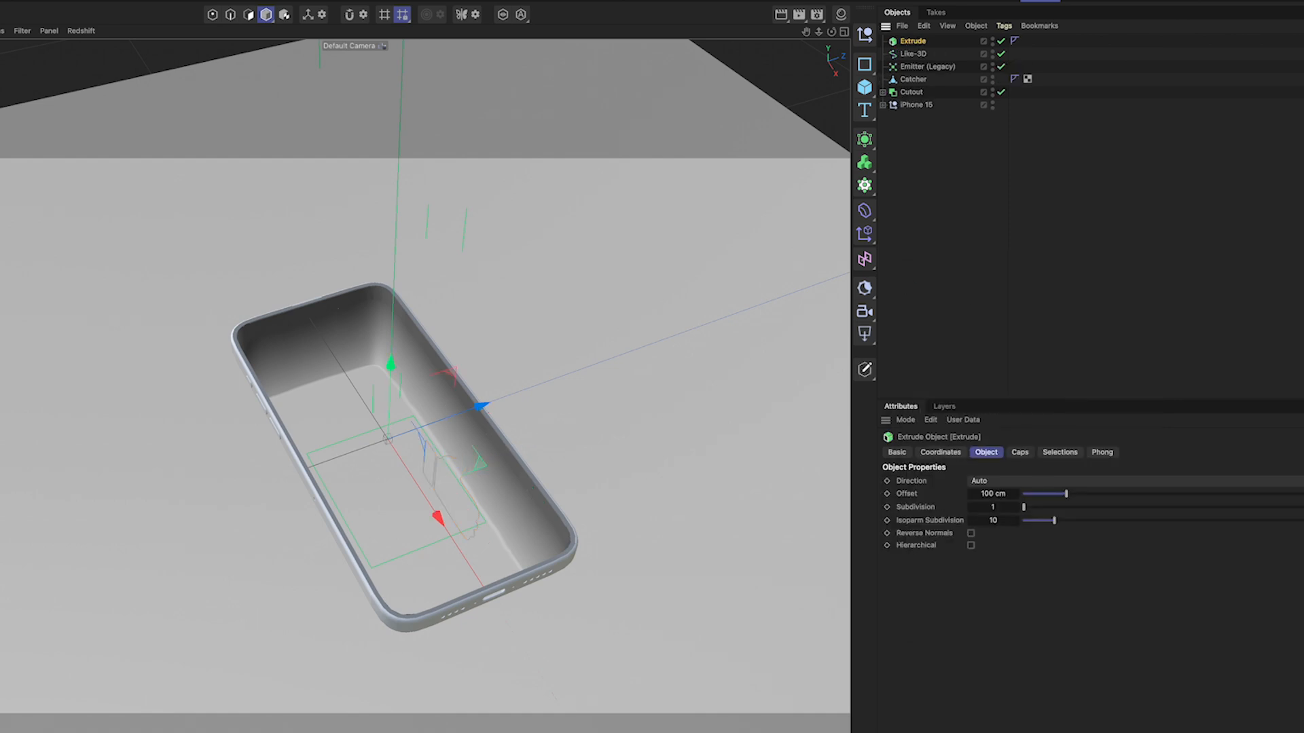
{"action": "left_click_drag", "start_coordinate": [913, 53], "coordinate": [916, 43]}
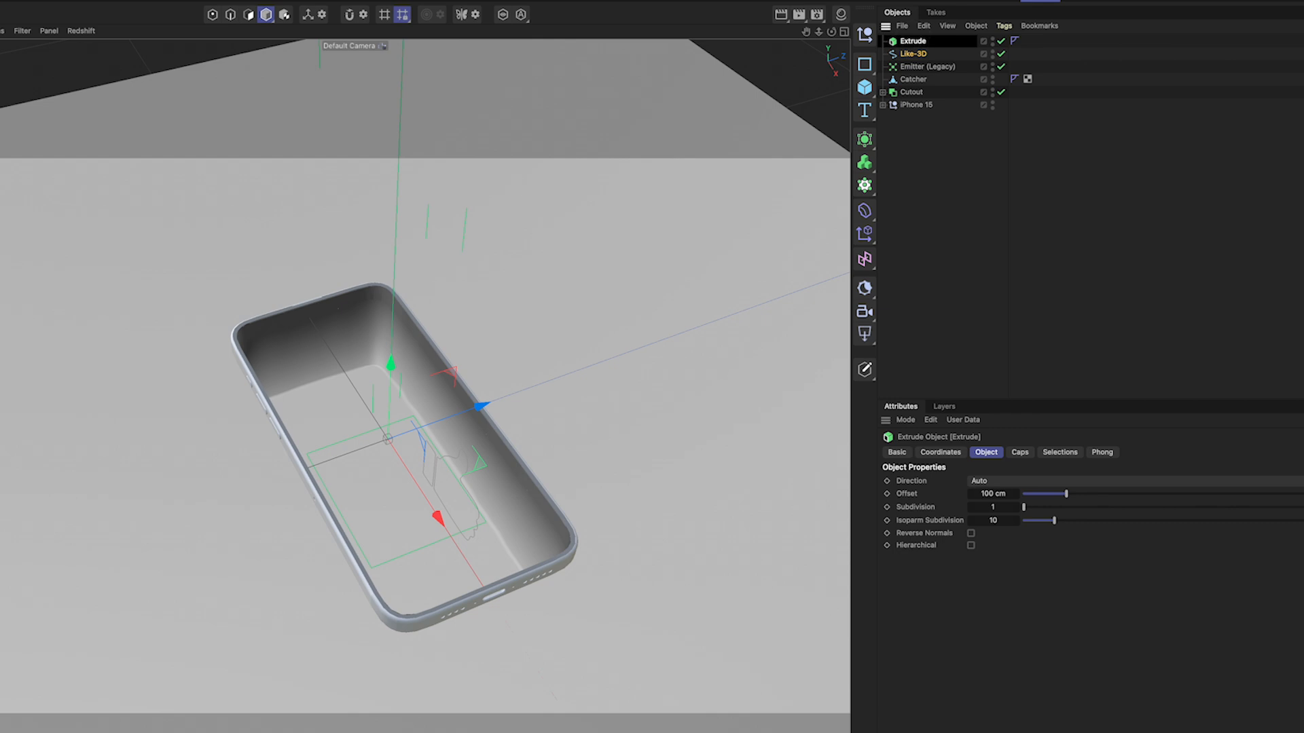
Step: Set the Extrude's direction to Z and its offset to 2 cm
{"action": "left_click", "coordinate": [914, 41]}
{"action": "left_click", "coordinate": [998, 481]}
{"action": "left_click", "coordinate": [990, 536]}
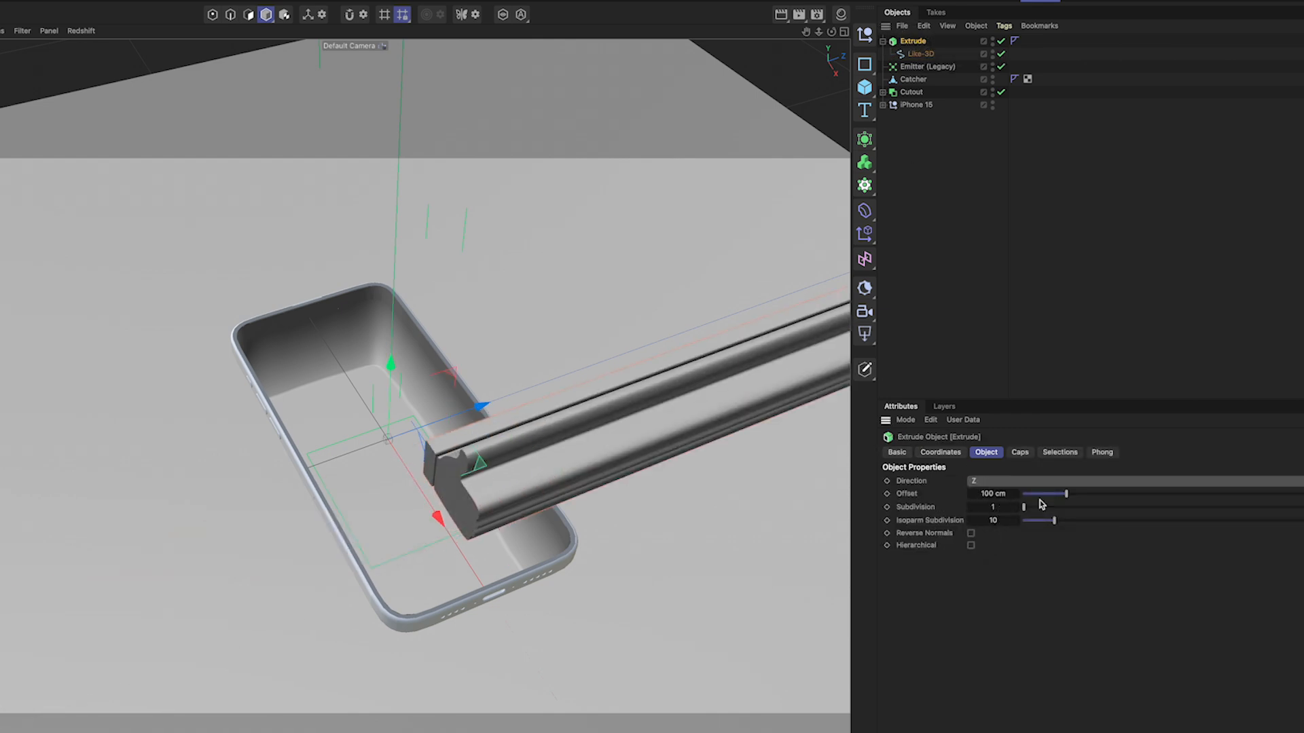
{"action": "left_click", "coordinate": [1009, 493]}
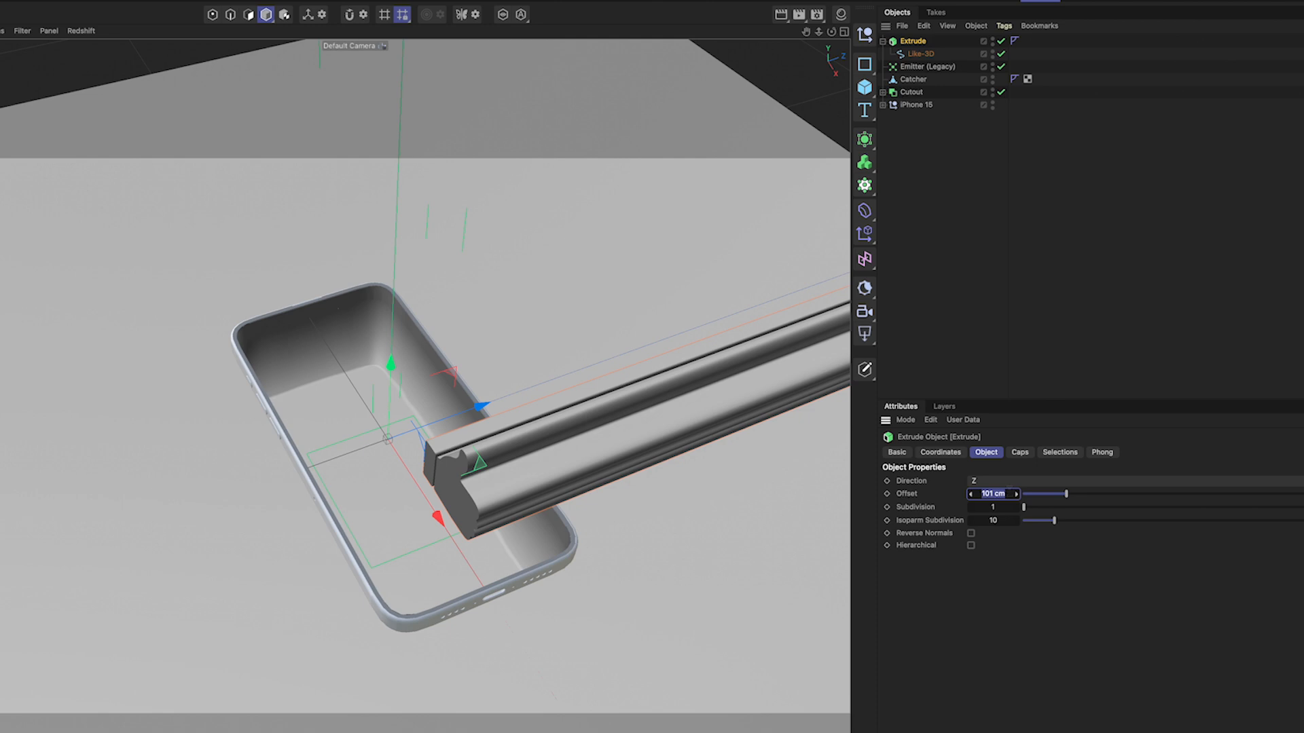
{"action": "type", "text": "3"}
{"action": "key", "text": "Return"}
{"action": "left_click", "coordinate": [1001, 494]}
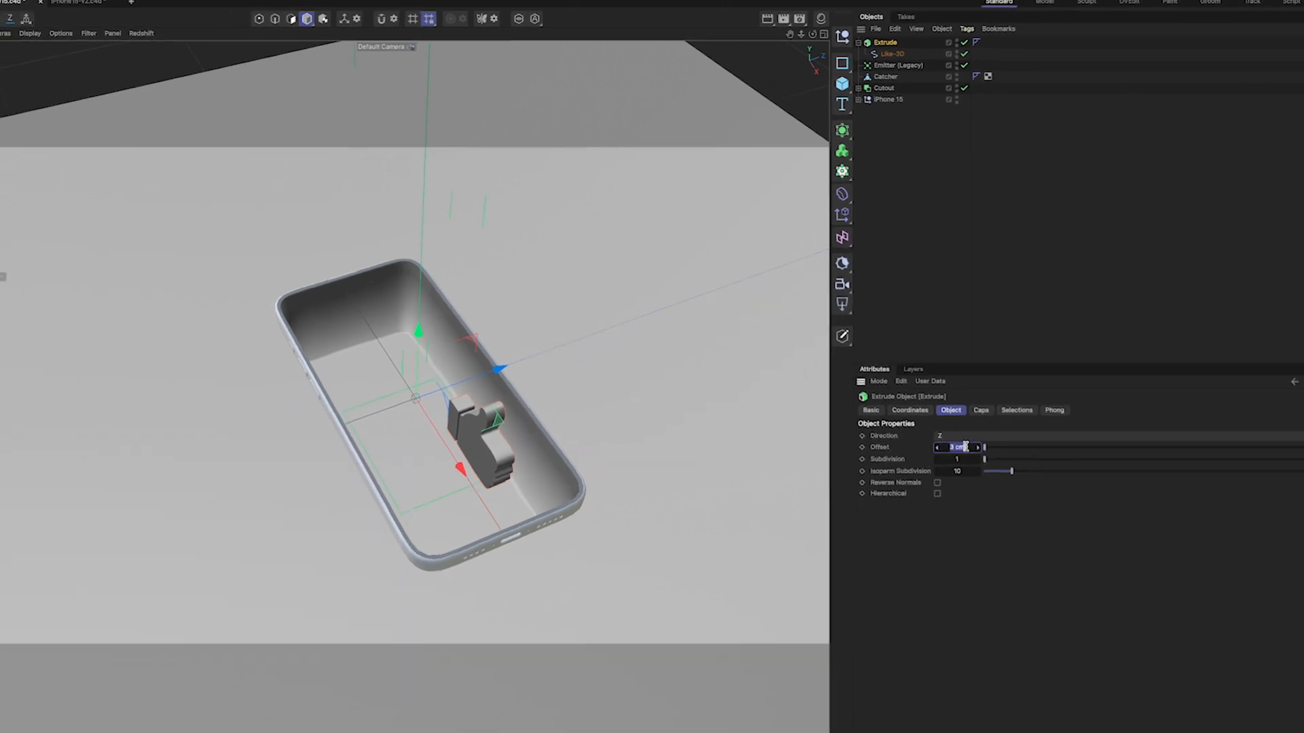
{"action": "type", "text": "2"}
{"action": "key", "text": "Return"}
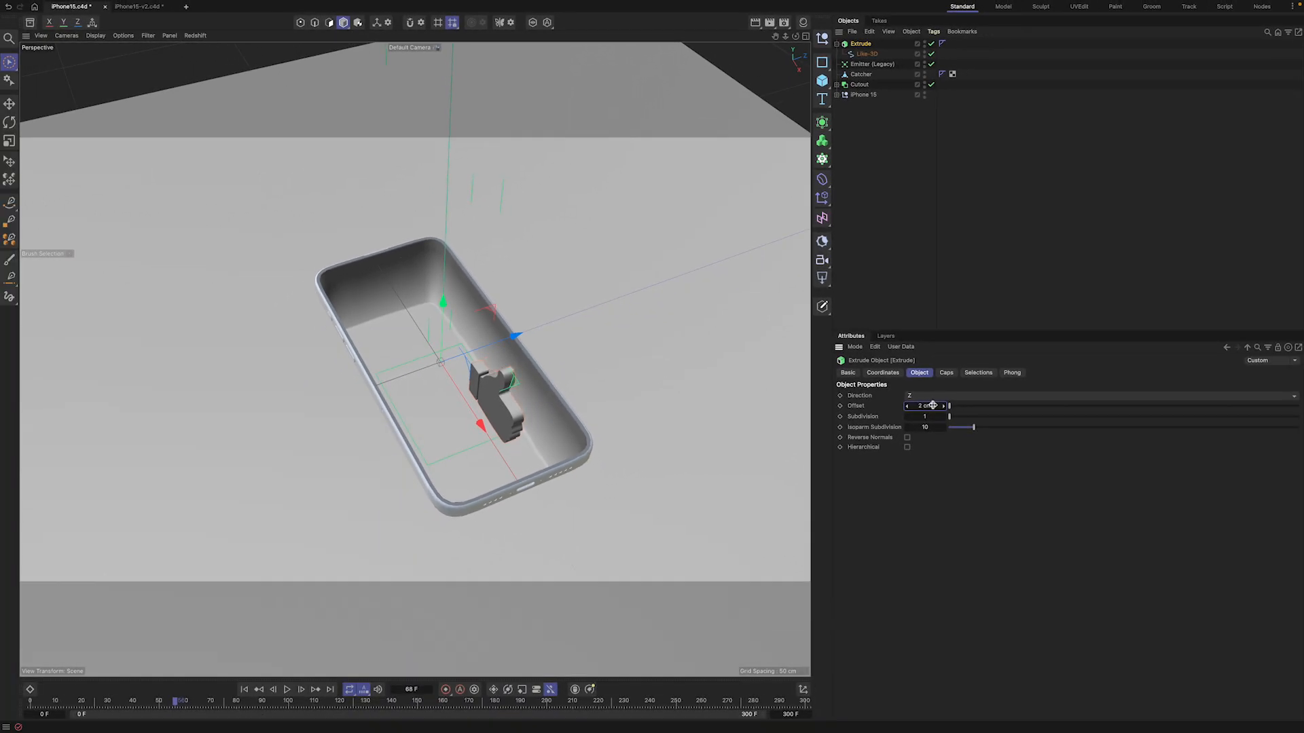
Step: Give the Extrude's caps a Round bevel with a size of 0.33 cm
{"action": "left_click", "coordinate": [946, 372]}
{"action": "left_click", "coordinate": [1032, 470]}
{"action": "left_click_drag", "start_coordinate": [954, 480], "coordinate": [931, 480]}
{"action": "left_click", "coordinate": [944, 470]}
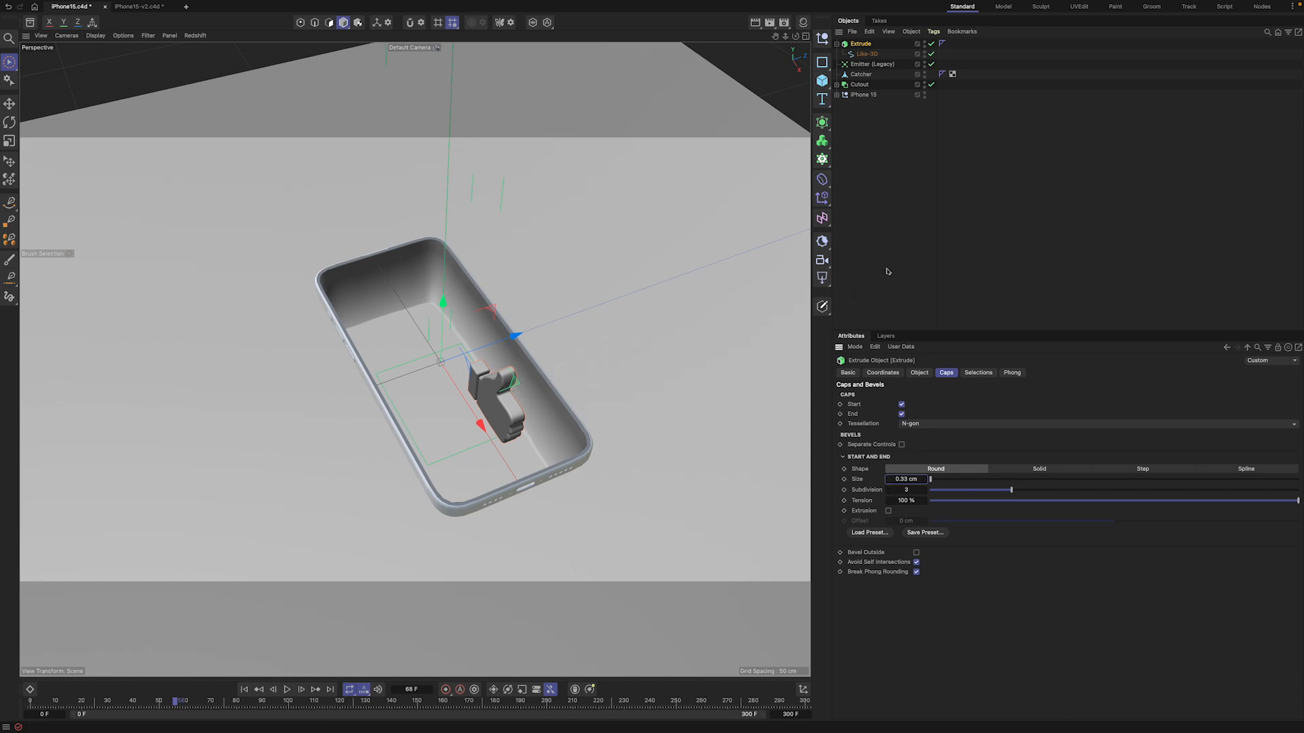
Step: Convert the Extrude into one polygon object with Connect Objects + Delete and scale it down to about half its size
{"action": "left_click", "coordinate": [837, 44]}
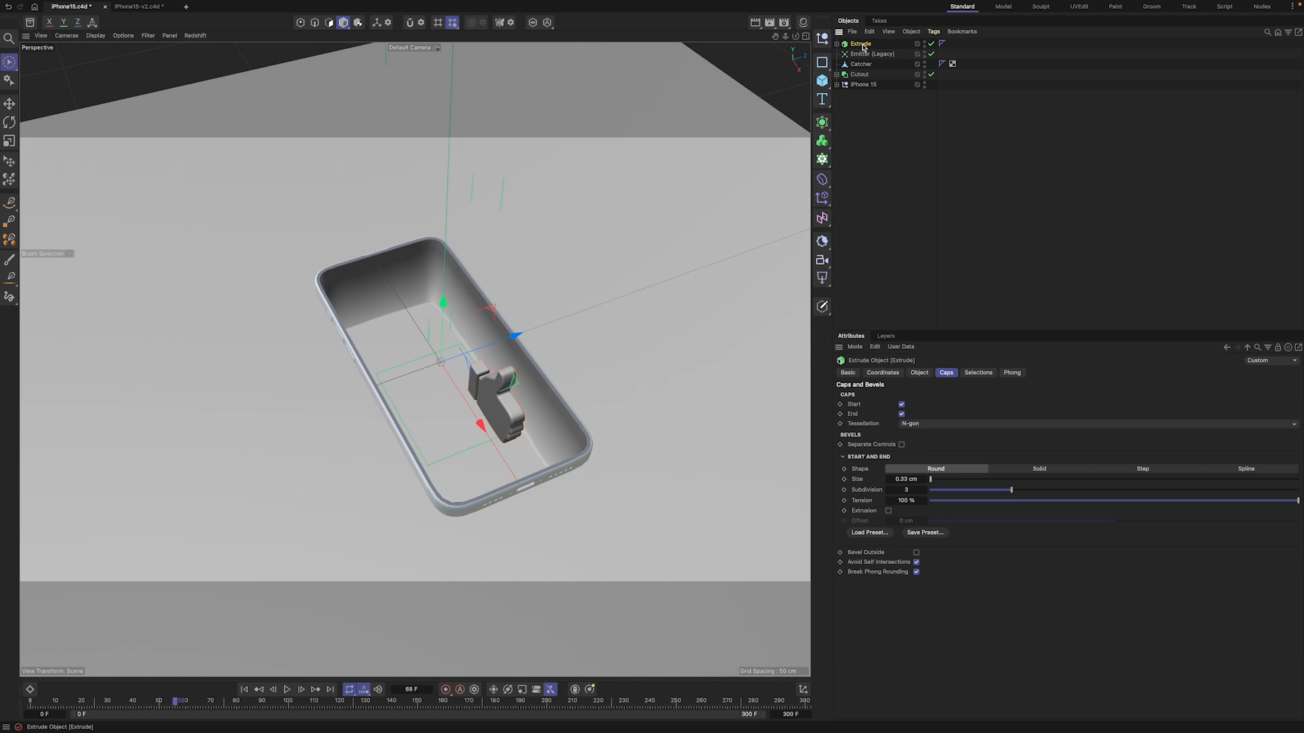
{"action": "right_click", "coordinate": [862, 46]}
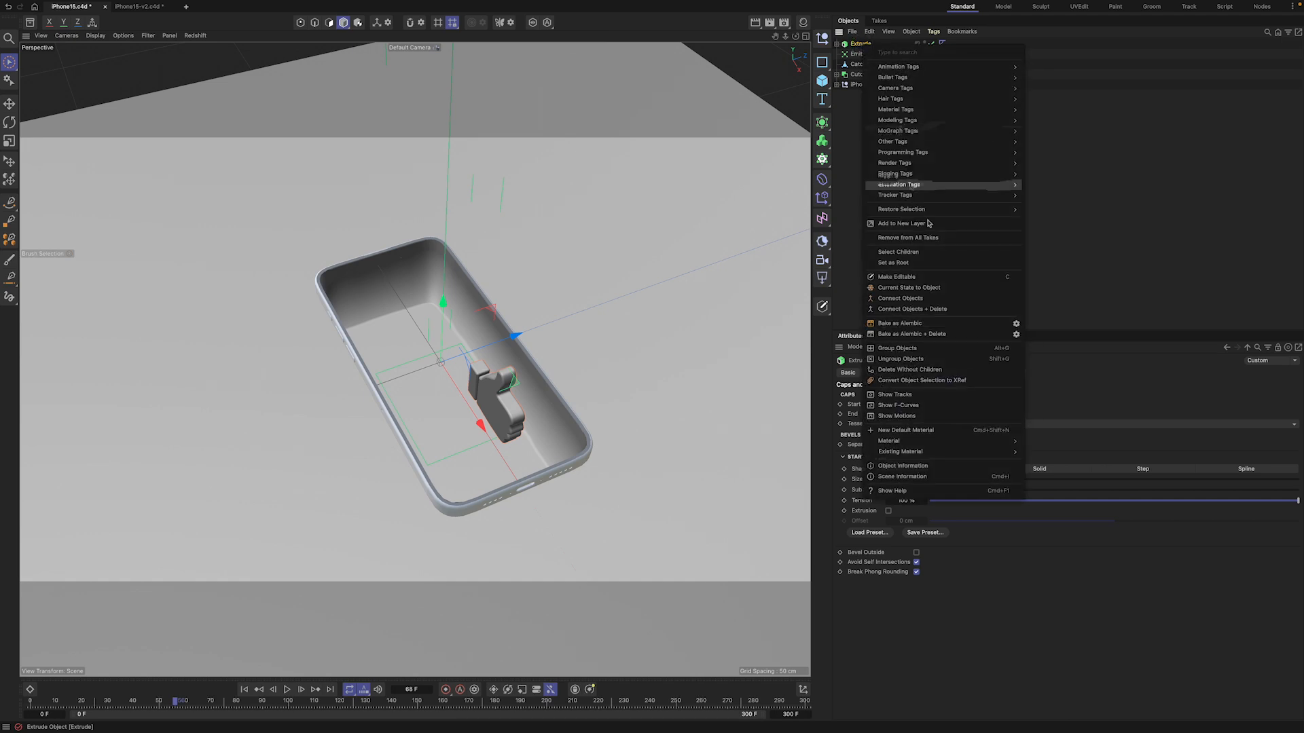
{"action": "left_click", "coordinate": [957, 309]}
{"action": "key", "text": "t"}
{"action": "mouse_move", "coordinate": [328, 378]}
{"action": "left_mouse_down"}
{"action": "mouse_move", "coordinate": [186, 326]}
{"action": "mouse_move", "coordinate": [80, 328]}
{"action": "mouse_move", "coordinate": [154, 335]}
{"action": "mouse_move", "coordinate": [299, 298]}
{"action": "left_mouse_up"}
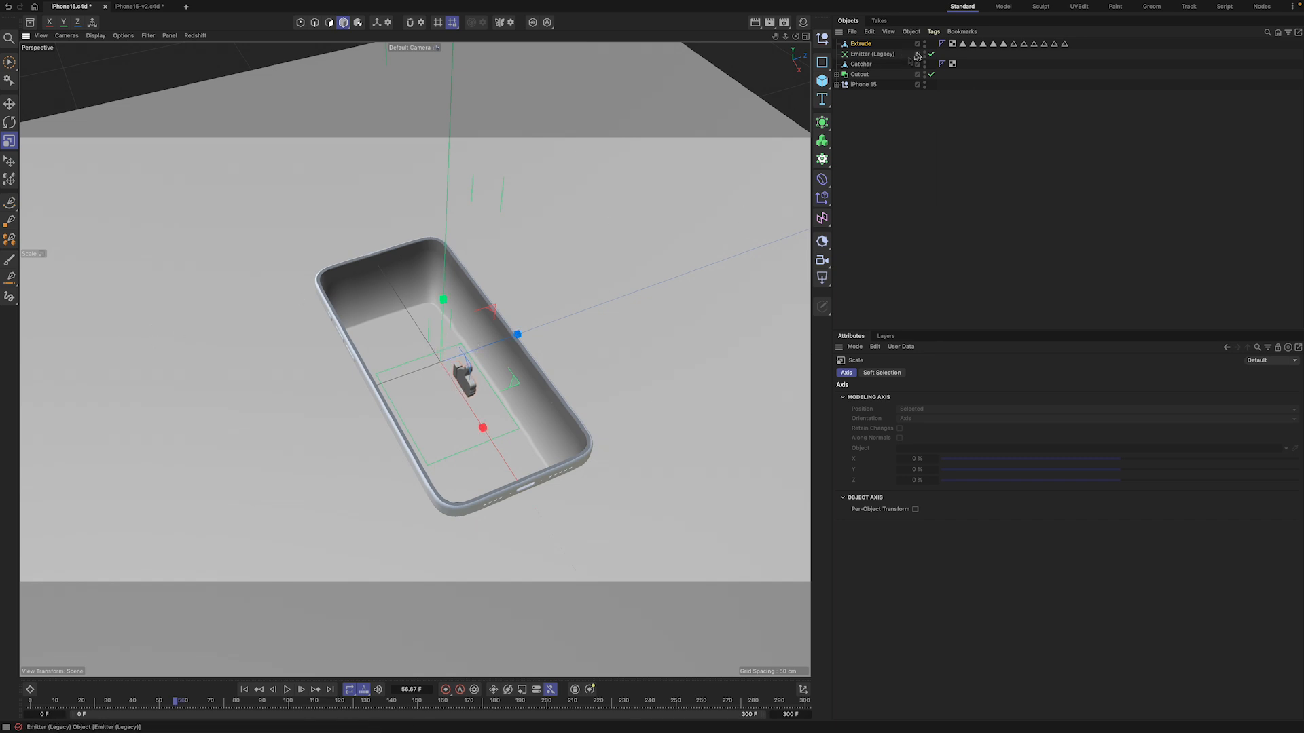
Step: Delete all selection tags from the extruded mesh and rename the object Thumbs Up
{"action": "left_click_drag", "start_coordinate": [861, 44], "coordinate": [976, 54]}
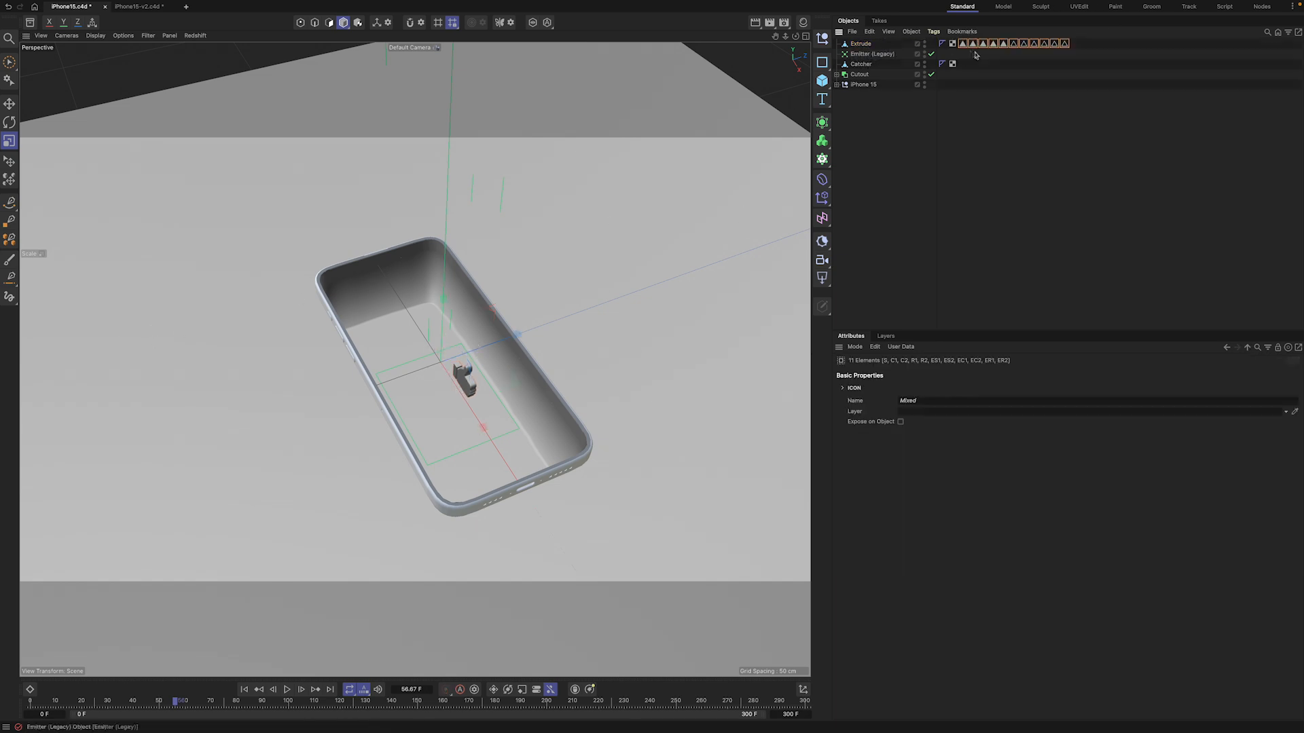
{"action": "key", "text": "Delete"}
{"action": "left_click", "coordinate": [862, 43]}
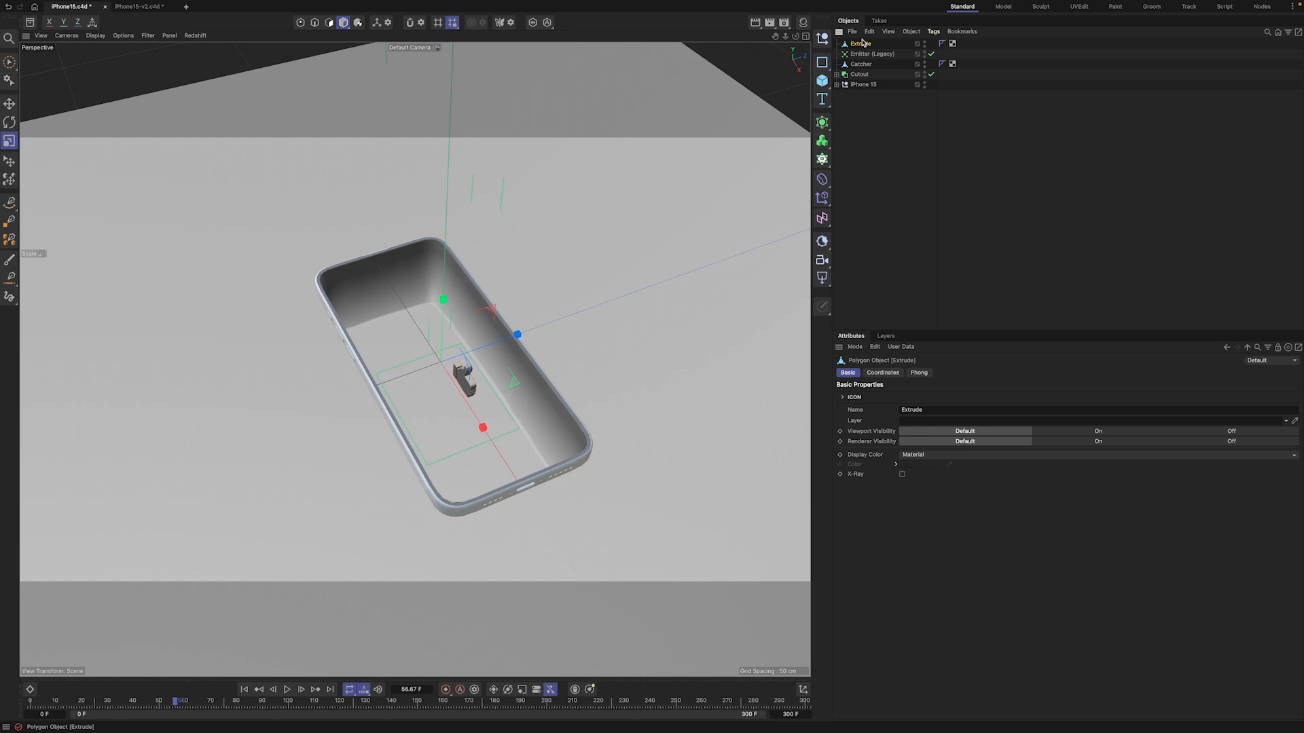
{"action": "double_click", "coordinate": [862, 44]}
{"action": "key", "text": "Return"}
Step: Nest Thumbs Up inside the Emitter (Legacy) and enable Show Objects for its particles
{"action": "left_click_drag", "start_coordinate": [863, 44], "coordinate": [872, 55]}
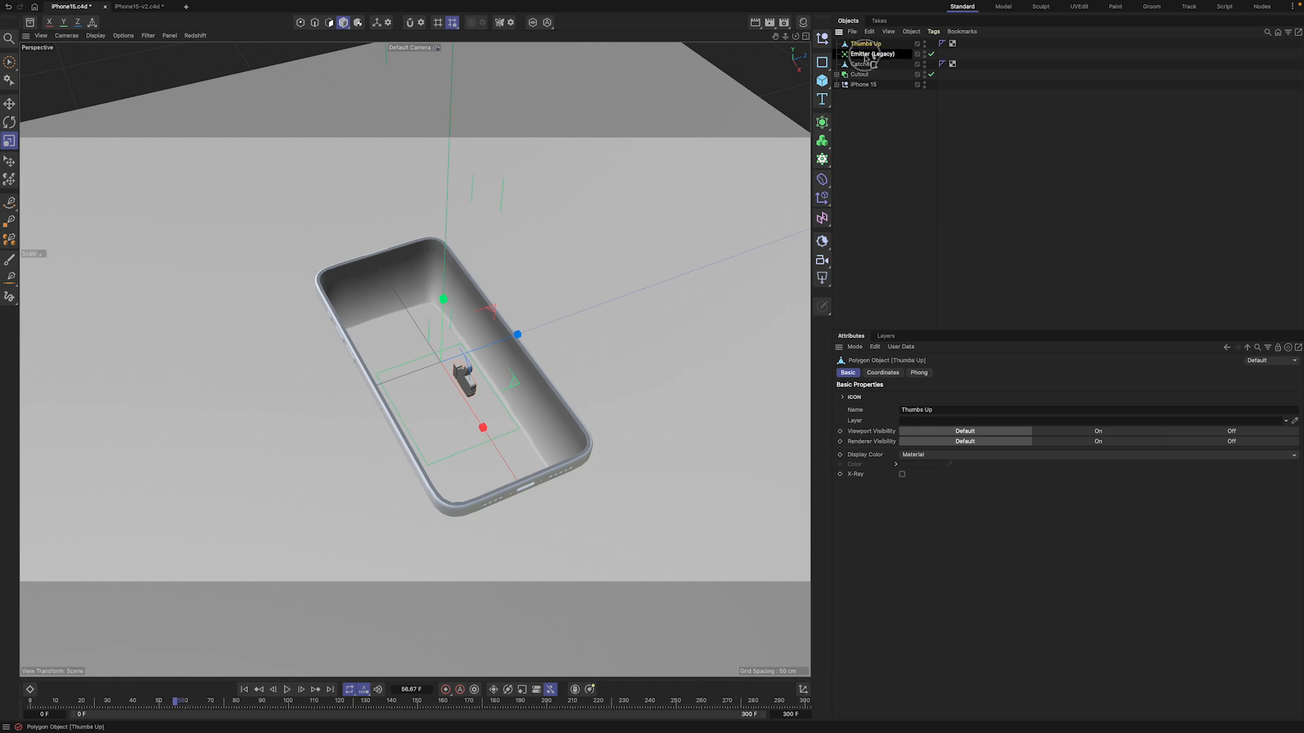
{"action": "left_click", "coordinate": [872, 44]}
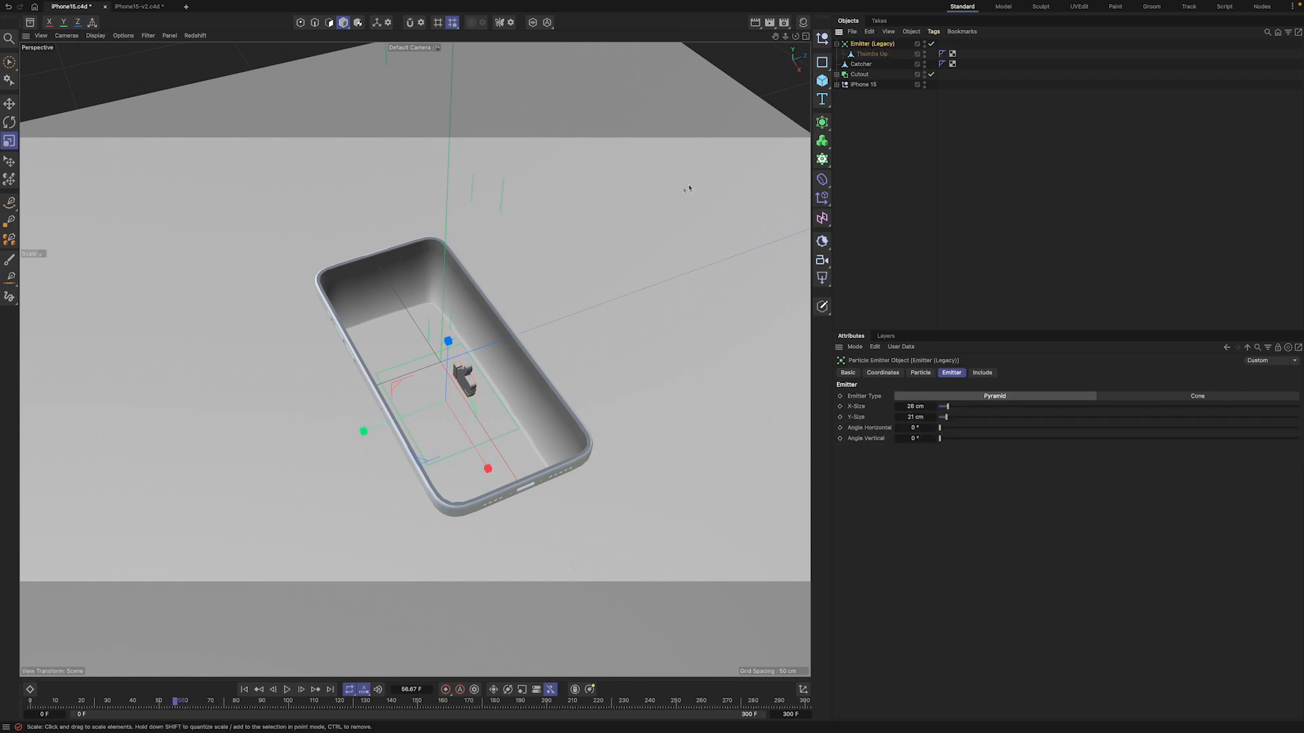
{"action": "left_click", "coordinate": [918, 373]}
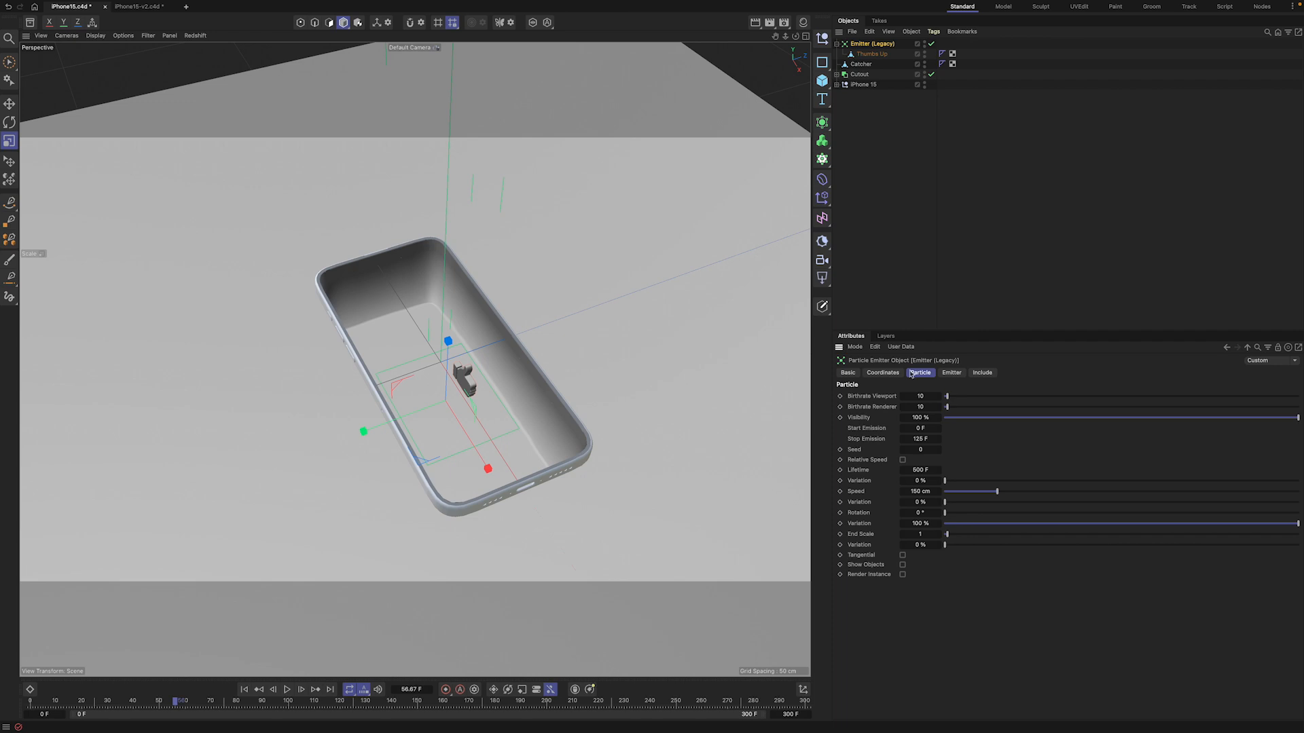
{"action": "left_click", "coordinate": [902, 565]}
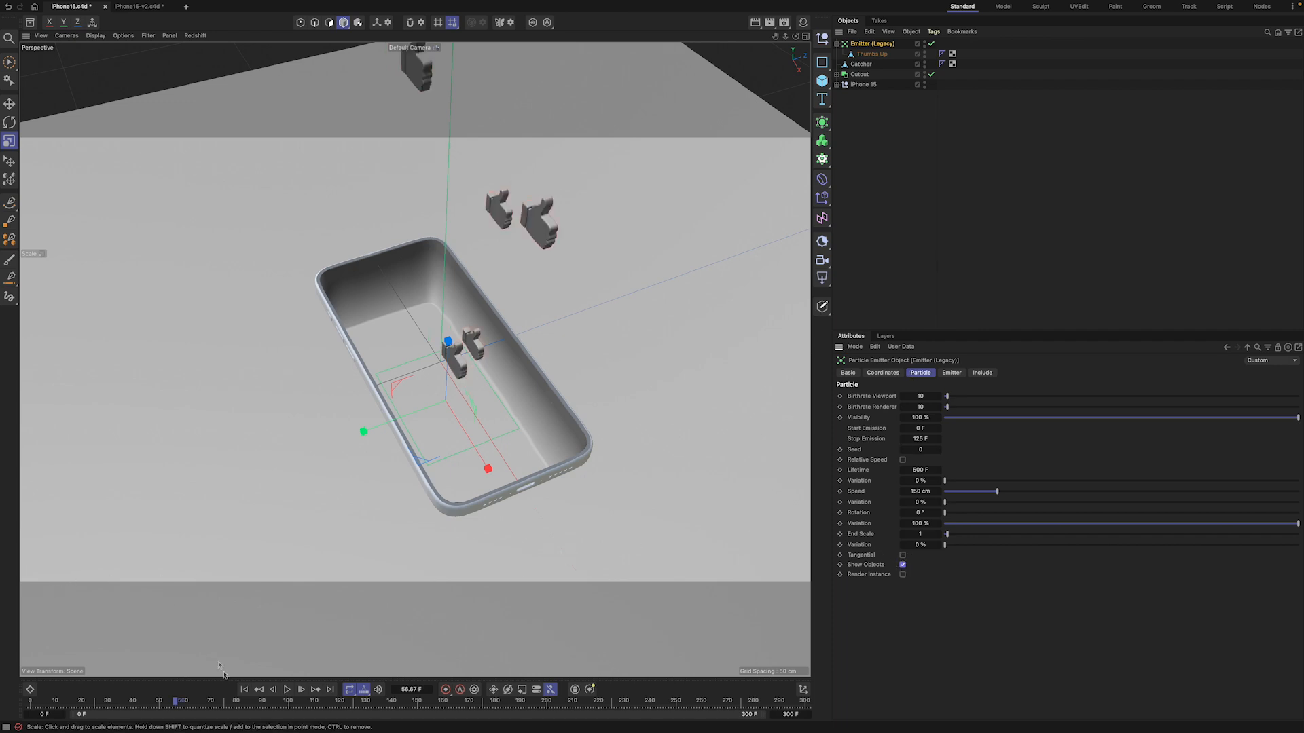
Step: Play the animation from the first frame to check how the emitter sends out the thumbs-up icons
{"action": "left_click", "coordinate": [244, 689]}
{"action": "left_click", "coordinate": [287, 690]}
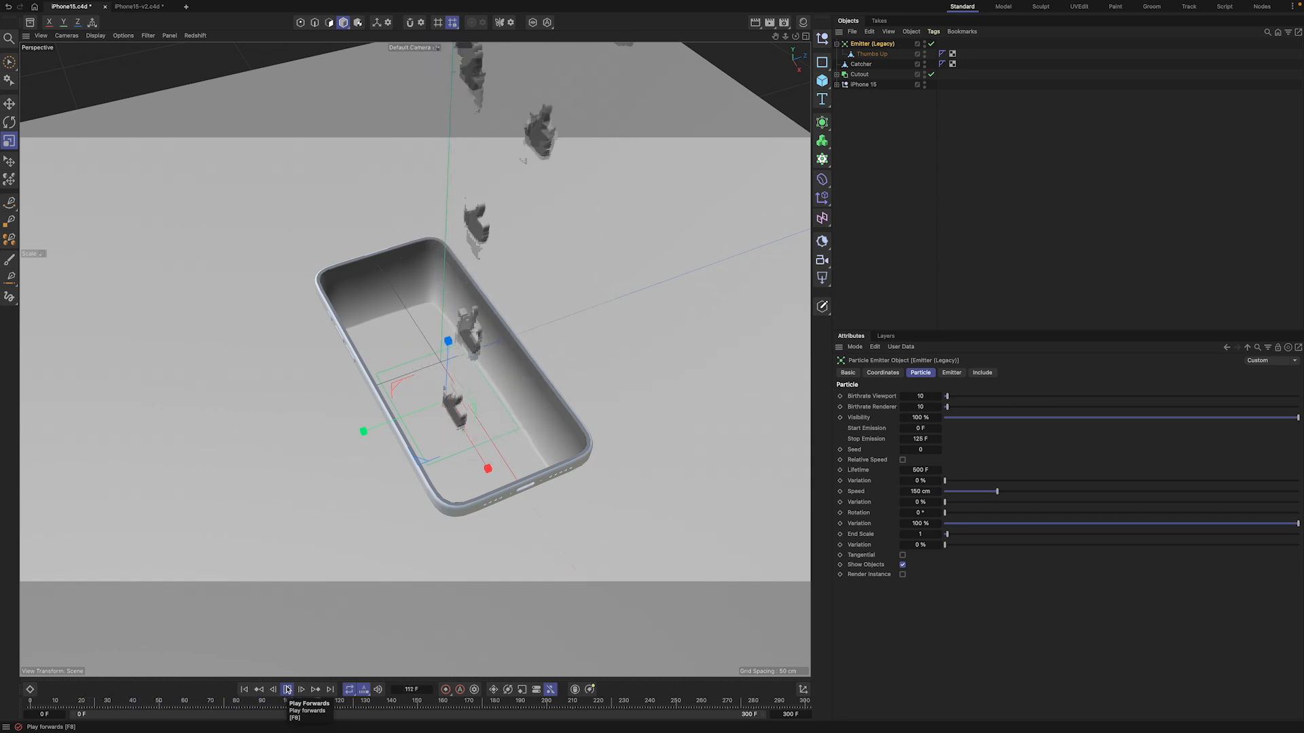
{"action": "left_click", "coordinate": [287, 689]}
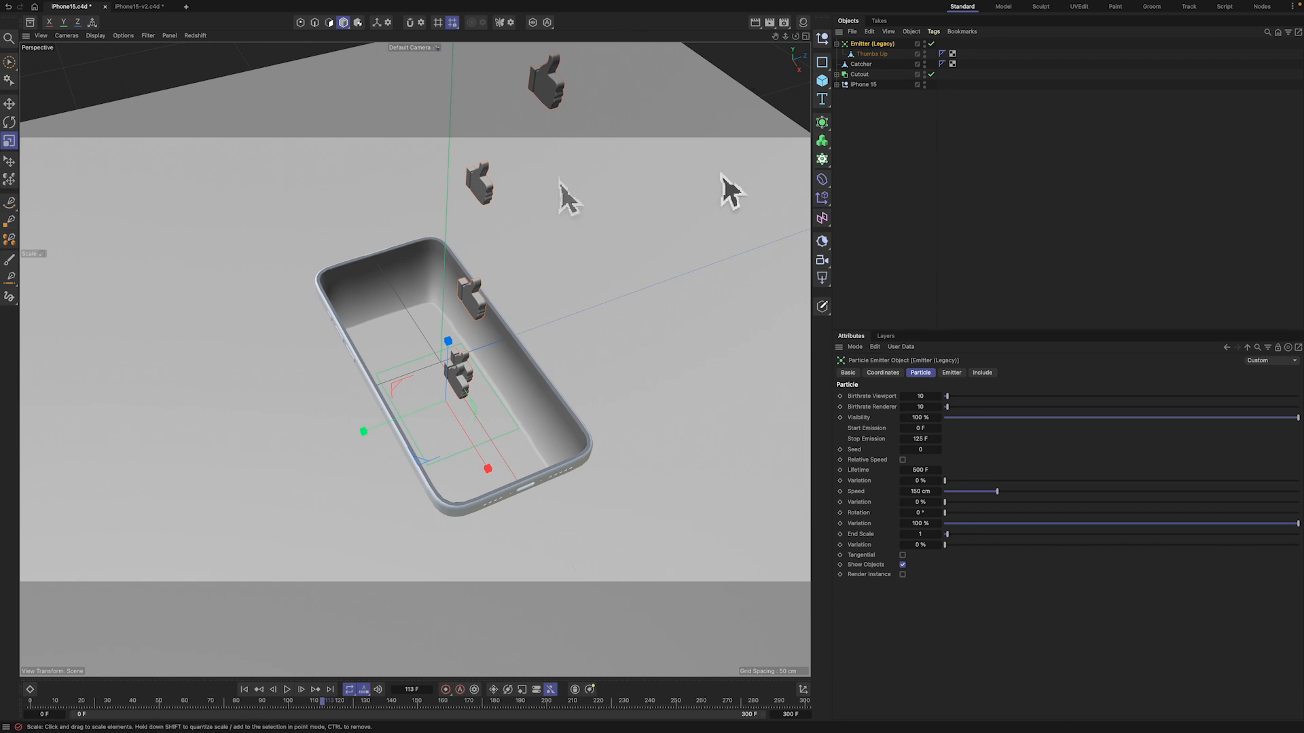
Step: Check the project's Simulation and Bullet settings, and add a Bullet Rigid Body tag to Emitter (Legacy)
{"action": "left_click", "coordinate": [879, 162]}
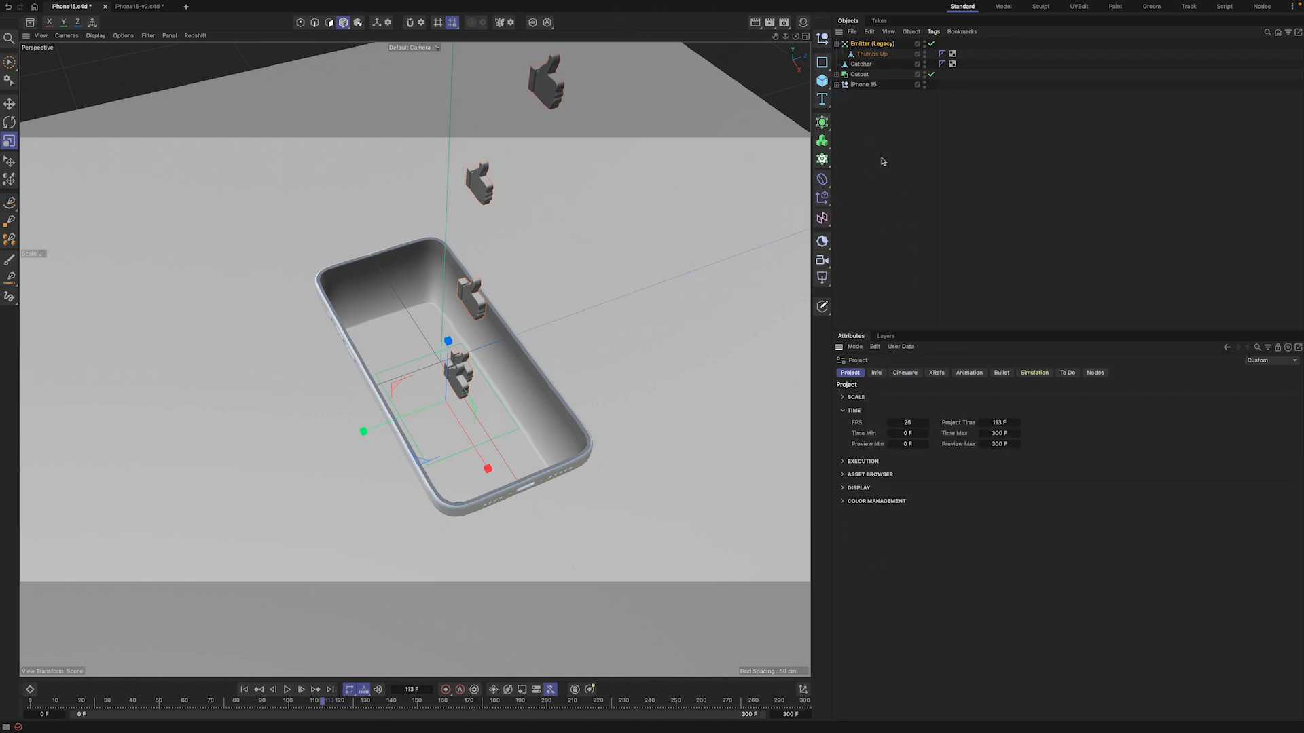
{"action": "left_click", "coordinate": [1043, 375]}
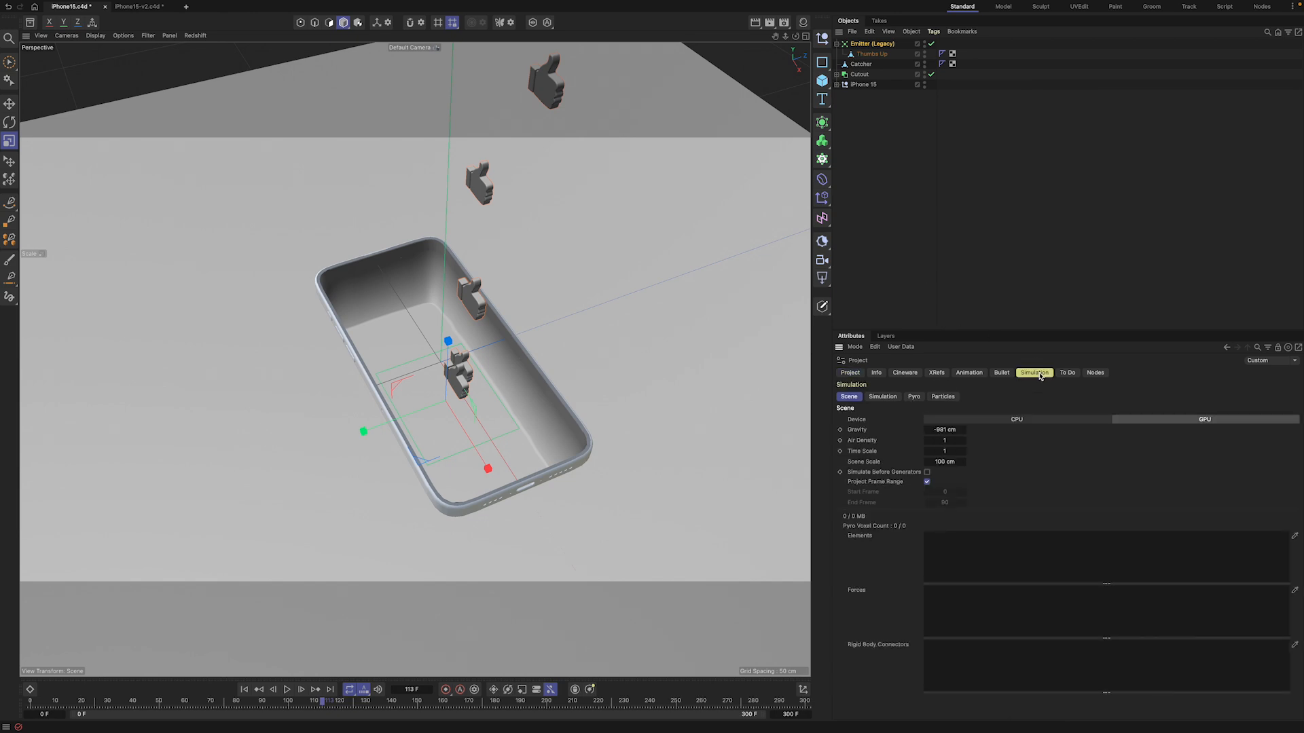
{"action": "left_click", "coordinate": [1002, 373]}
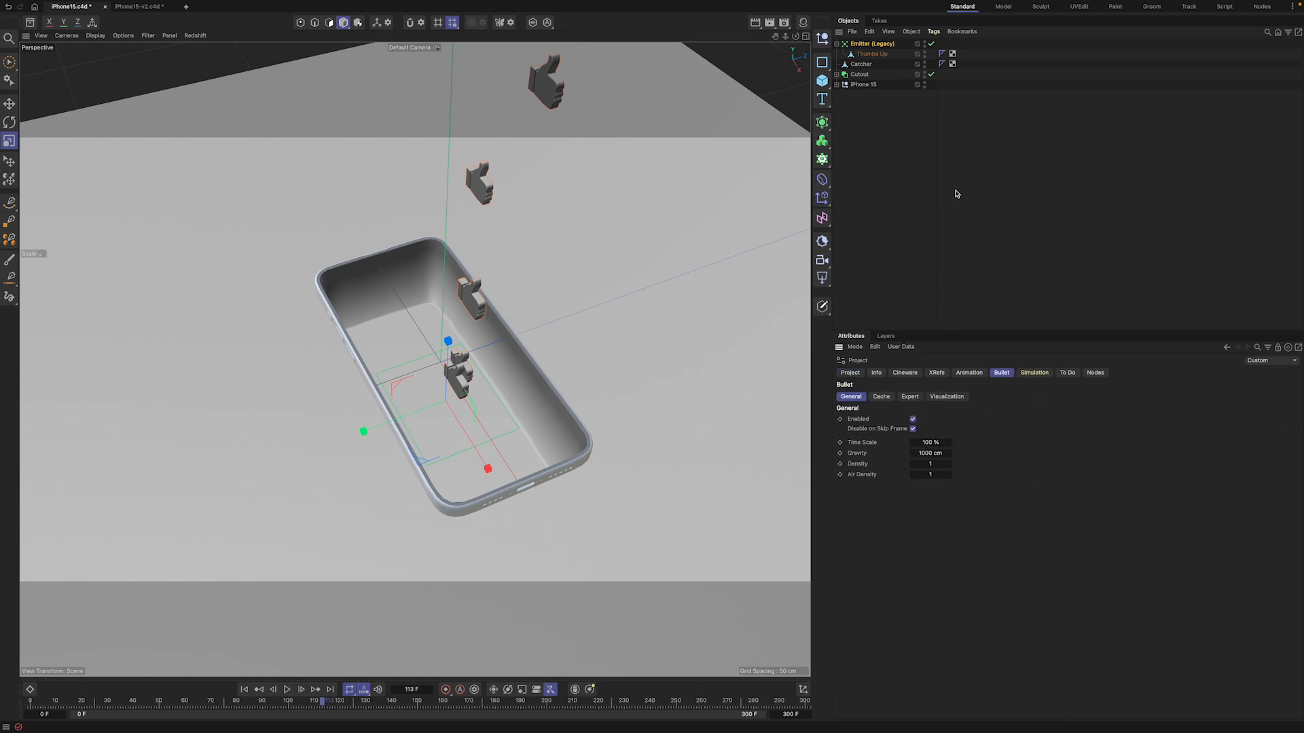
{"action": "right_click", "coordinate": [868, 45]}
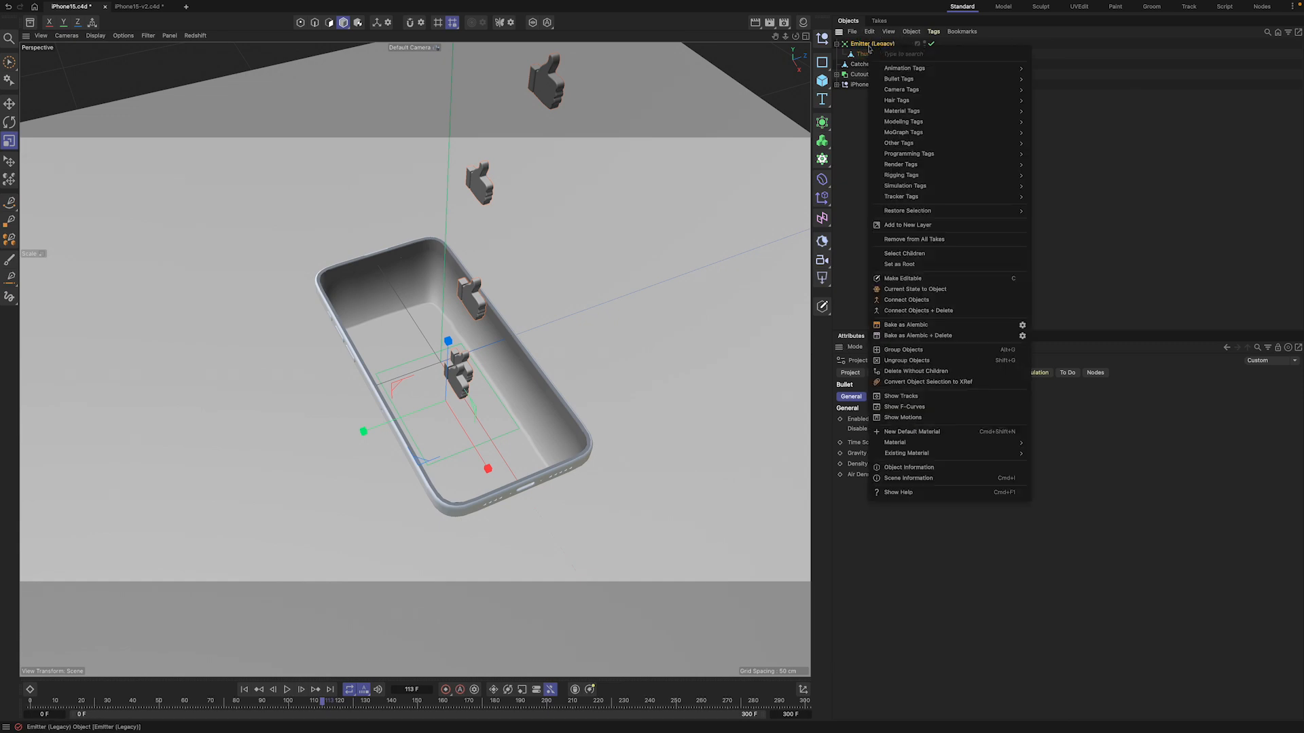
{"action": "mouse_move", "coordinate": [1005, 79]}
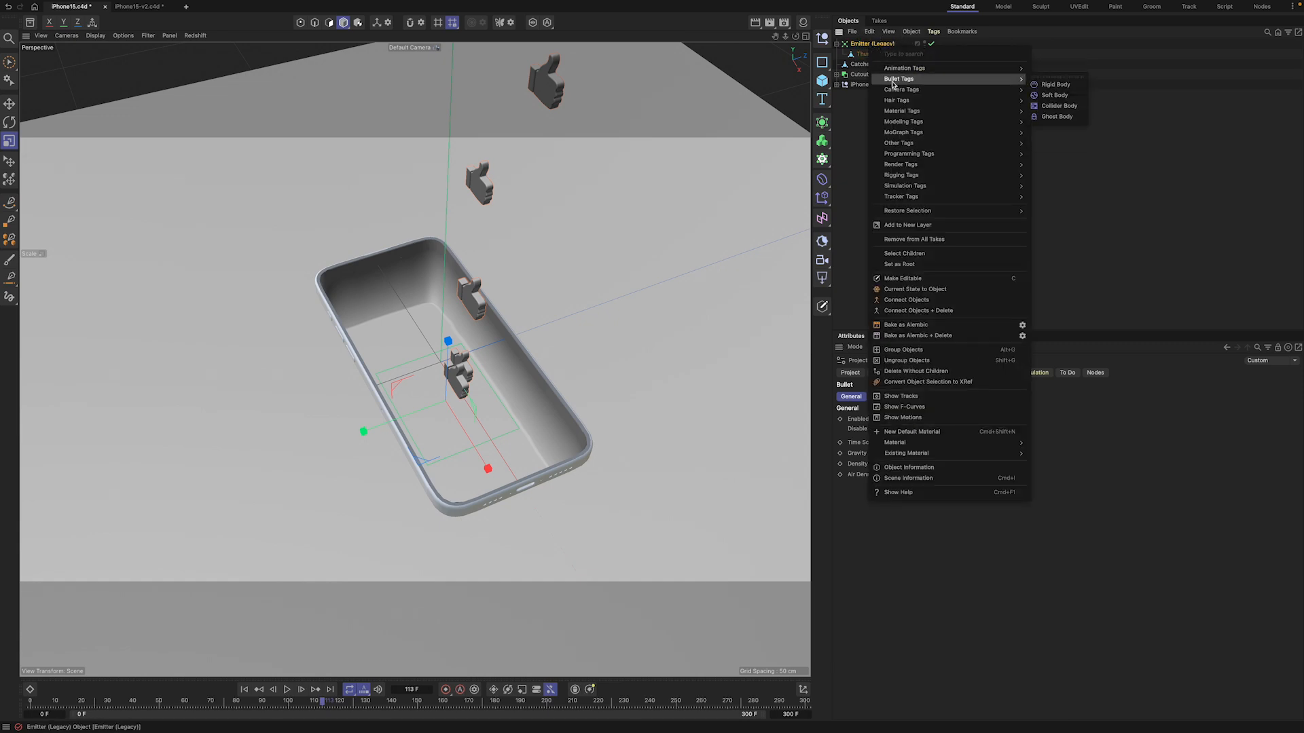
{"action": "left_click", "coordinate": [1055, 84]}
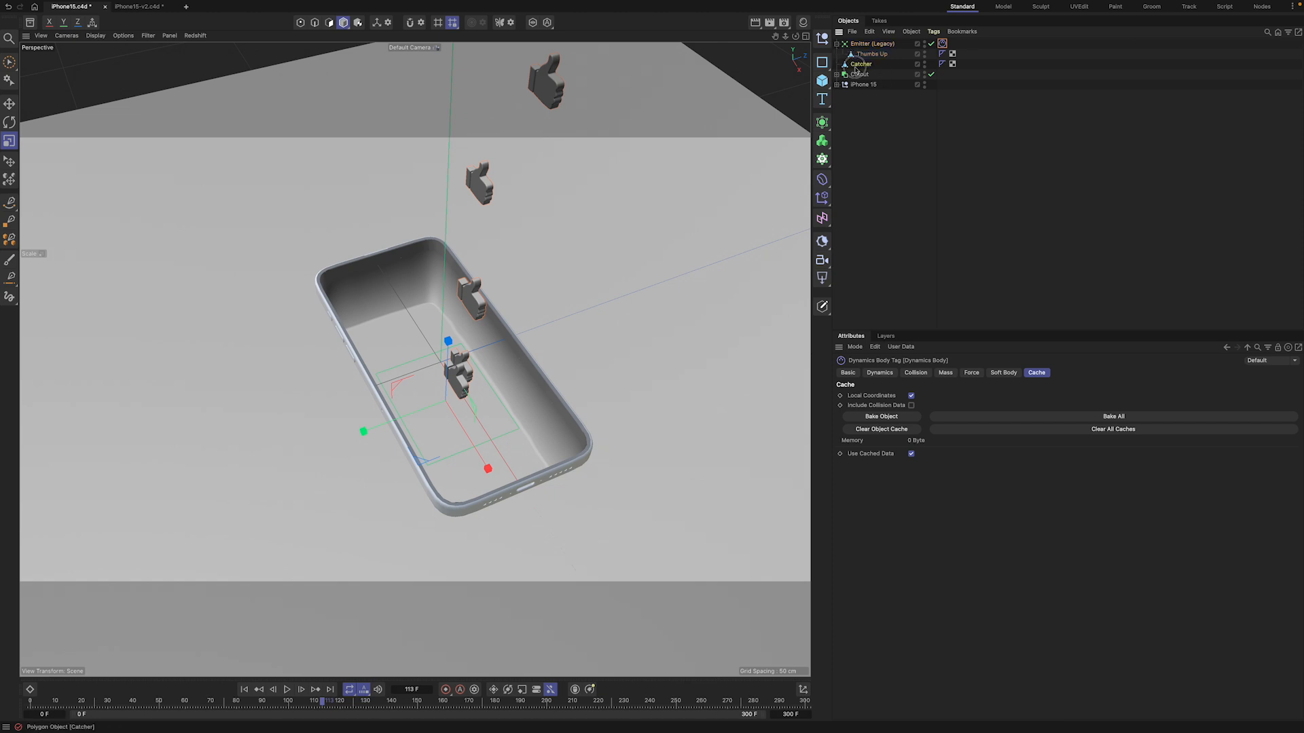
Step: Add a Bullet collider tag to the Catcher object
{"action": "left_click", "coordinate": [862, 65]}
{"action": "right_click", "coordinate": [865, 67]}
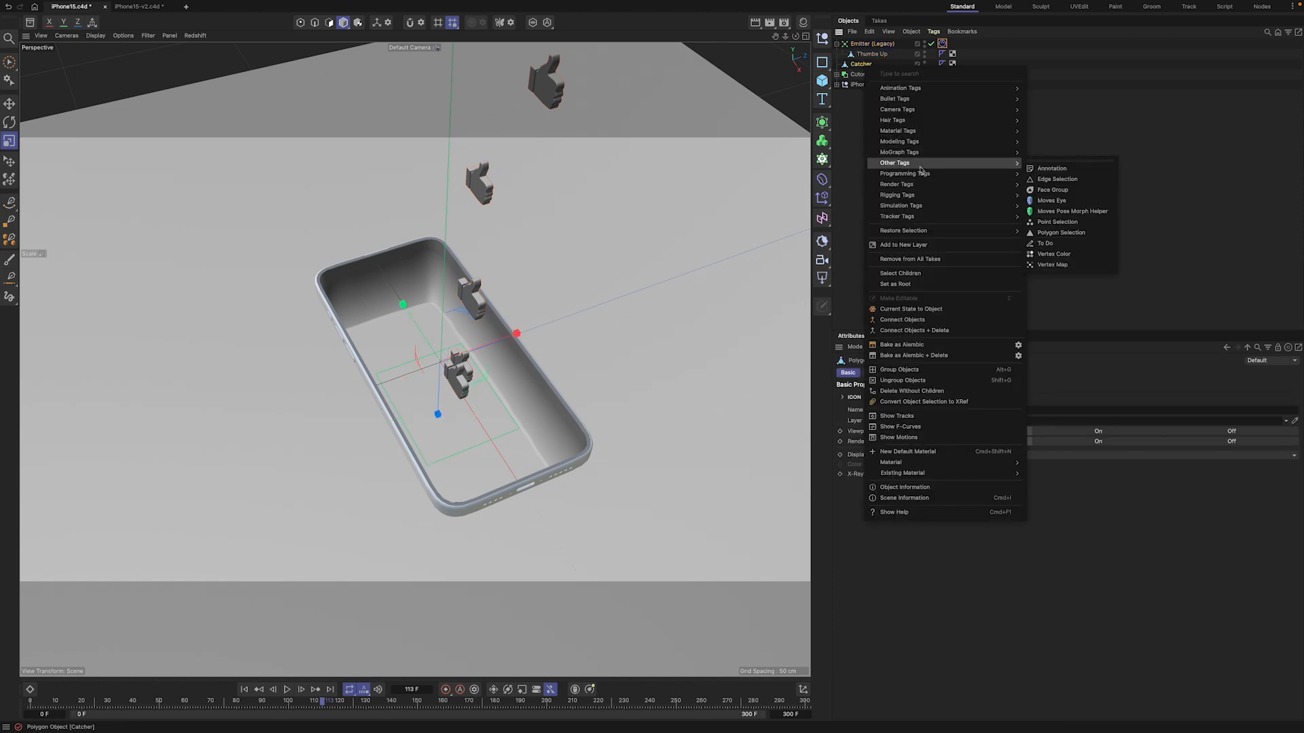
{"action": "mouse_move", "coordinate": [928, 210]}
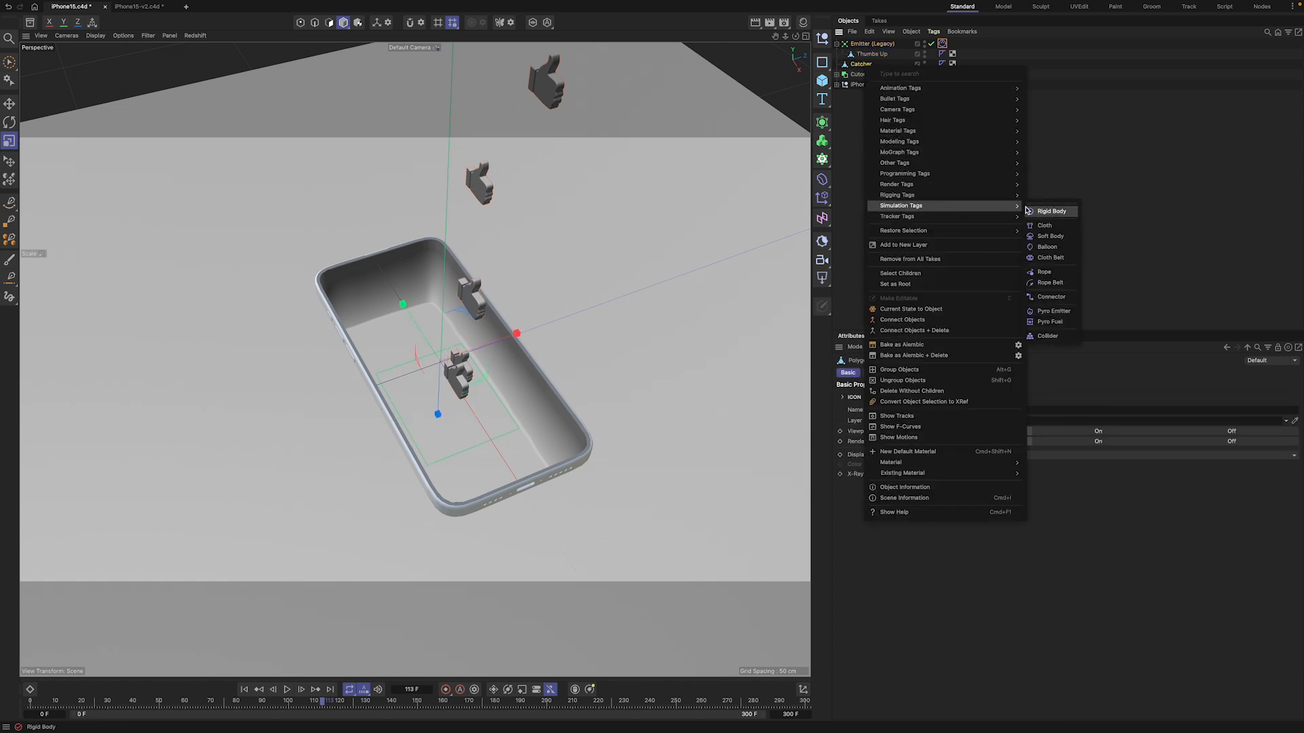
{"action": "mouse_move", "coordinate": [925, 99]}
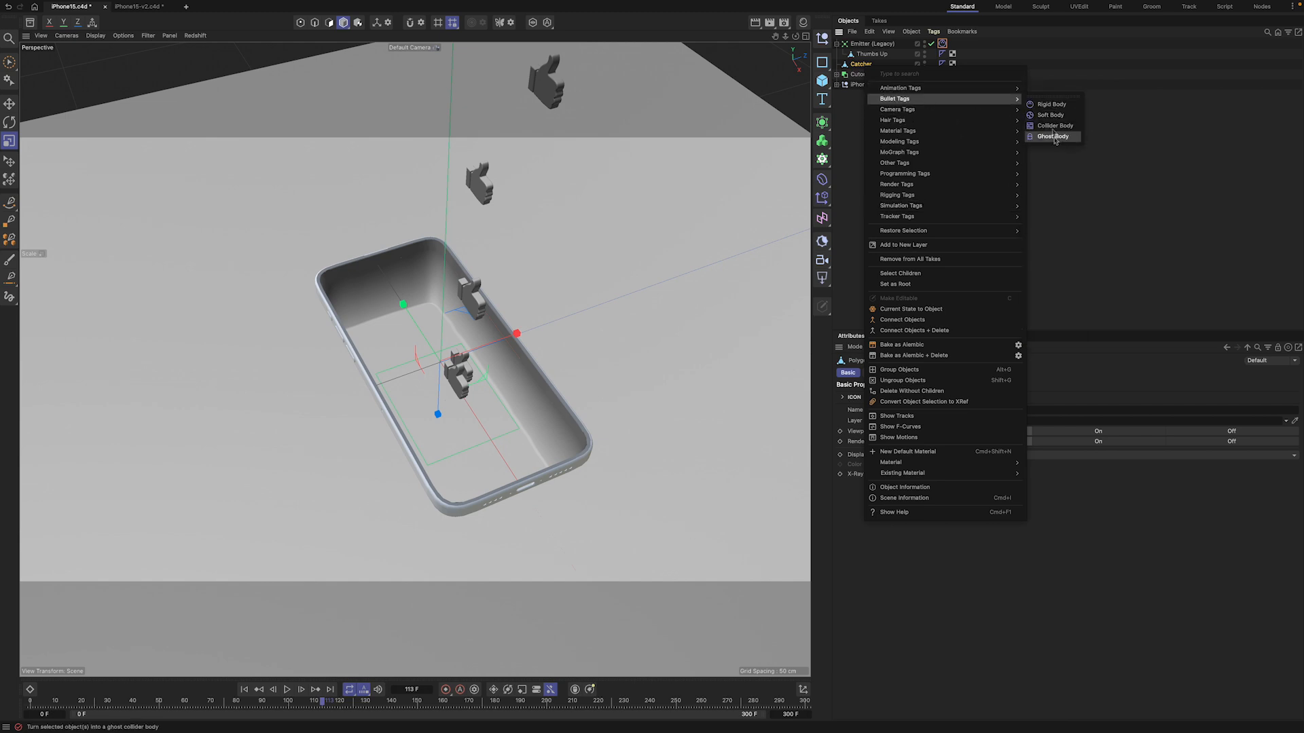
{"action": "left_click", "coordinate": [1054, 137]}
Step: Add a Bullet Collider Body tag to the Cutout Boolean
{"action": "left_click", "coordinate": [861, 74]}
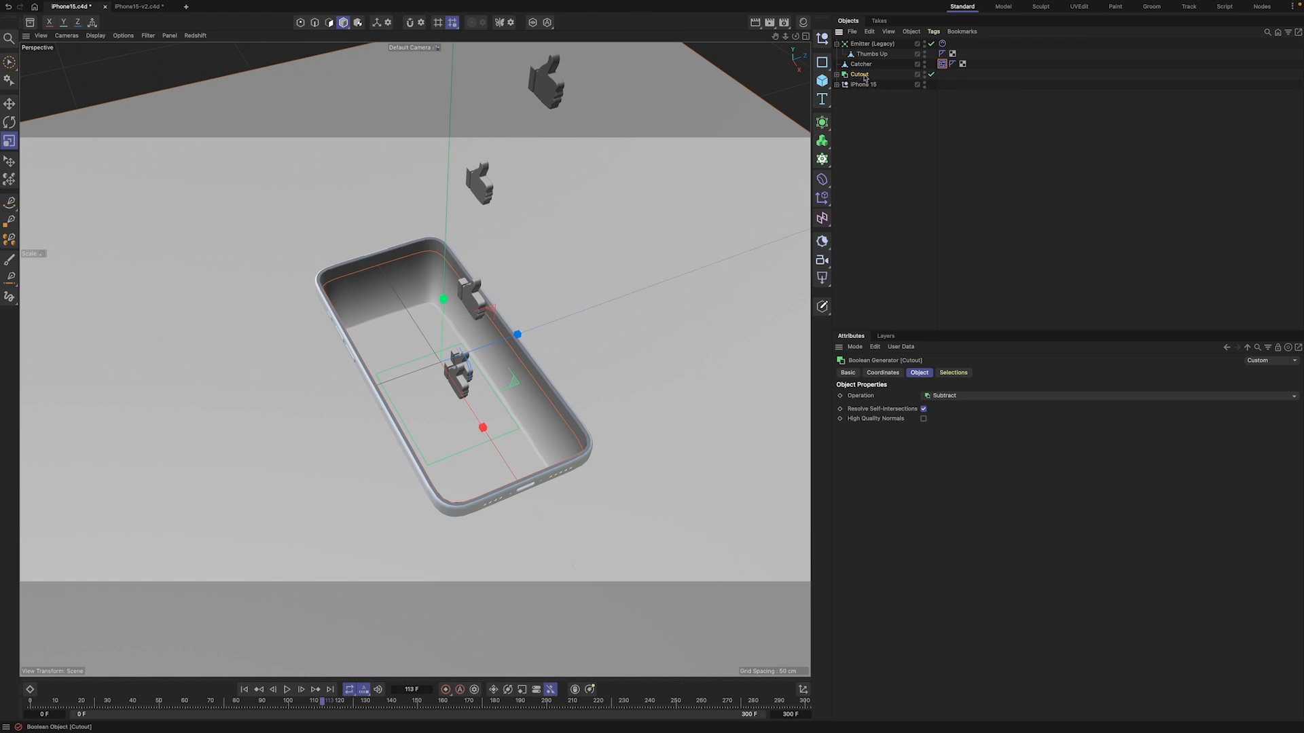
{"action": "right_click", "coordinate": [864, 76]}
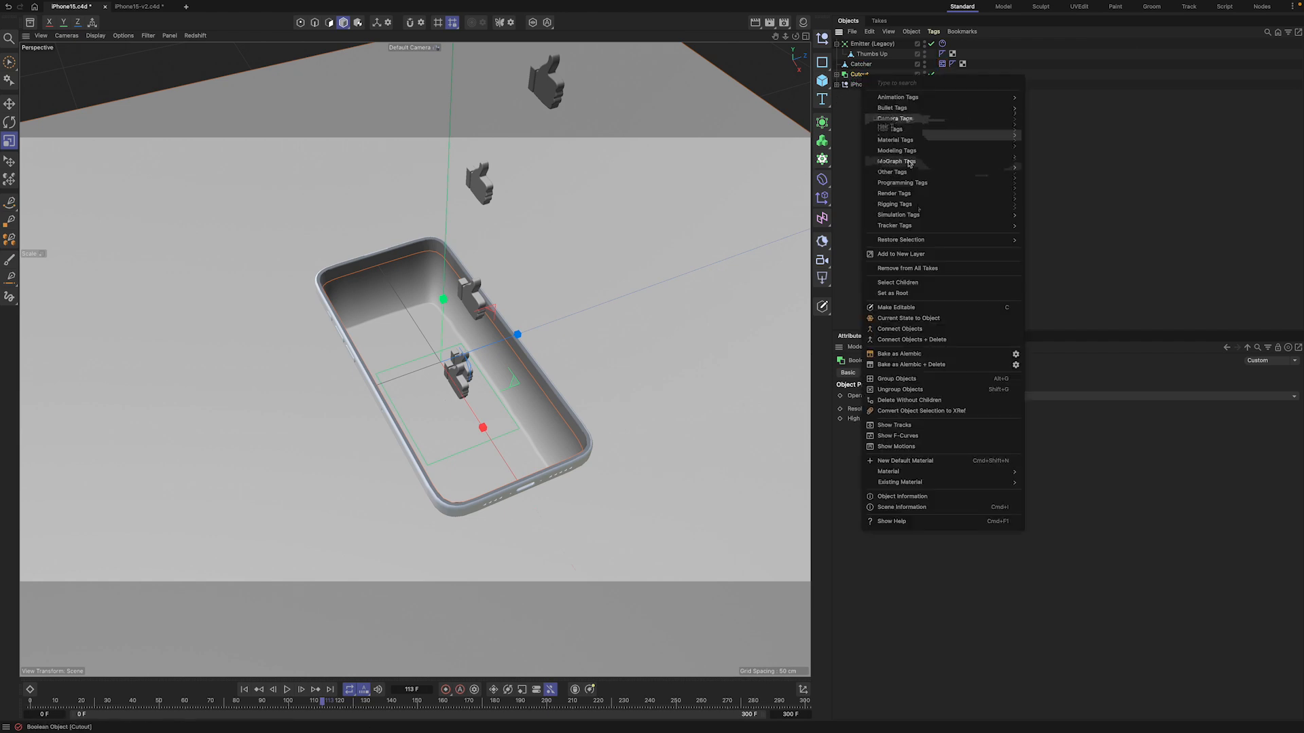
{"action": "mouse_move", "coordinate": [903, 108]}
{"action": "left_click", "coordinate": [1045, 131]}
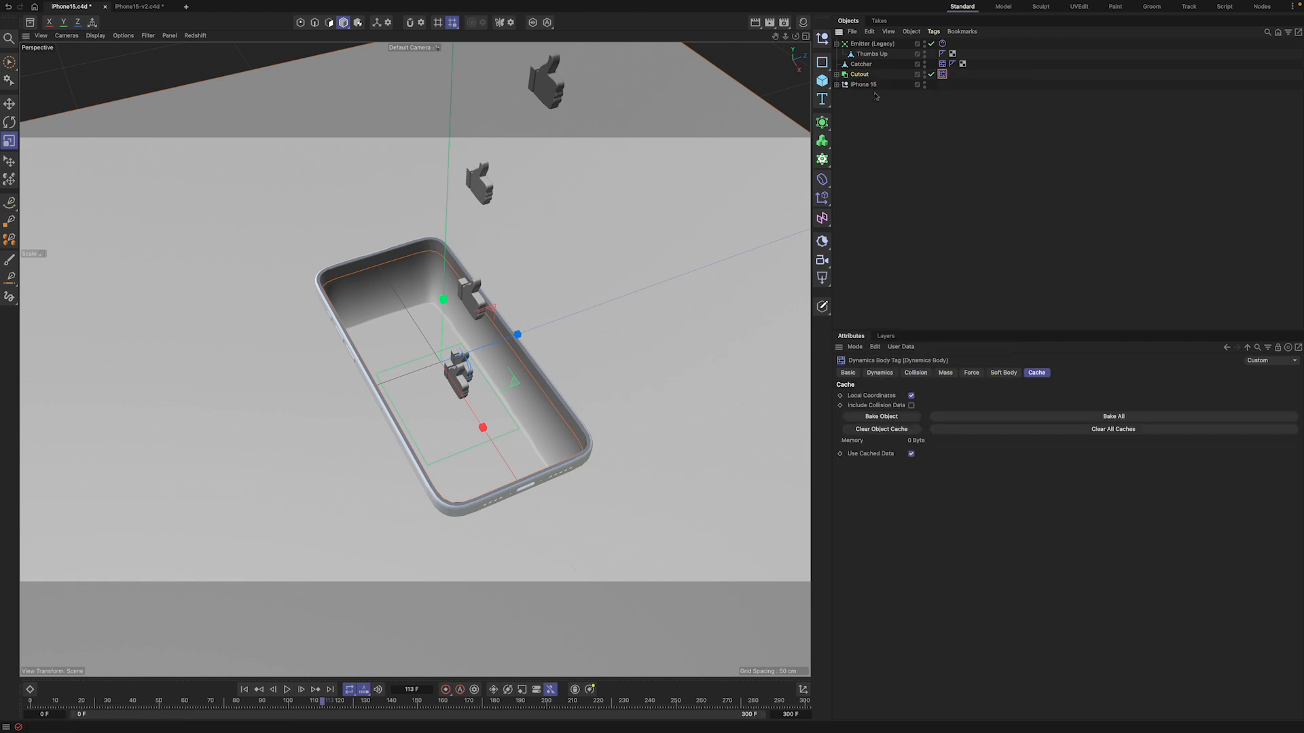
Step: Add a Bullet Collider Body tag to the Trim object inside the iPhone 15 group
{"action": "left_click", "coordinate": [836, 84]}
{"action": "left_click", "coordinate": [862, 95]}
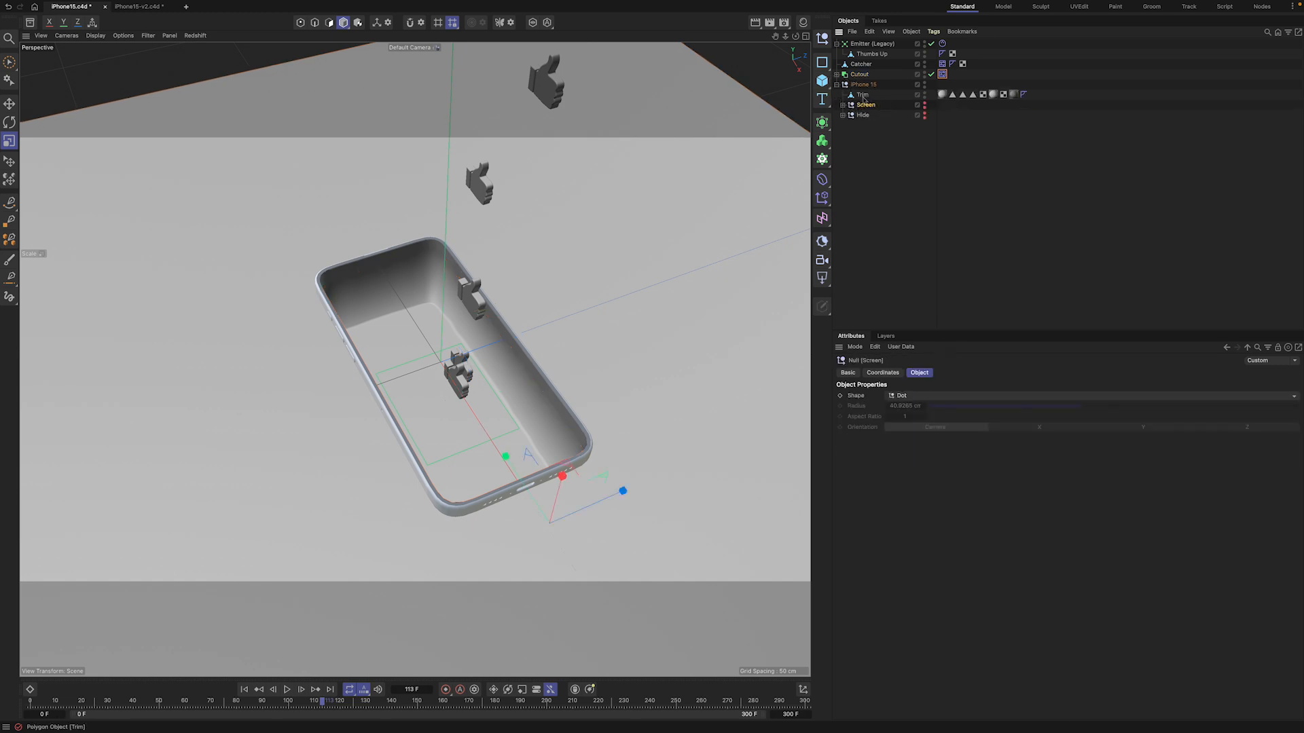
{"action": "left_click", "coordinate": [889, 129]}
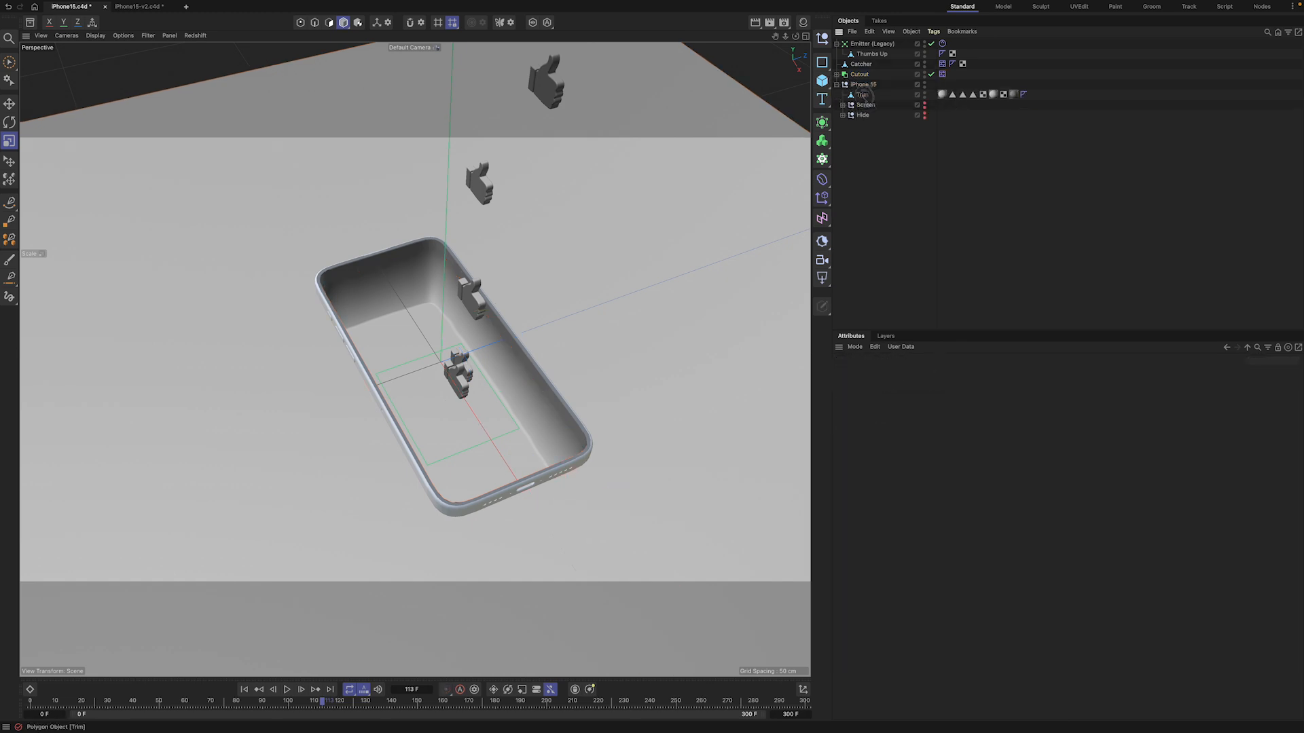
{"action": "left_click", "coordinate": [864, 96]}
{"action": "right_click", "coordinate": [860, 97]}
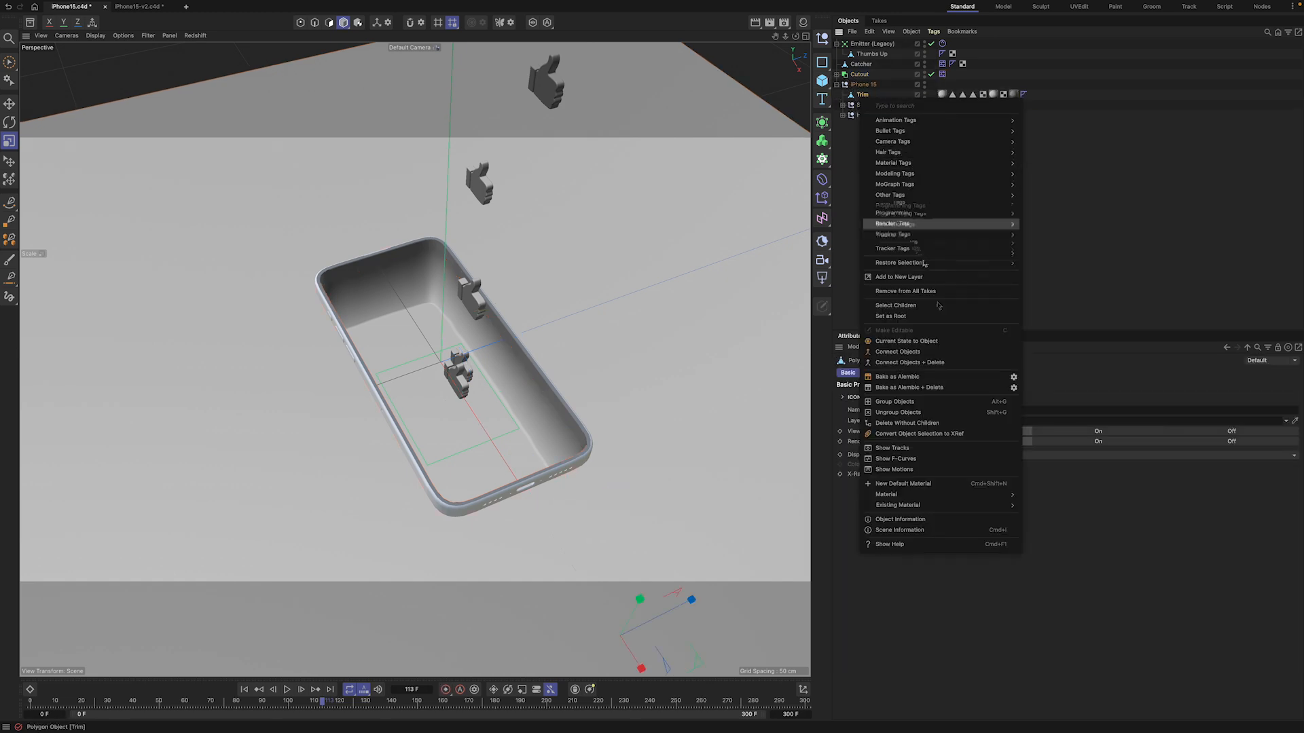
{"action": "mouse_move", "coordinate": [924, 135]}
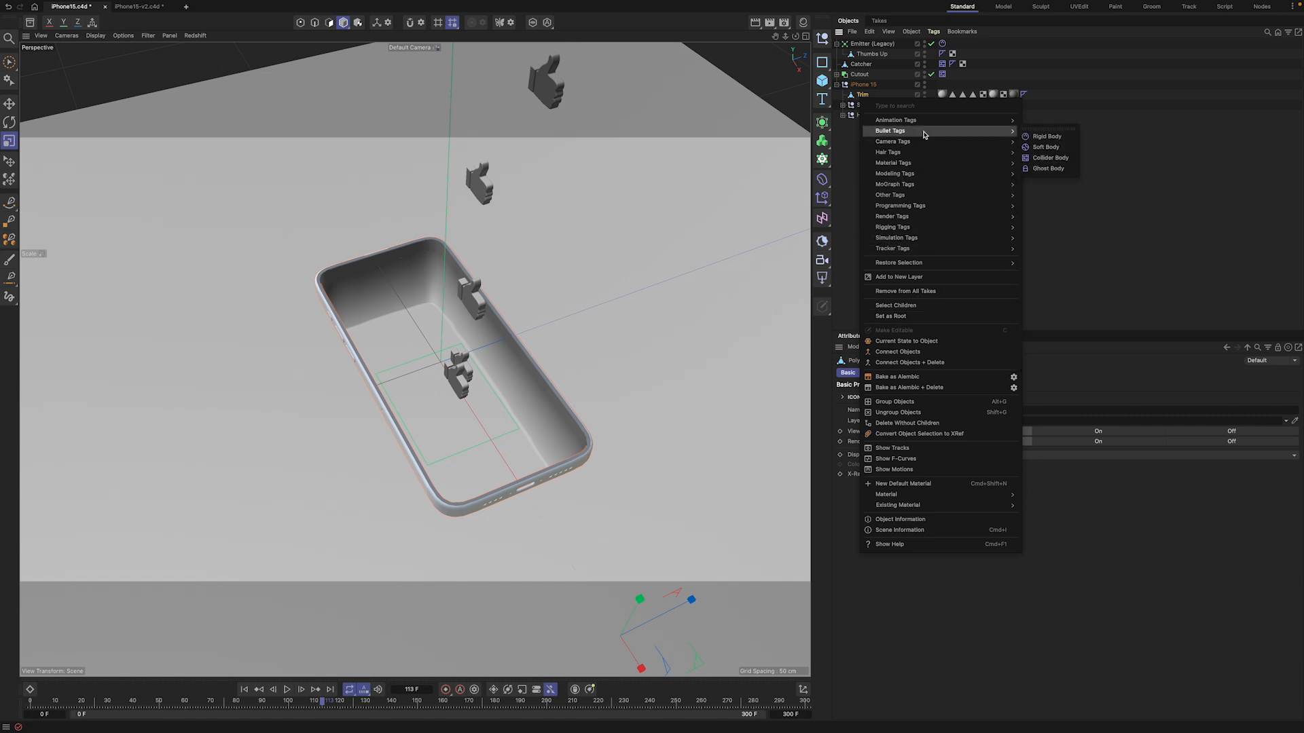
{"action": "left_click", "coordinate": [1050, 157]}
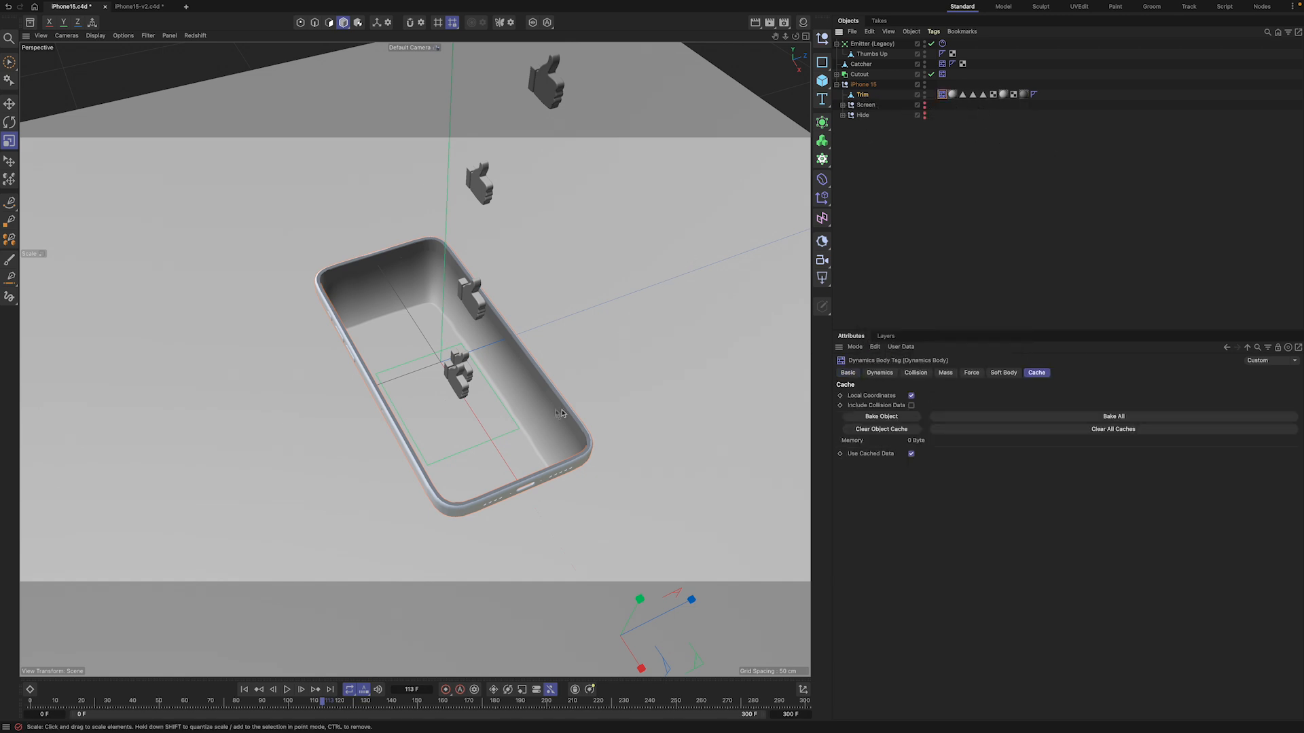
Step: Play the simulation several times from the first frame to check how the thumbs-up icons collide inside the cutout
{"action": "left_click", "coordinate": [244, 689]}
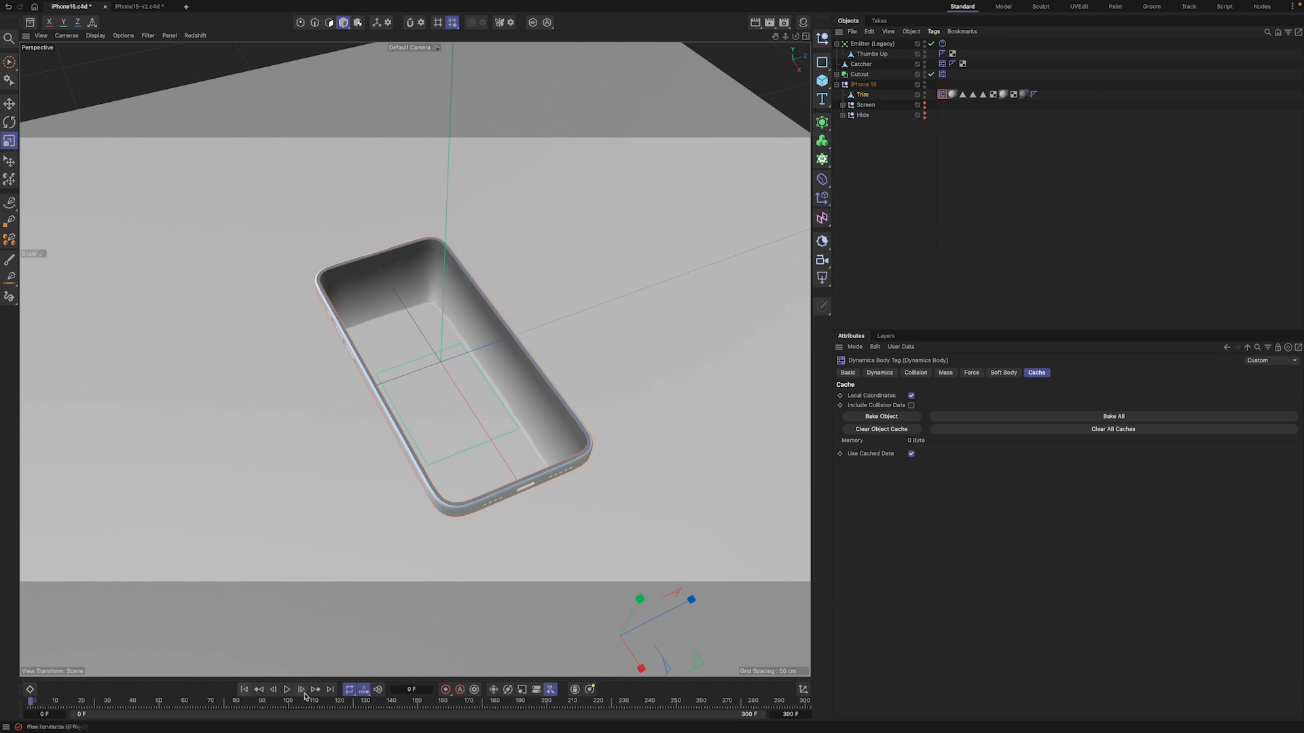
{"action": "left_click", "coordinate": [288, 690]}
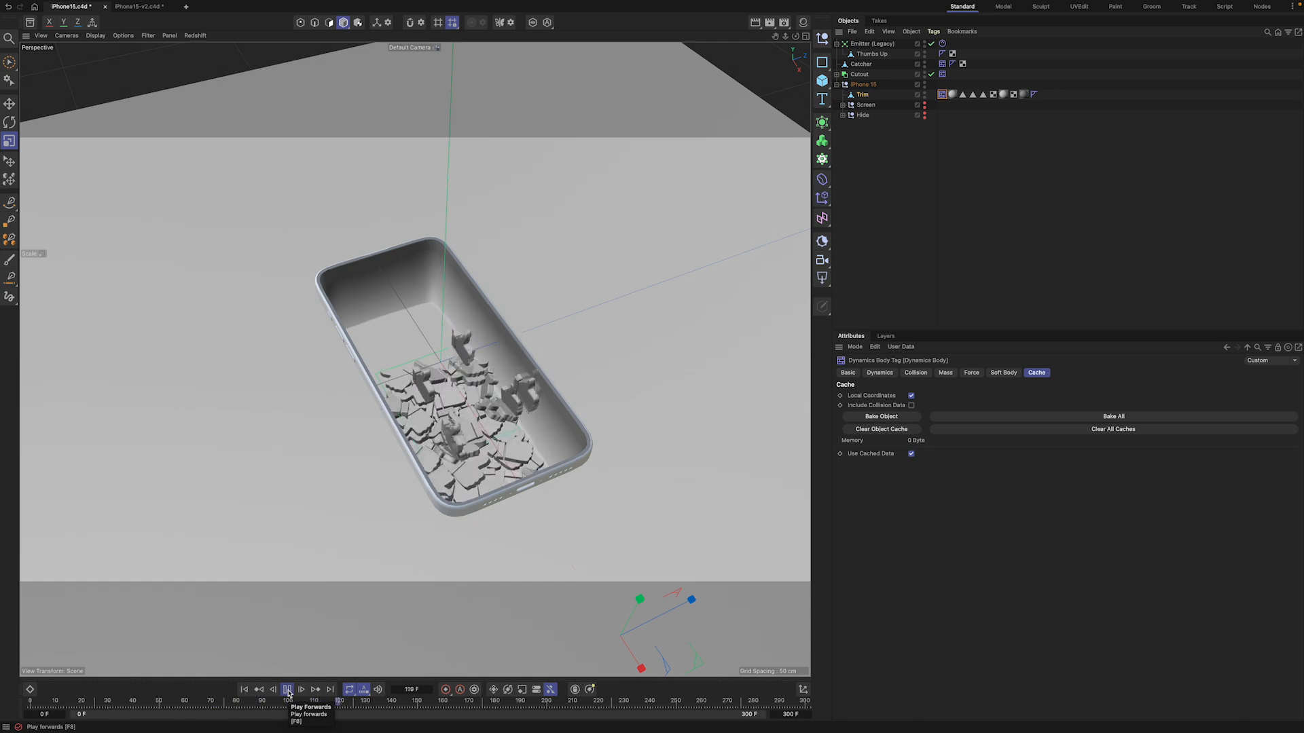
{"action": "left_click", "coordinate": [288, 690]}
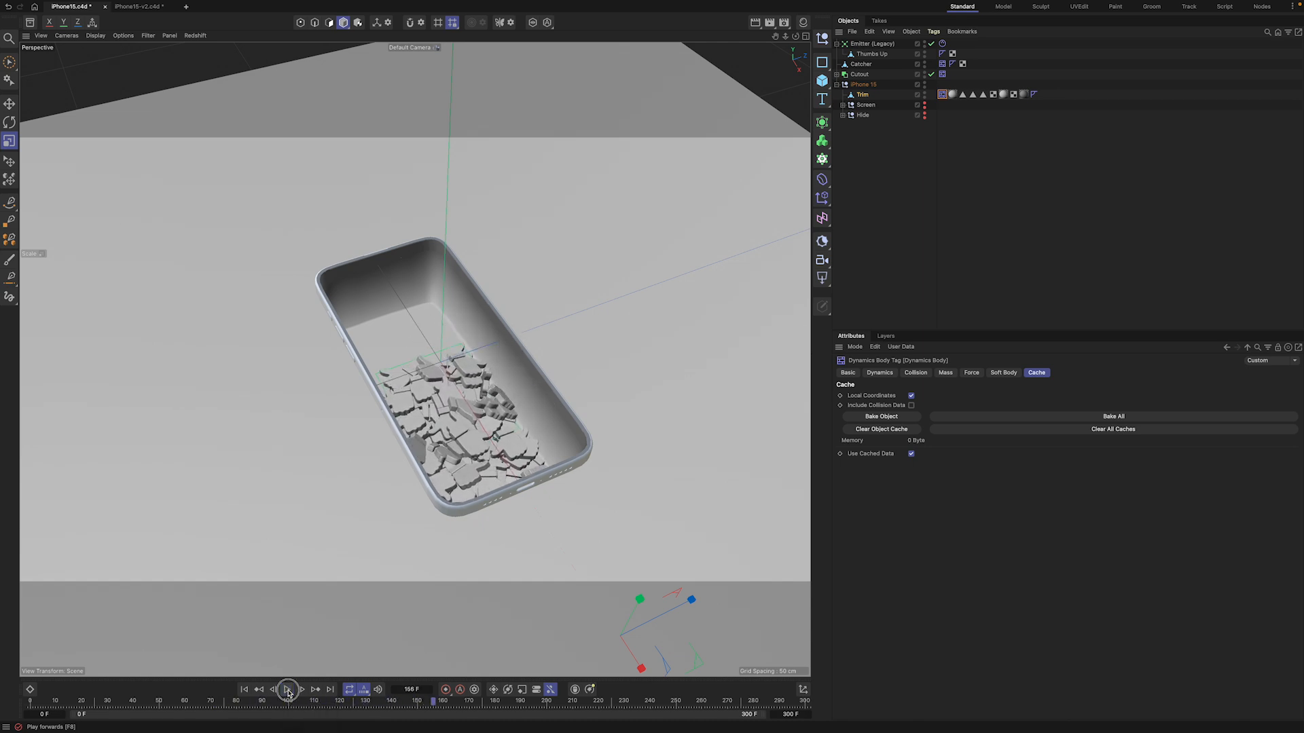
{"action": "left_click", "coordinate": [244, 689]}
{"action": "left_click", "coordinate": [288, 690]}
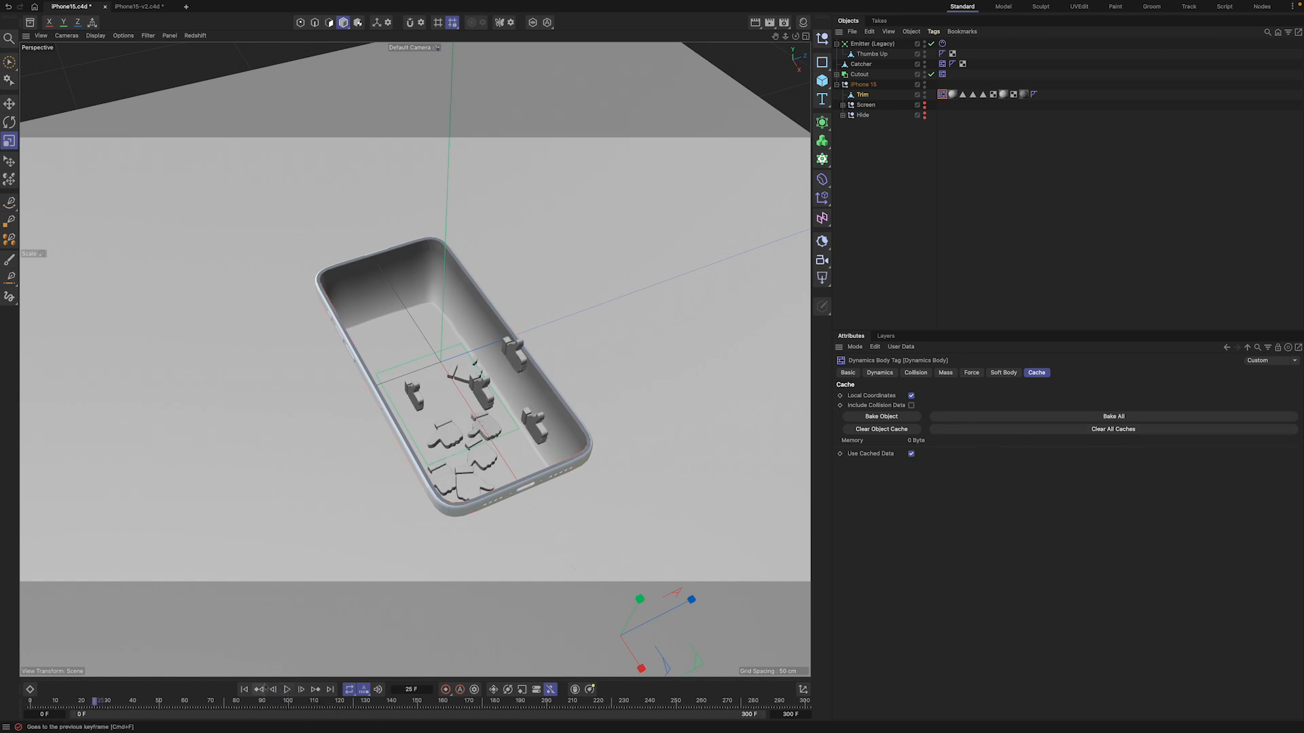
{"action": "left_click", "coordinate": [243, 689]}
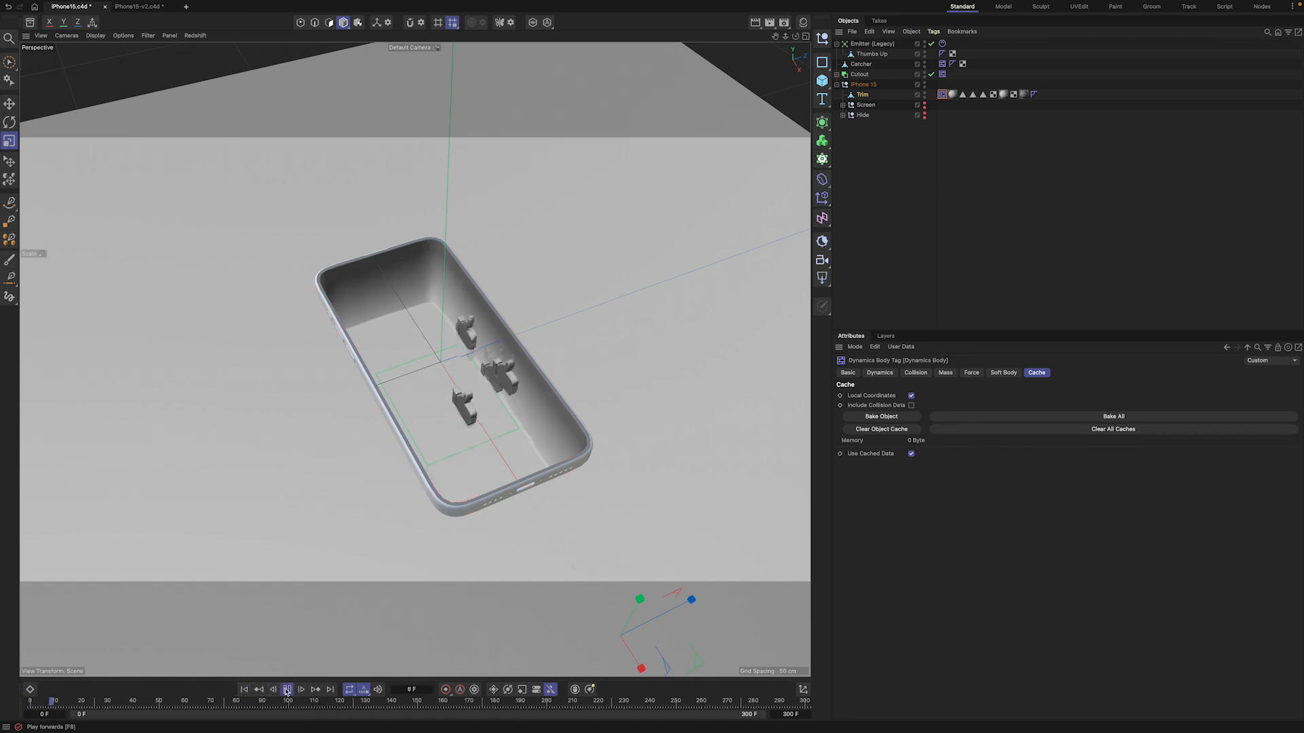
{"action": "left_click", "coordinate": [287, 690]}
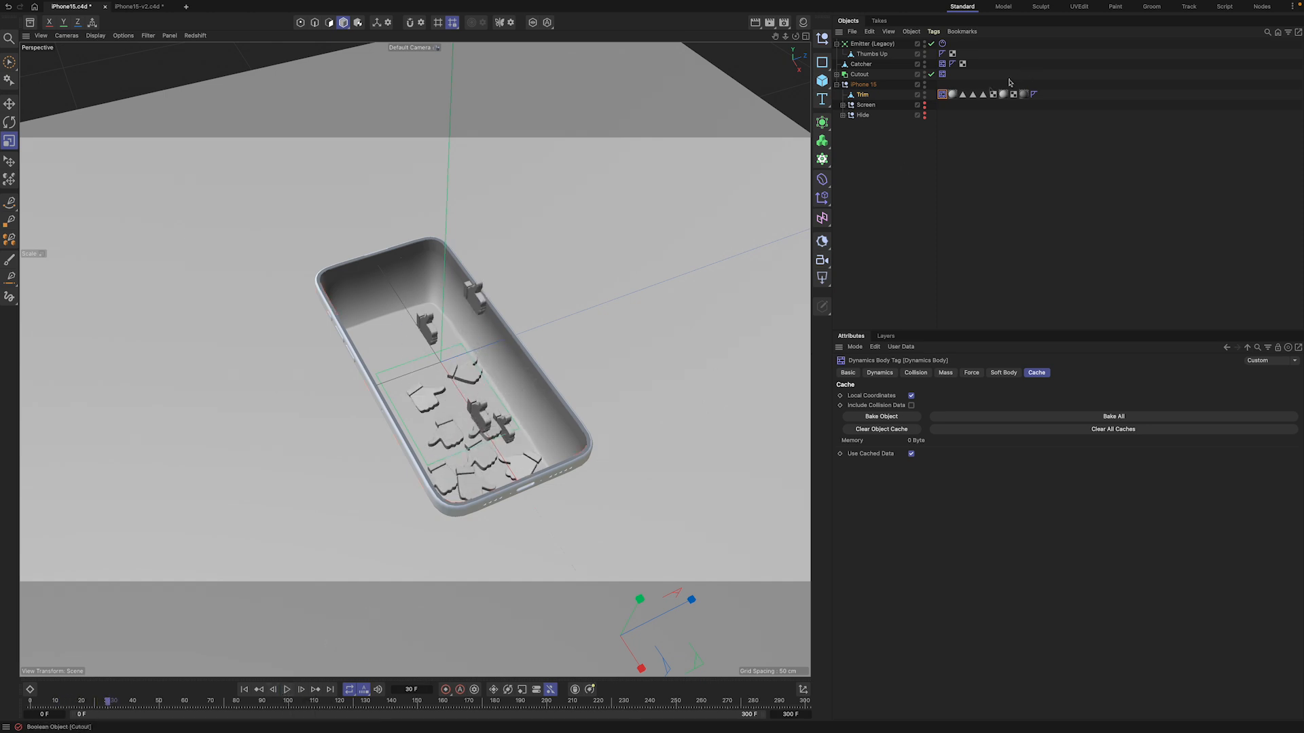
Step: Set the emitter's viewport and renderer birthrates to 50 and play the simulation to check the denser particles
{"action": "left_click", "coordinate": [942, 44]}
{"action": "left_click", "coordinate": [872, 43]}
{"action": "double_click", "coordinate": [922, 396]}
{"action": "type", "text": "50"}
{"action": "key", "text": "Tab"}
{"action": "type", "text": "50"}
{"action": "key", "text": "Return"}
{"action": "left_click", "coordinate": [288, 690]}
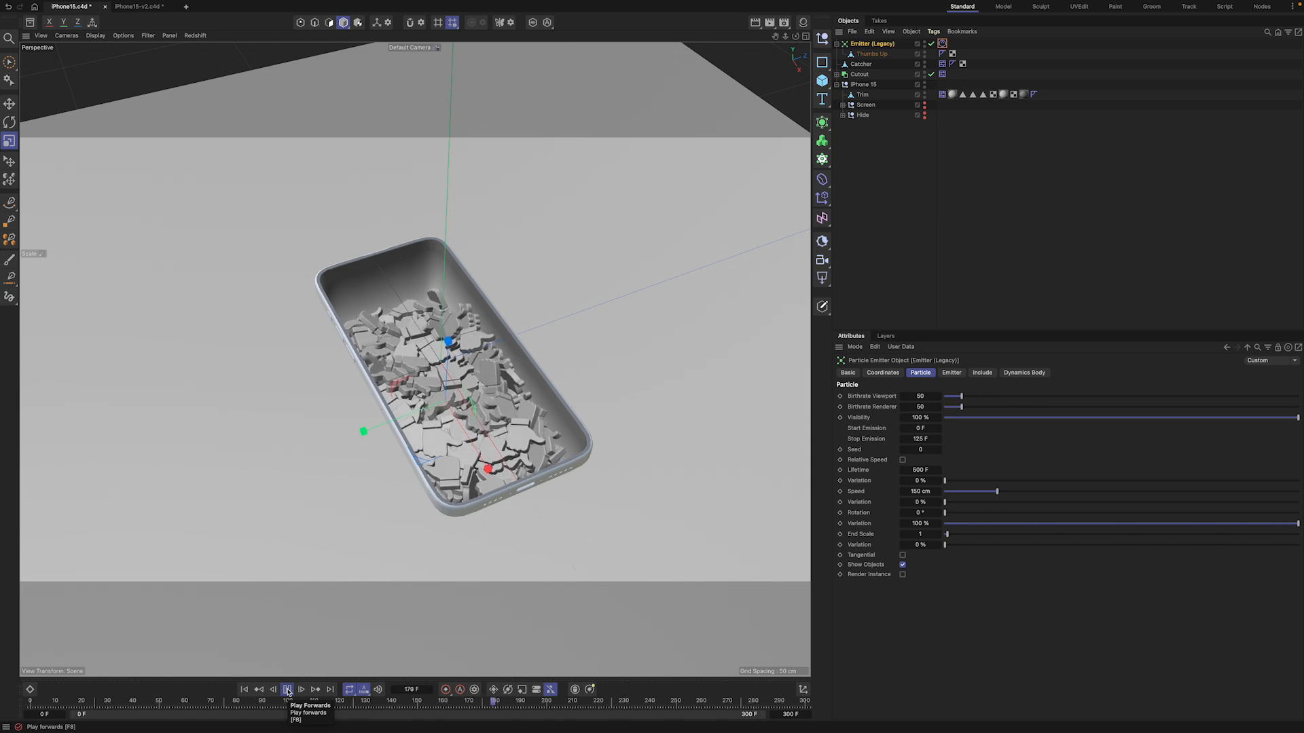
{"action": "left_click", "coordinate": [287, 690]}
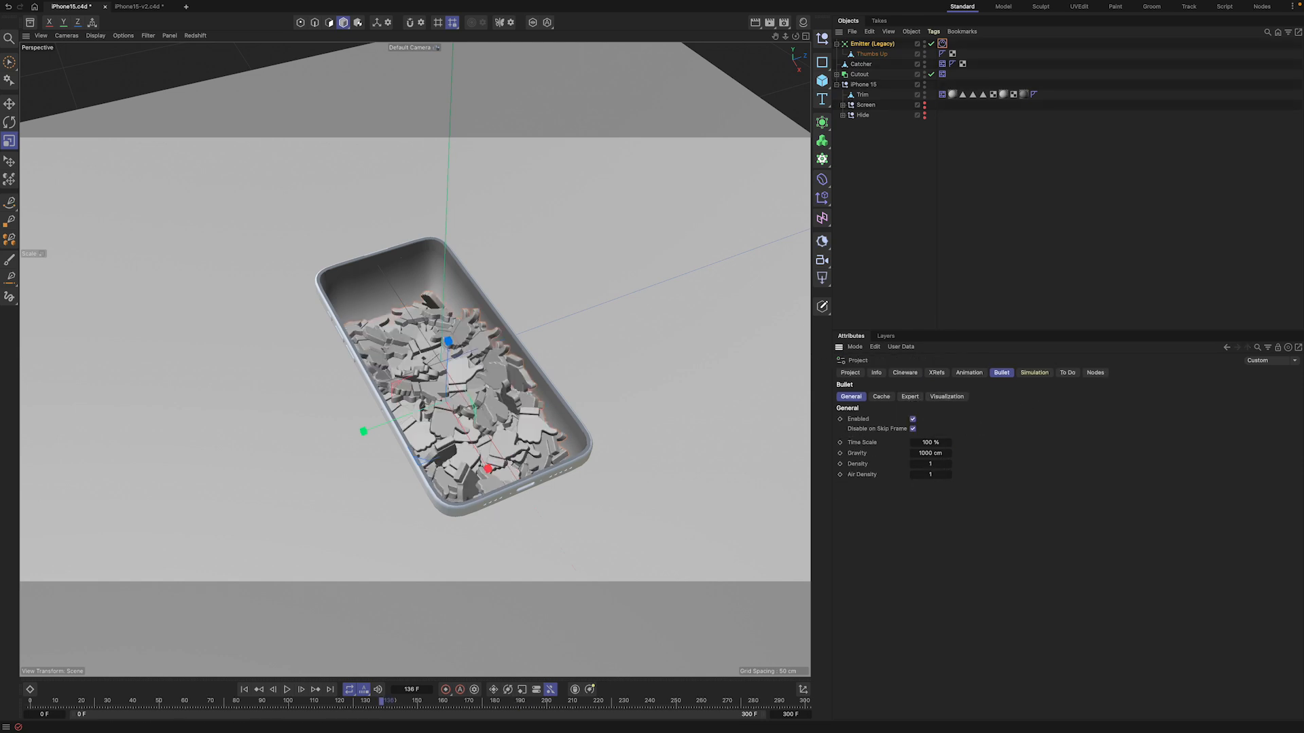
Step: Set the project's Bullet expert settings to 20 steps per frame, 20 maximum solver iterations and a 10 % error threshold
{"action": "left_click", "coordinate": [911, 397]}
{"action": "left_click", "coordinate": [979, 467]}
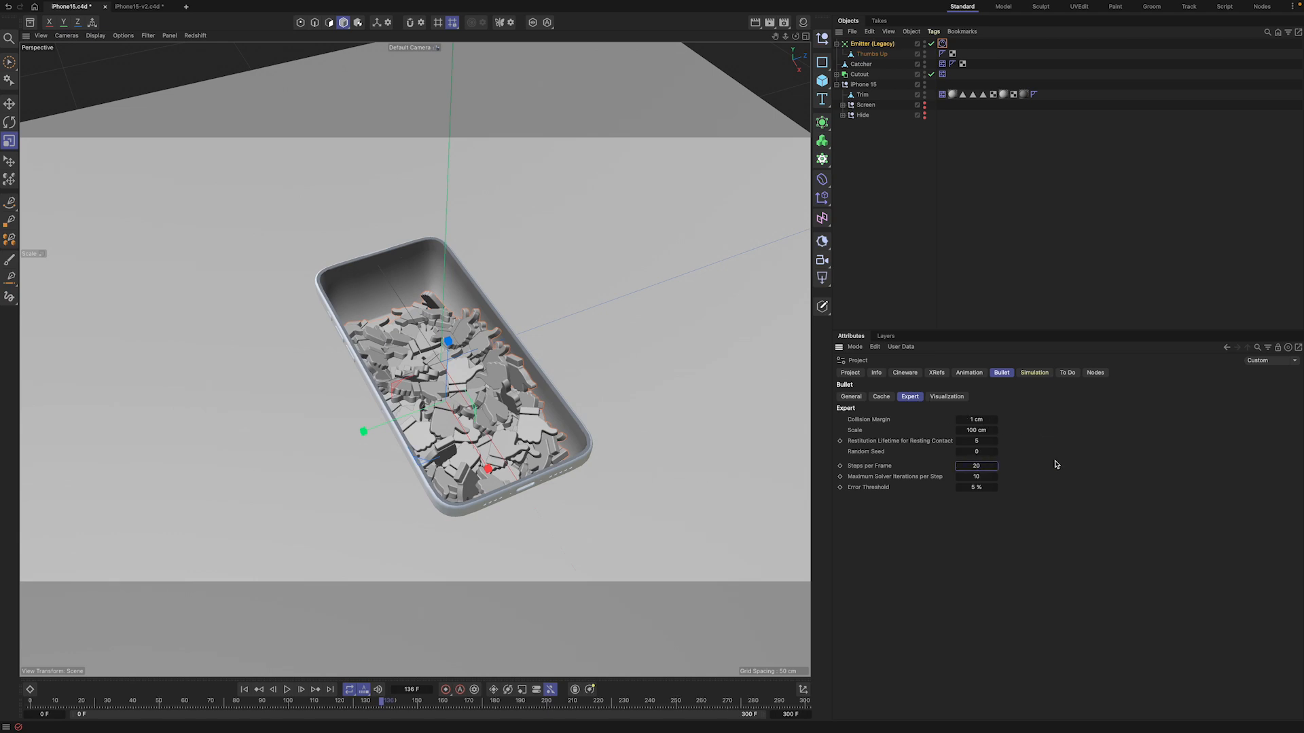
{"action": "key", "text": "Tab"}
{"action": "key", "text": "Tab"}
{"action": "type", "text": "10"}
{"action": "key", "text": "Return"}
Step: Play the refined simulation from frame 0 to check the collisions, and return to the first frame
{"action": "key", "text": "shift+f"}
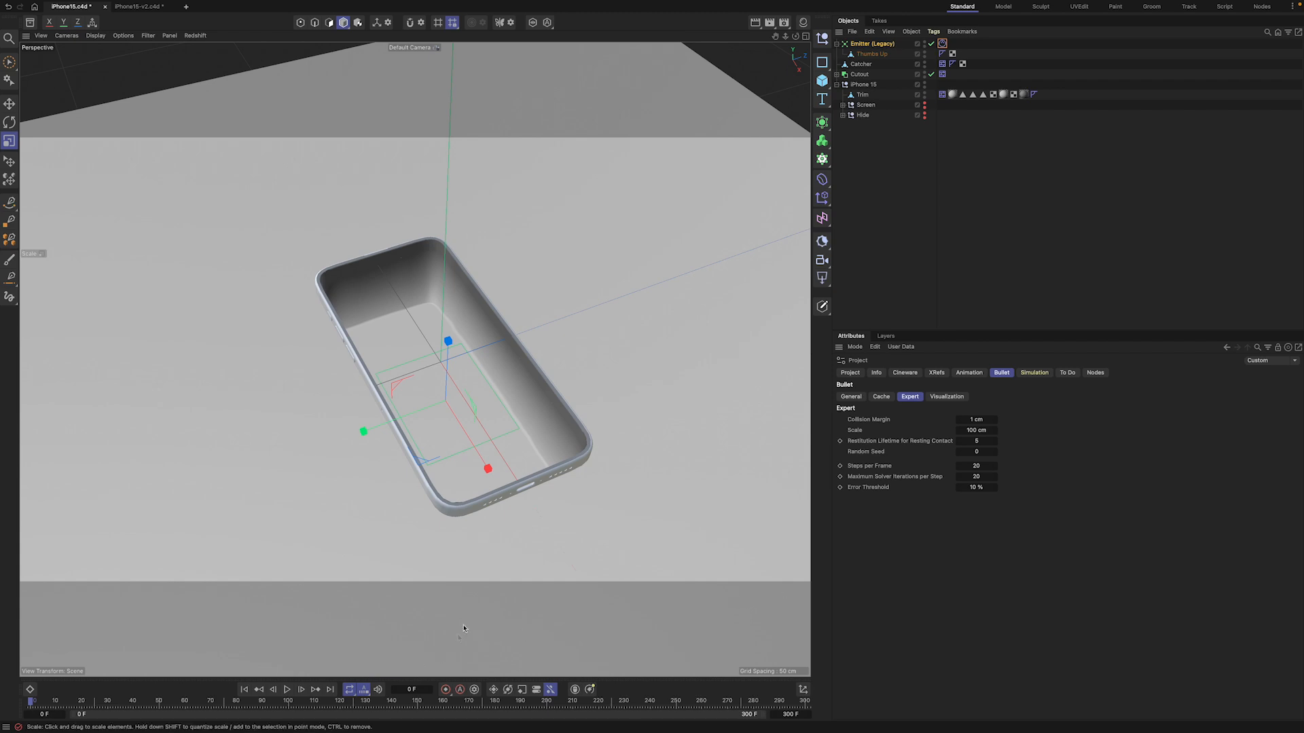
{"action": "left_click", "coordinate": [287, 689]}
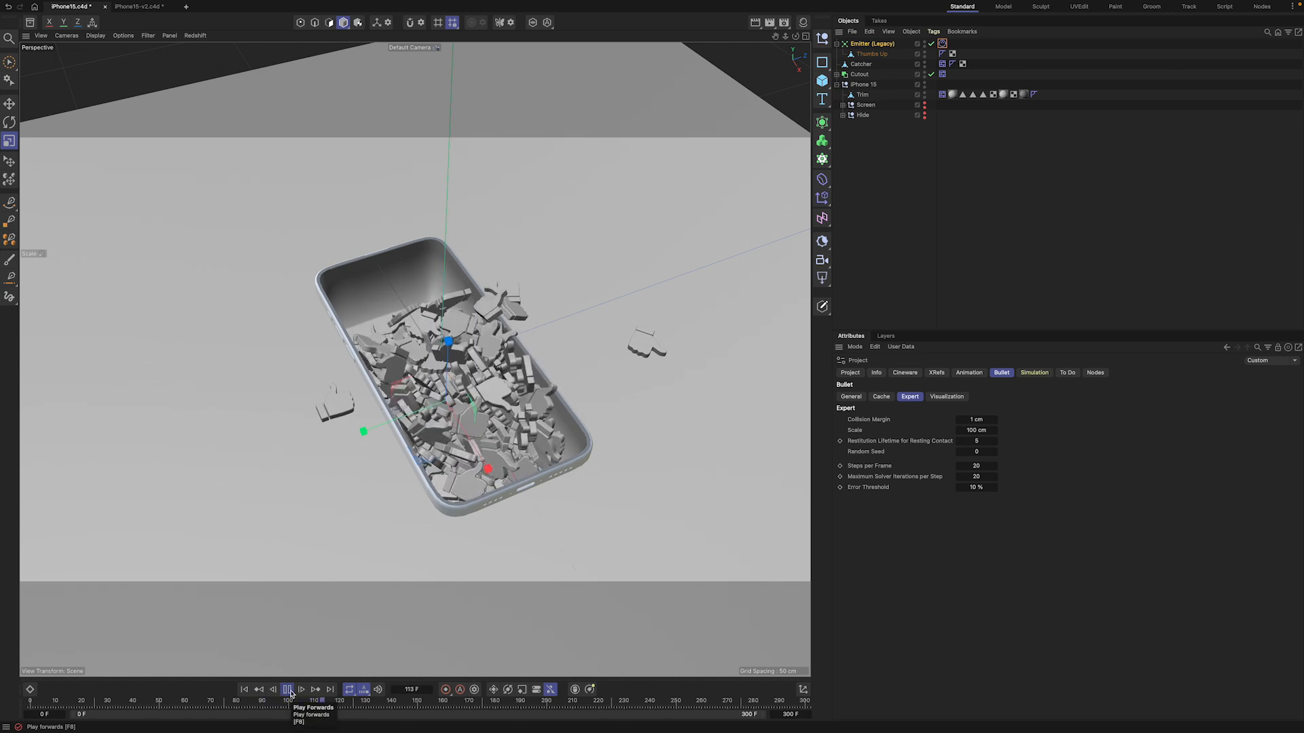
{"action": "left_click", "coordinate": [288, 690]}
{"action": "left_click", "coordinate": [243, 689]}
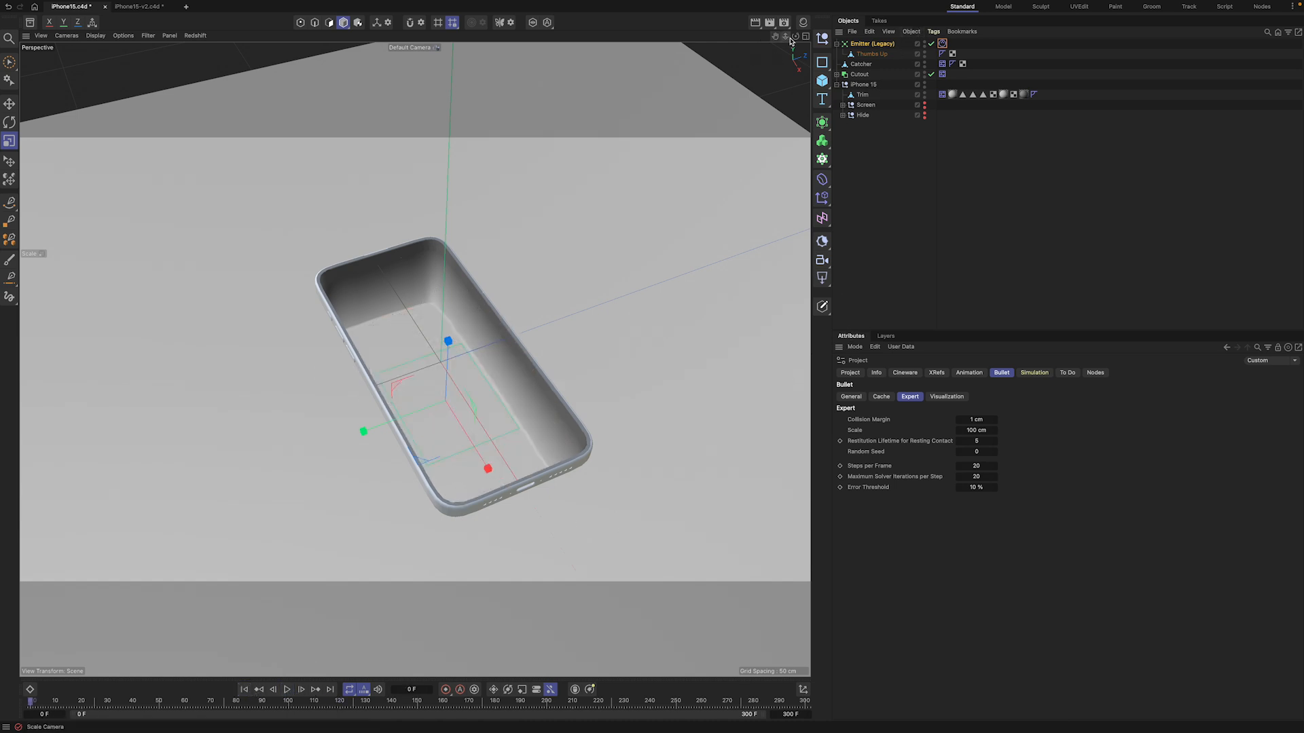
Step: Set the emitter's speed variation to 25 %, end scale variation to 30 % and rotation to 14°
{"action": "left_click_drag", "start_coordinate": [796, 36], "coordinate": [798, 38]}
{"action": "left_click", "coordinate": [875, 44]}
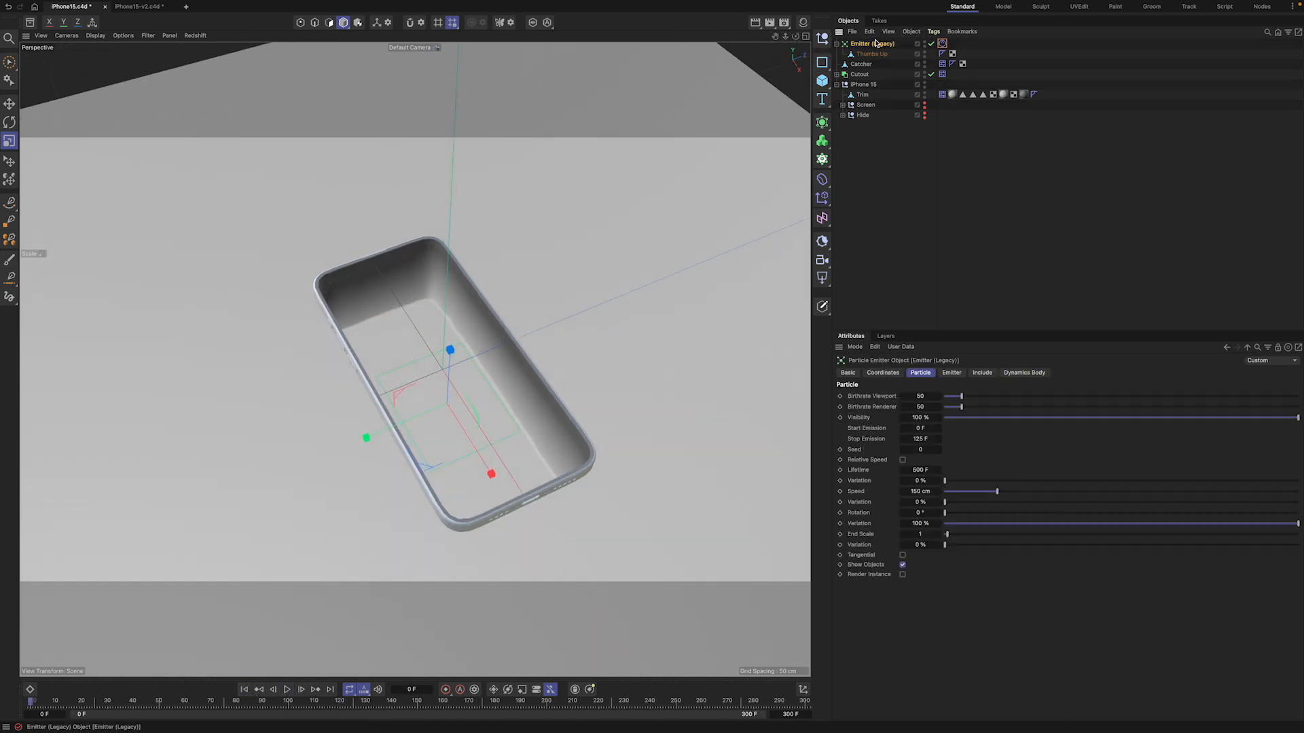
{"action": "left_click", "coordinate": [931, 503]}
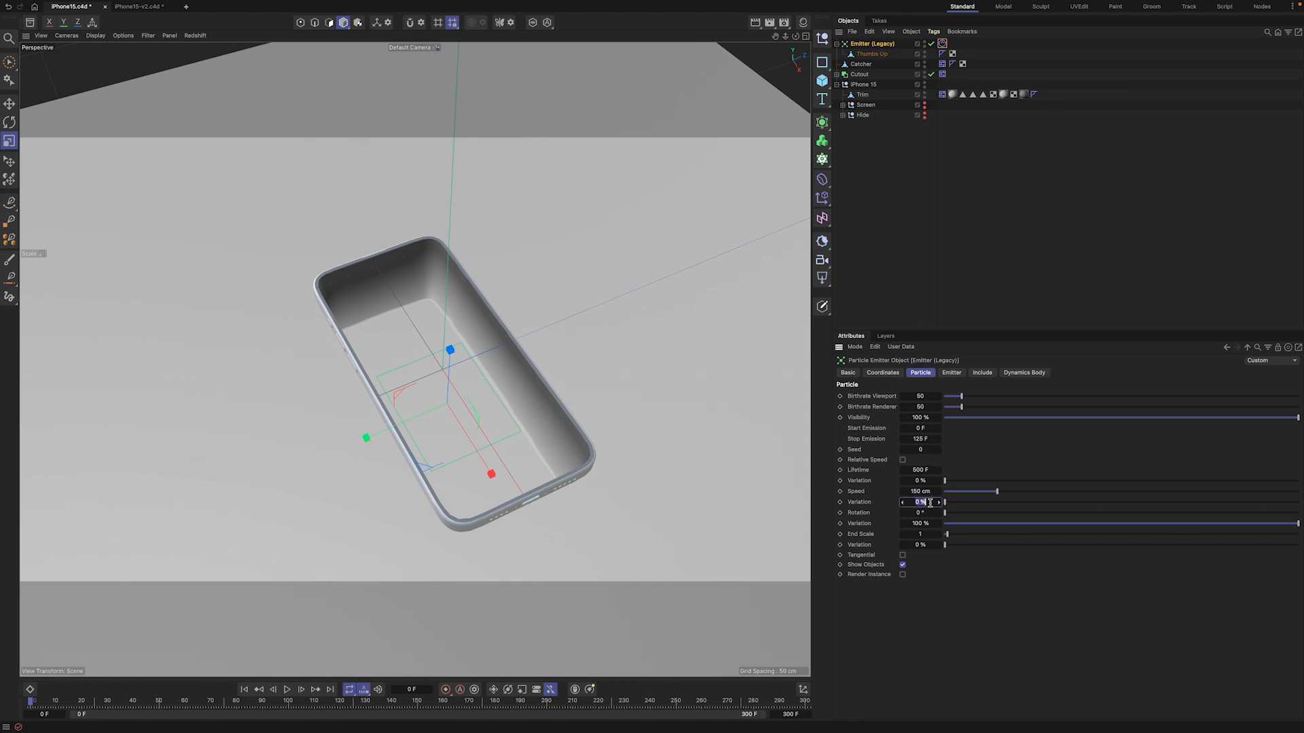
{"action": "type", "text": "25"}
{"action": "key", "text": "Return"}
{"action": "left_click", "coordinate": [925, 546]}
{"action": "type", "text": "30"}
{"action": "key", "text": "Return"}
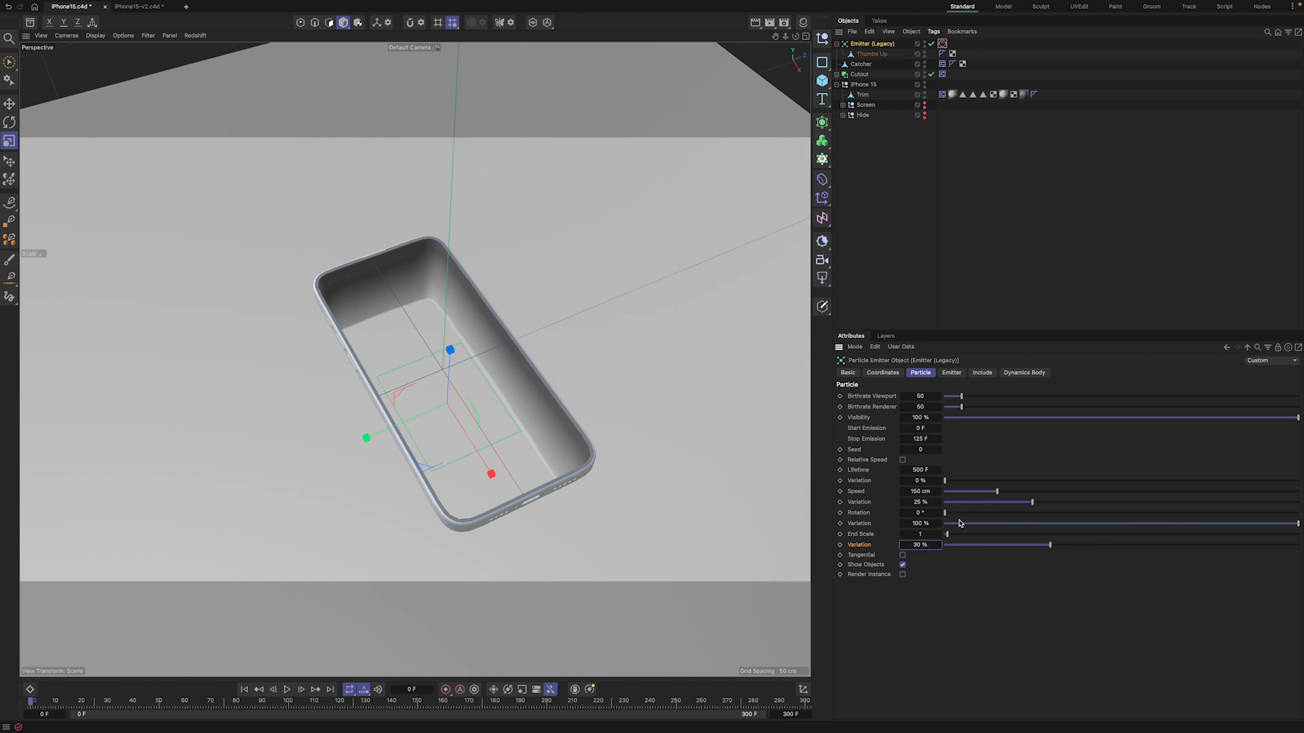
{"action": "left_click_drag", "start_coordinate": [946, 513], "coordinate": [958, 513]}
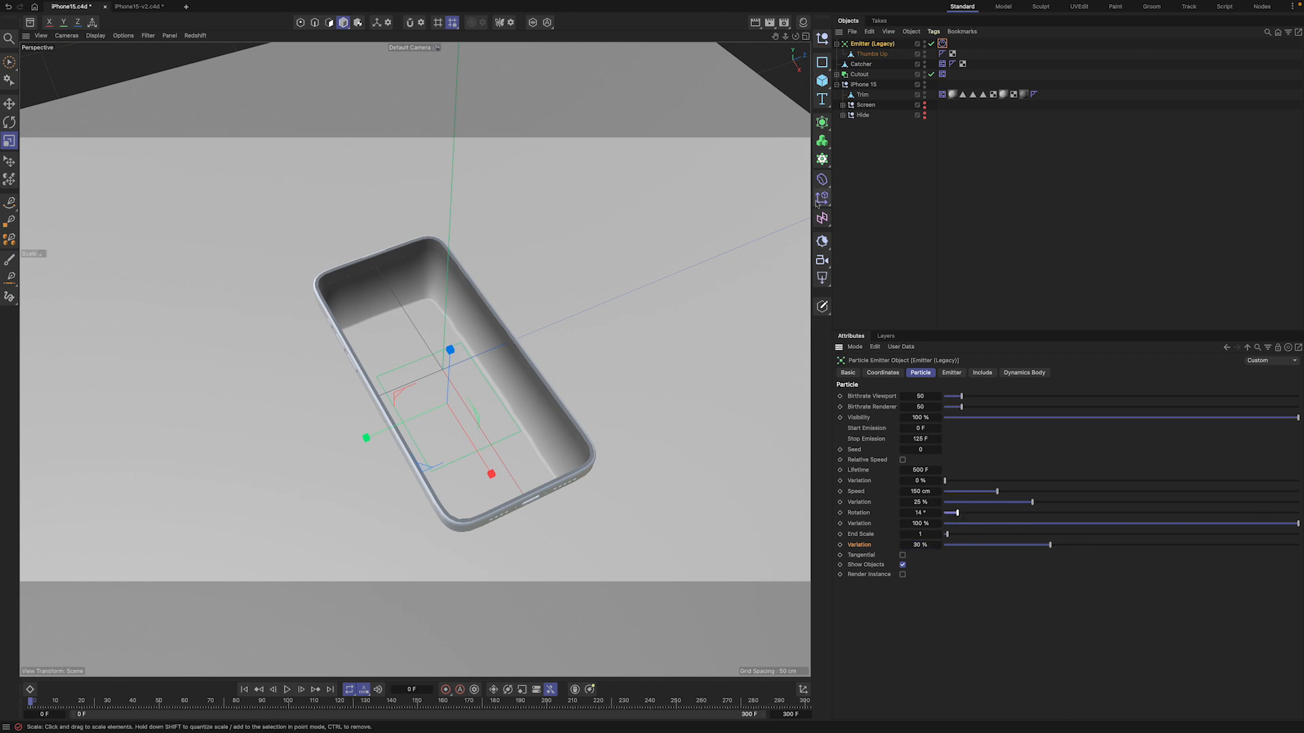
{"action": "left_click", "coordinate": [943, 44]}
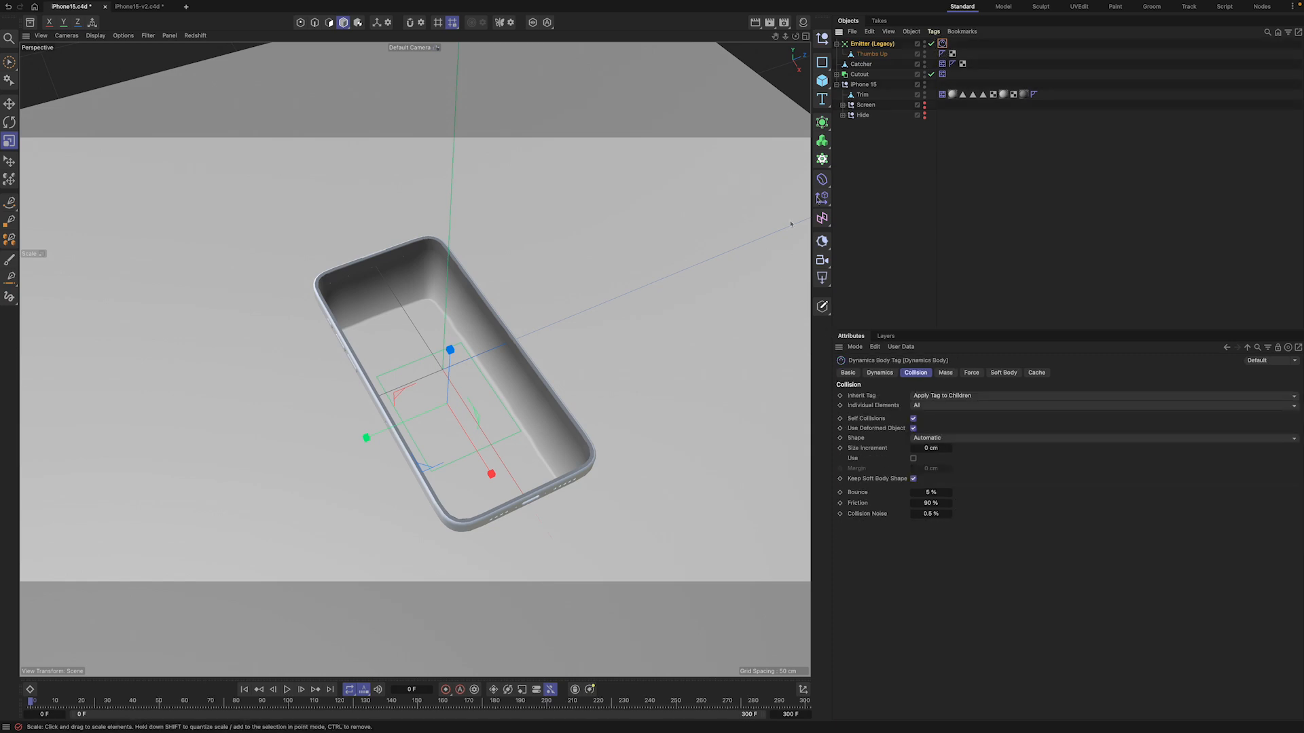
{"action": "left_click", "coordinate": [876, 43]}
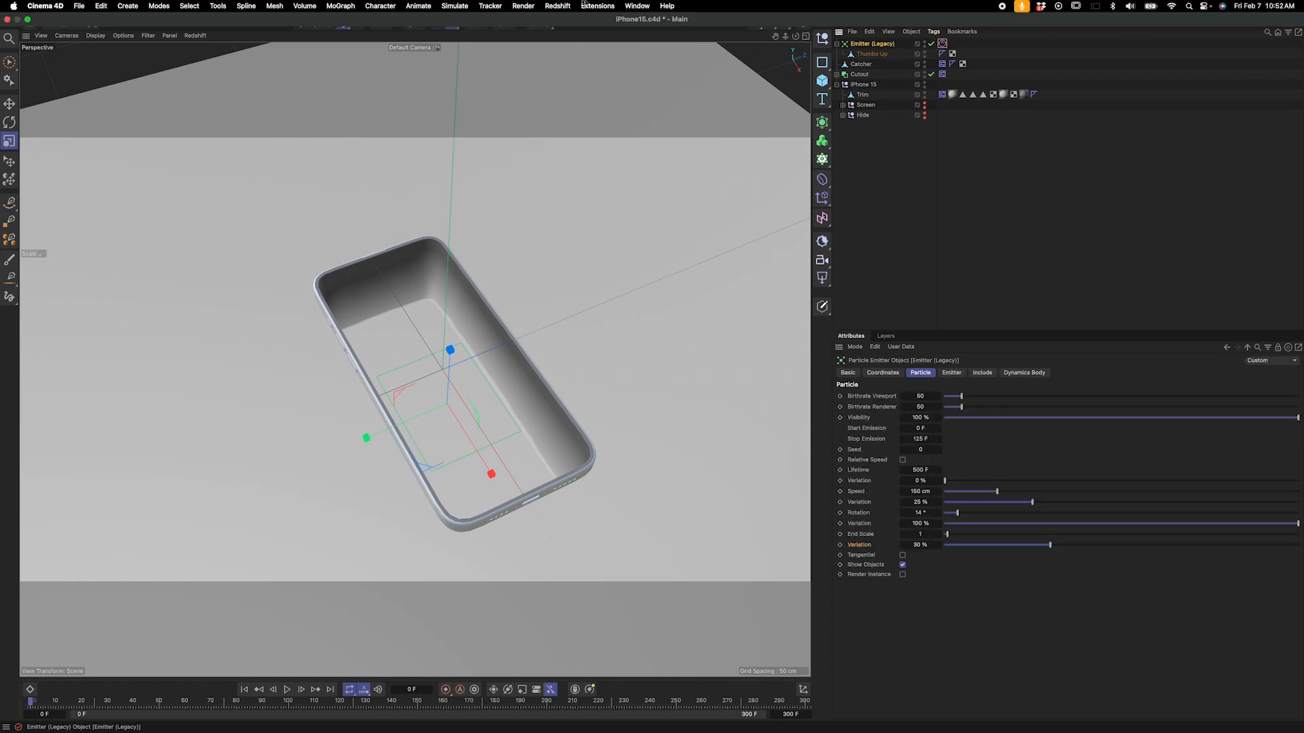
Step: Add a Turbulence force to the scene, play the simulation to check its effect, and return to the first frame
{"action": "left_click", "coordinate": [491, 6]}
{"action": "mouse_move", "coordinate": [463, 35]}
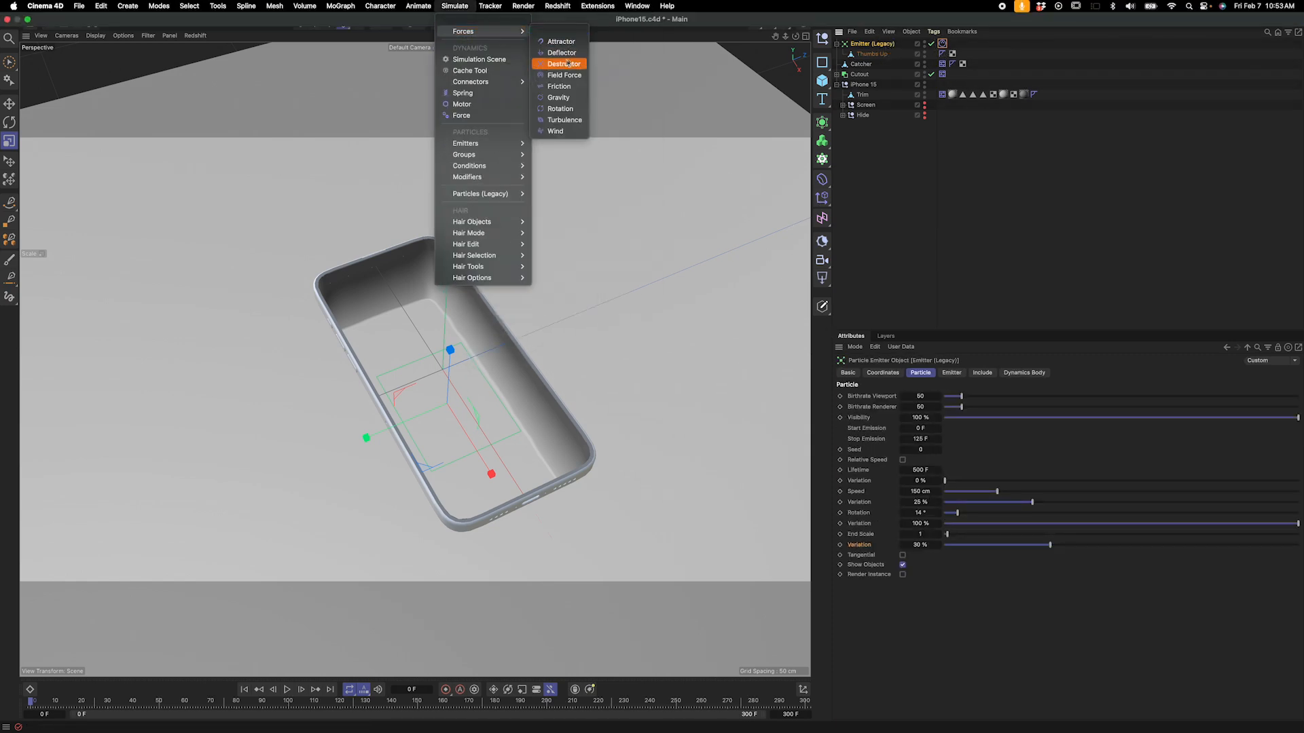
{"action": "left_click", "coordinate": [566, 121]}
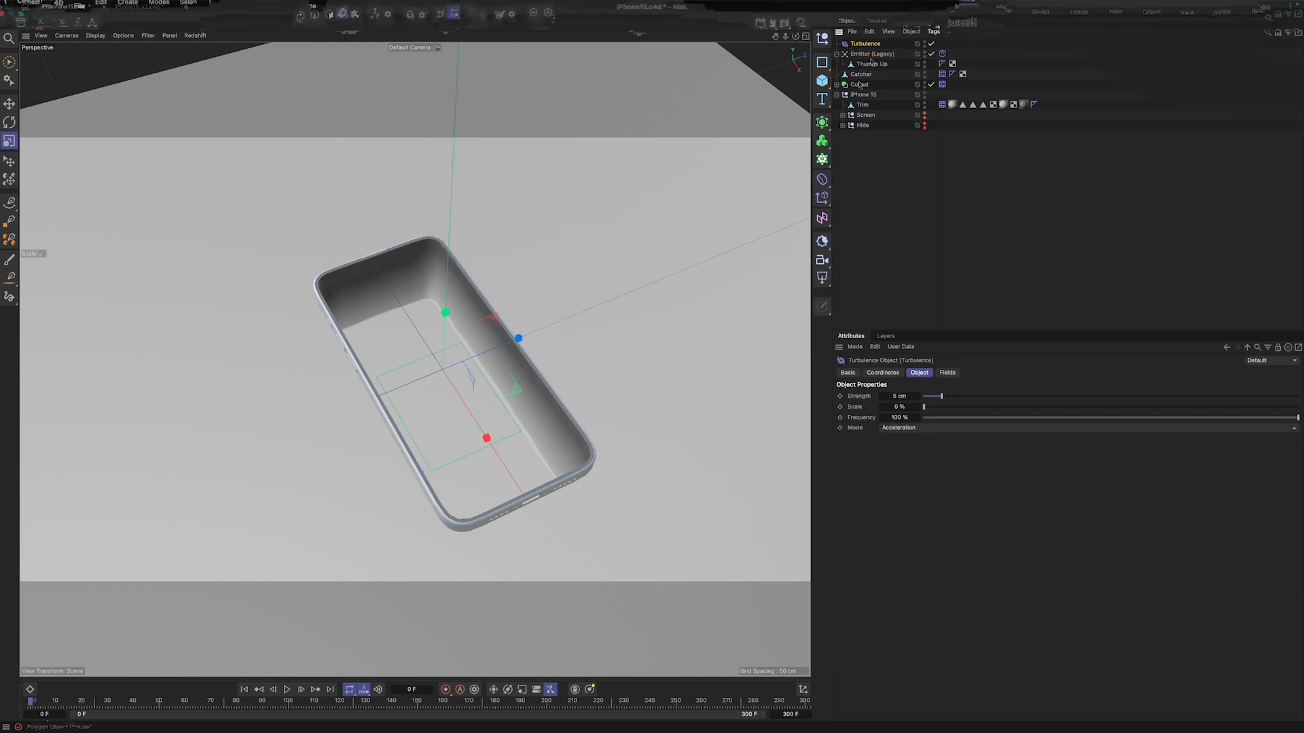
{"action": "left_click", "coordinate": [286, 690]}
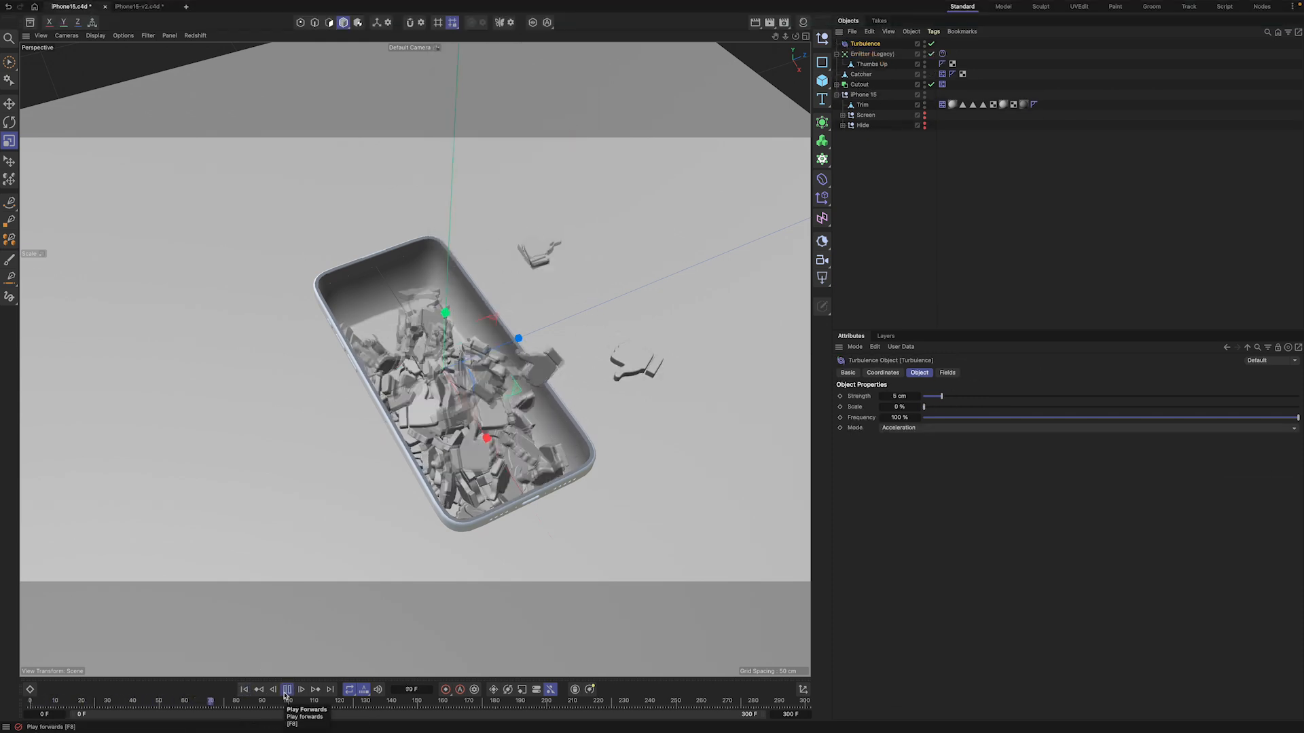
{"action": "left_click", "coordinate": [287, 690]}
{"action": "left_click", "coordinate": [244, 689]}
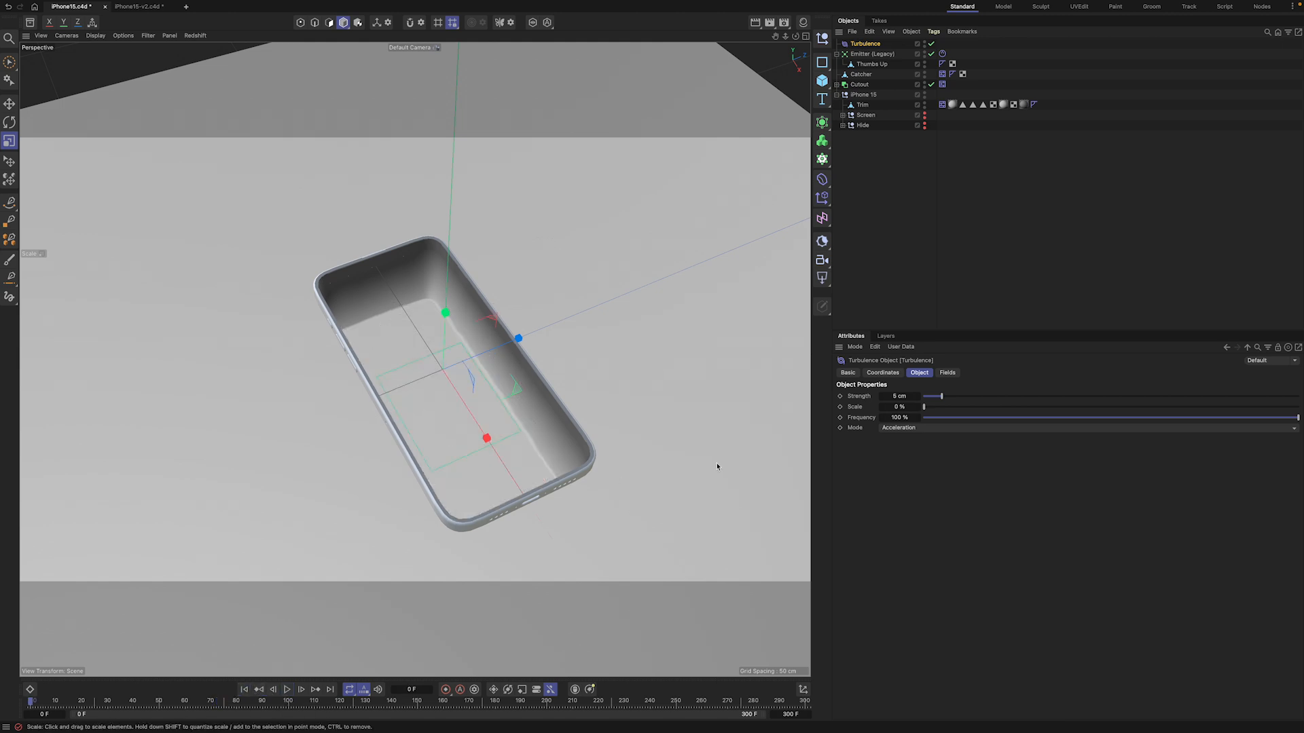
Step: Set the emitter's X-size to 52 cm, play the simulation to check the spread, and return to the first frame
{"action": "left_click", "coordinate": [867, 55]}
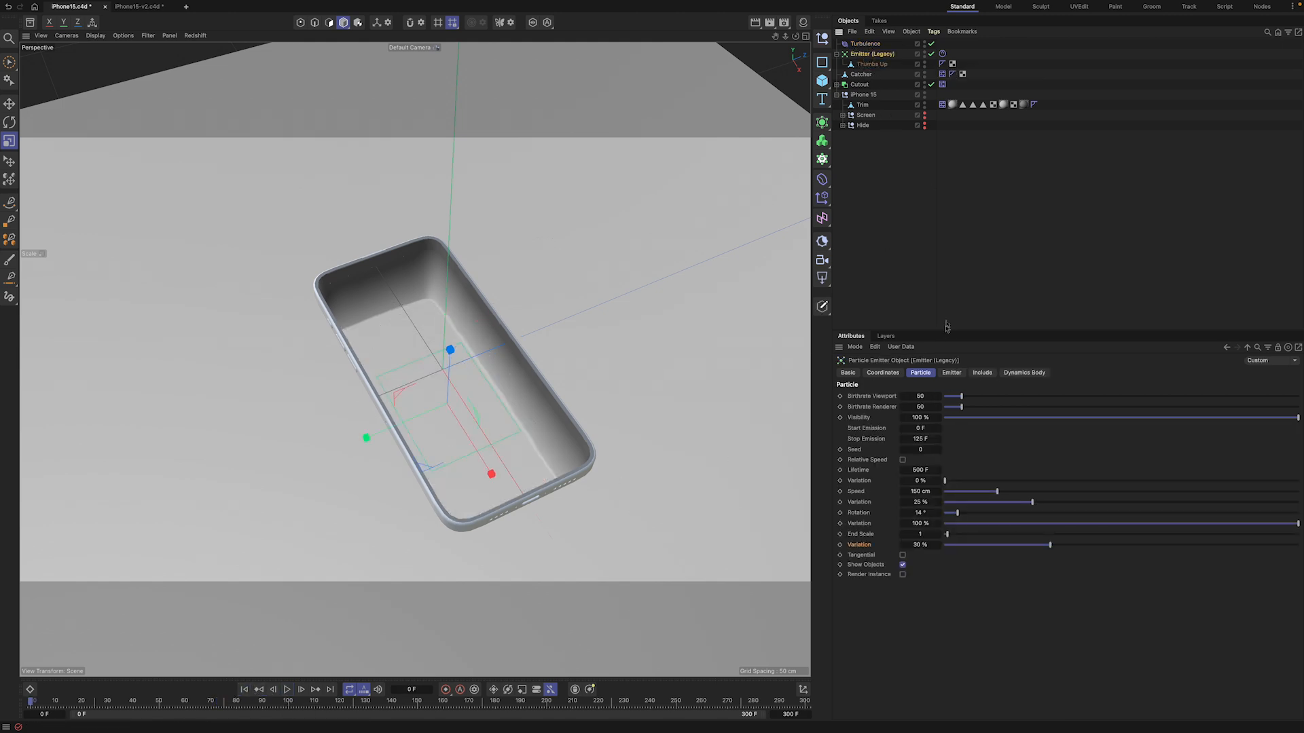
{"action": "left_click", "coordinate": [951, 374]}
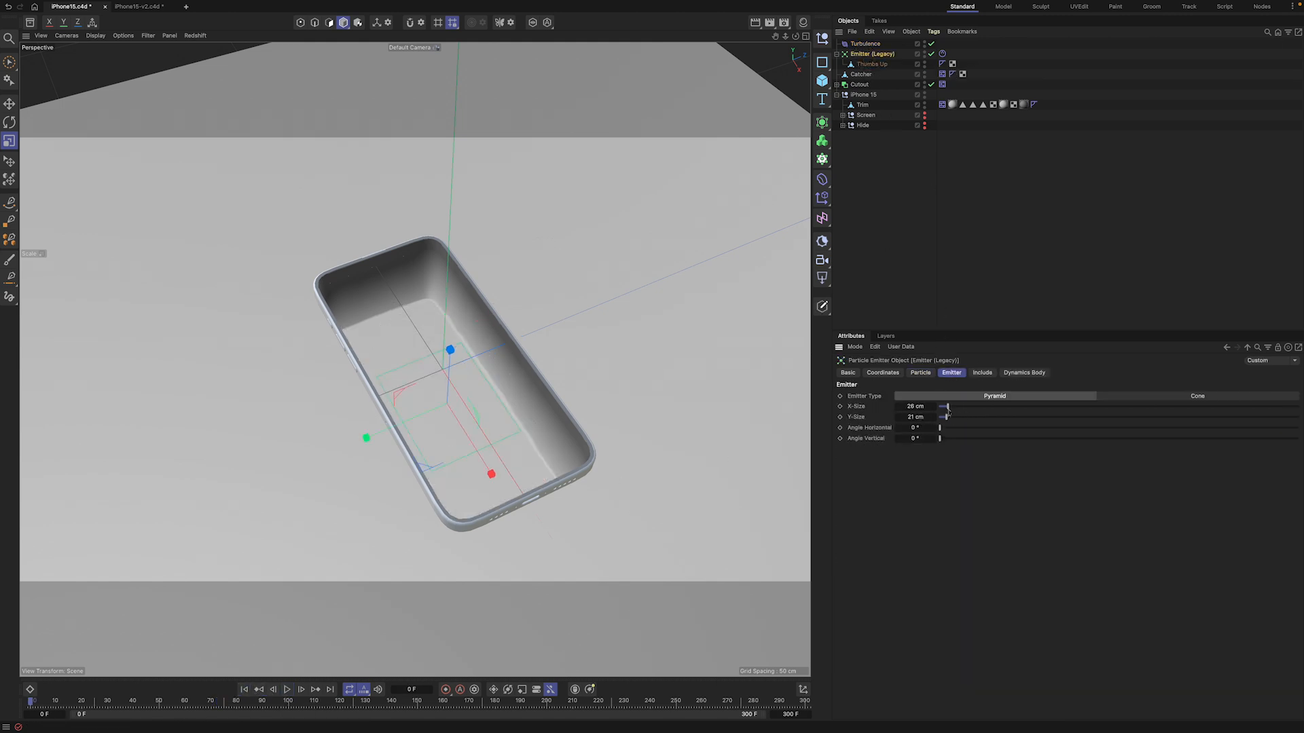
{"action": "left_click_drag", "start_coordinate": [948, 408], "coordinate": [957, 407]}
{"action": "left_click", "coordinate": [287, 690]}
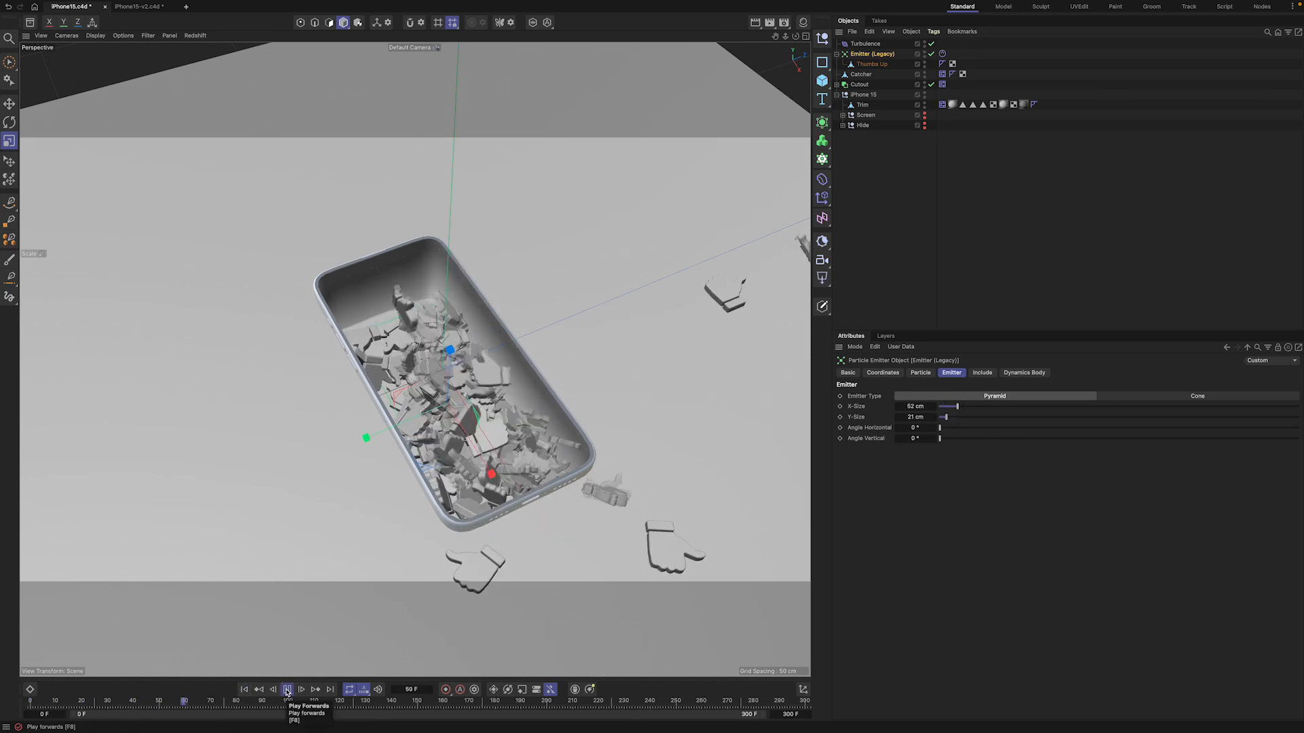
{"action": "left_click", "coordinate": [286, 690]}
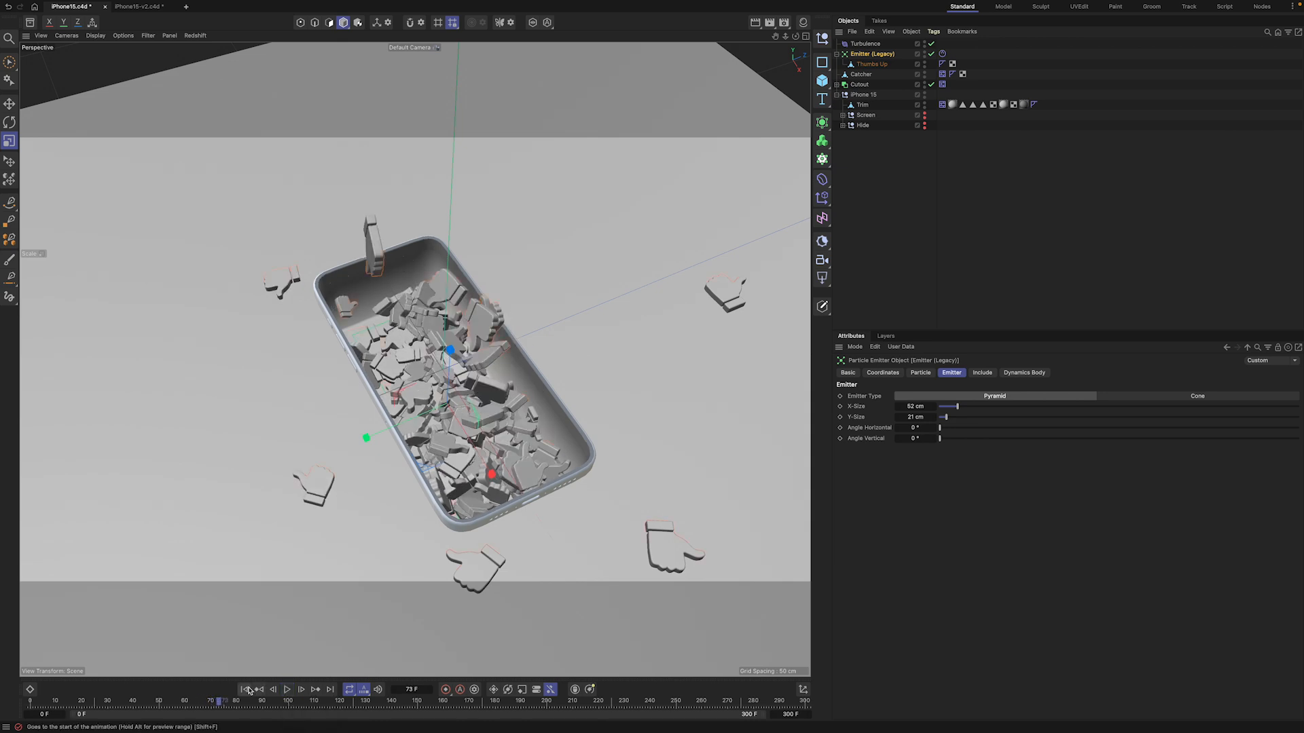
{"action": "left_click", "coordinate": [244, 689]}
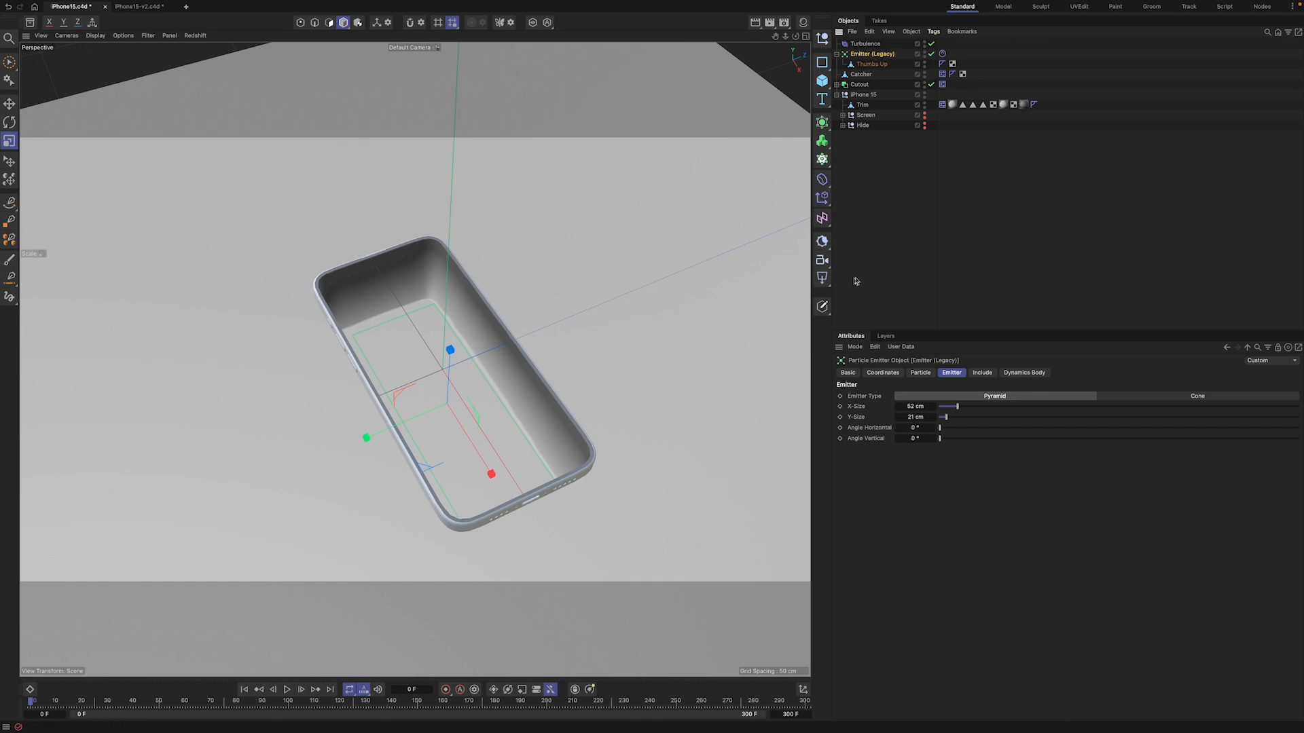
Step: Set the emitter's start emission to frame 75 and its stop emission to frame 150
{"action": "left_click", "coordinate": [920, 377]}
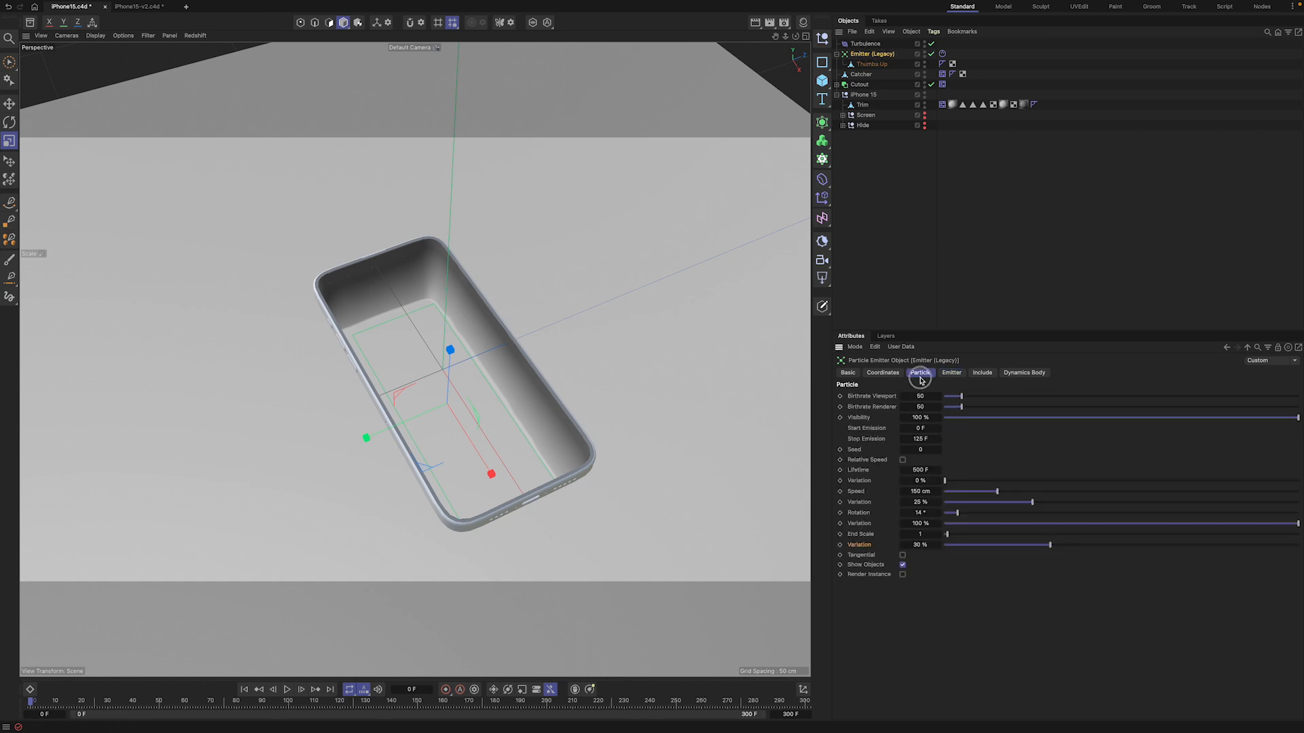
{"action": "left_click", "coordinate": [920, 428]}
{"action": "left_click", "coordinate": [920, 428]}
{"action": "type", "text": "50"}
{"action": "key", "text": "Return"}
{"action": "left_click", "coordinate": [922, 429]}
{"action": "left_click", "coordinate": [922, 439]}
{"action": "type", "text": "150"}
{"action": "key", "text": "Return"}
Step: Expand the iPhone's Screen group and hide 13 FRONT GLASS in both the viewport and the renderer
{"action": "left_click", "coordinate": [843, 116]}
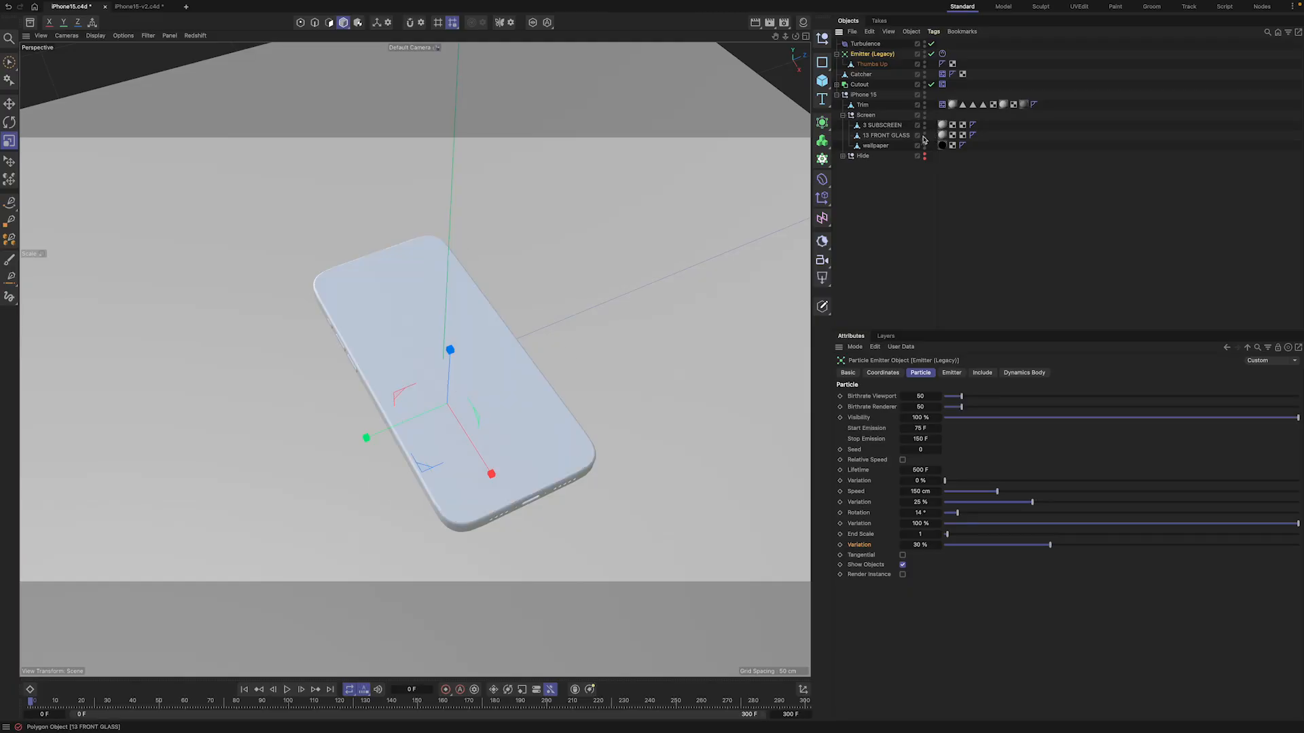
{"action": "left_click", "coordinate": [895, 136]}
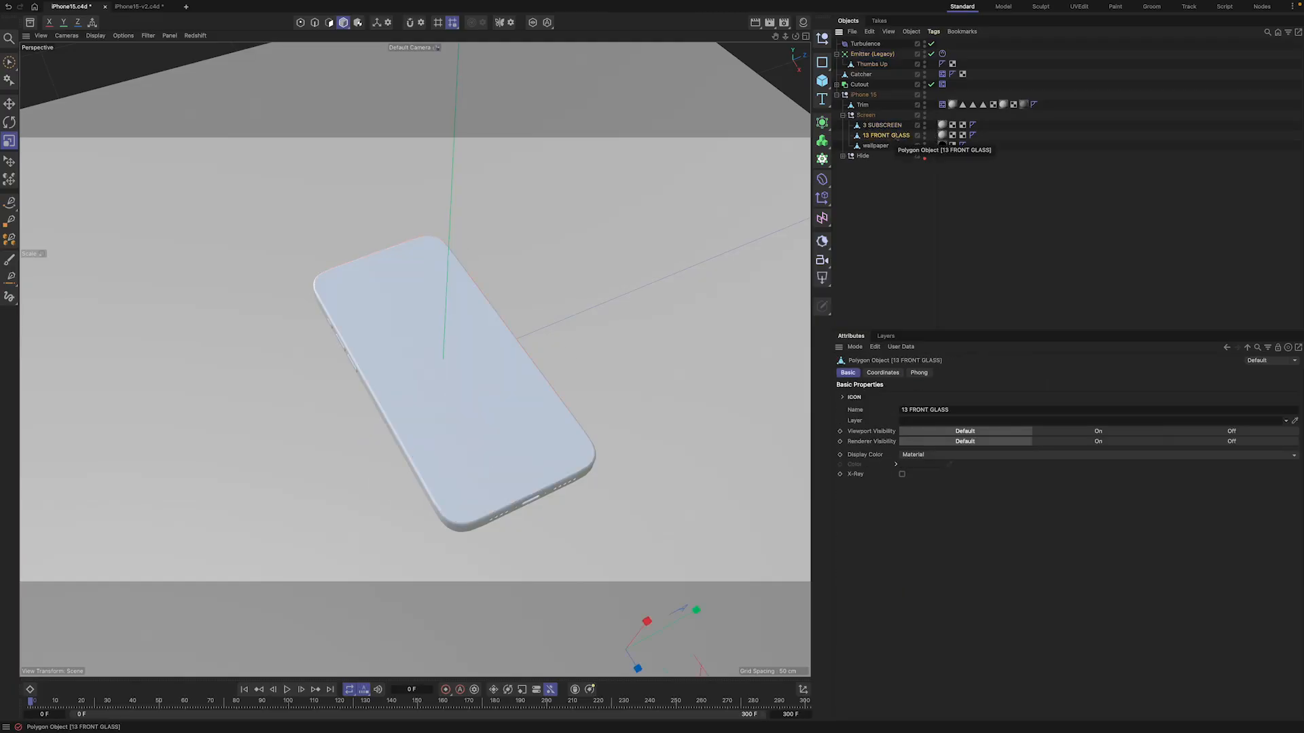
{"action": "left_click", "coordinate": [925, 138]}
{"action": "left_click", "coordinate": [925, 134]}
{"action": "left_click", "coordinate": [924, 133]}
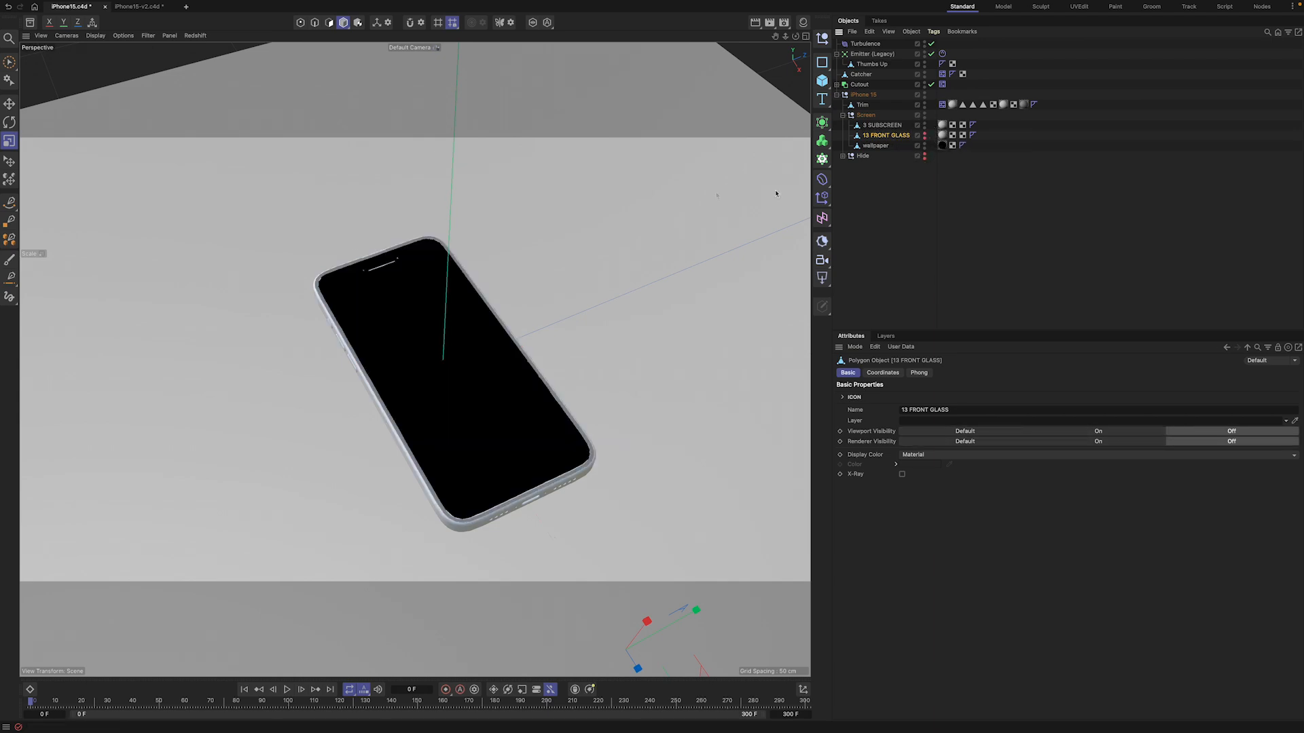
{"action": "left_click", "coordinate": [709, 187]}
Step: Select the wallpaper object and toggle the visibility of 3 SUBSCREEN to compare the screen layers
{"action": "left_click", "coordinate": [883, 145]}
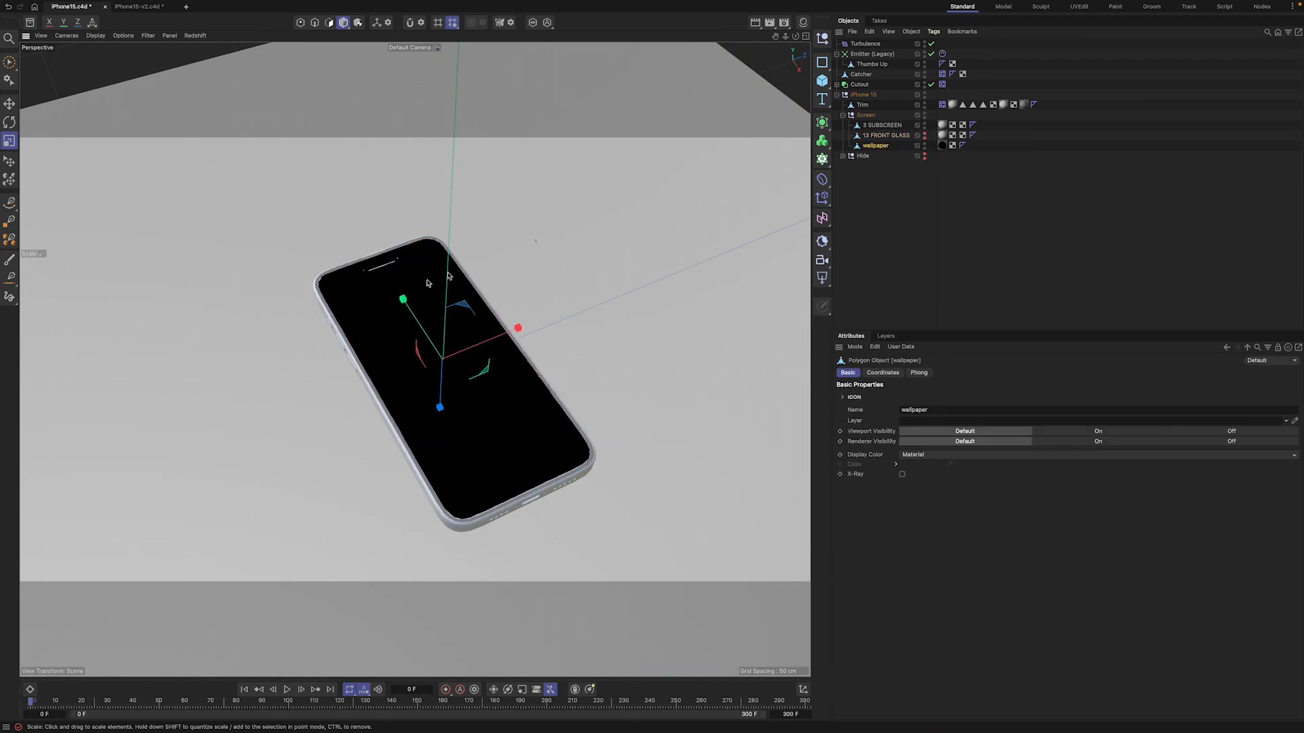
{"action": "left_click", "coordinate": [925, 126]}
{"action": "left_click", "coordinate": [926, 129]}
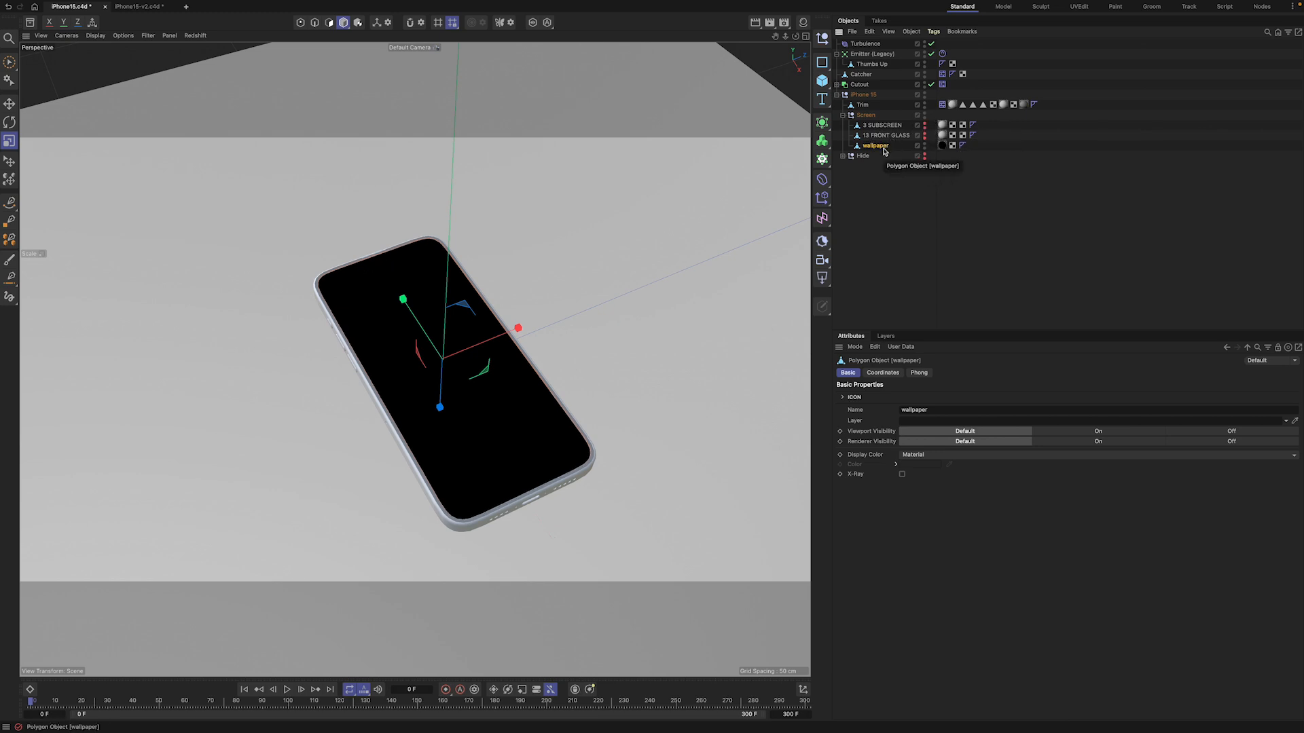
{"action": "left_click", "coordinate": [926, 126]}
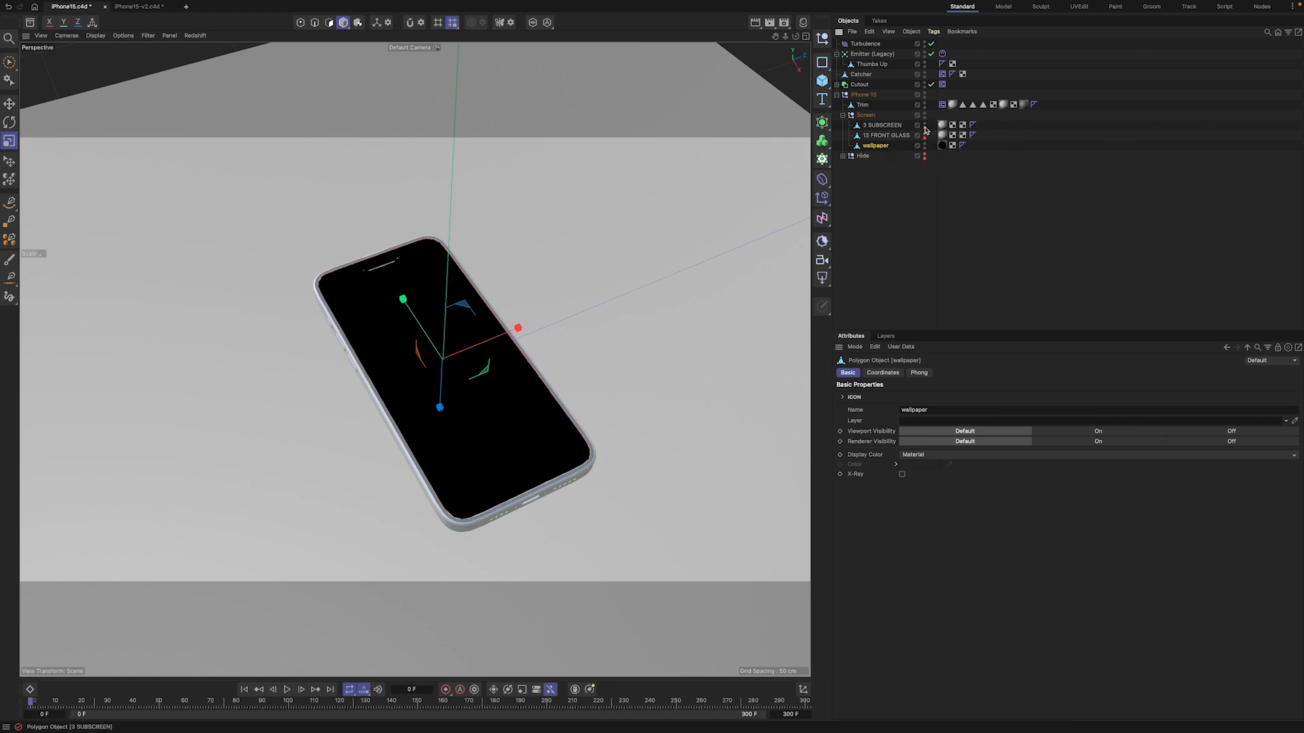
Step: Move the wallpaper object to the top of the Screen group and hide 3 SUBSCREEN in the viewport and renderer
{"action": "left_click_drag", "start_coordinate": [885, 146], "coordinate": [877, 132]}
{"action": "left_click", "coordinate": [884, 126], "text": "ctrl"}
{"action": "right_click", "coordinate": [885, 128]}
{"action": "left_click", "coordinate": [874, 137]}
{"action": "left_click", "coordinate": [925, 123]}
{"action": "left_click", "coordinate": [925, 123]}
{"action": "left_click", "coordinate": [925, 127]}
{"action": "left_click", "coordinate": [925, 127]}
{"action": "left_click_drag", "start_coordinate": [898, 125], "coordinate": [893, 140]}
{"action": "left_click", "coordinate": [883, 125]}
{"action": "left_click", "coordinate": [925, 127]}
{"action": "left_click", "coordinate": [924, 138]}
{"action": "left_click", "coordinate": [924, 138]}
{"action": "left_click", "coordinate": [898, 127]}
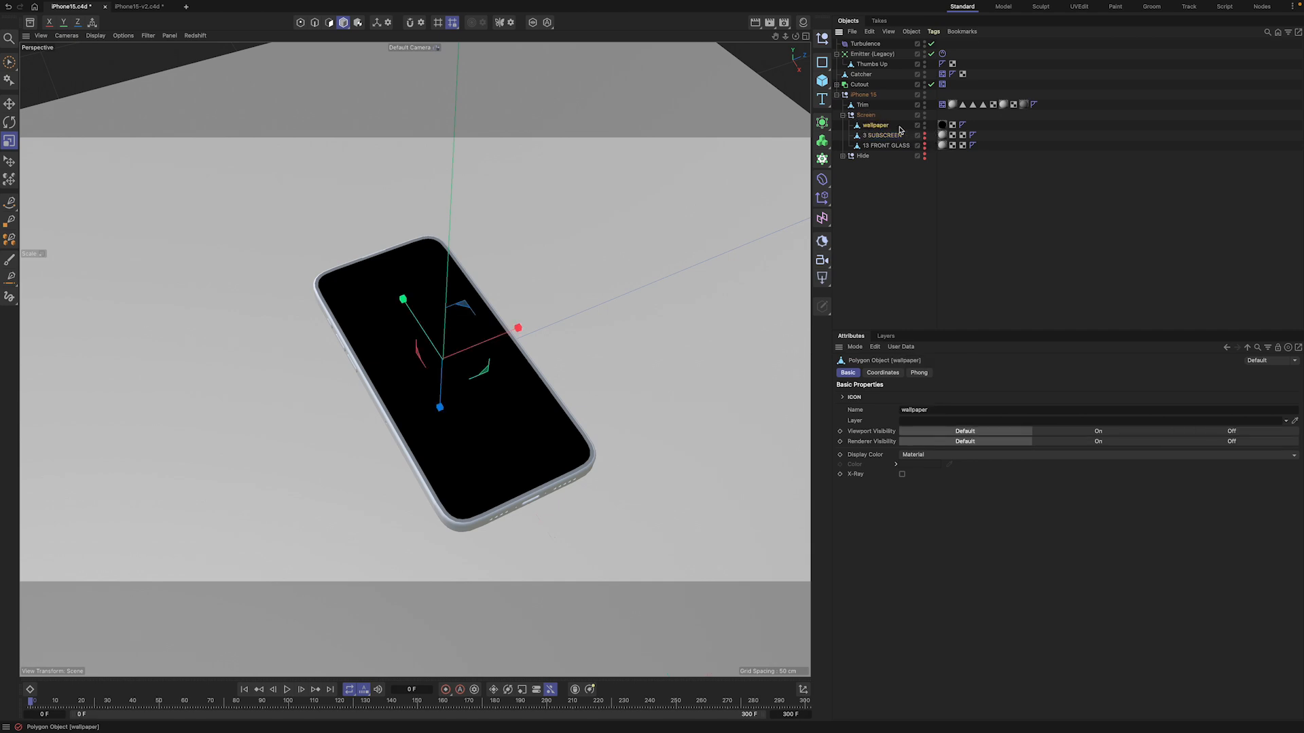
{"action": "right_click", "coordinate": [886, 129]}
{"action": "mouse_move", "coordinate": [961, 267]}
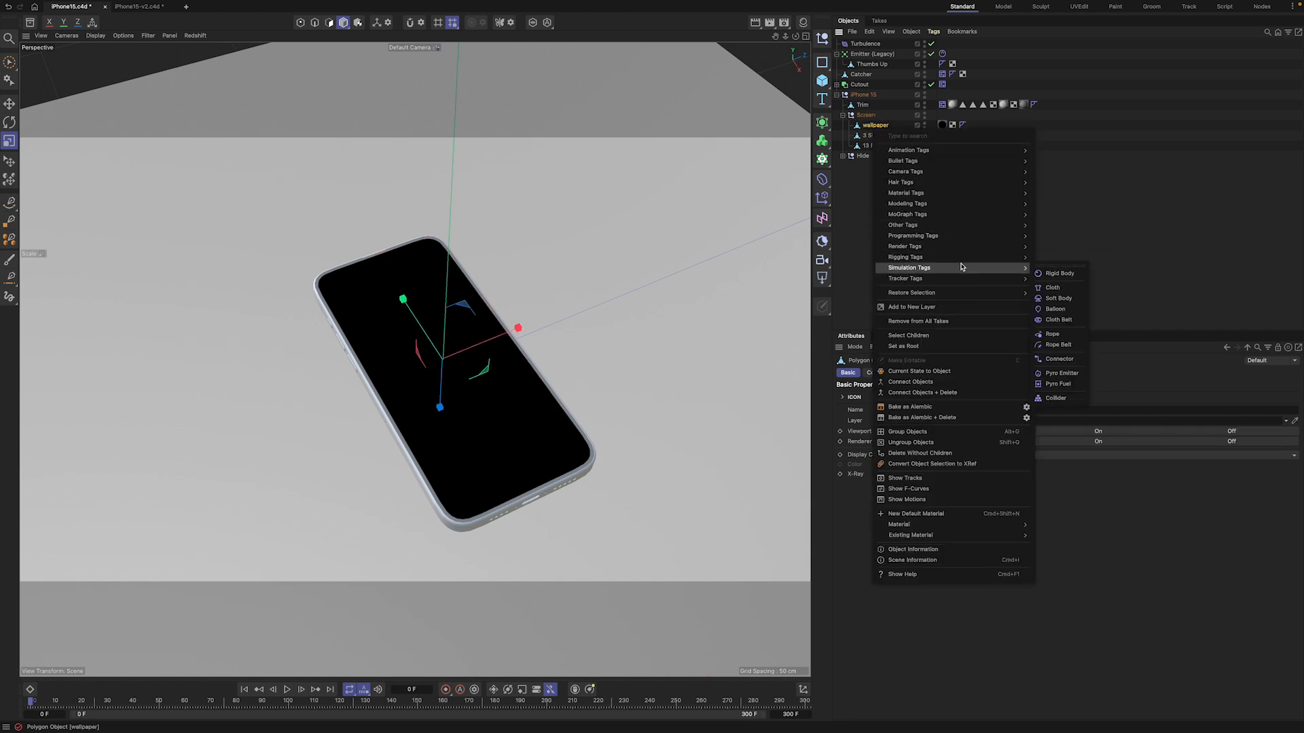
{"action": "left_click", "coordinate": [866, 115]}
{"action": "right_click", "coordinate": [867, 117]}
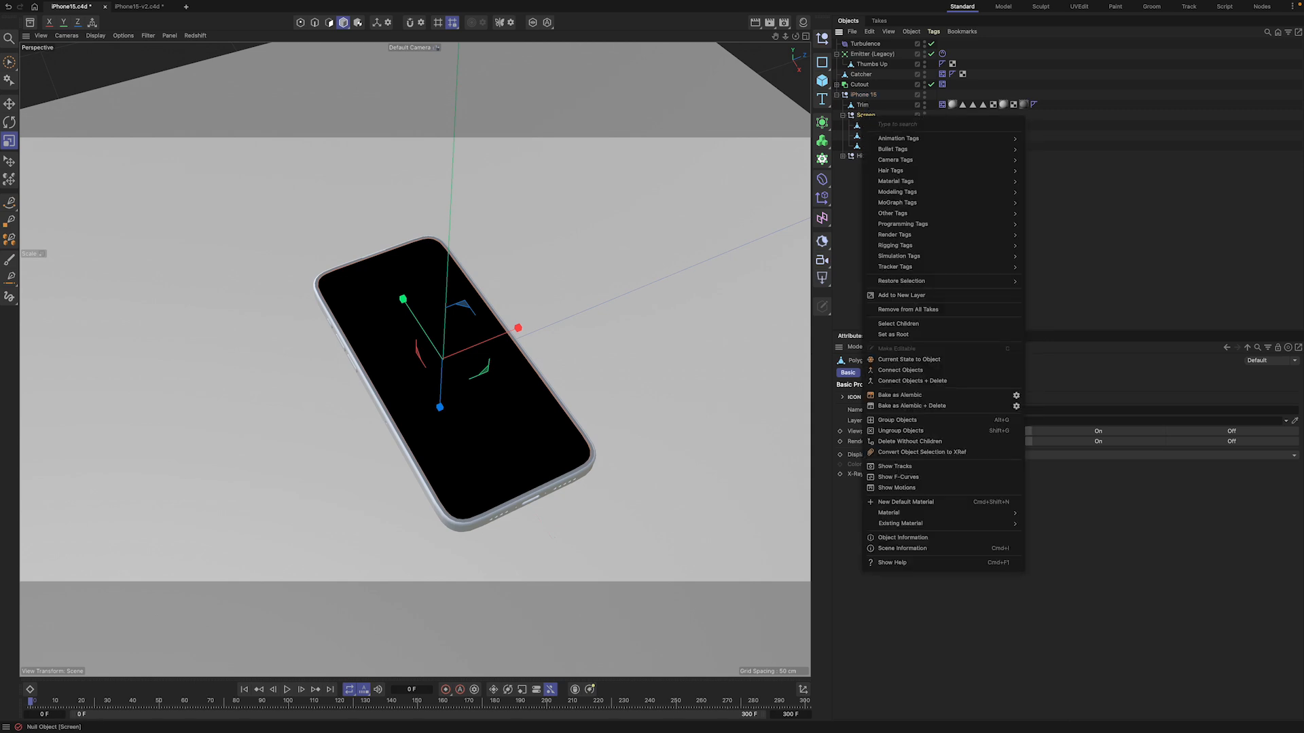
{"action": "left_click", "coordinate": [866, 115]}
{"action": "left_click", "coordinate": [881, 127]}
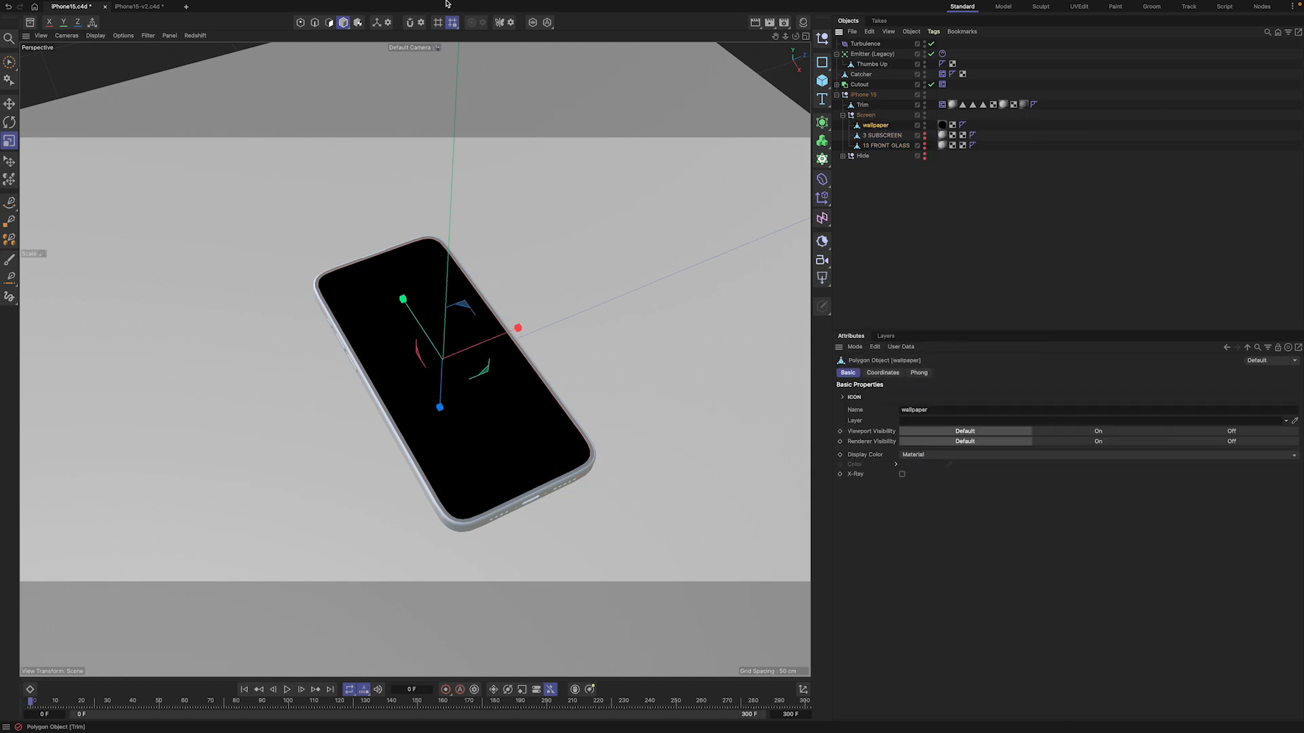
{"action": "mouse_move", "coordinate": [365, 4]}
{"action": "left_click", "coordinate": [319, 5]}
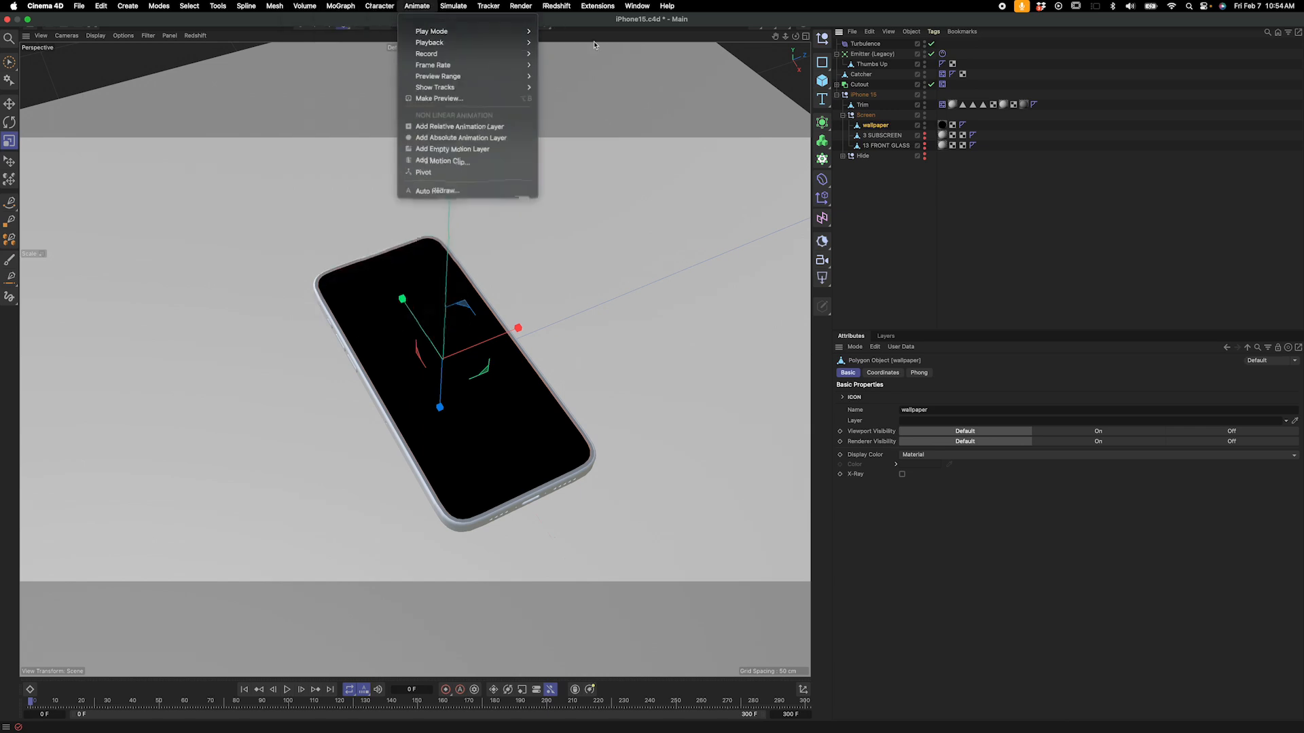
{"action": "left_click", "coordinate": [880, 124]}
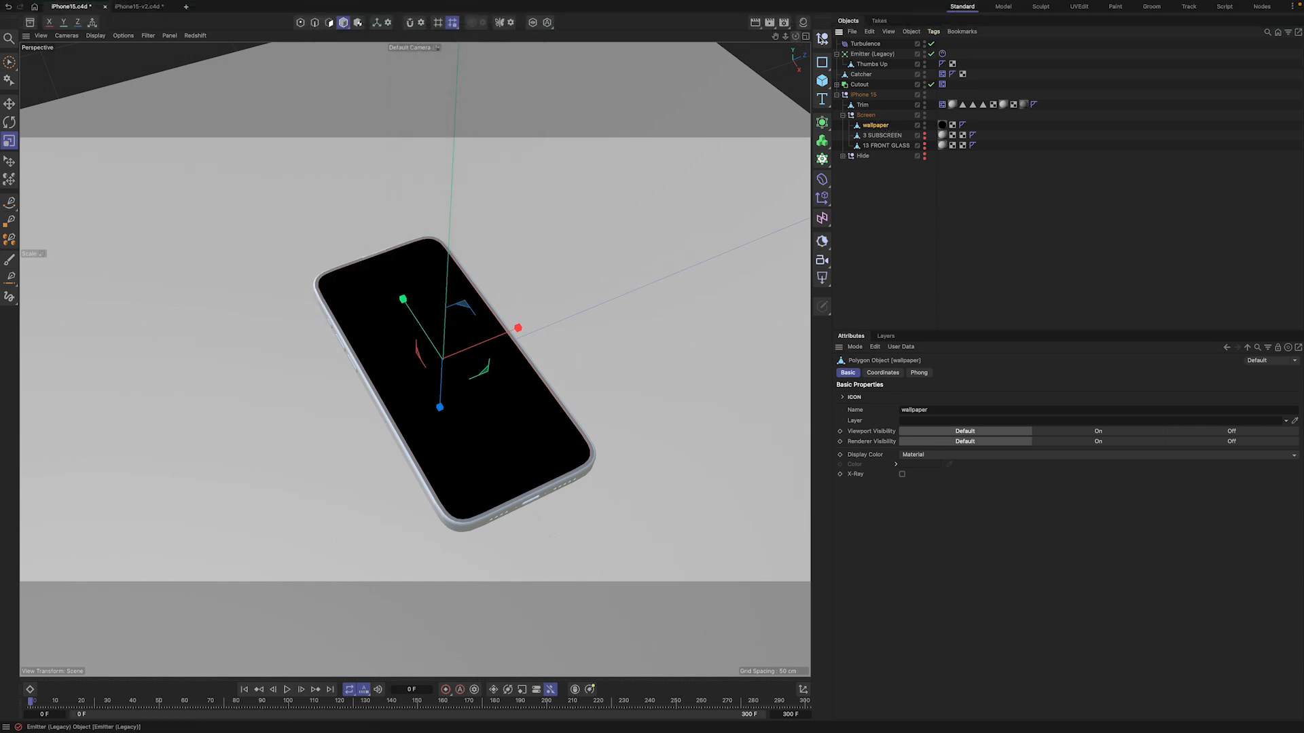
Step: Solo the wallpaper in the viewport and place it under a new Thicken generator with a thickness of 0.2 cm
{"action": "left_click", "coordinate": [532, 22]}
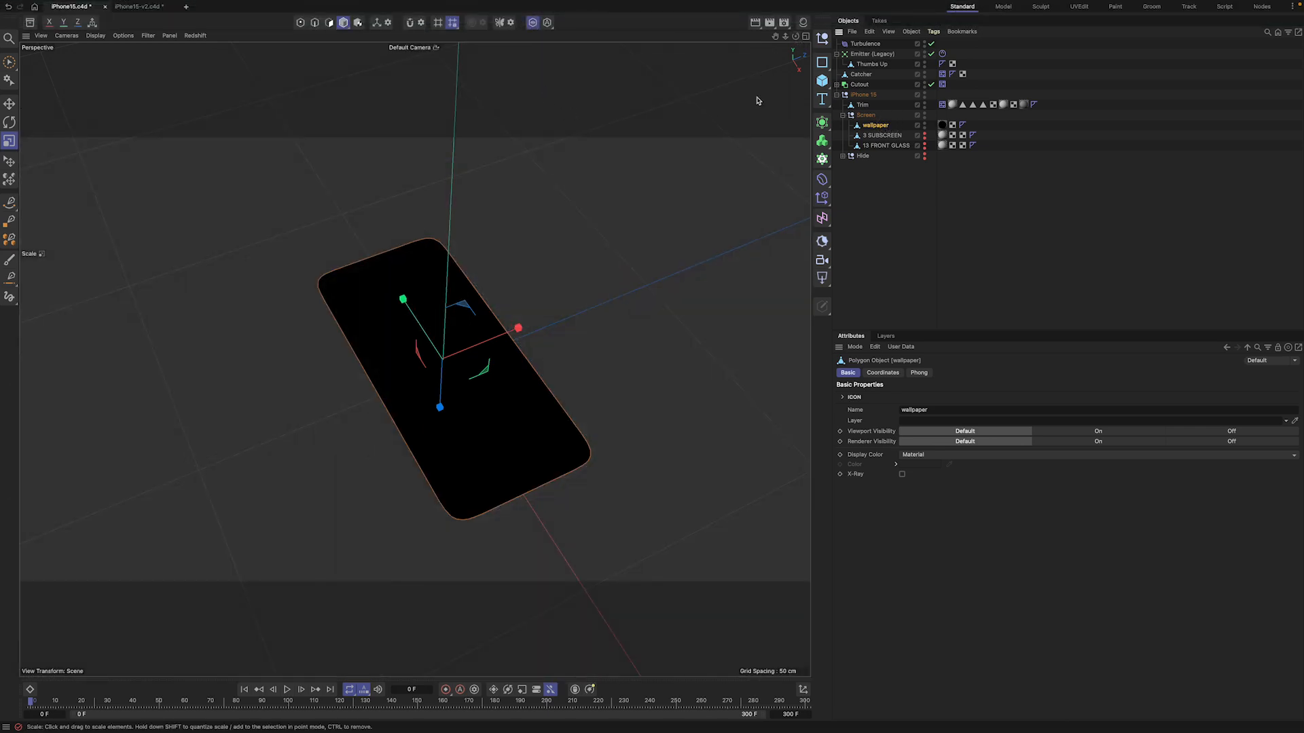
{"action": "left_click_drag", "start_coordinate": [414, 359], "coordinate": [414, 358], "text": "alt"}
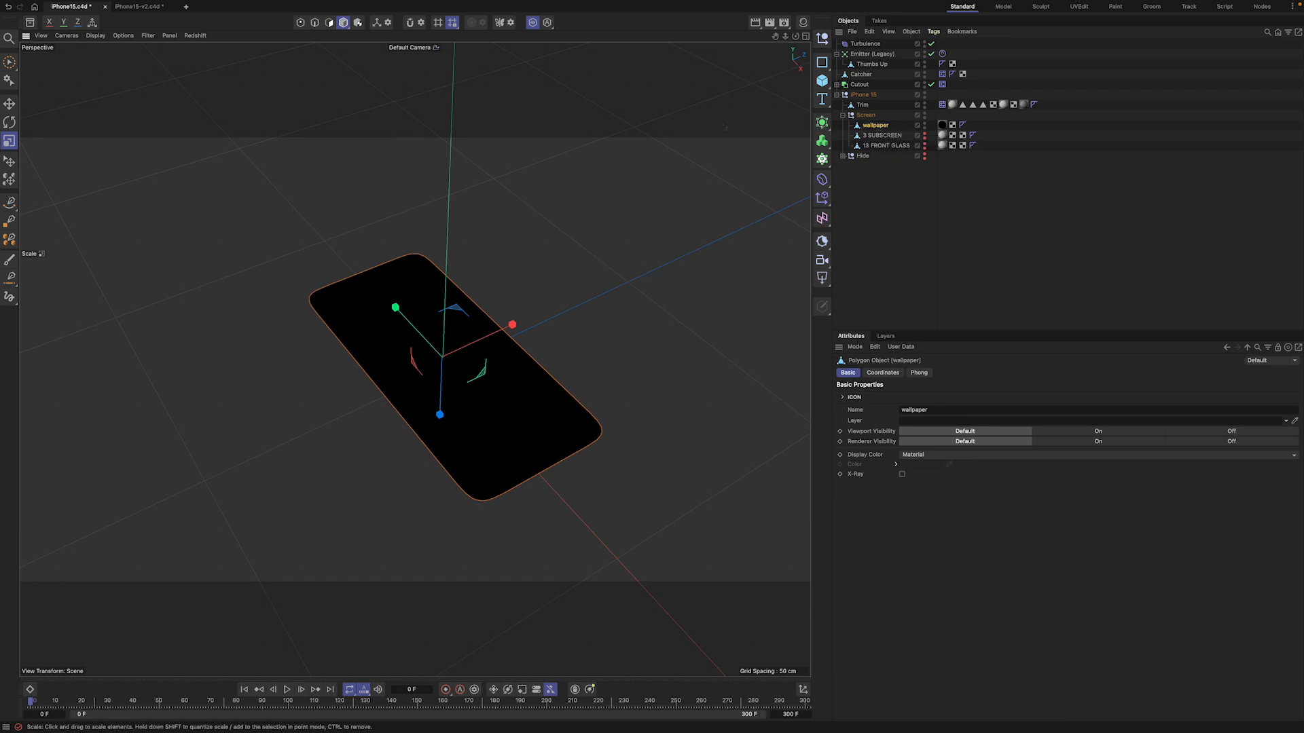
{"action": "key", "text": "shift+c"}
{"action": "type", "text": "thick"}
{"action": "key", "text": "Return"}
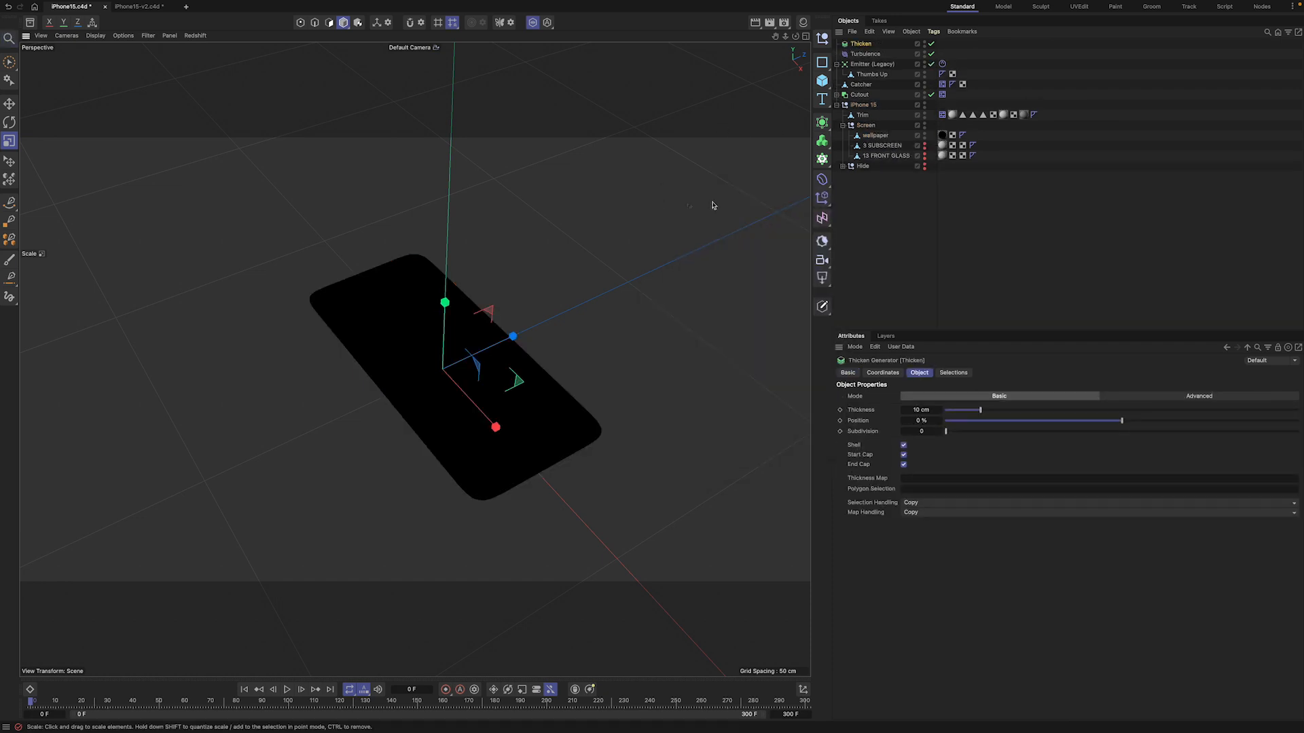
{"action": "left_click_drag", "start_coordinate": [872, 134], "coordinate": [868, 127]}
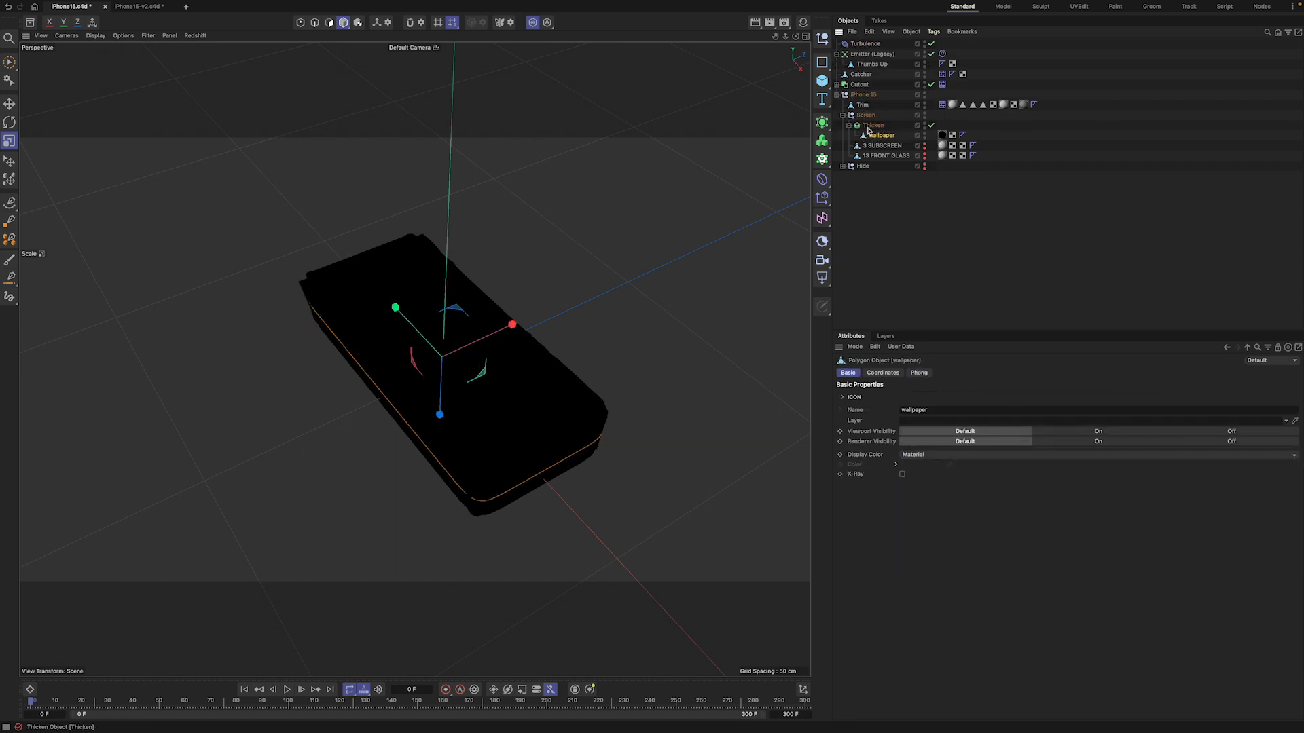
{"action": "left_click", "coordinate": [873, 126]}
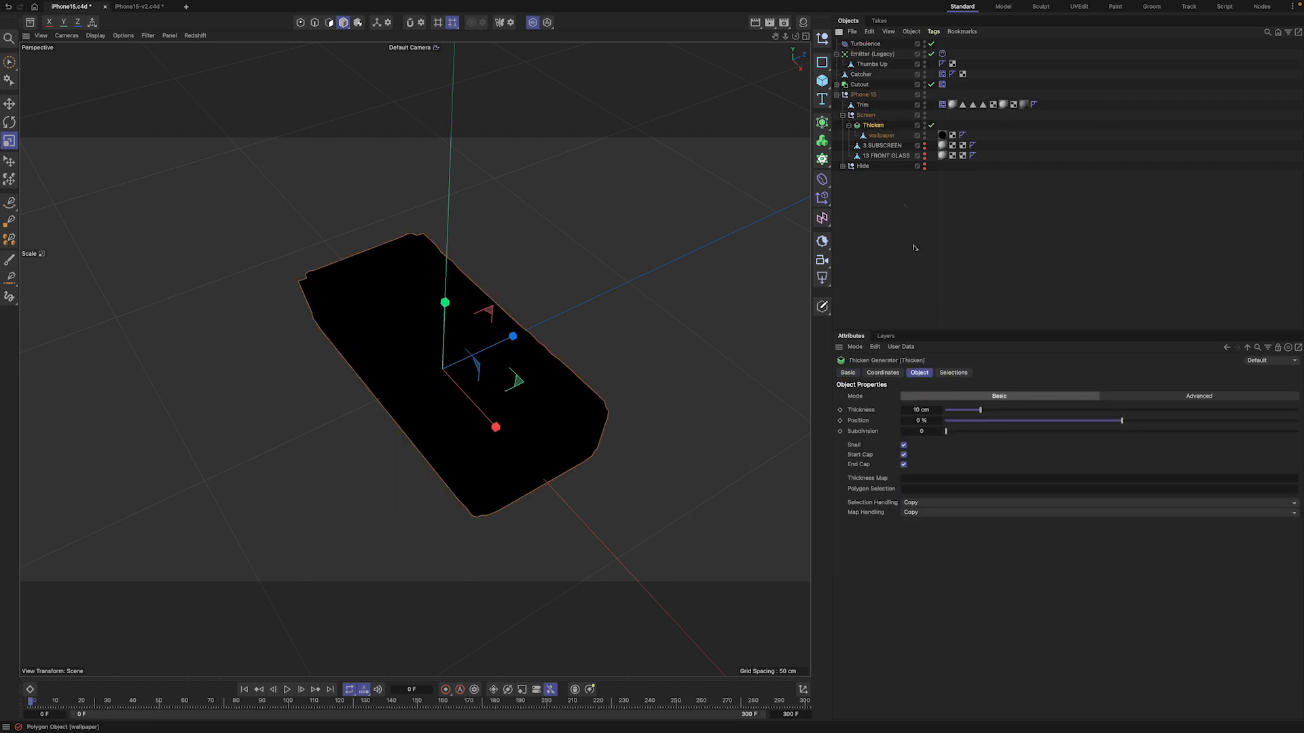
{"action": "left_click", "coordinate": [913, 409]}
{"action": "key", "text": "Return"}
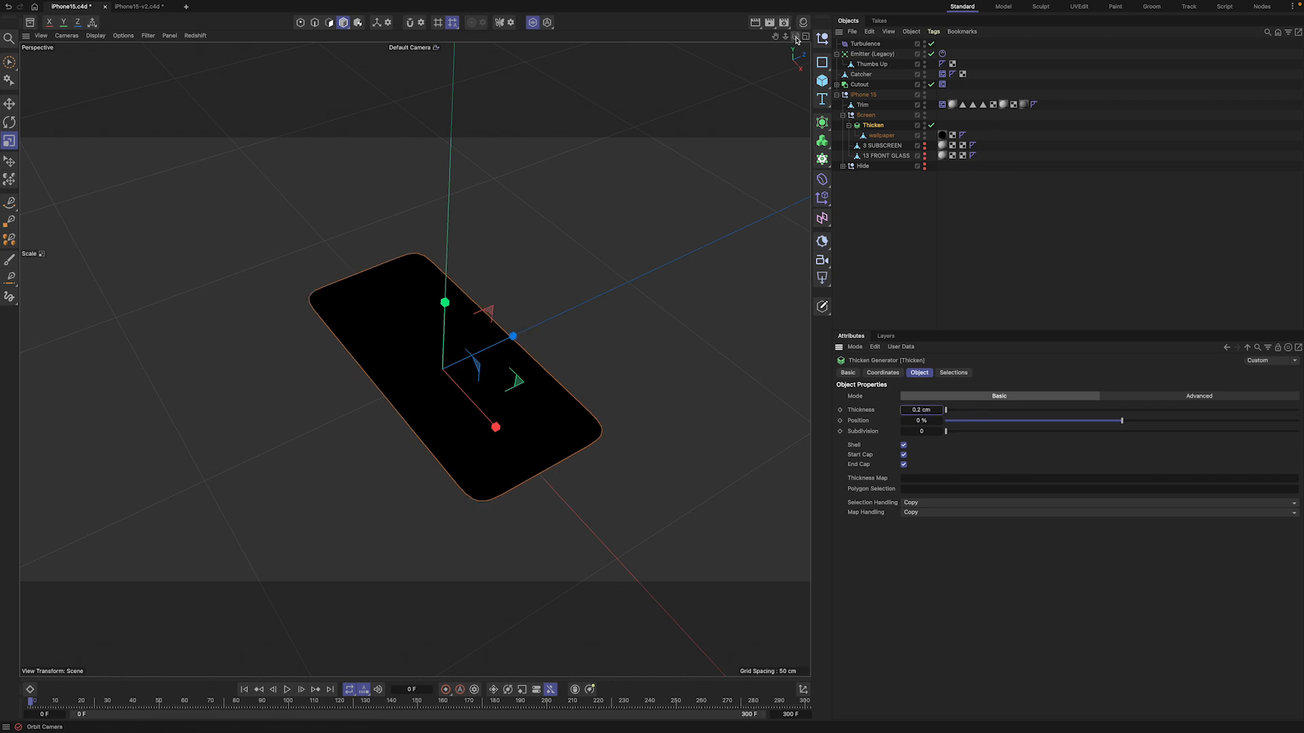
Step: Delete the wallpaper's material tag and inspect the edge of the thickened screen up close
{"action": "left_click", "coordinate": [942, 135]}
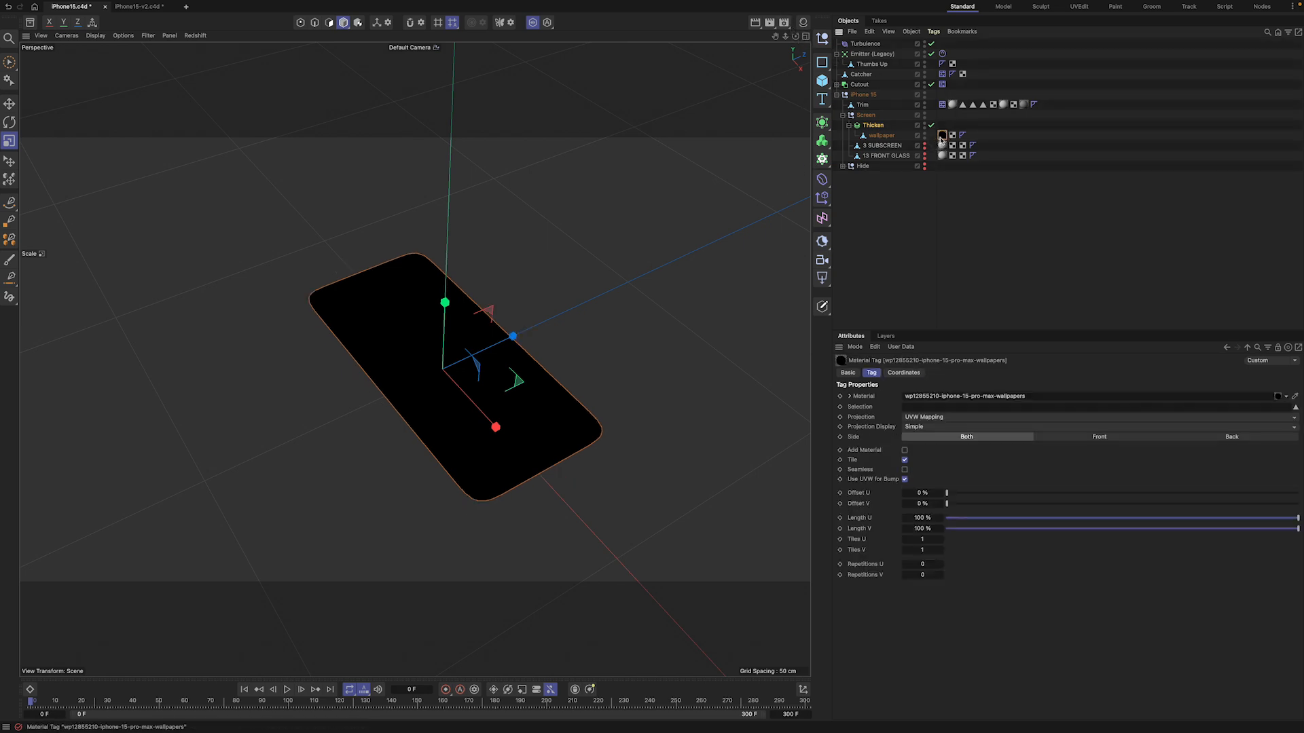
{"action": "key", "text": "Delete"}
{"action": "left_click_drag", "start_coordinate": [380, 319], "coordinate": [435, 408], "text": "alt"}
{"action": "left_click_drag", "start_coordinate": [785, 36], "coordinate": [808, 44]}
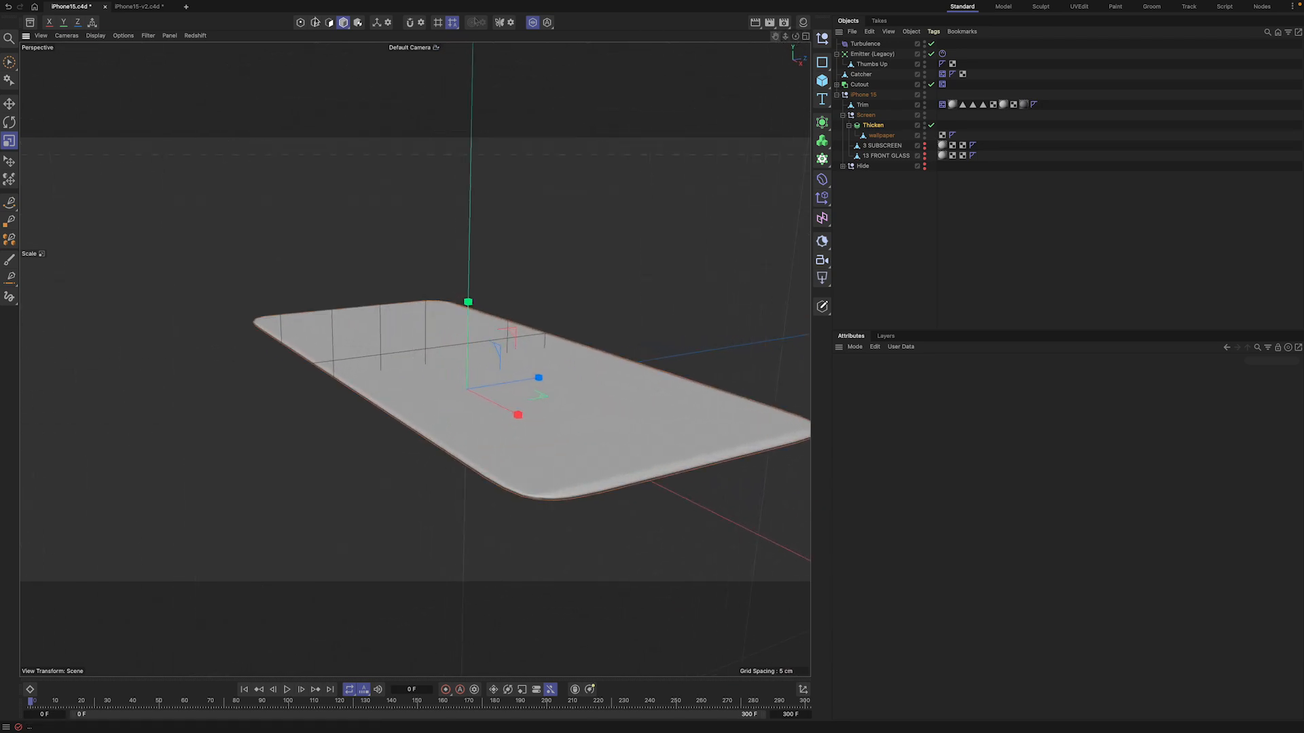
{"action": "left_click", "coordinate": [123, 36]}
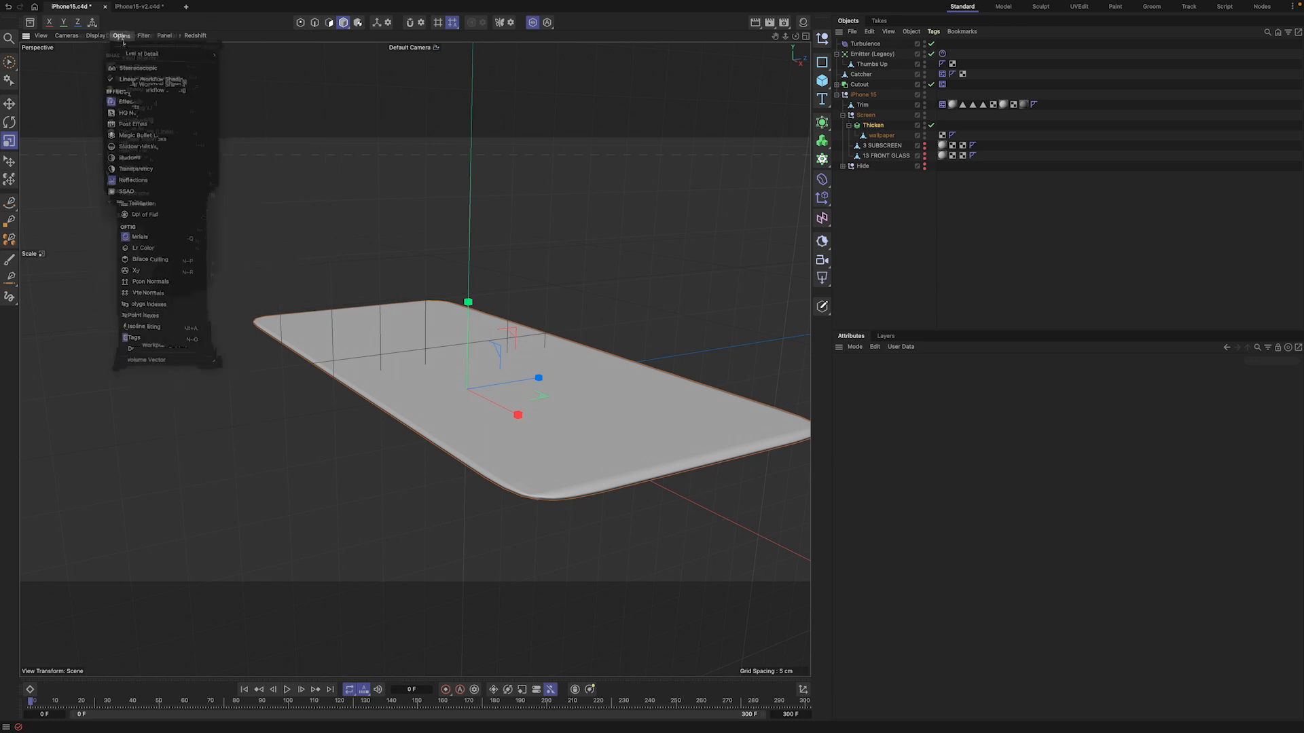
{"action": "left_click", "coordinate": [165, 68]}
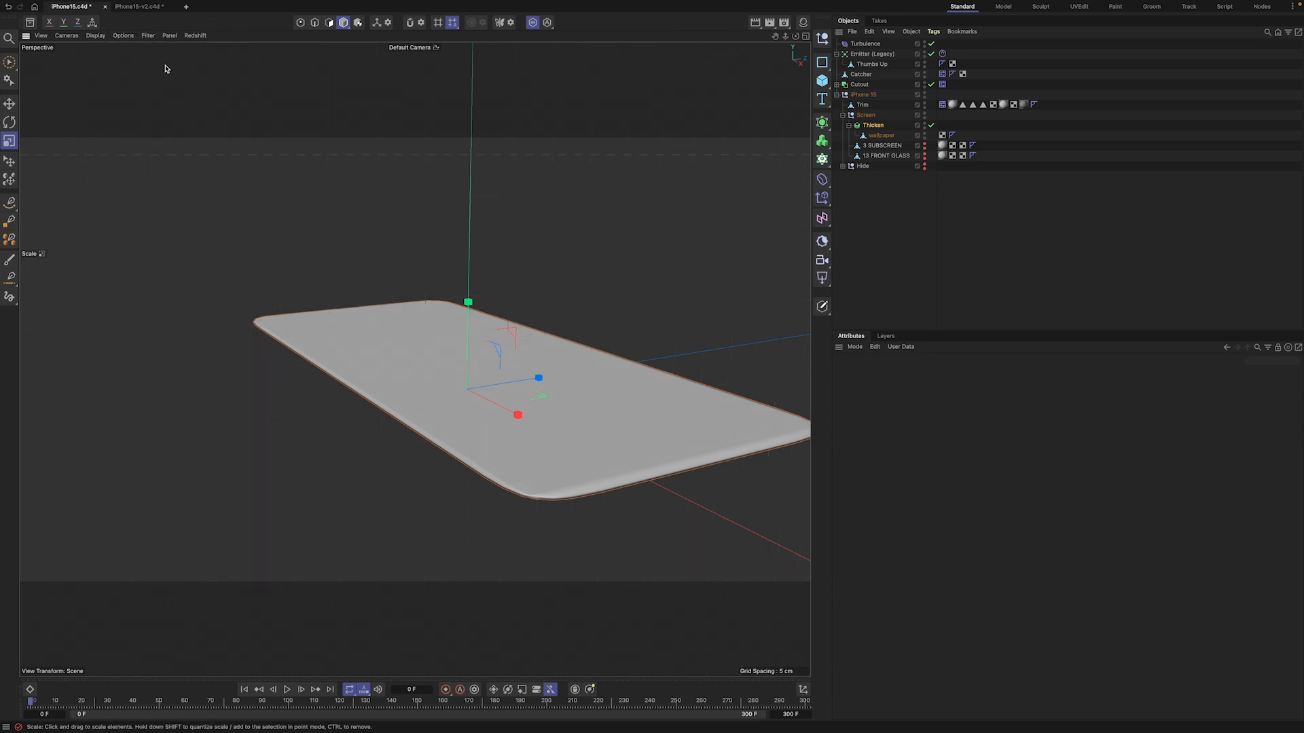
{"action": "mouse_move", "coordinate": [796, 36]}
{"action": "left_mouse_down"}
{"action": "mouse_move", "coordinate": [805, 51]}
{"action": "mouse_move", "coordinate": [797, 33]}
{"action": "left_mouse_up"}
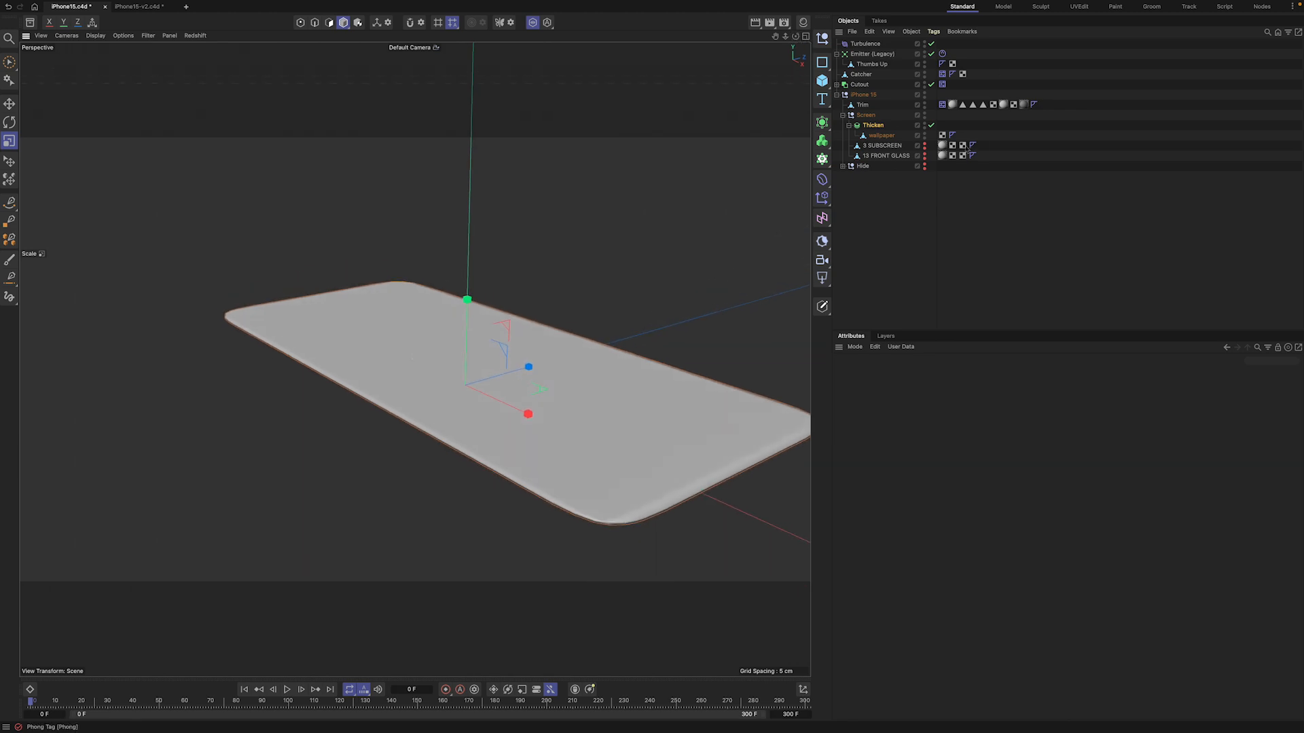
Step: Readjust the thickness of the Thicken generator around the wallpaper
{"action": "left_click", "coordinate": [875, 127]}
{"action": "left_click", "coordinate": [924, 411]}
{"action": "key", "text": "Return"}
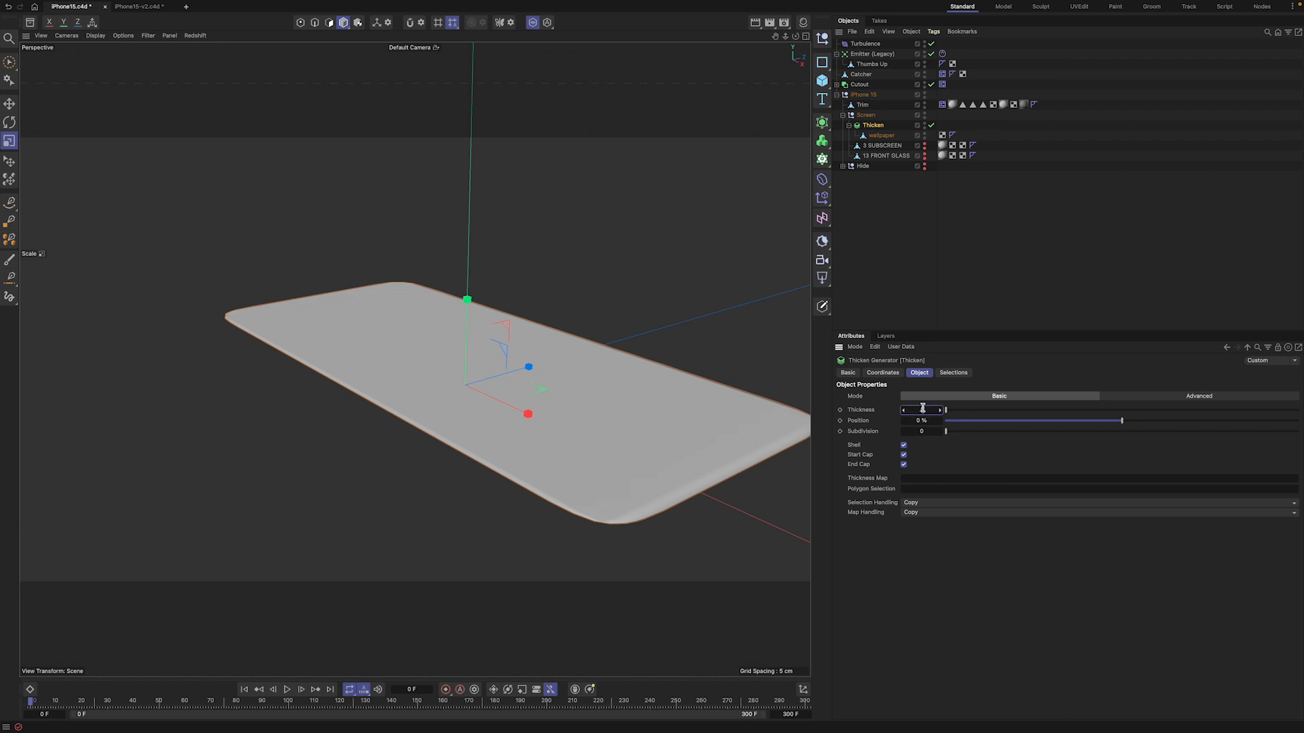
{"action": "left_click", "coordinate": [926, 245]}
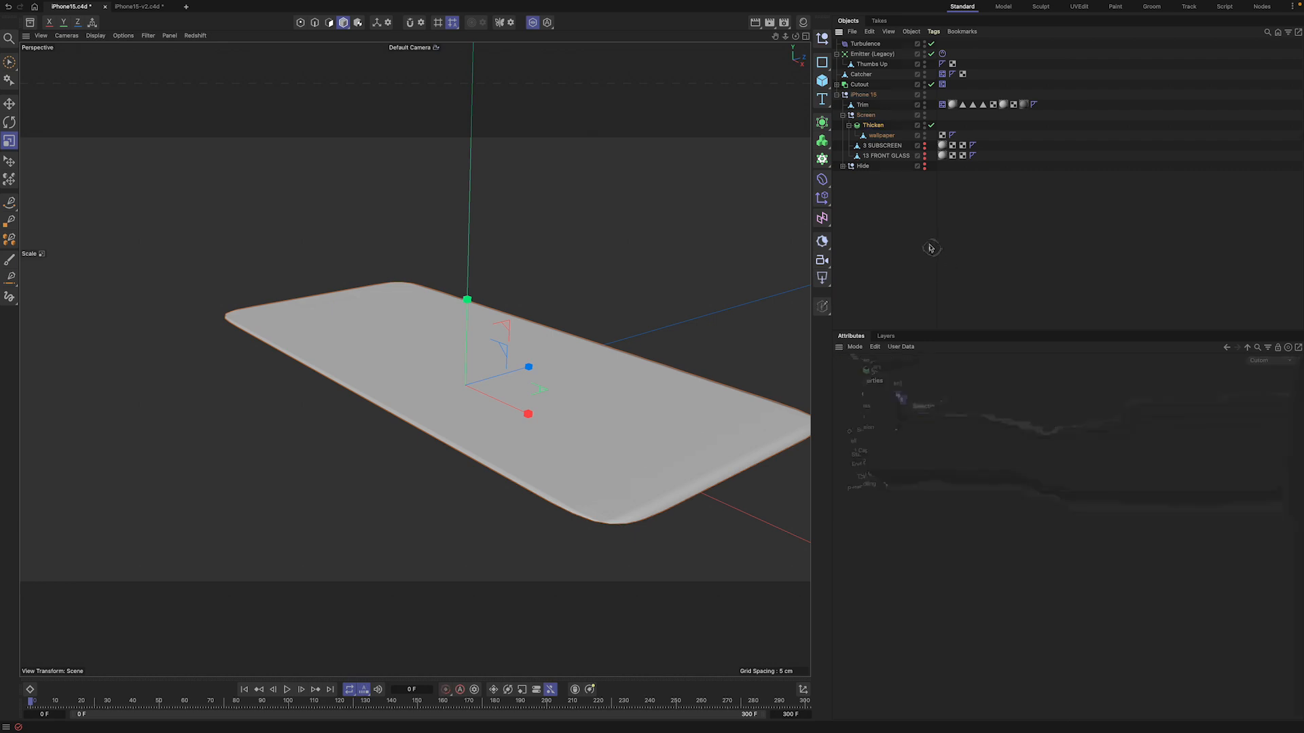
Step: Add a Voronoi Fracture generator inside the Screen group and place the Thicken generator with the wallpaper under it
{"action": "left_click_drag", "start_coordinate": [795, 36], "coordinate": [760, 41]}
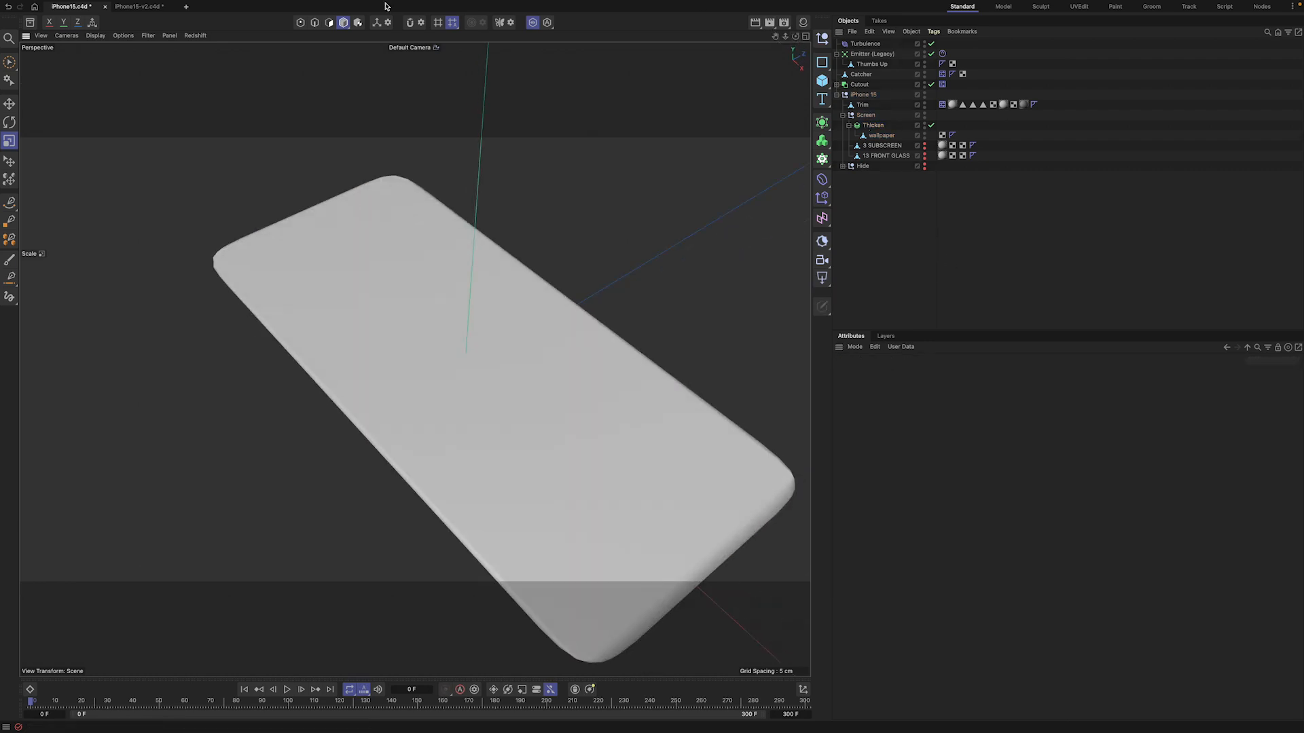
{"action": "left_click", "coordinate": [340, 5]}
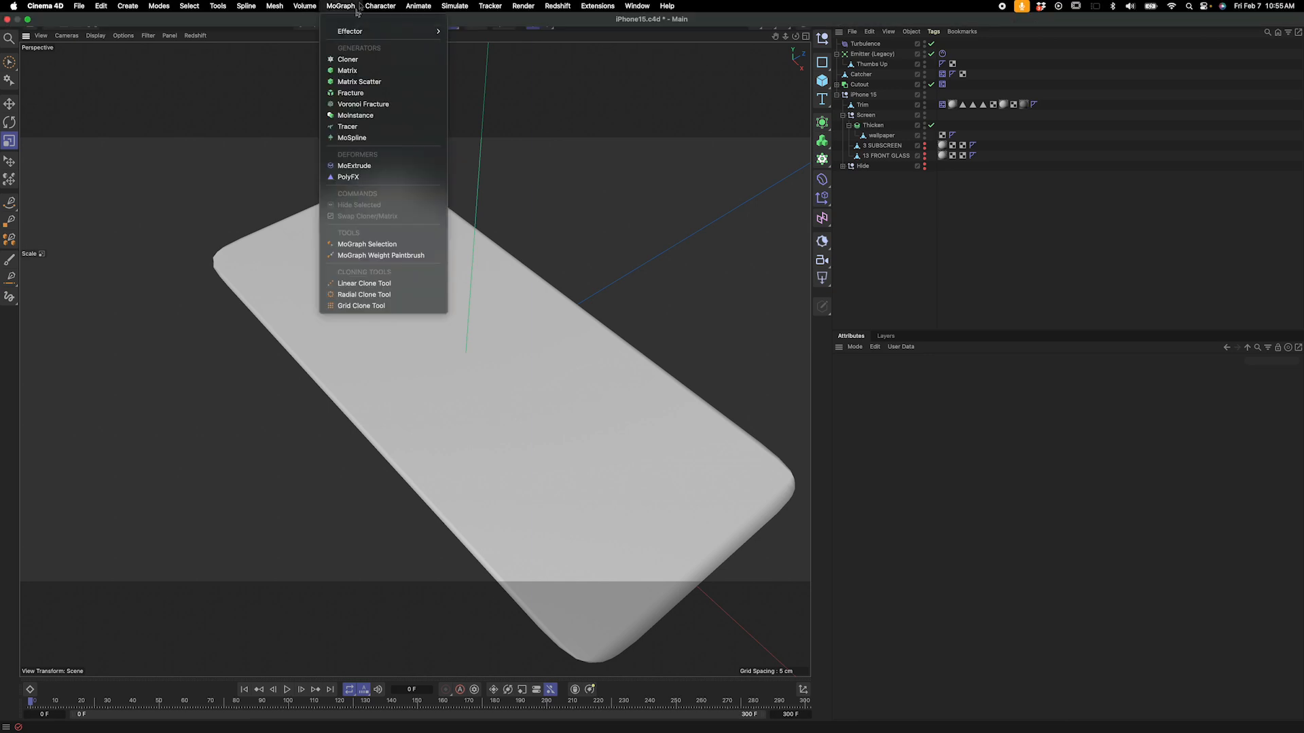
{"action": "left_click", "coordinate": [364, 104]}
{"action": "left_click_drag", "start_coordinate": [876, 43], "coordinate": [884, 125]}
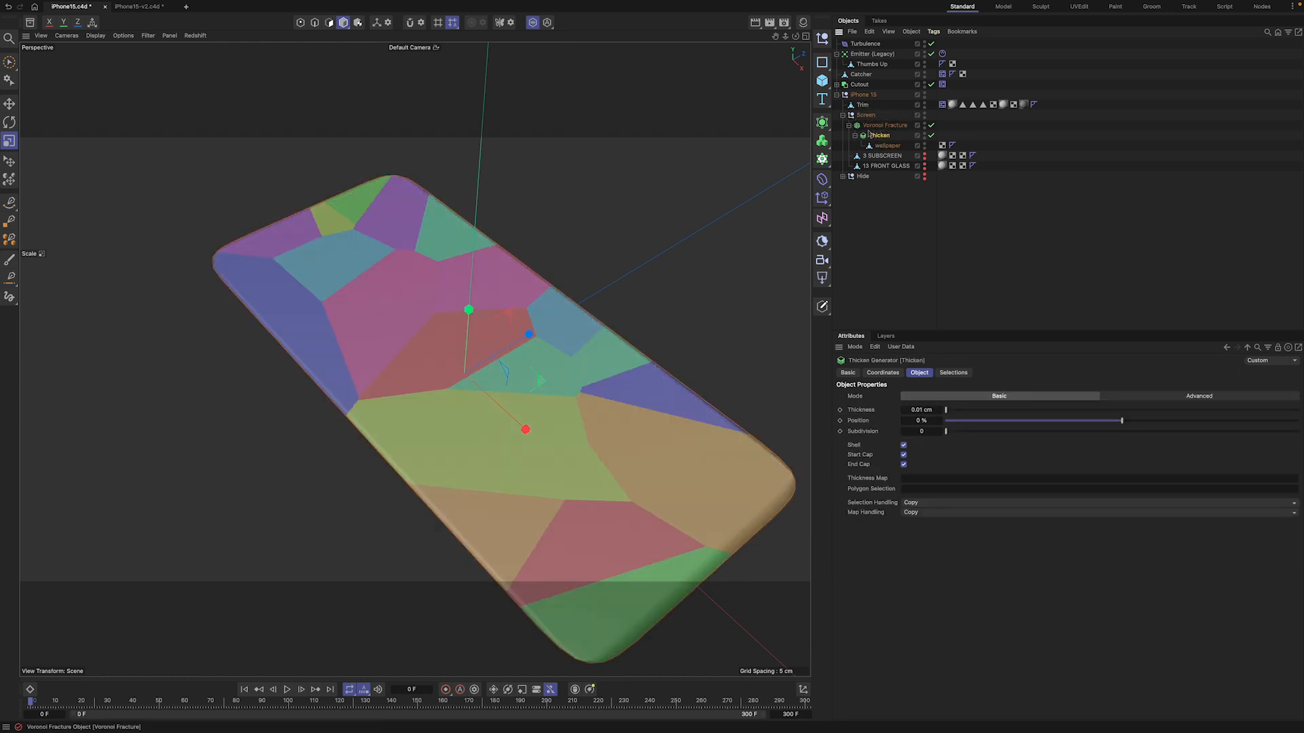
Step: Change the distribution type of the Voronoi Fracture's point generator source to Exponential
{"action": "left_click", "coordinate": [909, 127]}
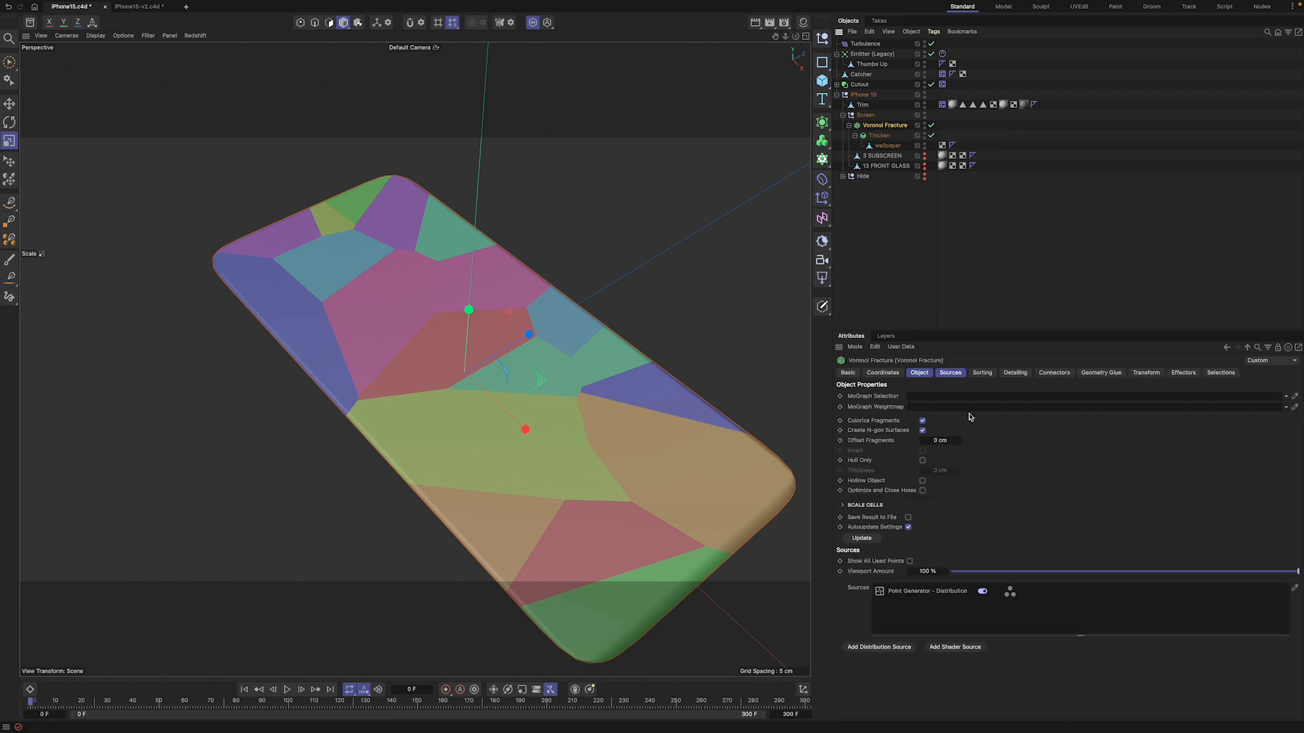
{"action": "left_click", "coordinate": [915, 593]}
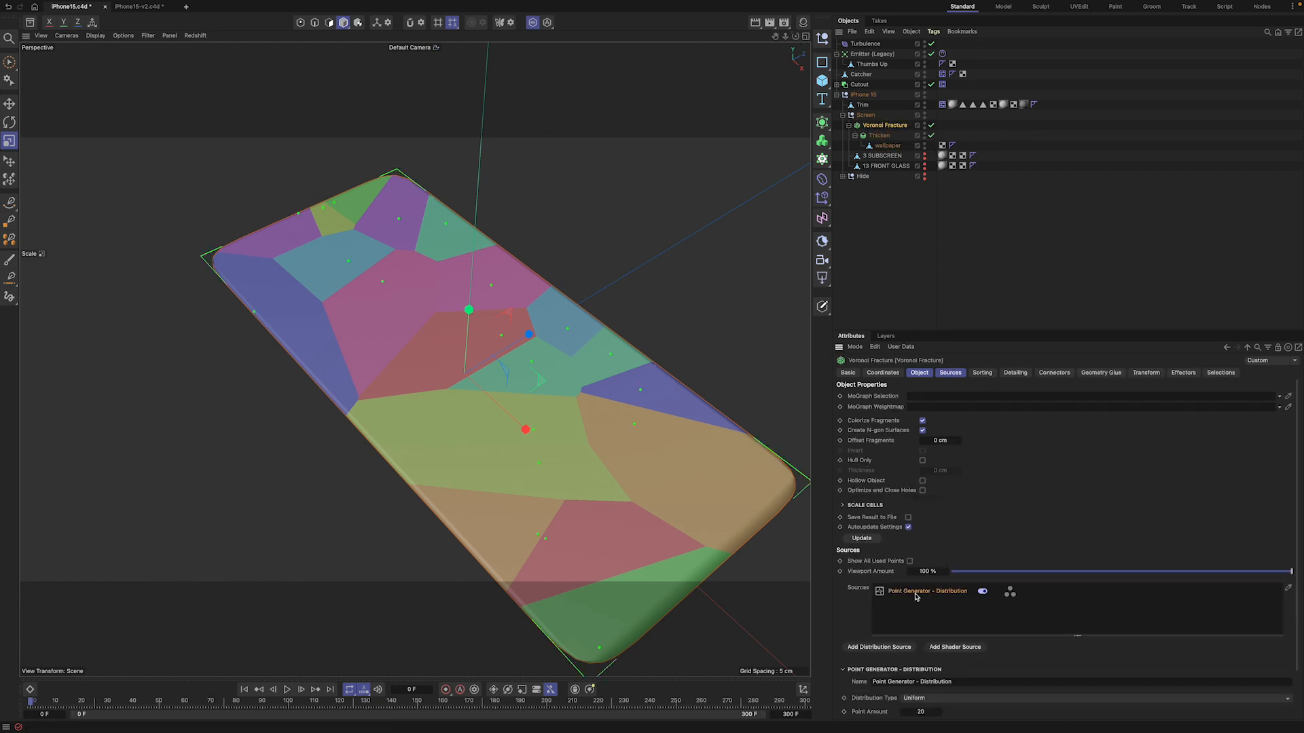
{"action": "scroll", "coordinate": [939, 635], "scroll_direction": "down", "scroll_amount": 2}
{"action": "left_click", "coordinate": [943, 643]}
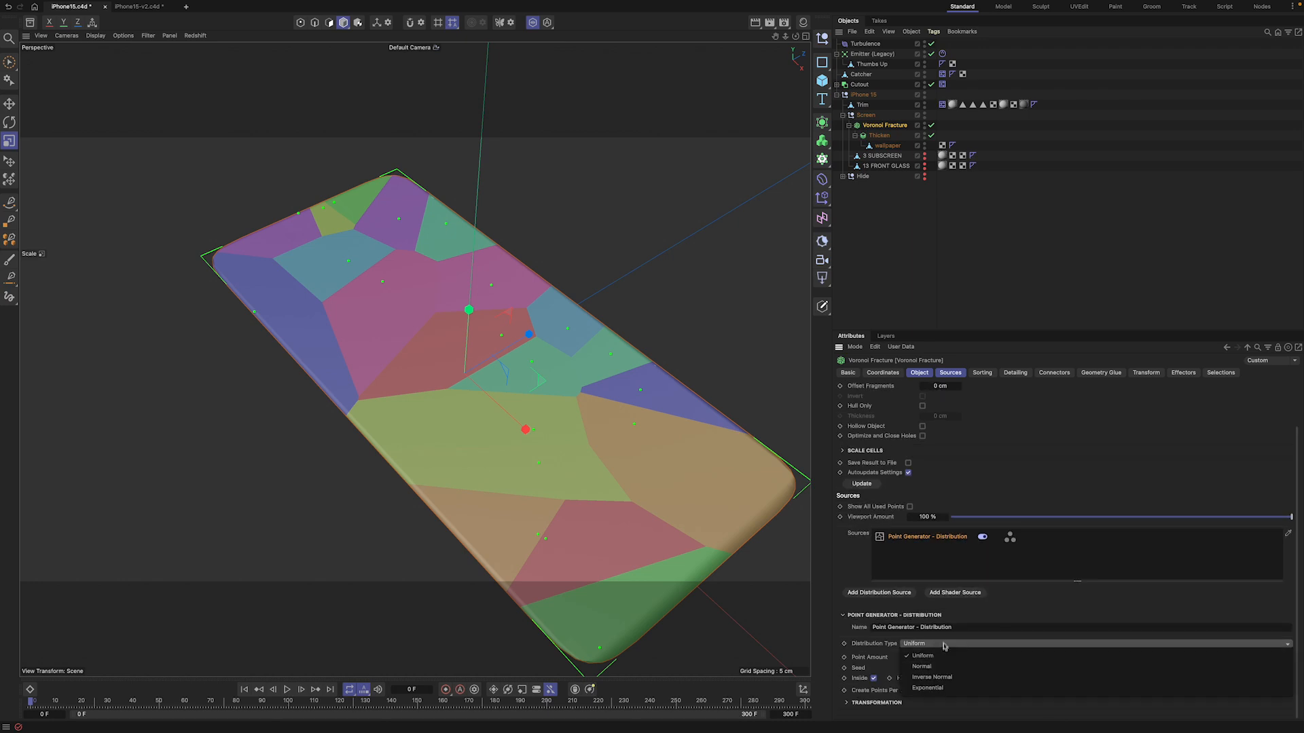
{"action": "left_click", "coordinate": [951, 688]}
{"action": "scroll", "coordinate": [942, 631], "scroll_direction": "down", "scroll_amount": 2}
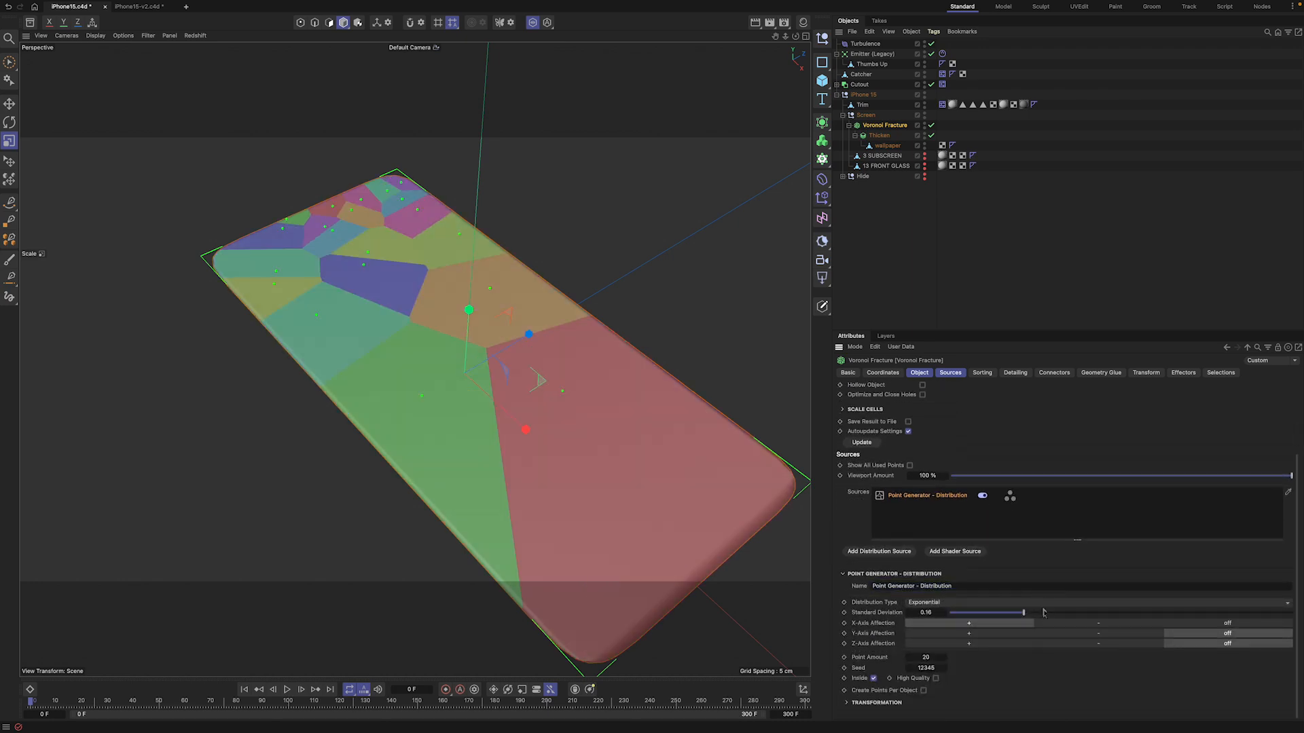
Step: Set the point generator's point amount to 16 and its seed to 12411
{"action": "left_click", "coordinate": [926, 659]}
{"action": "key", "text": "Return"}
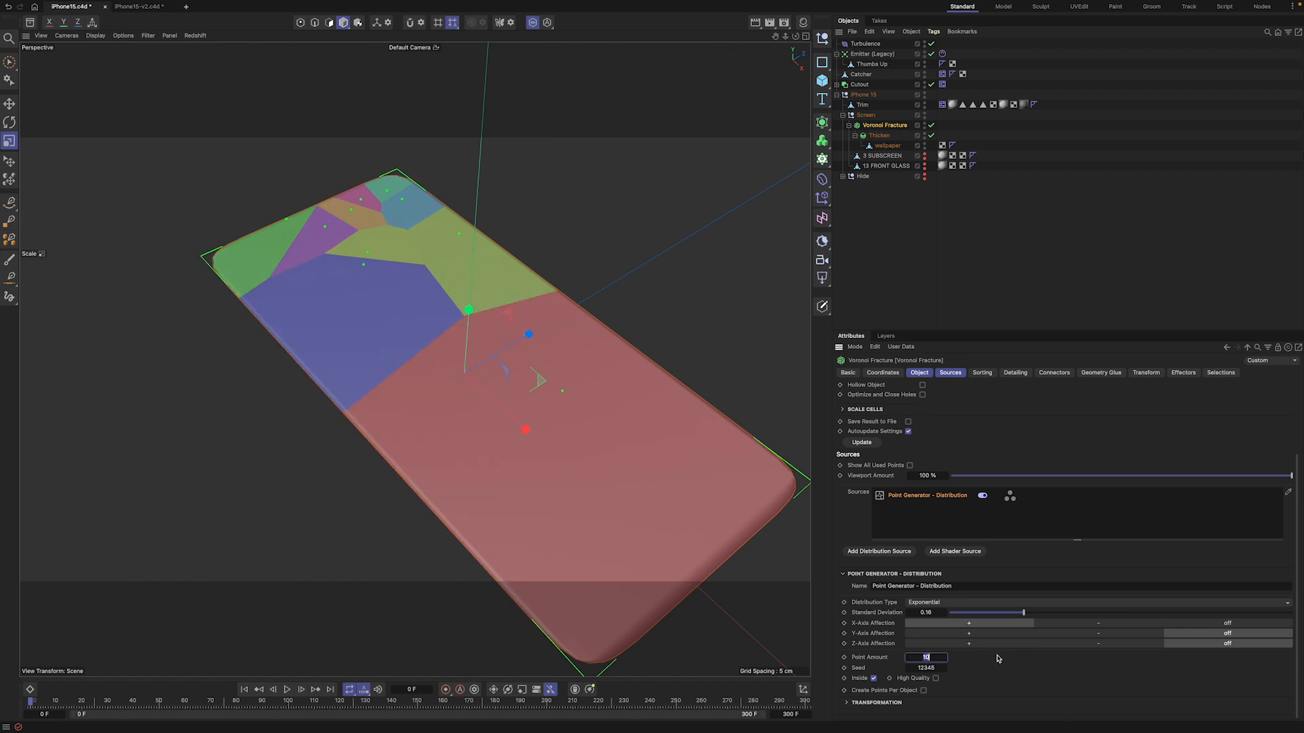
{"action": "left_click_drag", "start_coordinate": [925, 657], "coordinate": [925, 657]}
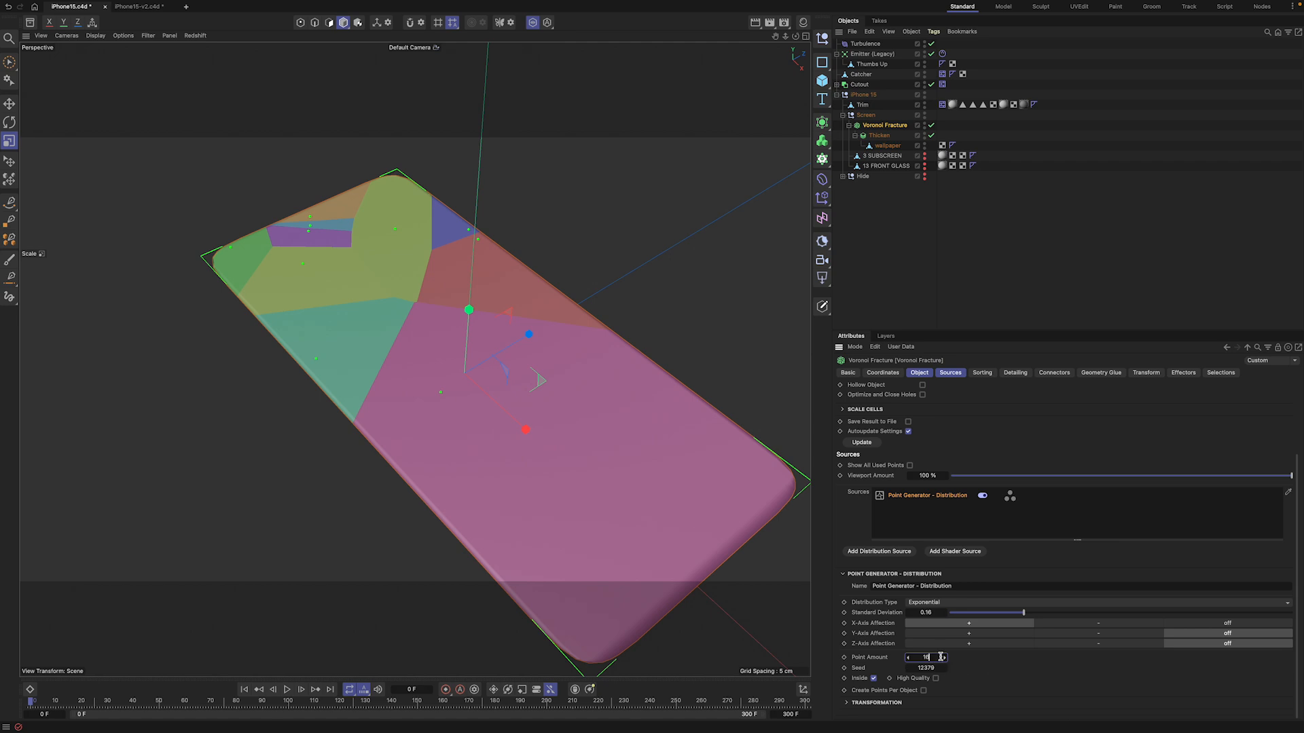
{"action": "type", "text": "16"}
{"action": "key", "text": "Return"}
{"action": "left_click_drag", "start_coordinate": [936, 669], "coordinate": [972, 669]}
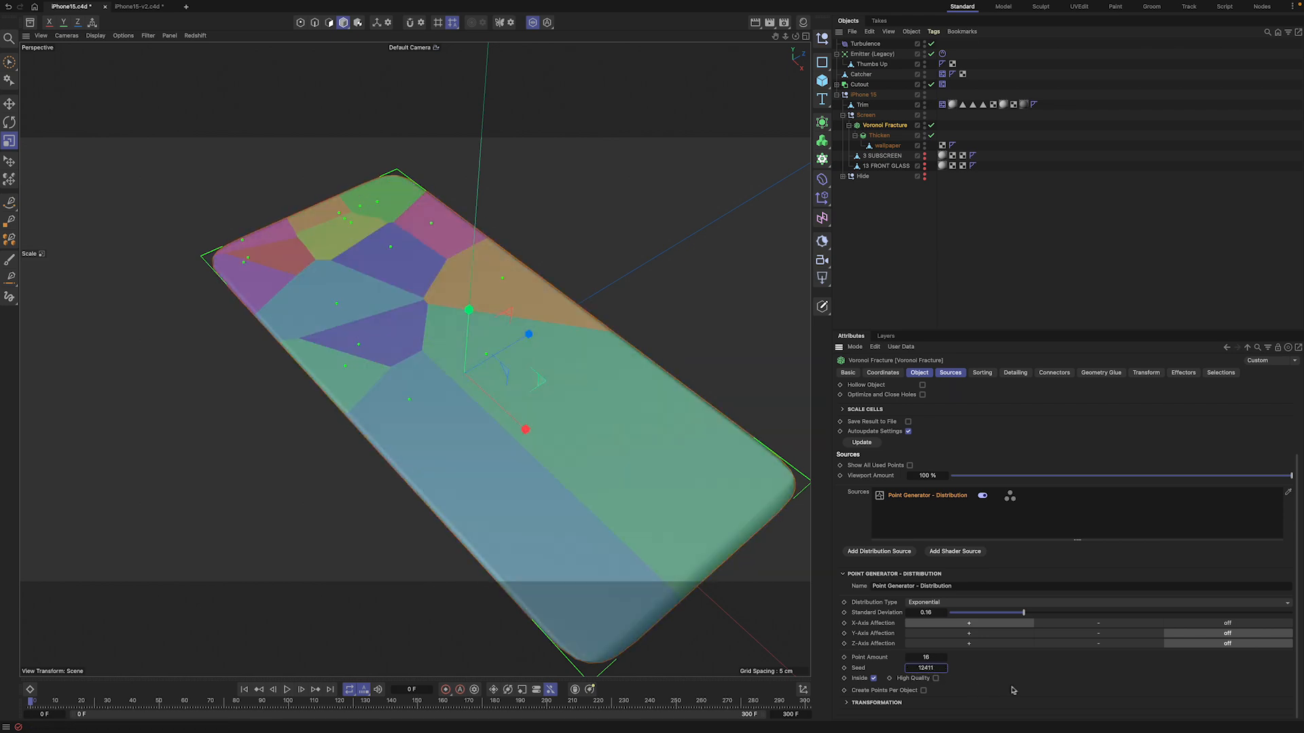
Step: Enable detailing on the Voronoi Fracture with Gaseous noise and lower the start of the Strength at Depth curve to zero
{"action": "left_click", "coordinate": [1016, 372]}
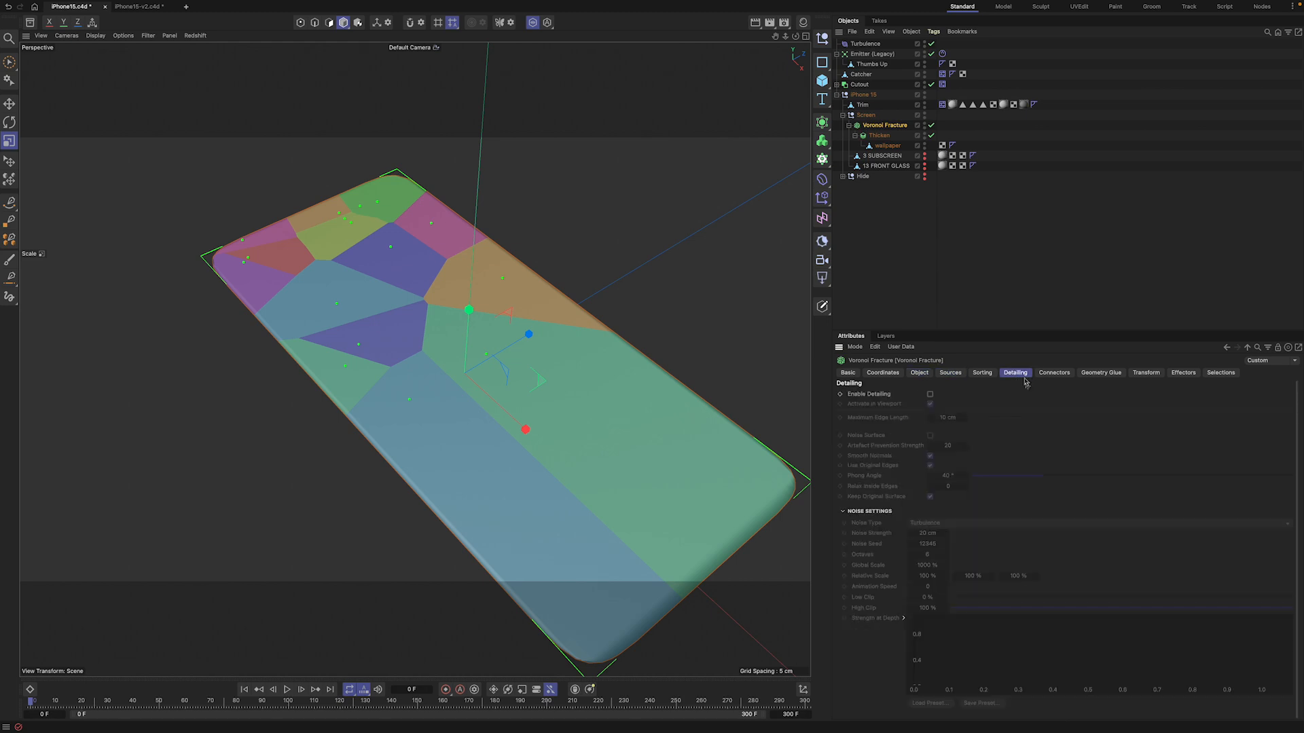
{"action": "left_click", "coordinate": [930, 394]}
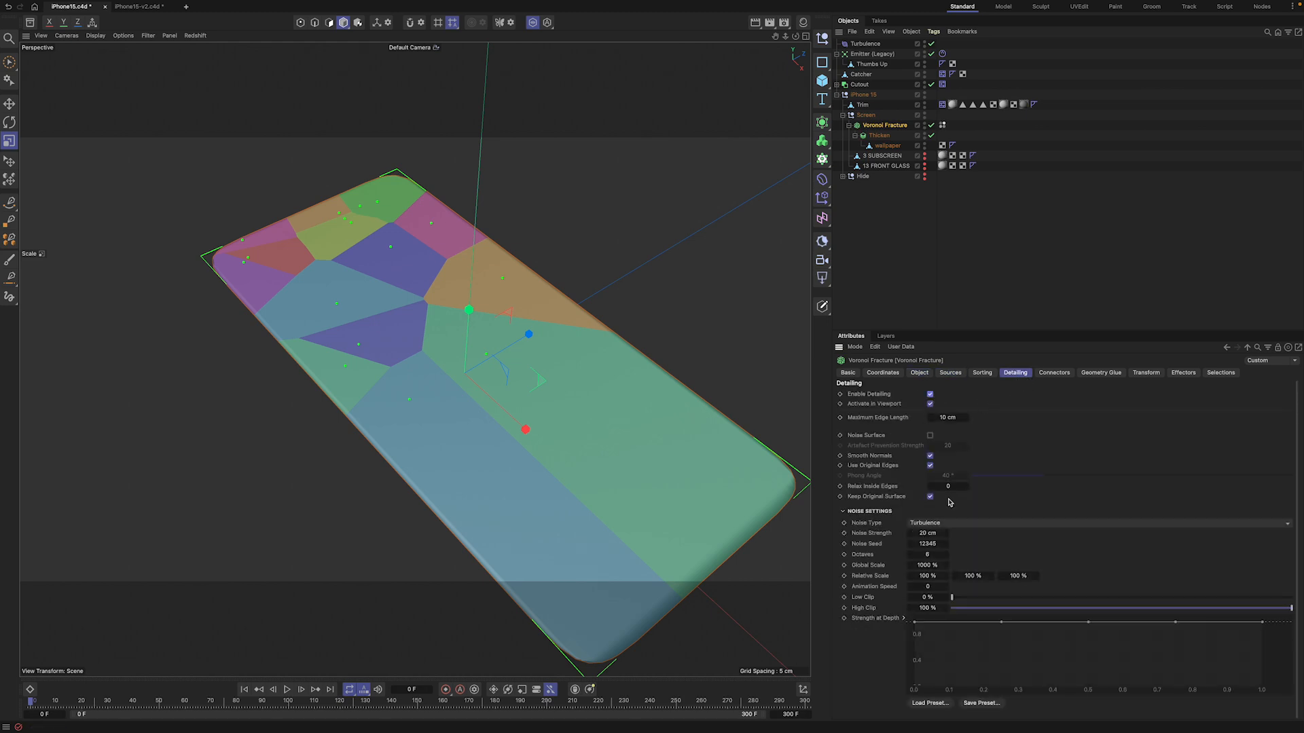
{"action": "left_click", "coordinate": [946, 522]}
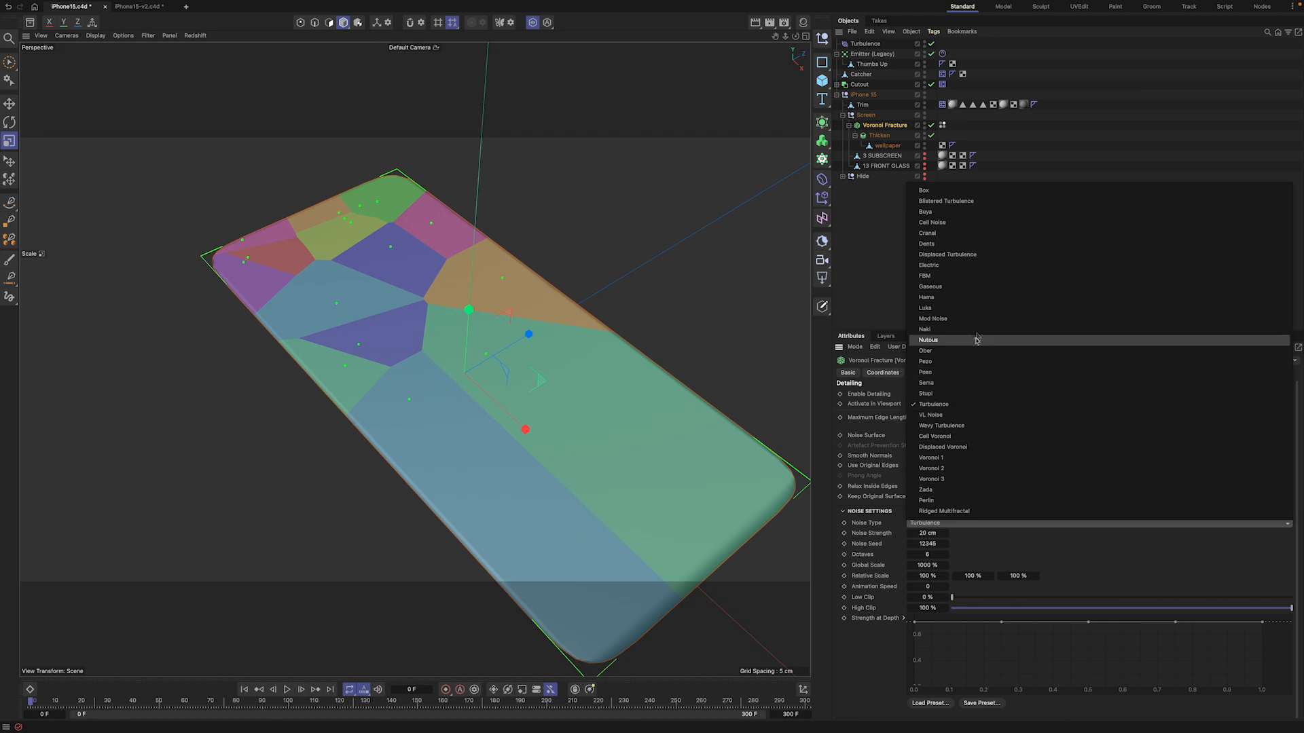
{"action": "left_click", "coordinate": [983, 288]}
{"action": "left_click_drag", "start_coordinate": [914, 615], "coordinate": [916, 679]}
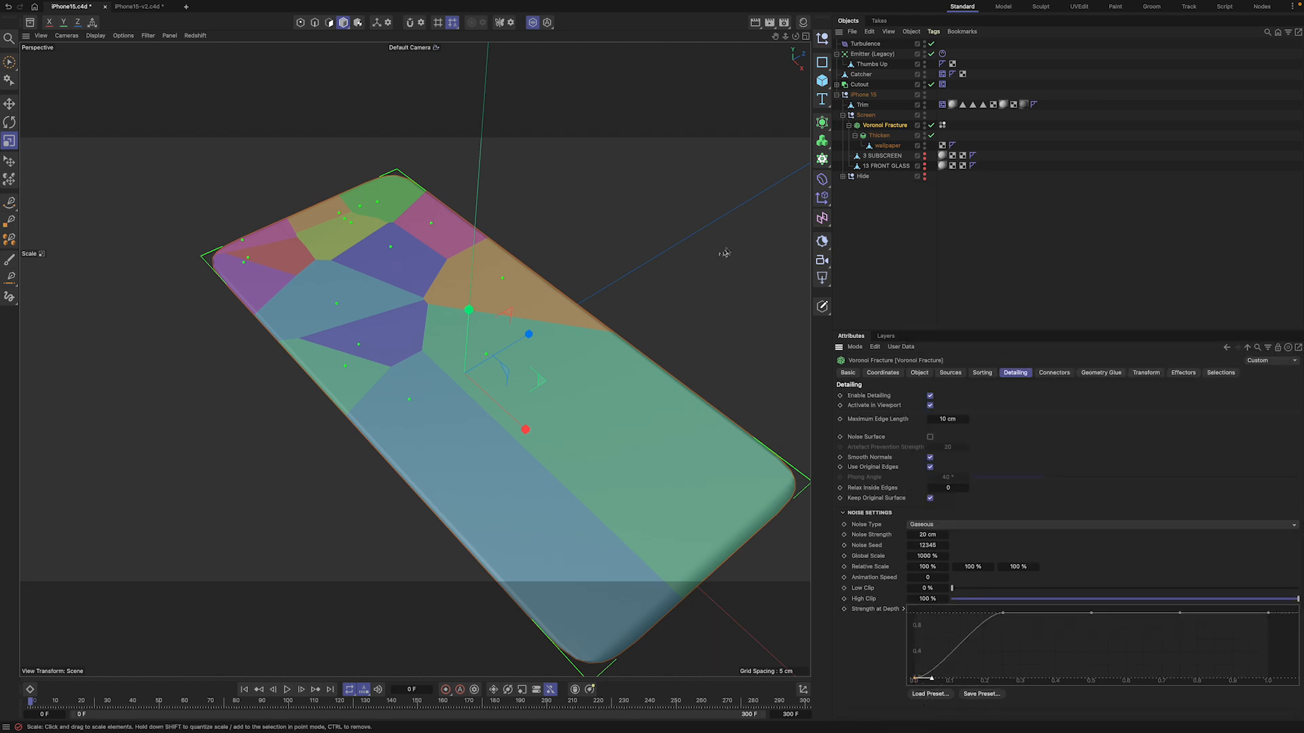
Step: Collapse the Voronoi Fracture's hierarchy and give it a Bullet dynamics body tag with its trigger set to On Collision
{"action": "left_click", "coordinate": [850, 126]}
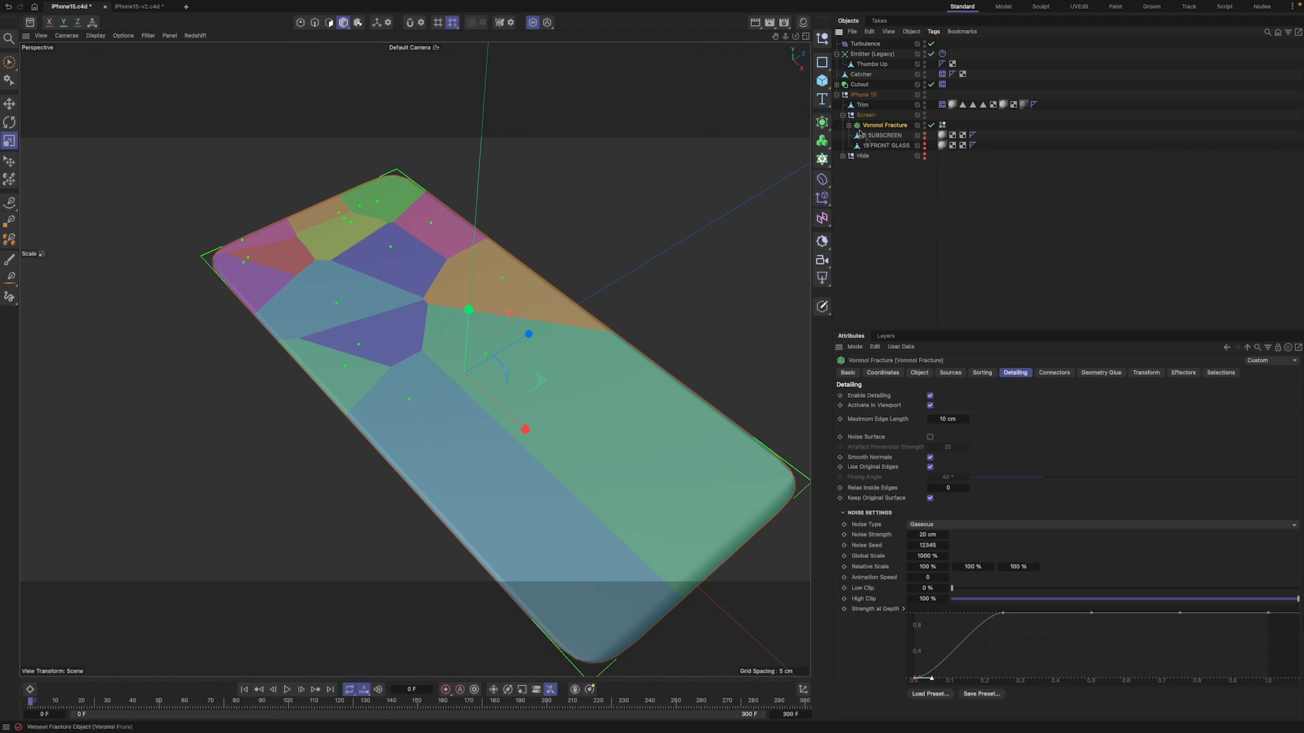
{"action": "left_click", "coordinate": [870, 203]}
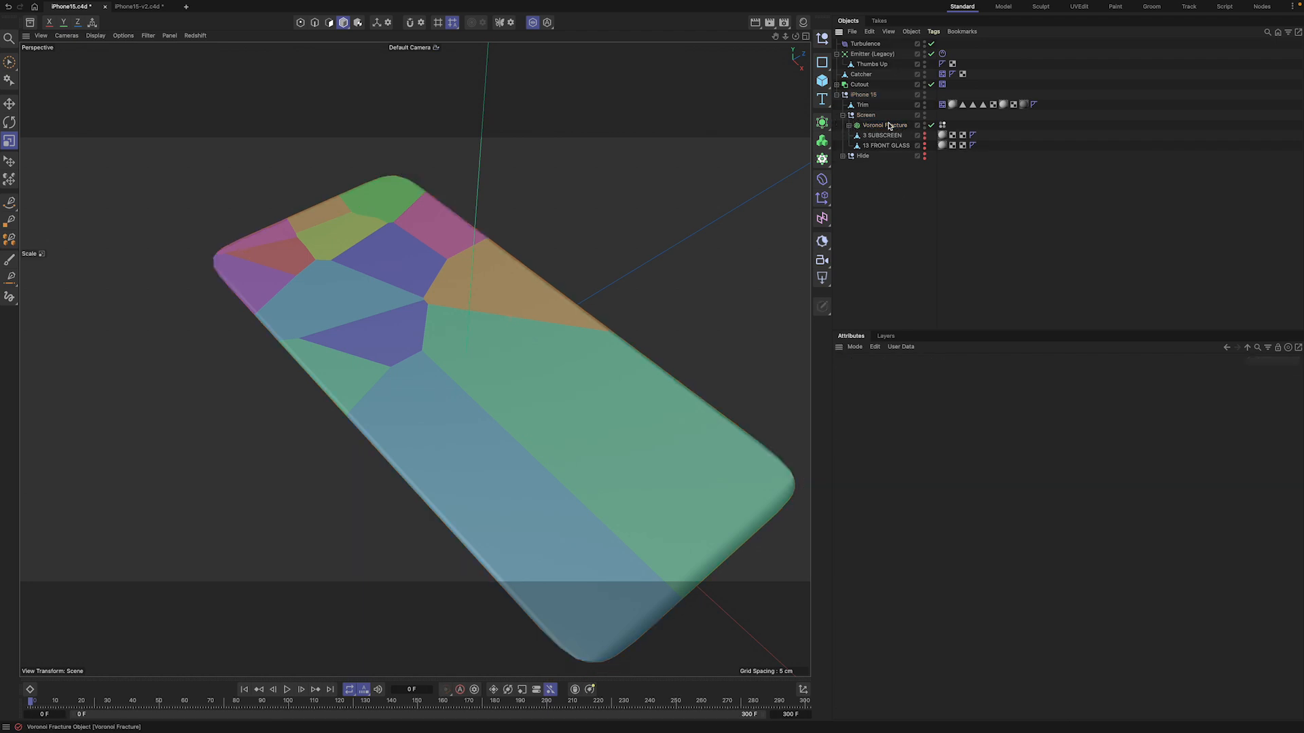
{"action": "left_click", "coordinate": [885, 126]}
{"action": "right_click", "coordinate": [888, 128]}
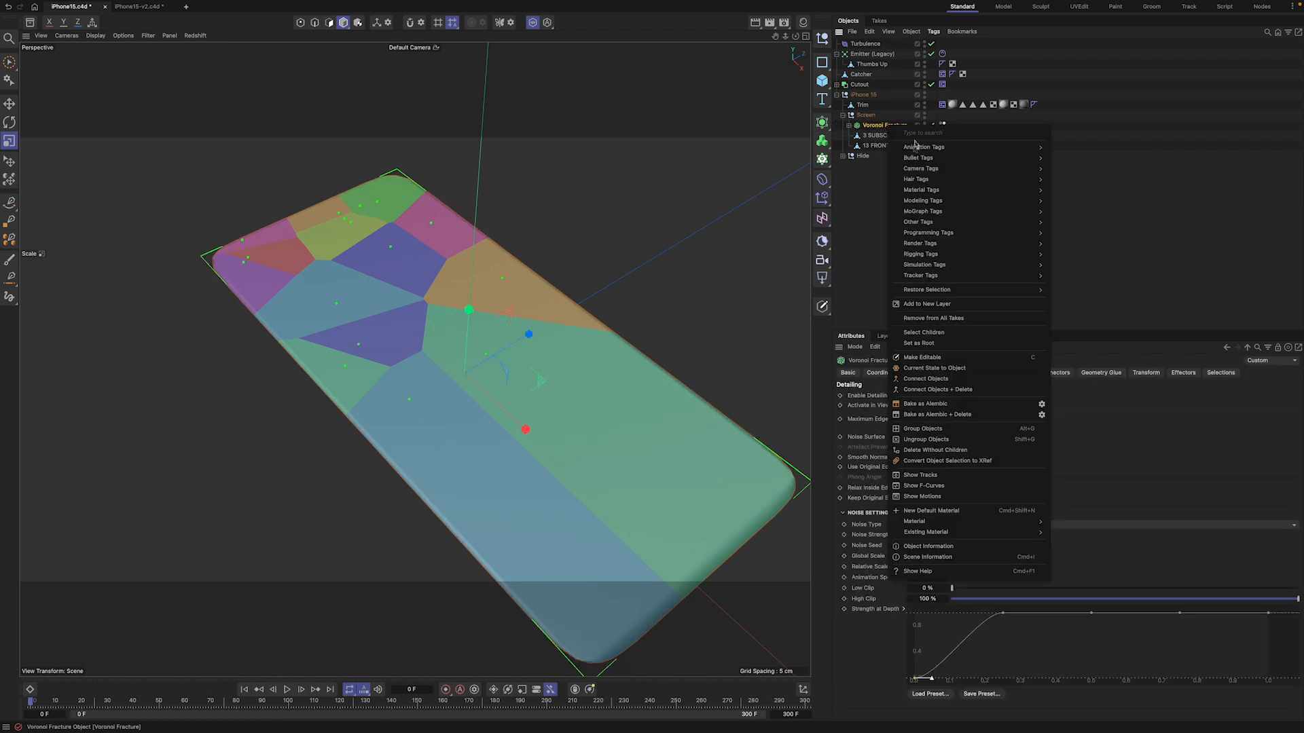
{"action": "mouse_move", "coordinate": [912, 160]}
{"action": "left_click", "coordinate": [1080, 164]}
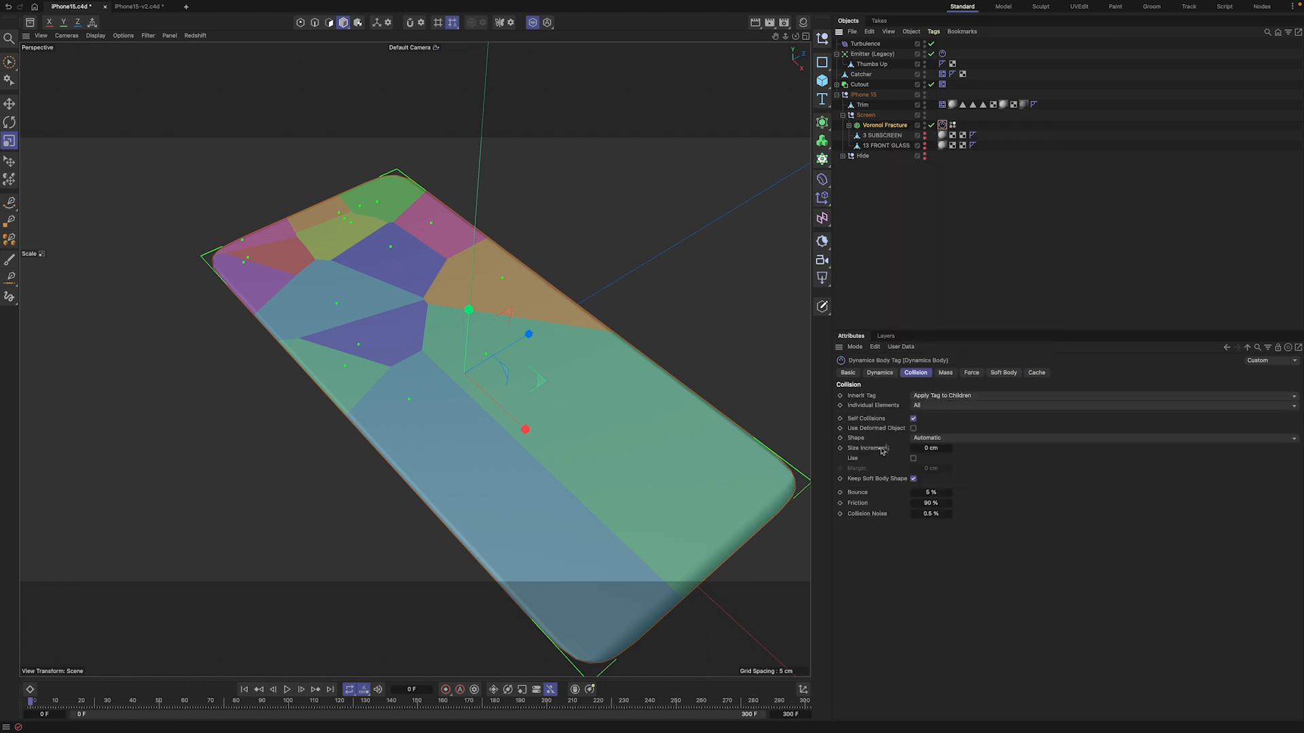
{"action": "left_click", "coordinate": [881, 374]}
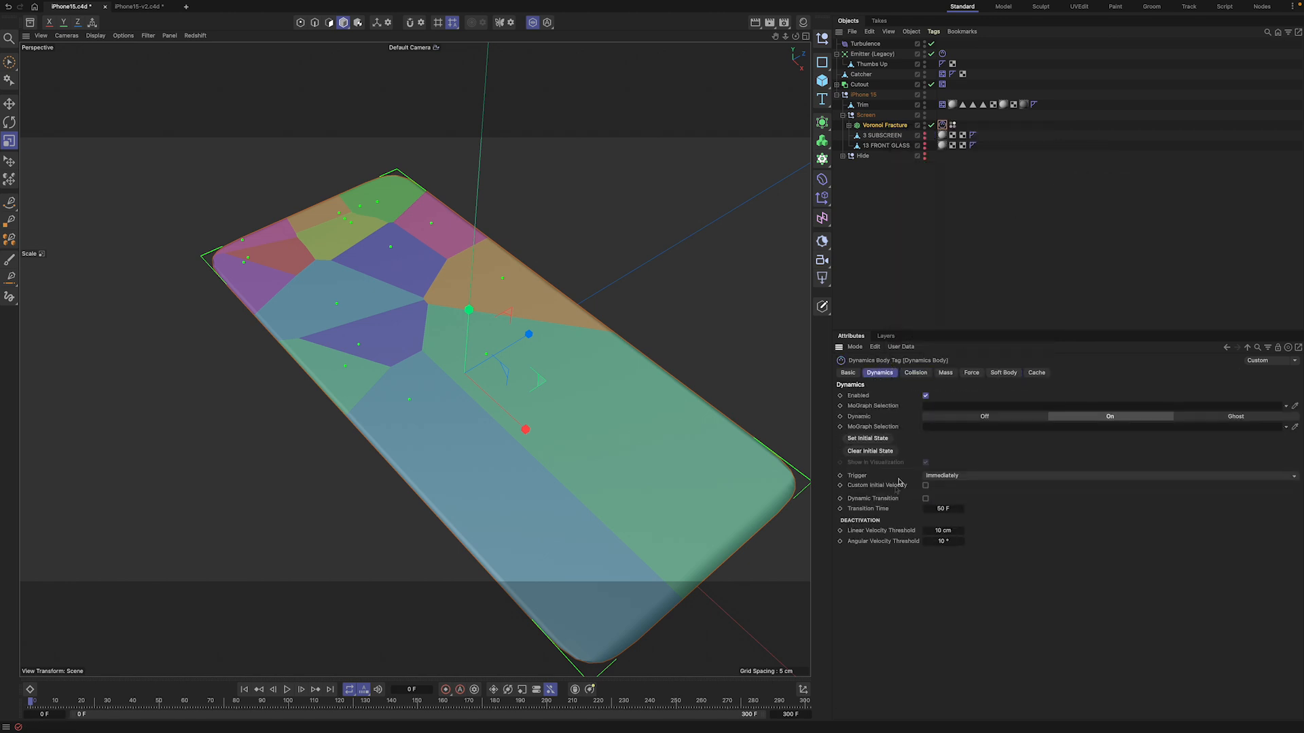
{"action": "left_click", "coordinate": [949, 477]}
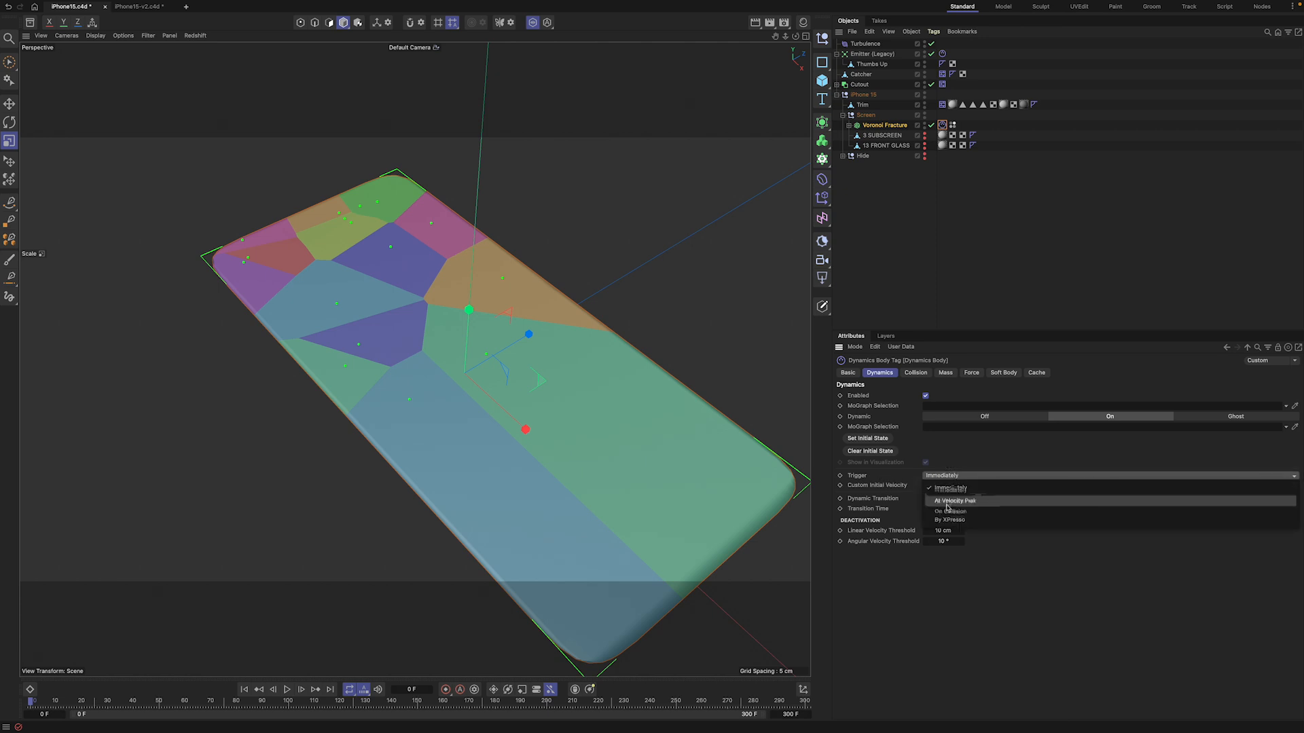
{"action": "left_click", "coordinate": [944, 514]}
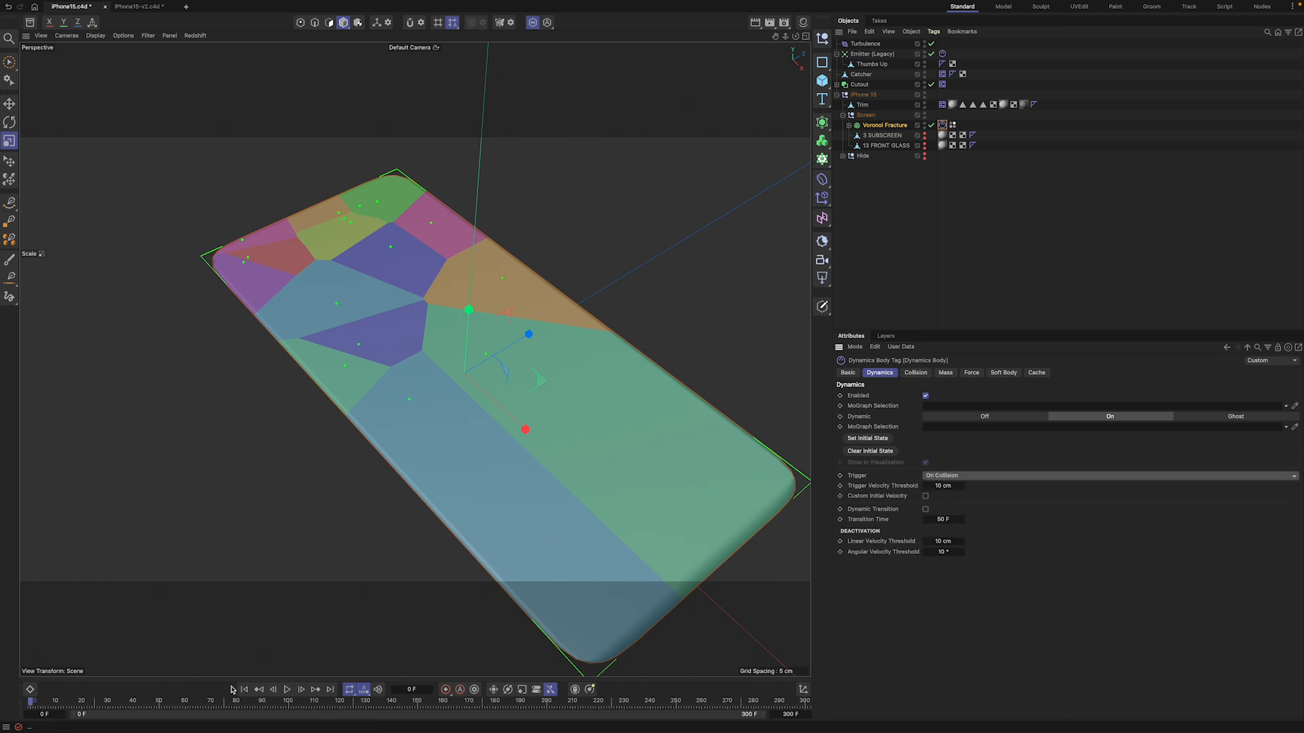
Step: Turn off the viewport solo mode and disable Colorize Fragments on the Voronoi Fracture
{"action": "left_click", "coordinate": [532, 22]}
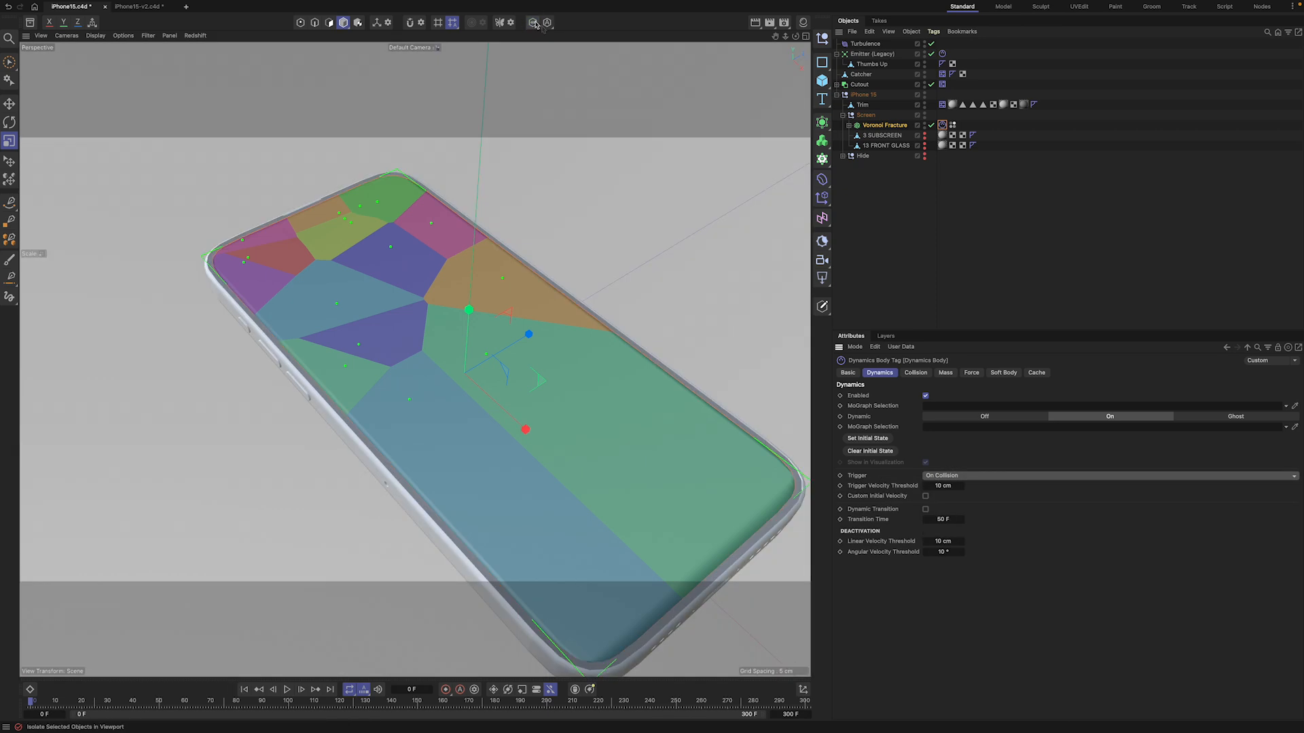
{"action": "left_click_drag", "start_coordinate": [796, 37], "coordinate": [797, 43]}
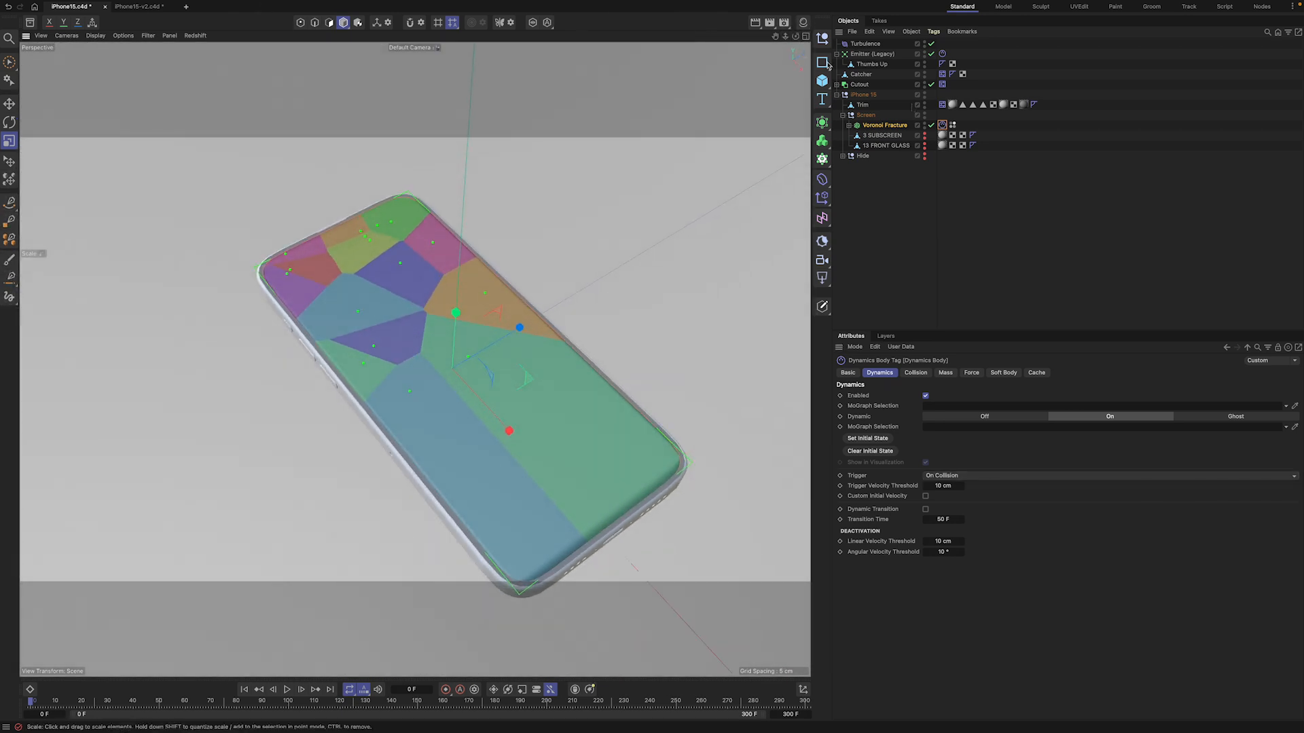
{"action": "left_click", "coordinate": [889, 126]}
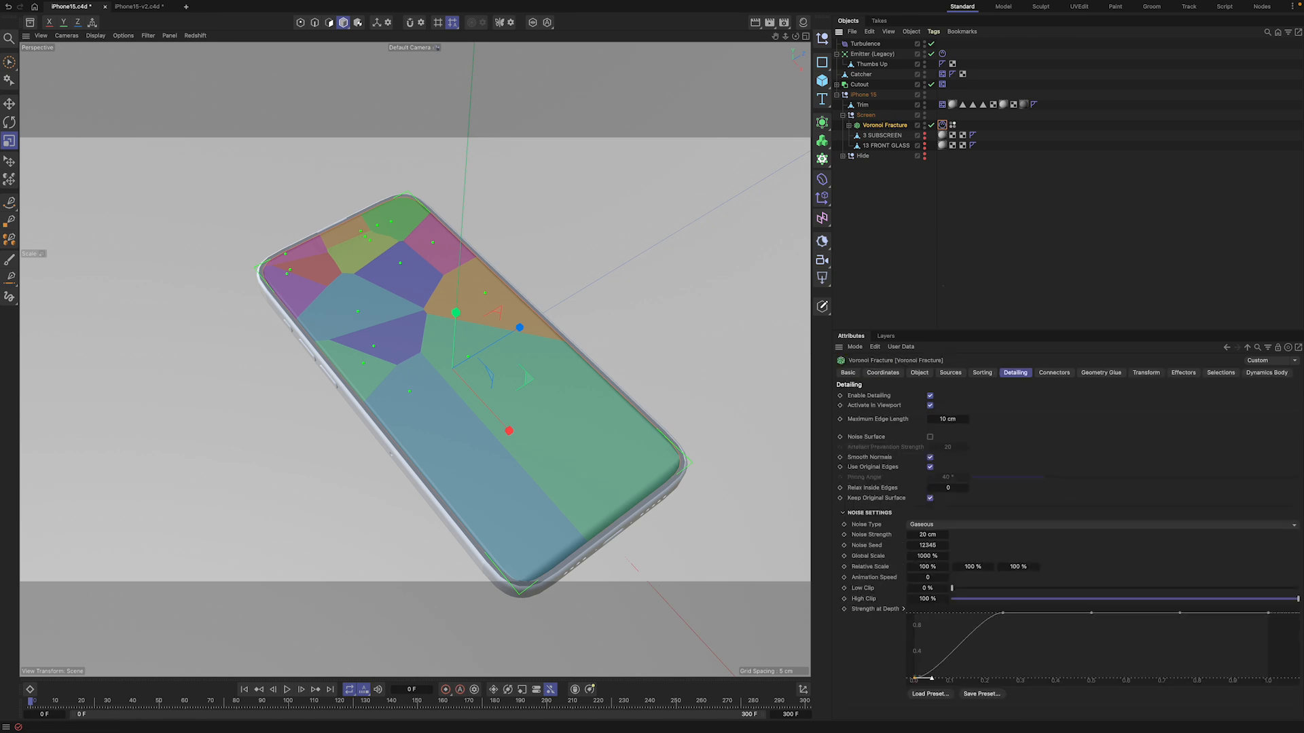
{"action": "left_click", "coordinate": [951, 373]}
{"action": "left_click", "coordinate": [923, 374]}
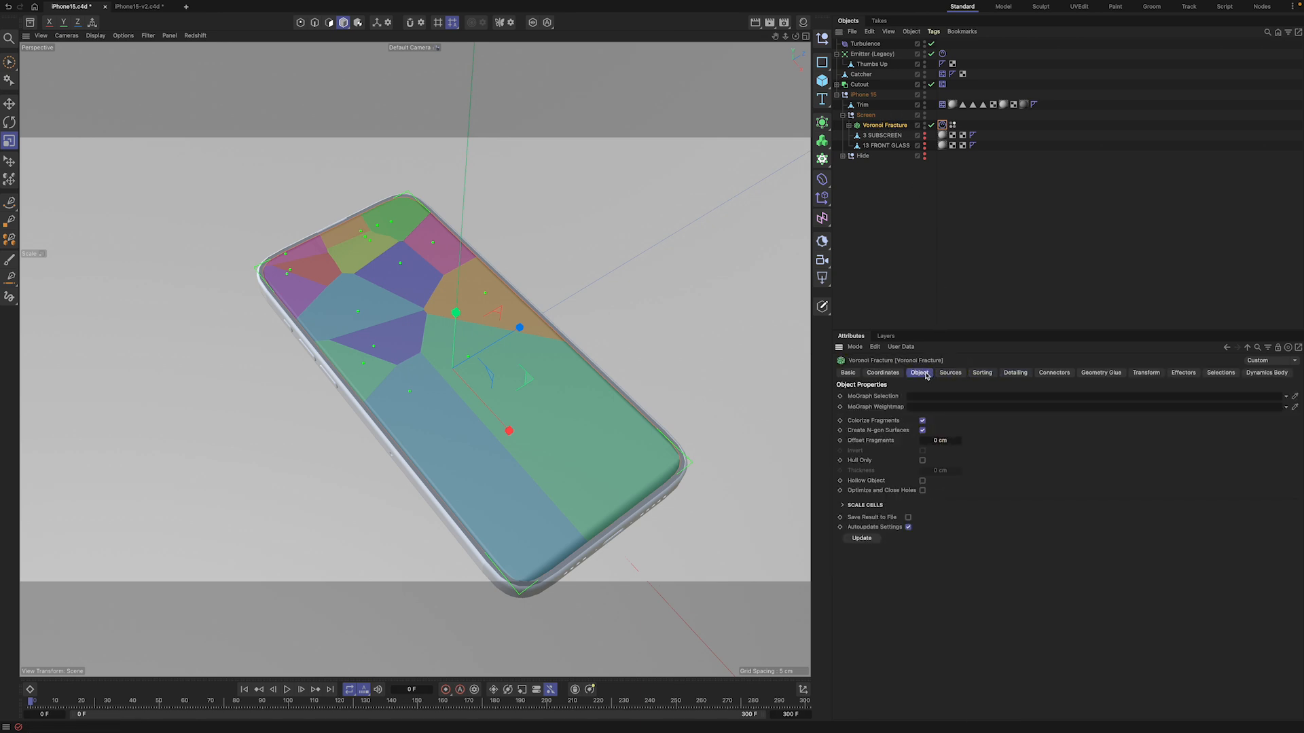
{"action": "left_click", "coordinate": [883, 373]}
{"action": "left_click", "coordinate": [920, 374]}
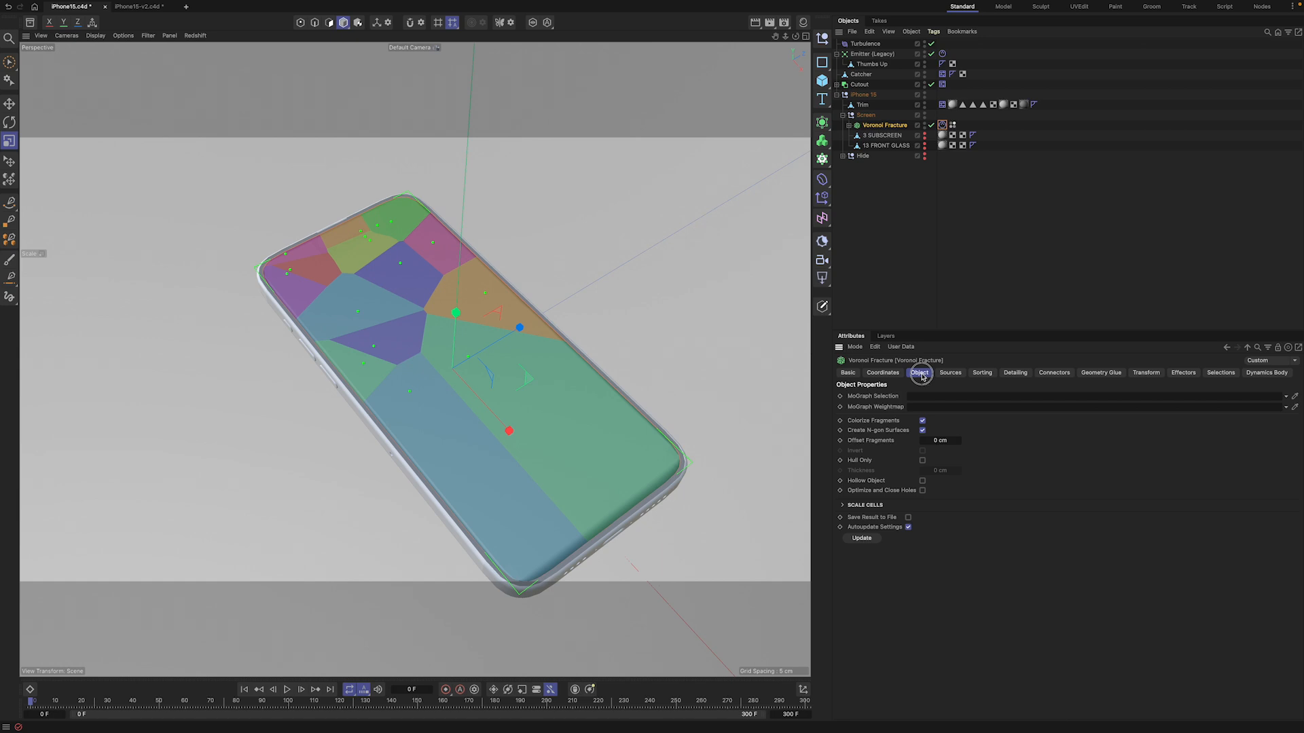
{"action": "left_click", "coordinate": [922, 421]}
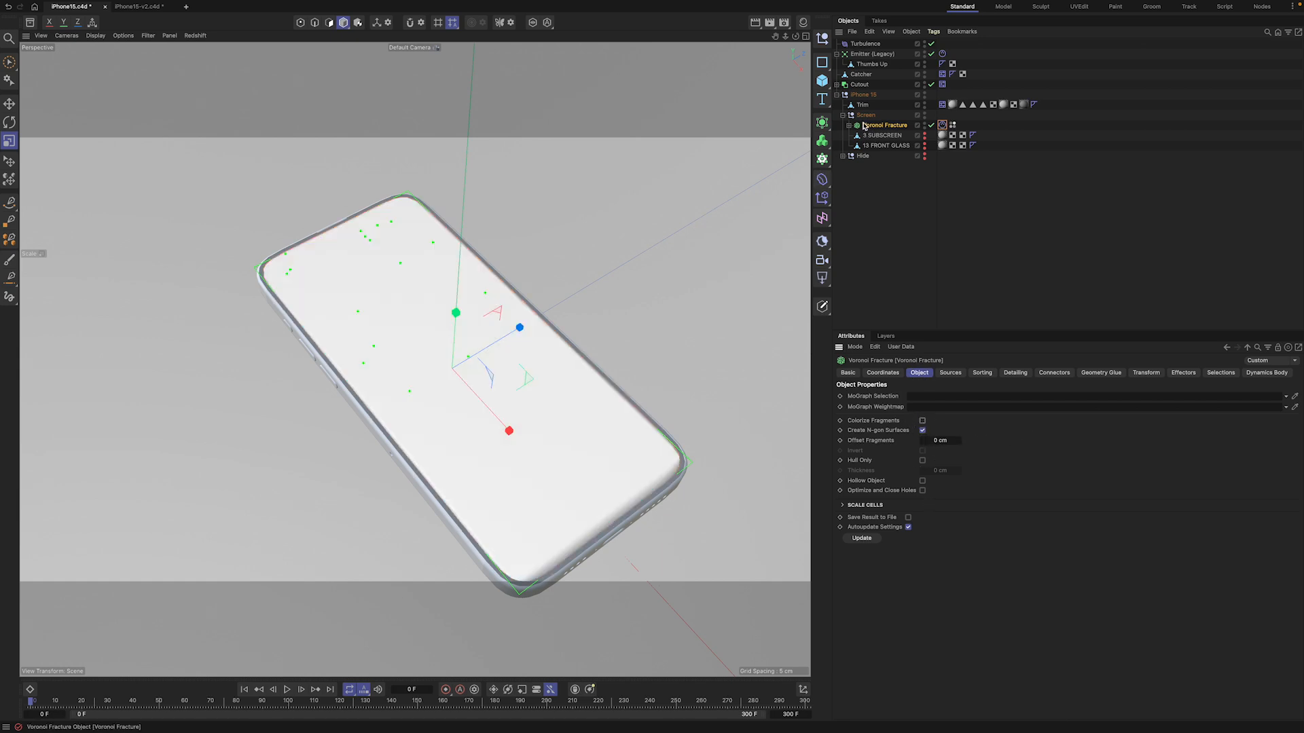
Step: Play the simulation from a lower view angle to check how the thumbs-up icons break through the fractured screen
{"action": "left_click_drag", "start_coordinate": [795, 36], "coordinate": [793, 6]}
{"action": "left_click", "coordinate": [286, 689]}
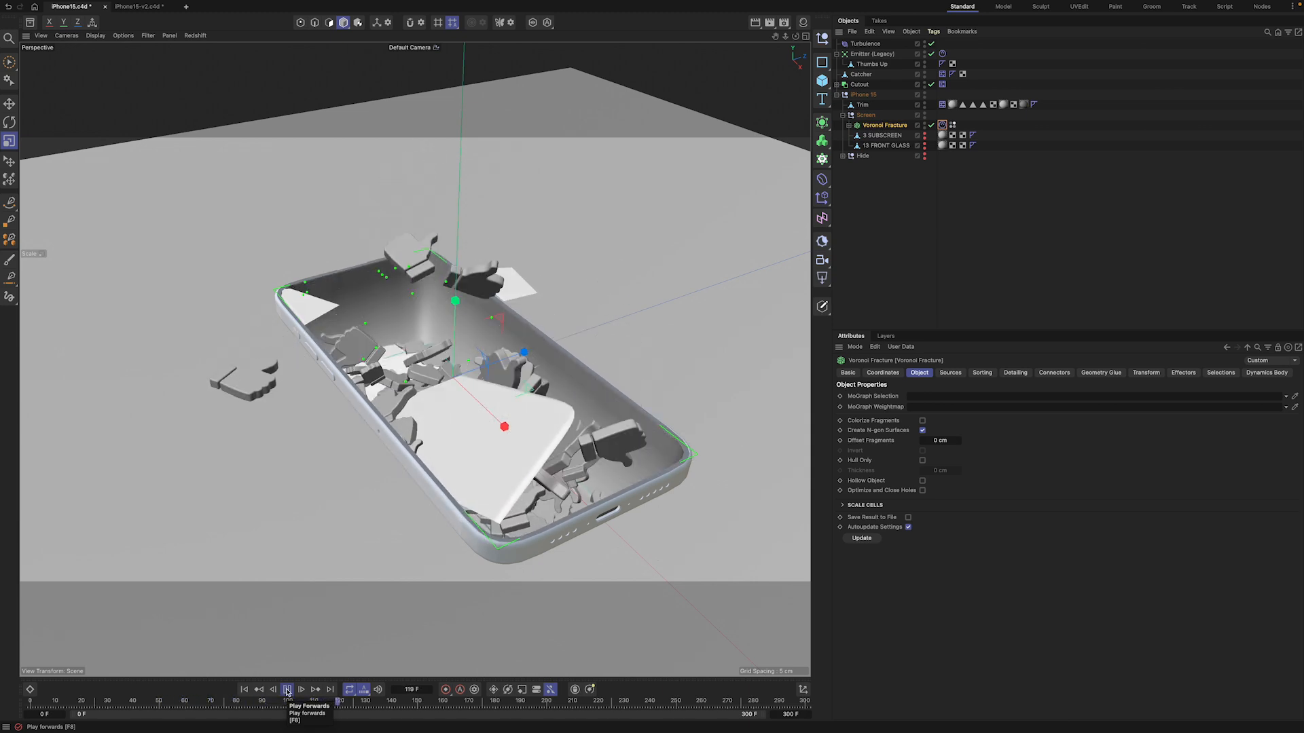
{"action": "left_click", "coordinate": [950, 373]}
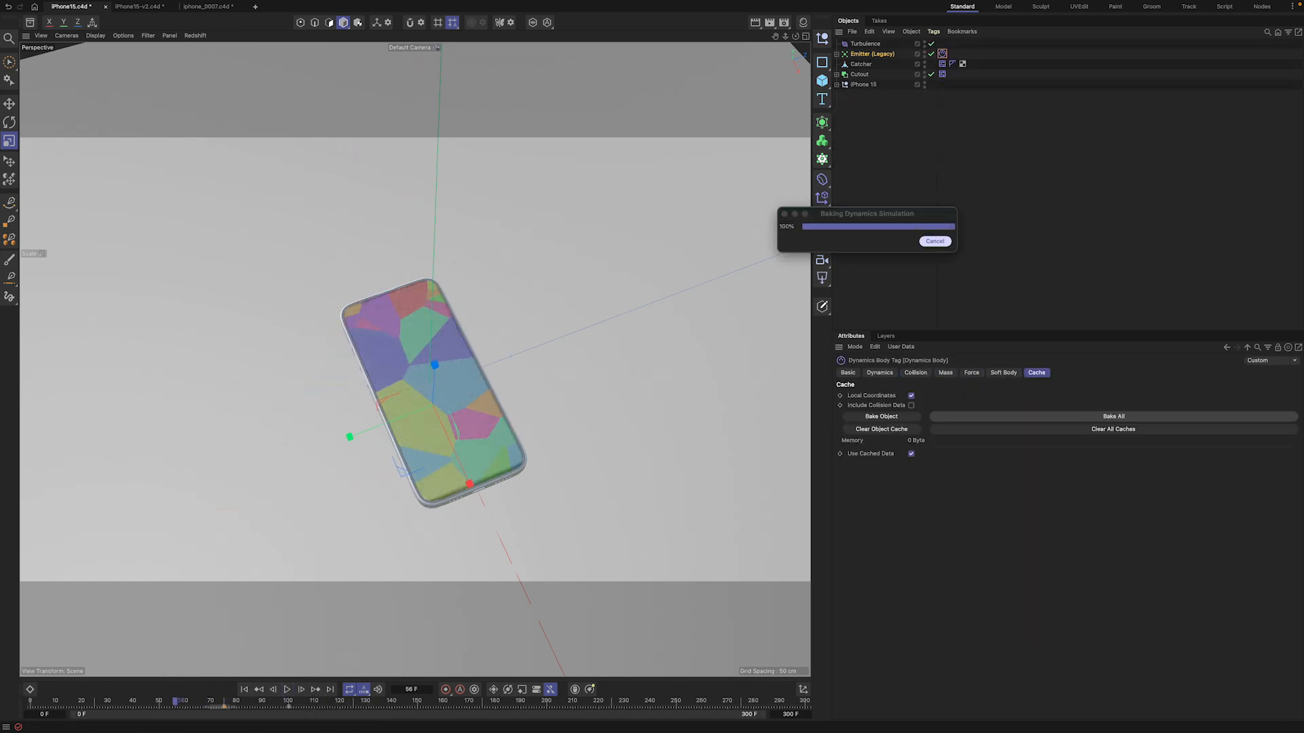
Step: Play the baked simulation to about frame 180 and review the project's expert Bullet settings
{"action": "left_click", "coordinate": [287, 689]}
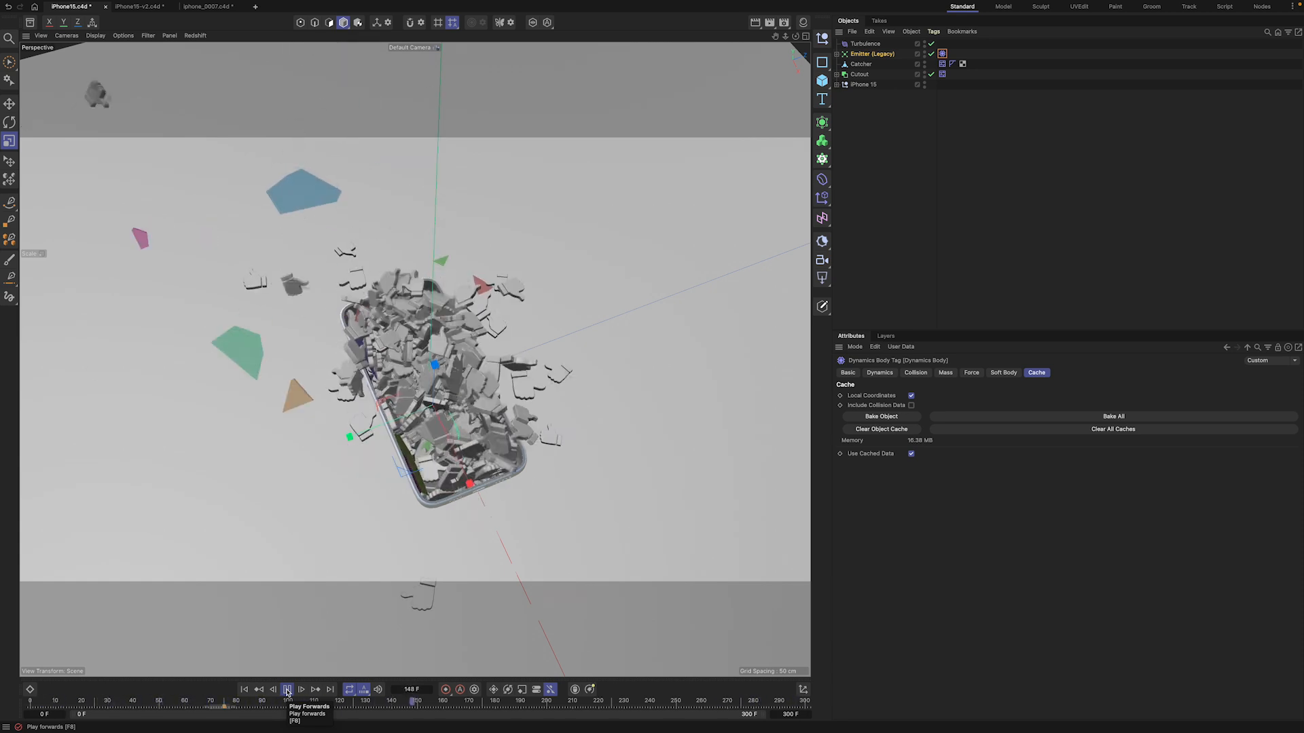
{"action": "left_click", "coordinate": [287, 692]}
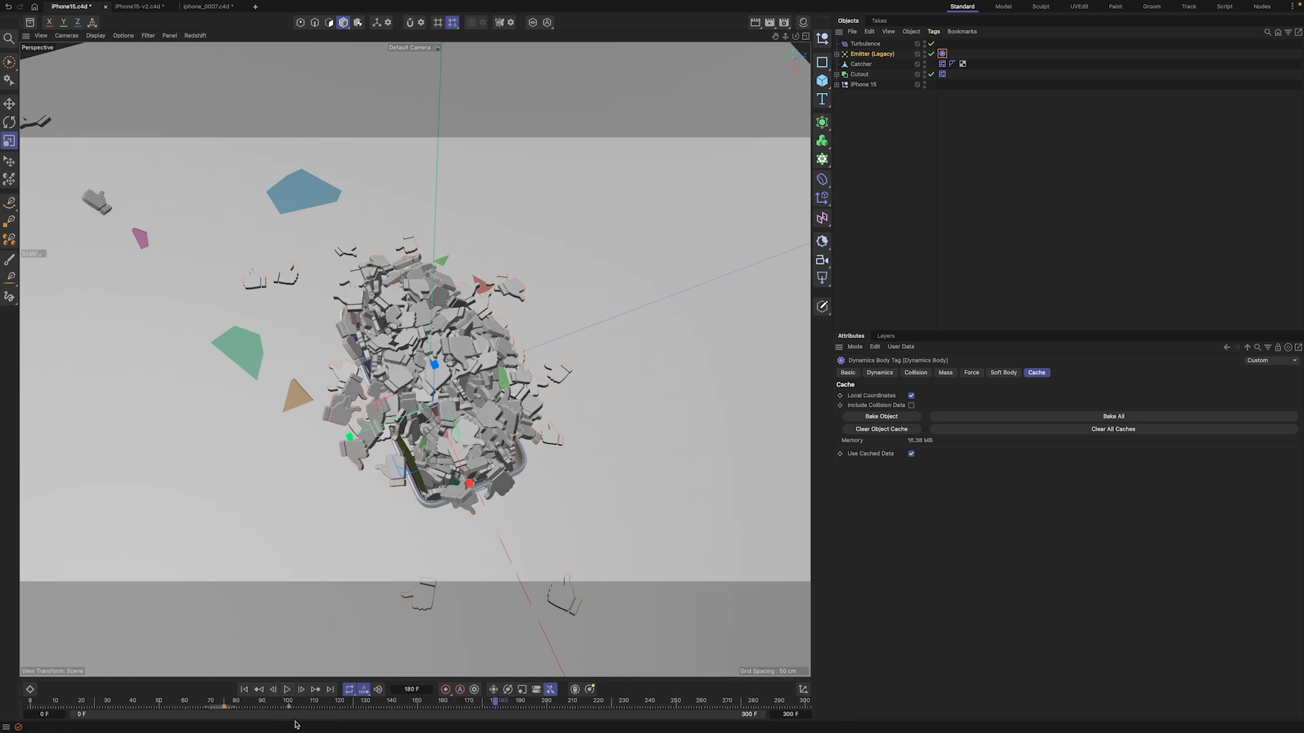
{"action": "key", "text": "super+d"}
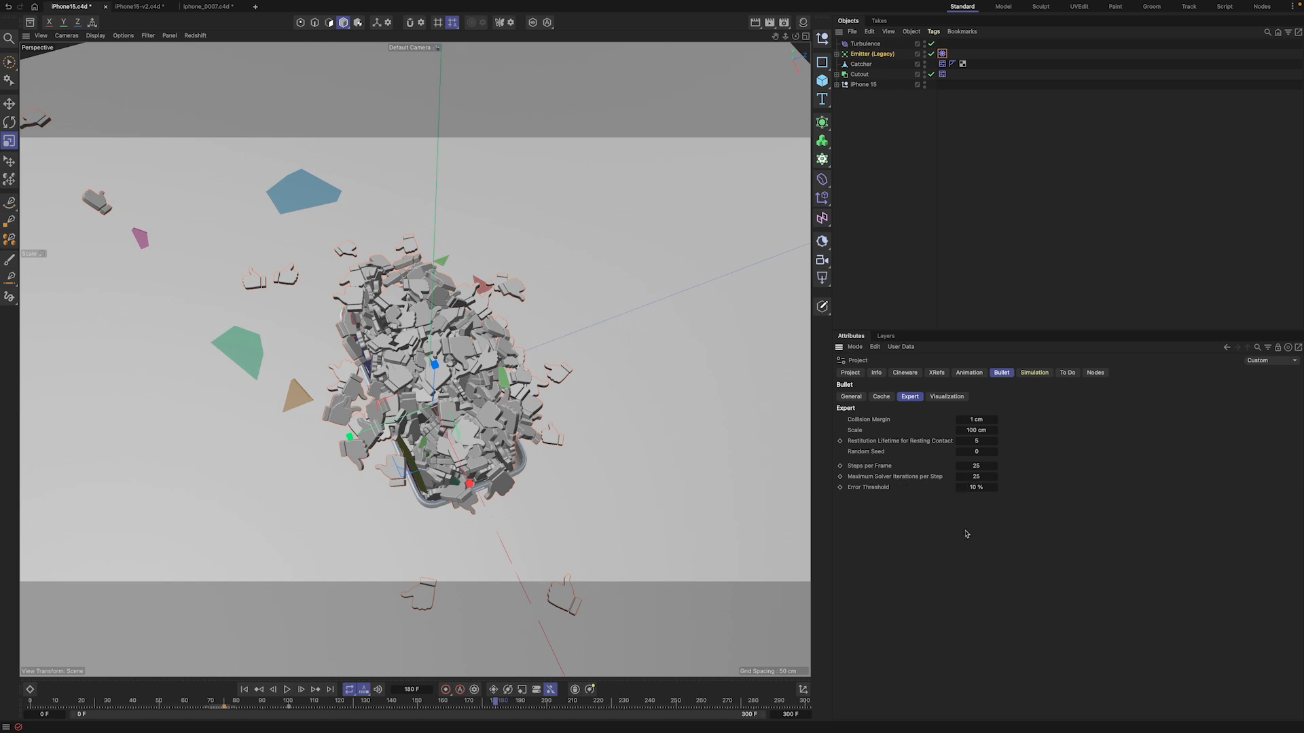
Step: Review the collision shape options of the Emitter's dynamics body tag and replay the baked simulation from the start
{"action": "left_click", "coordinate": [942, 53]}
{"action": "left_click", "coordinate": [928, 373]}
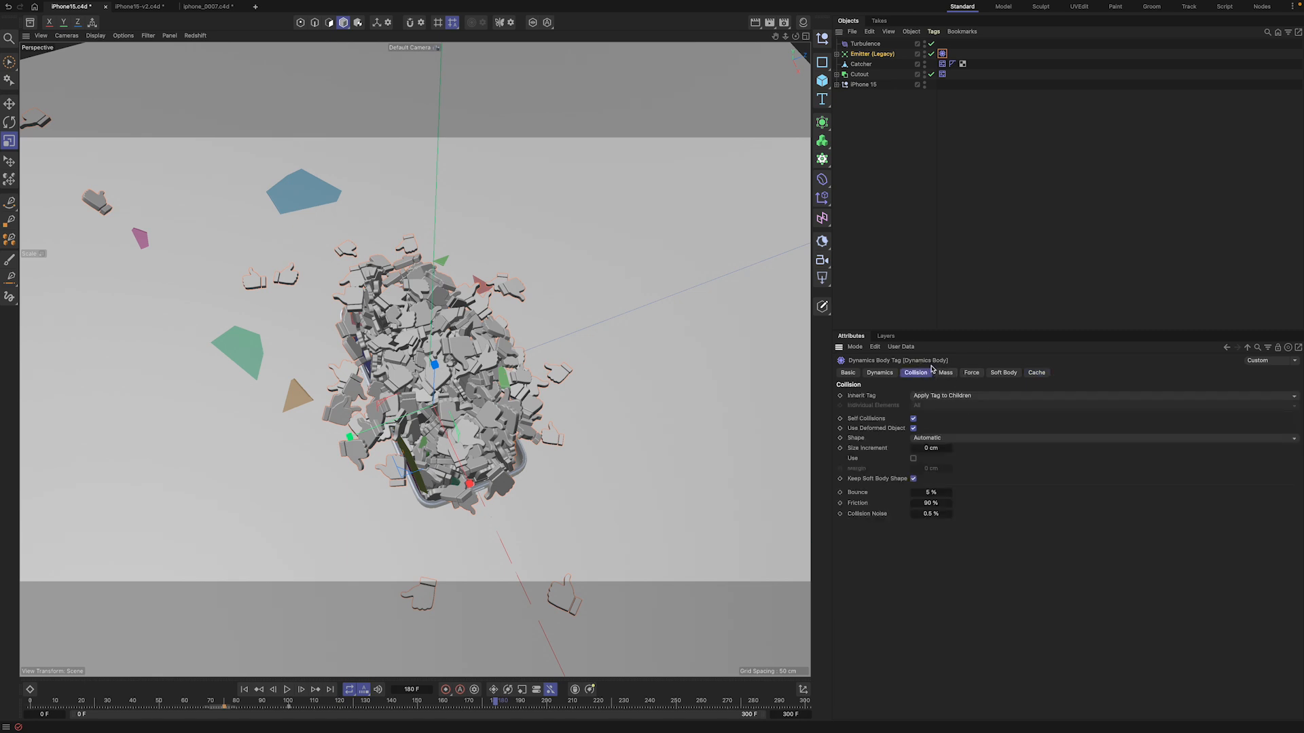
{"action": "left_click", "coordinate": [954, 440]}
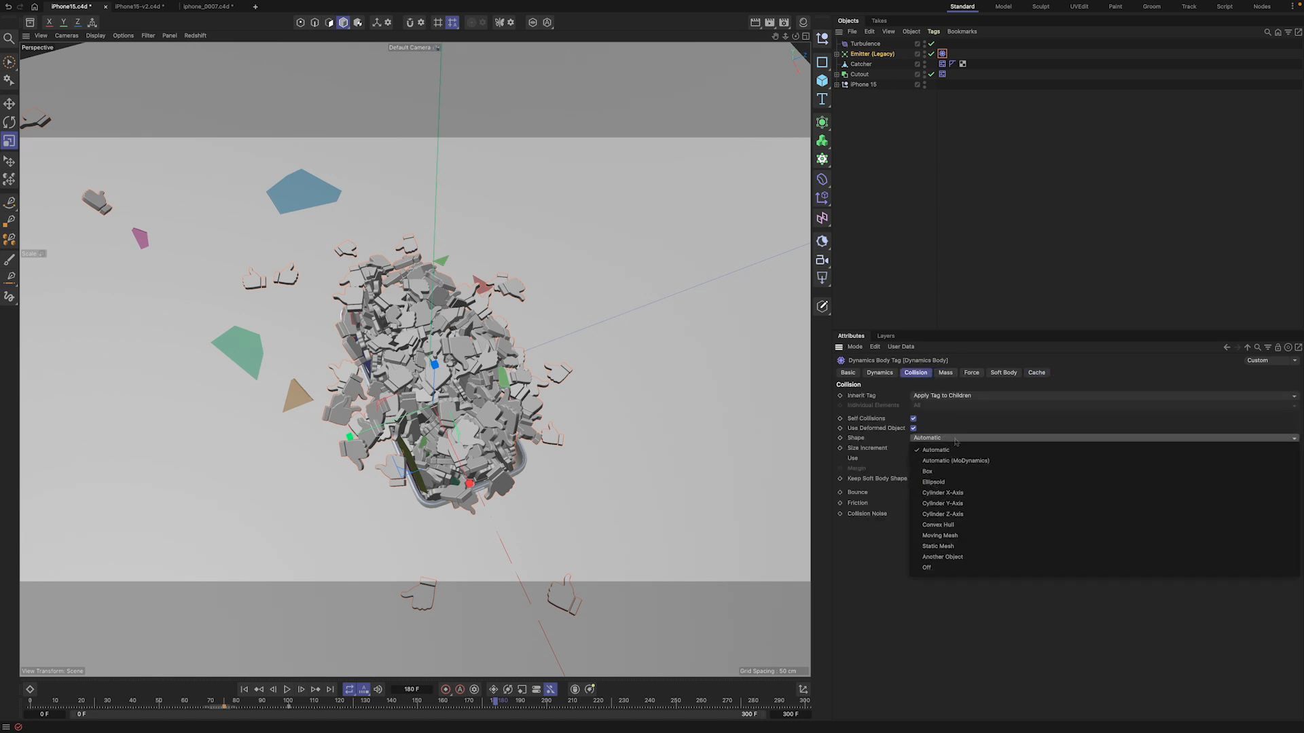
{"action": "left_click", "coordinate": [880, 543]}
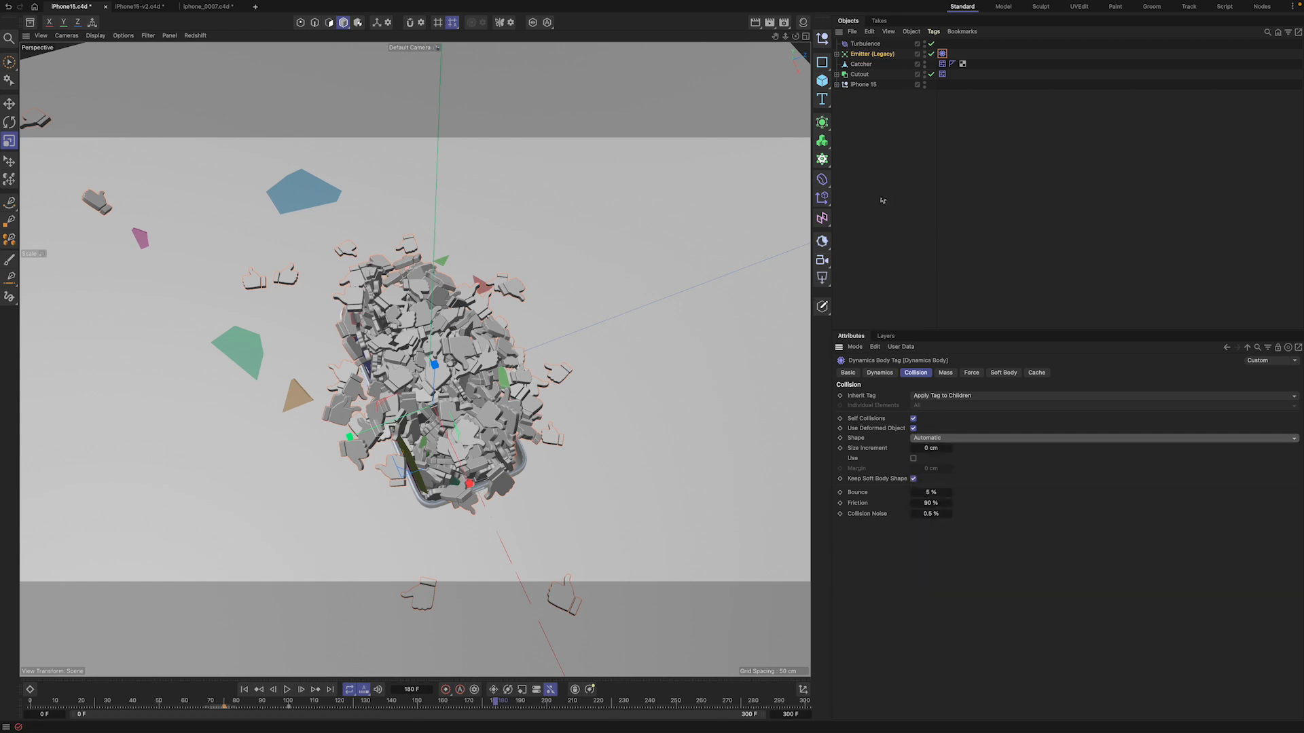
{"action": "left_click", "coordinate": [246, 691]}
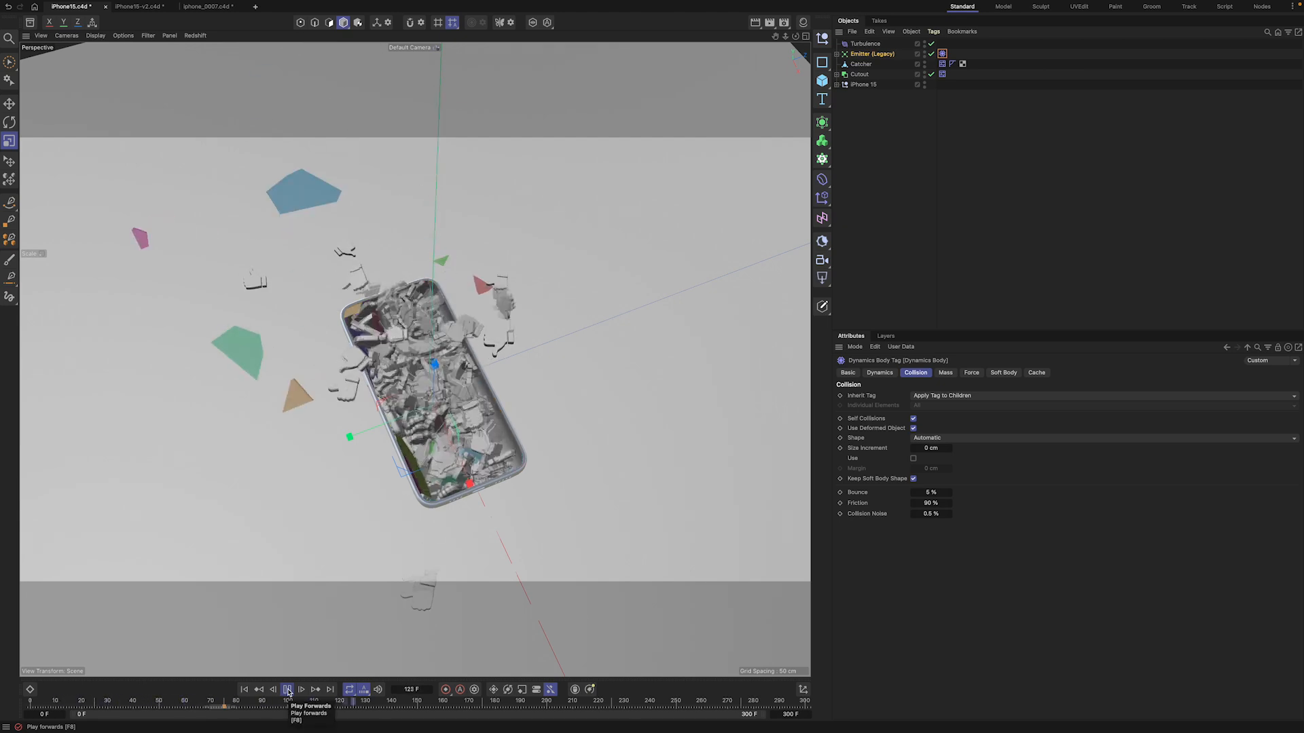
{"action": "left_click", "coordinate": [287, 691]}
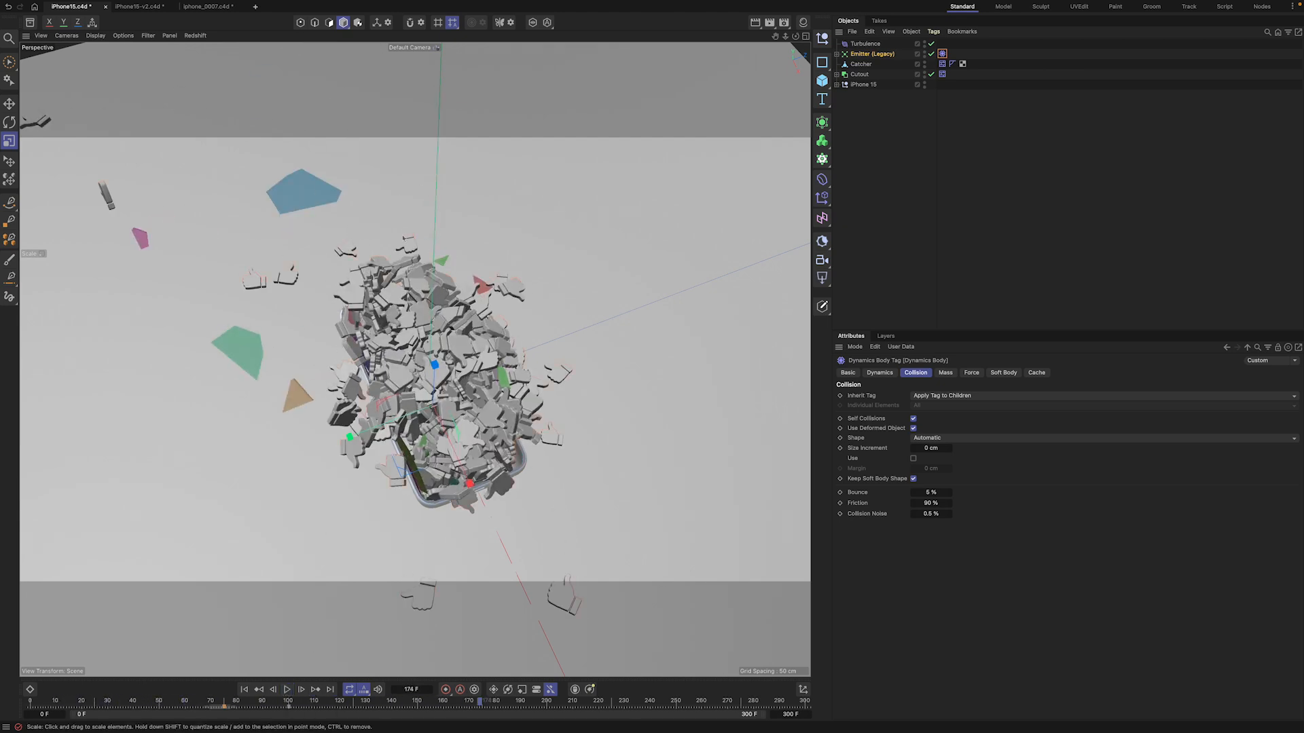